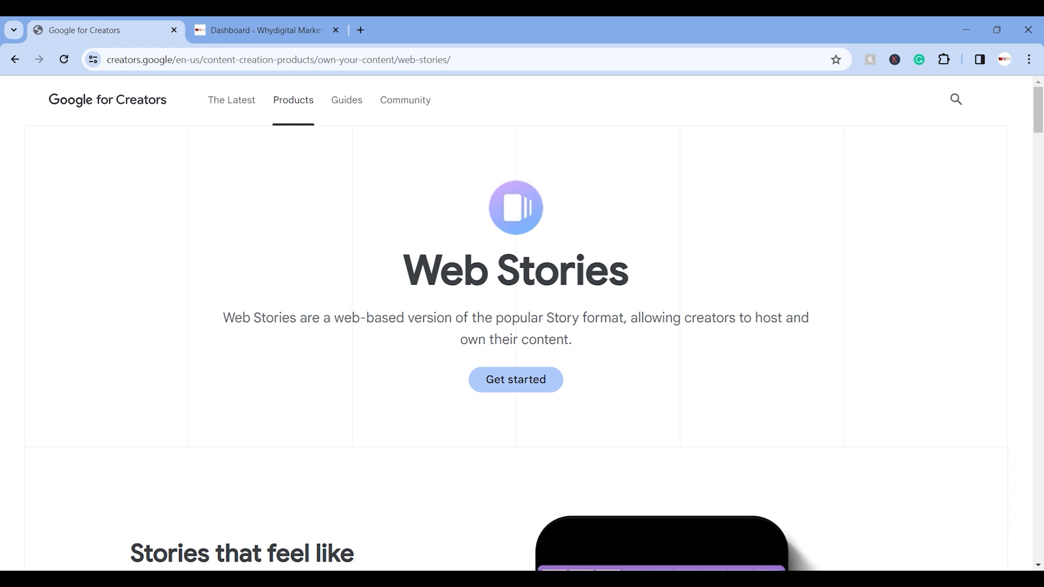
- Read the "Bring your story to life", "Publish and share" and "Be found on Google surfaces" topics under How it works
scroll(523, 326, "down", 1)
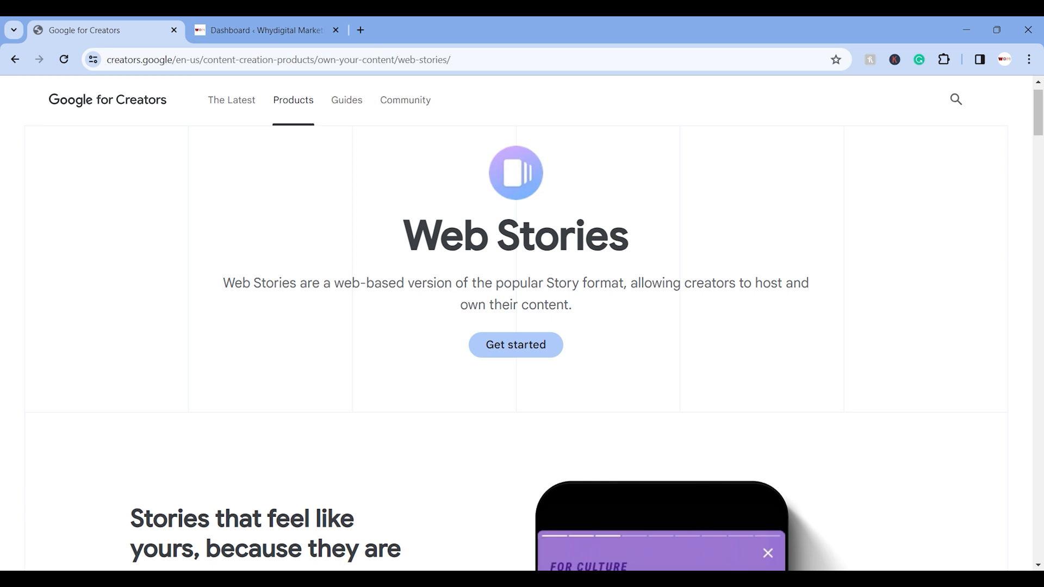
scroll(356, 299, "down", 6)
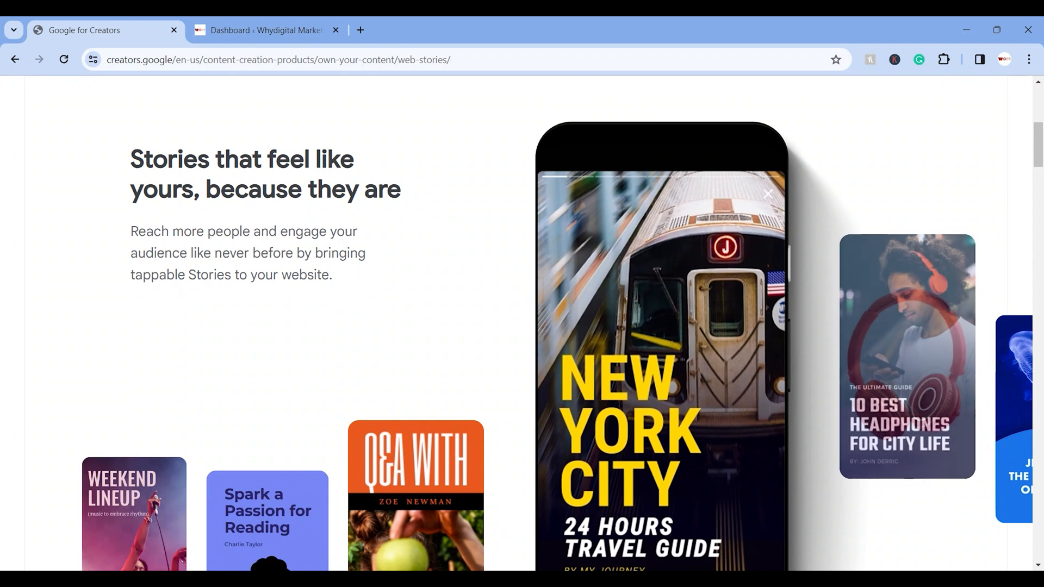
scroll(526, 342, "down", 10)
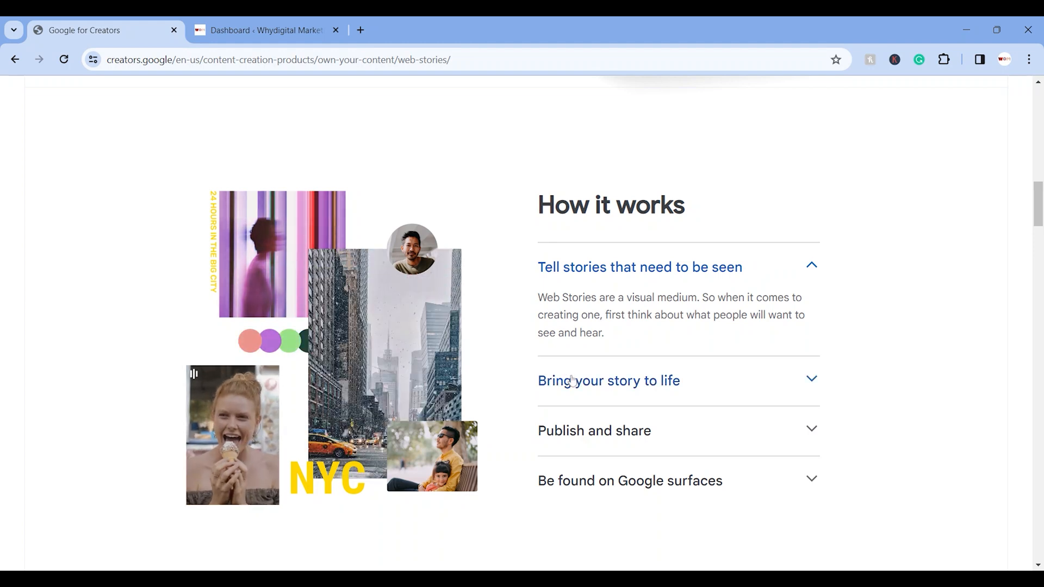
left_click(781, 379)
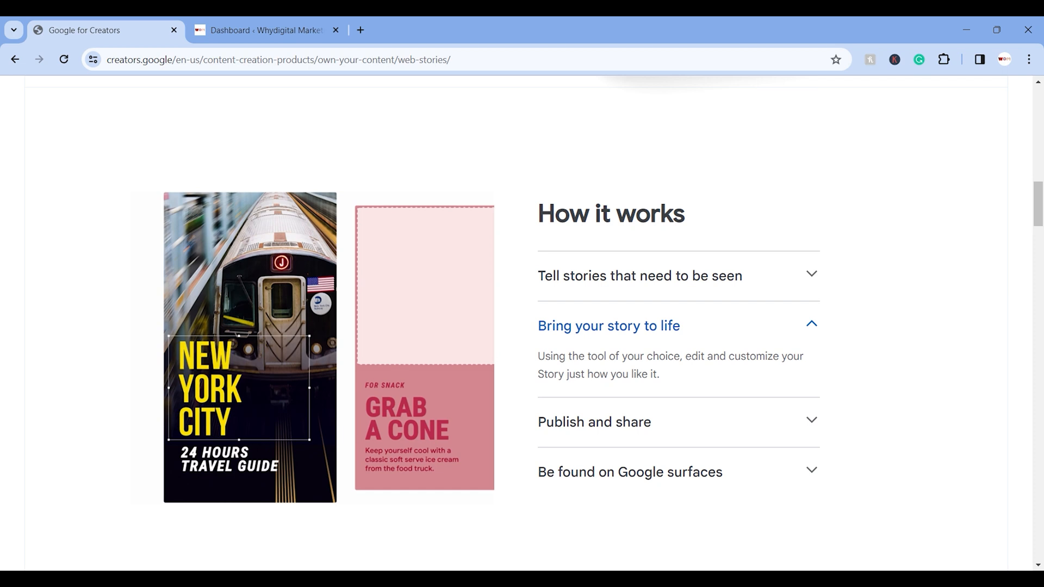
left_click(750, 420)
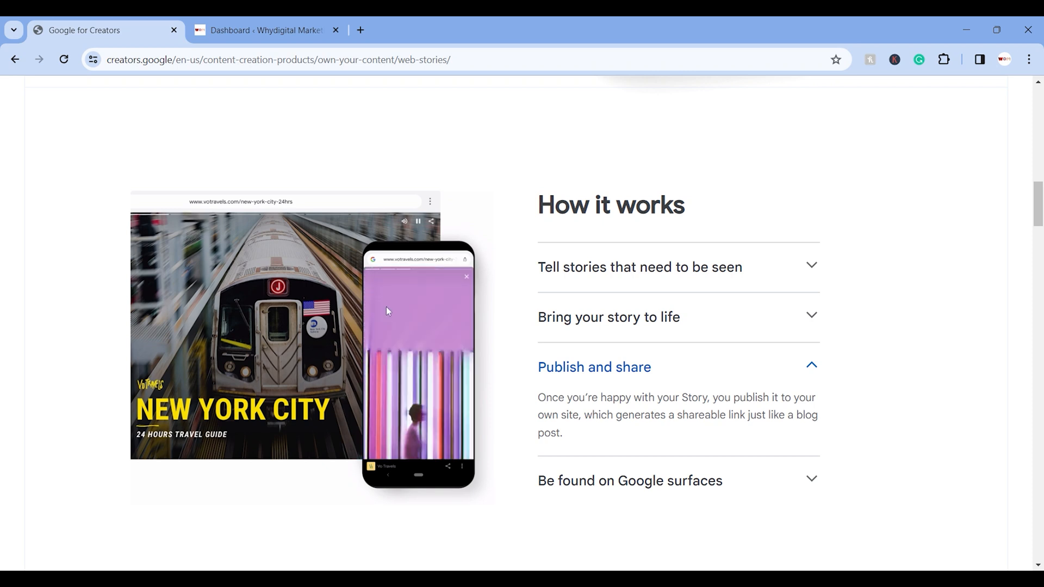
scroll(381, 302, "up", 5)
scroll(382, 302, "down", 3)
scroll(386, 309, "down", 1)
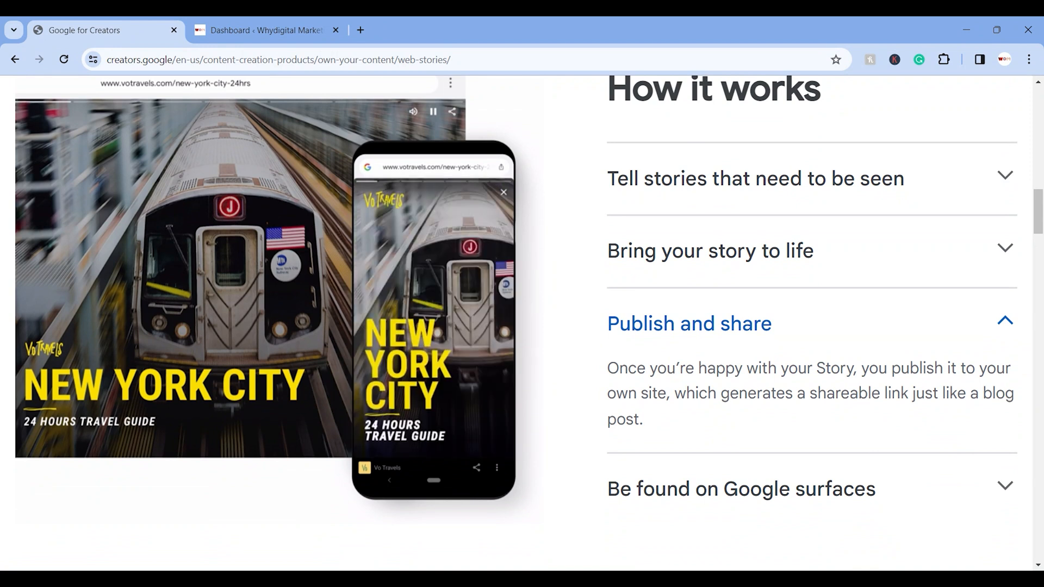
scroll(383, 315, "down", 4)
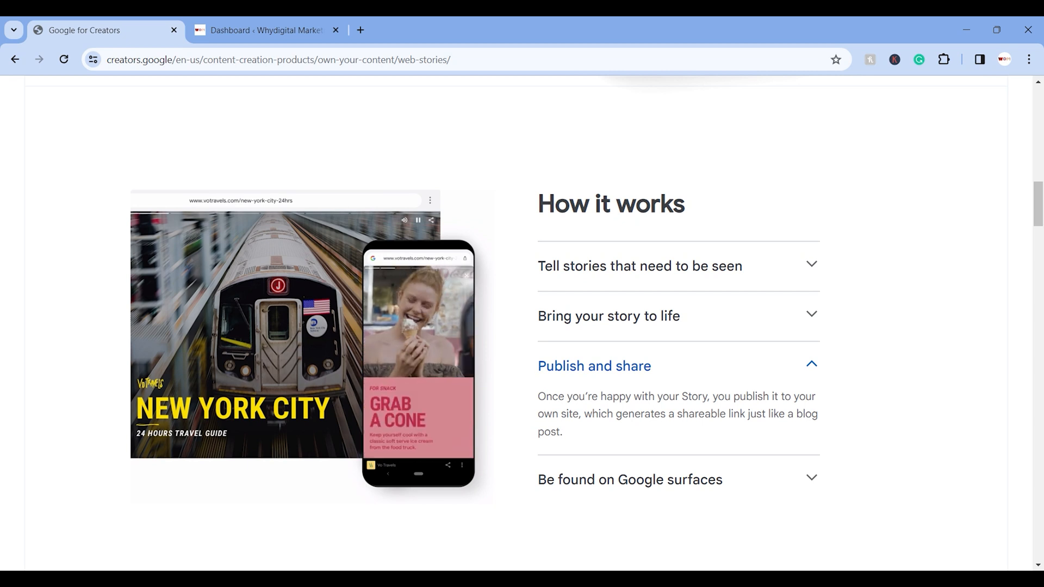
left_click(573, 480)
scroll(573, 481, "down", 2)
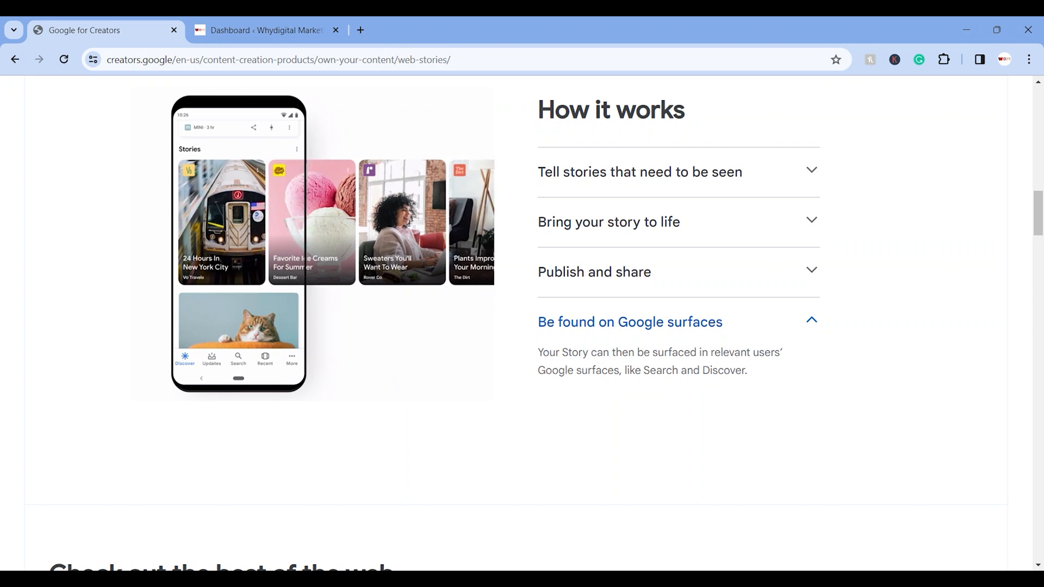
- Open the featured "How money is made" story from the "Check out the best of the web" section
scroll(516, 323, "down", 4)
scroll(517, 323, "down", 5)
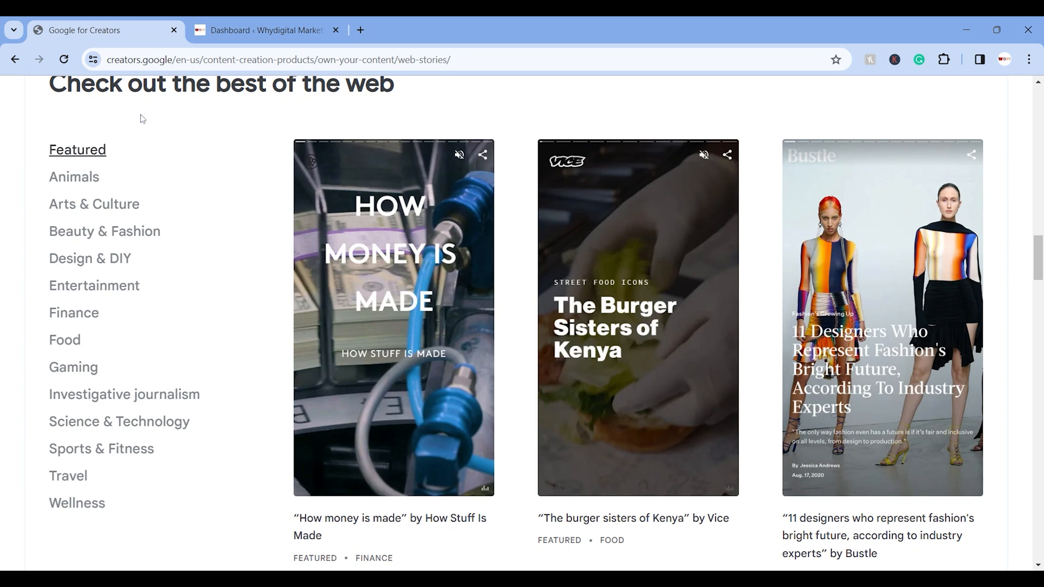
left_click(123, 185)
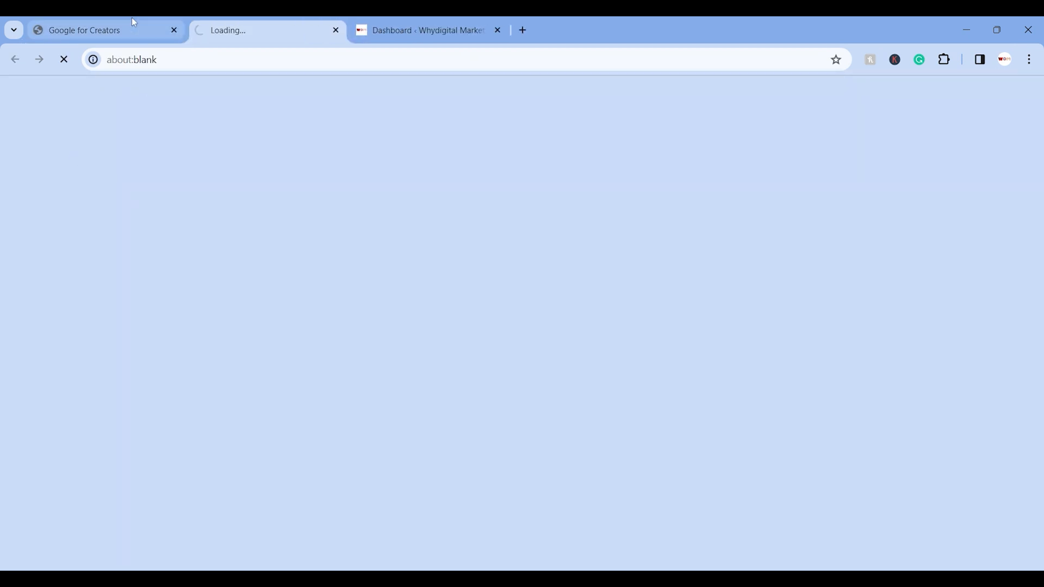
left_click(132, 19)
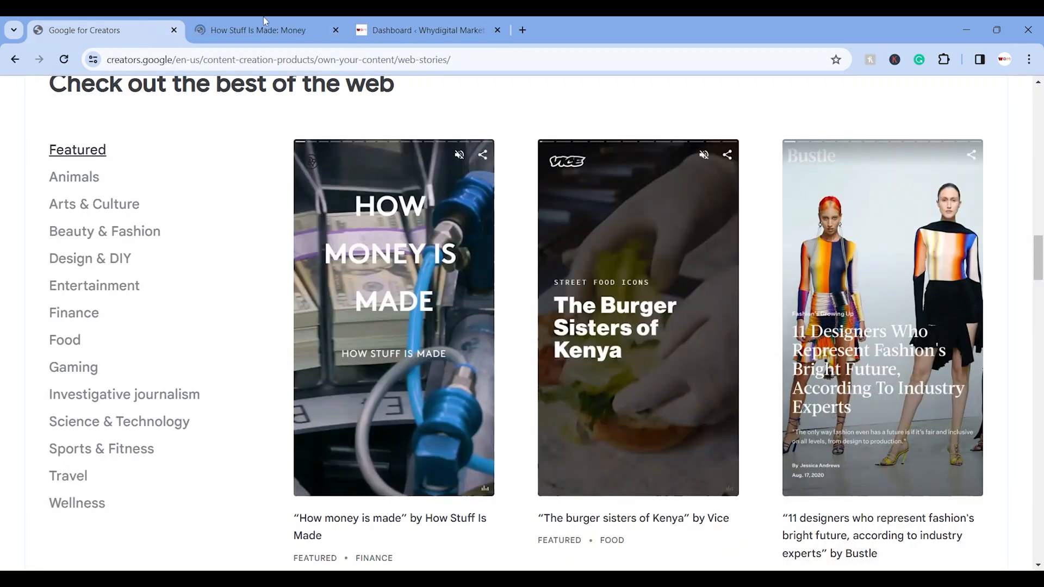
left_click(276, 31)
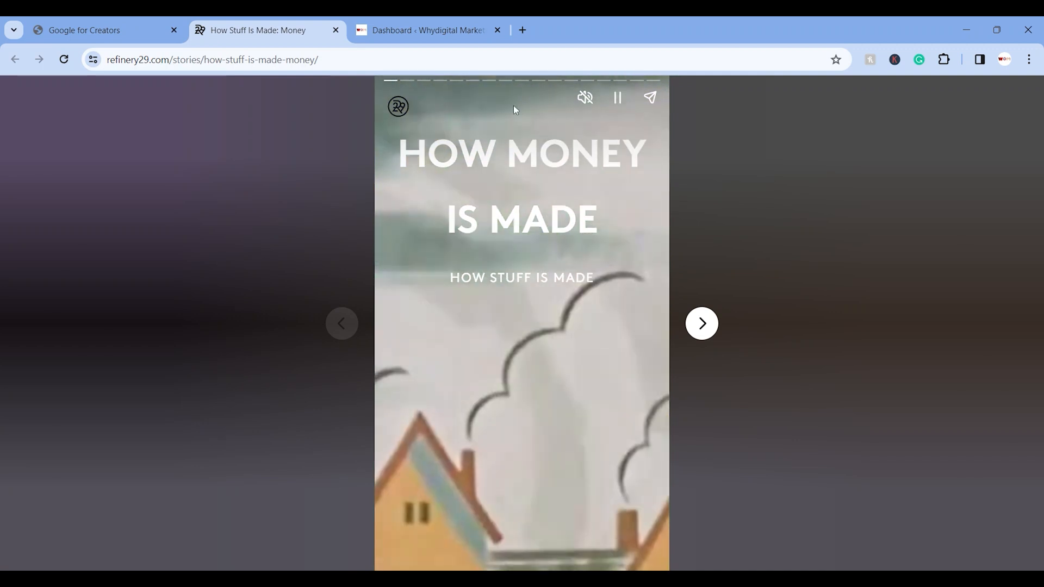
- Page through the "How money is made" story up to the Step Three plate-making page and close the story
left_click(703, 324)
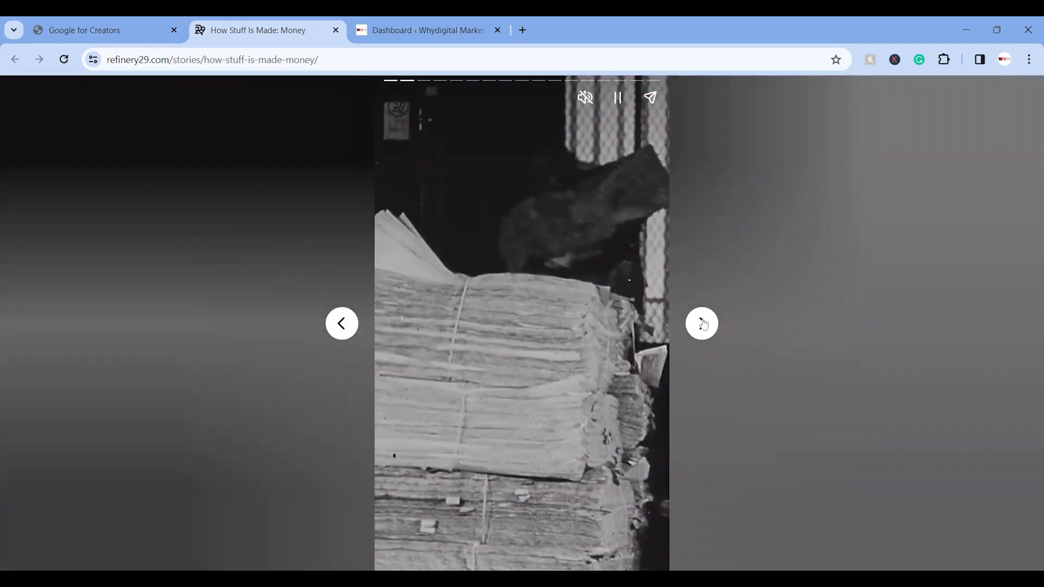
left_click(702, 323)
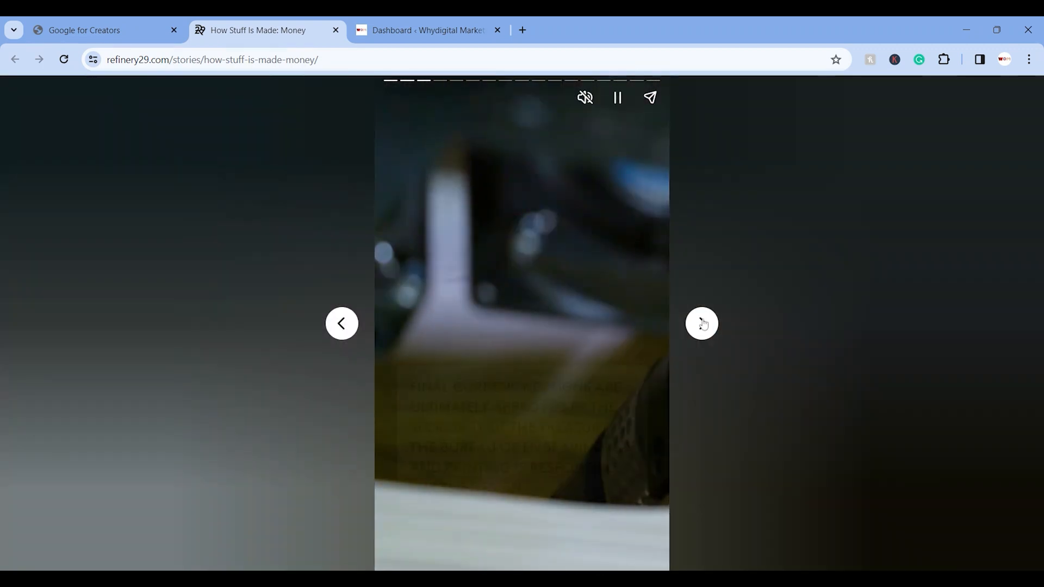
left_click(702, 323)
left_click(702, 324)
left_click(702, 323)
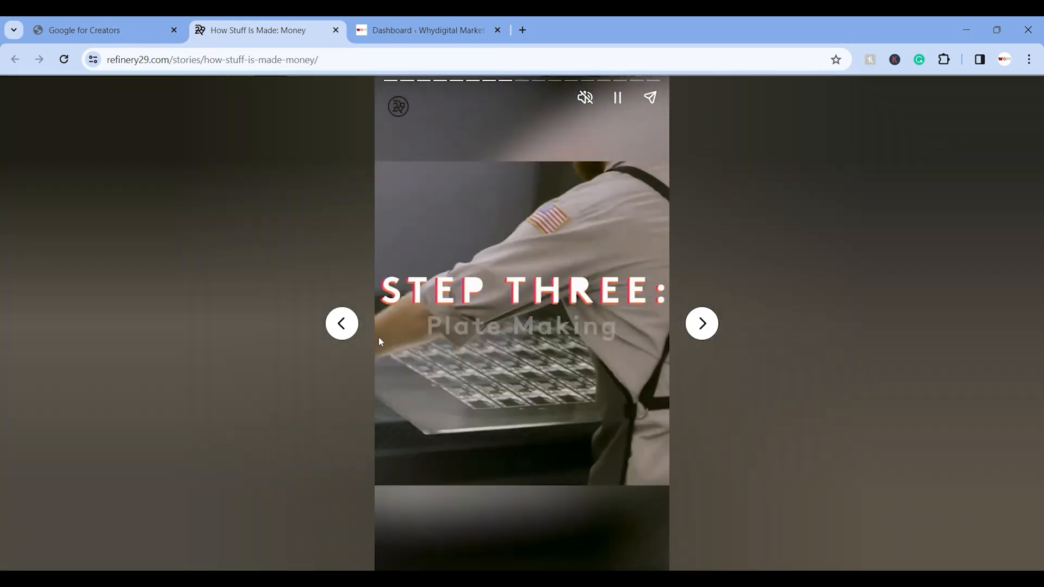
left_click(340, 325)
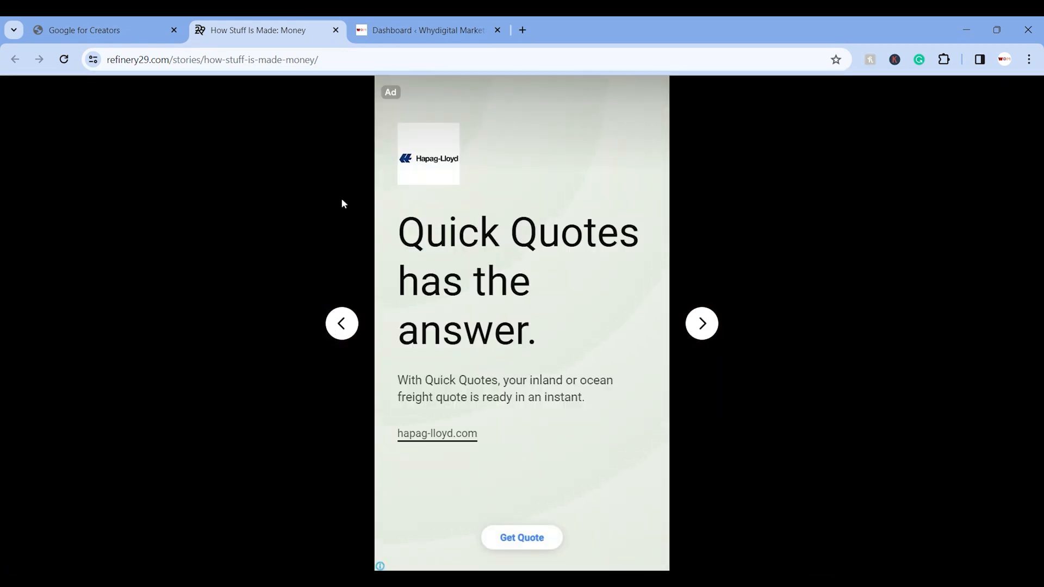
left_click(702, 332)
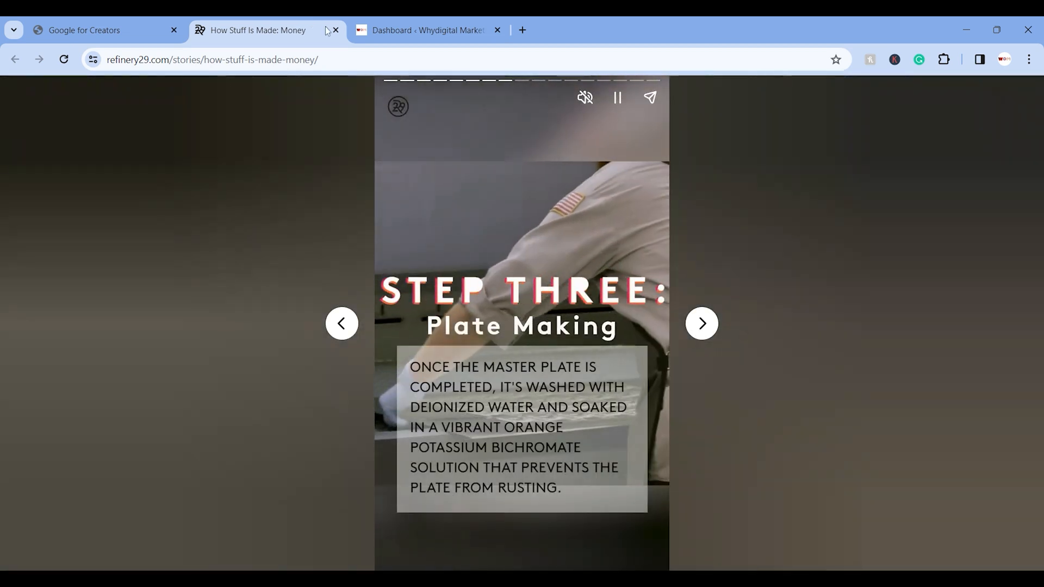
left_click(336, 30)
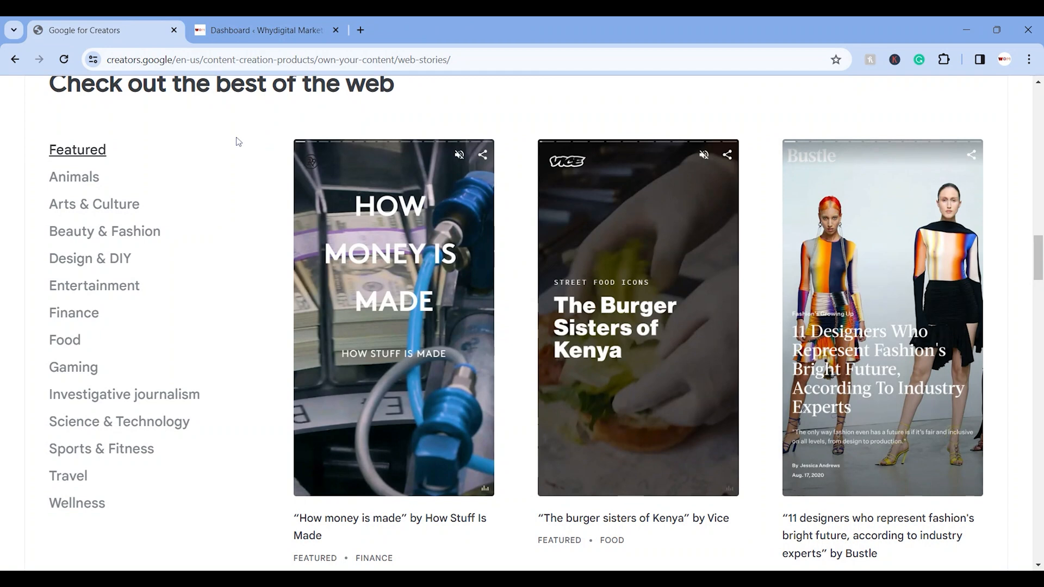
- Browse the example web stories in the Animals, Arts & Culture and Beauty & Fashion categories, then return to Animals
left_click(77, 178)
scroll(87, 177, "up", 1)
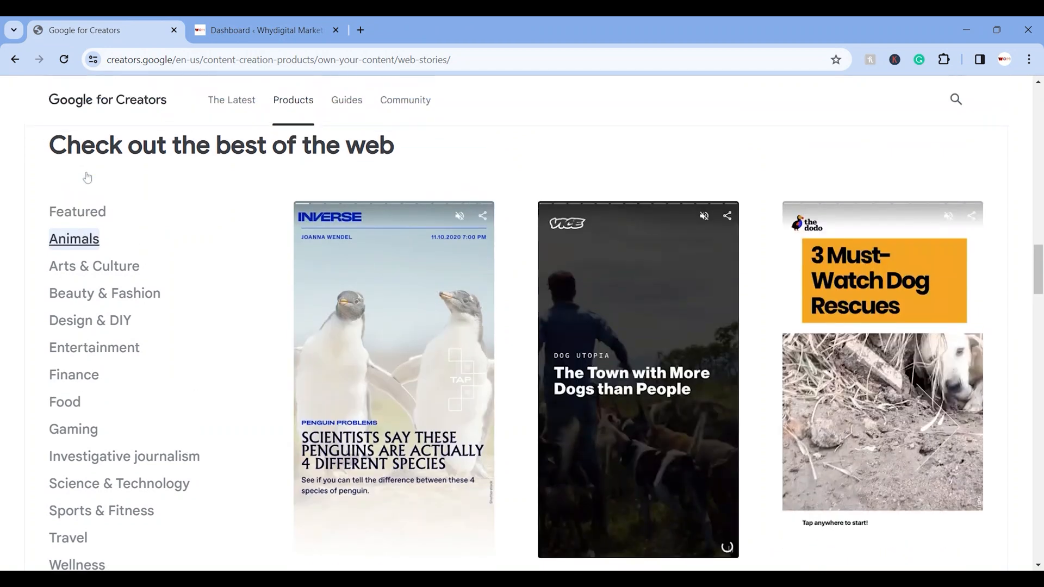
left_click(72, 266)
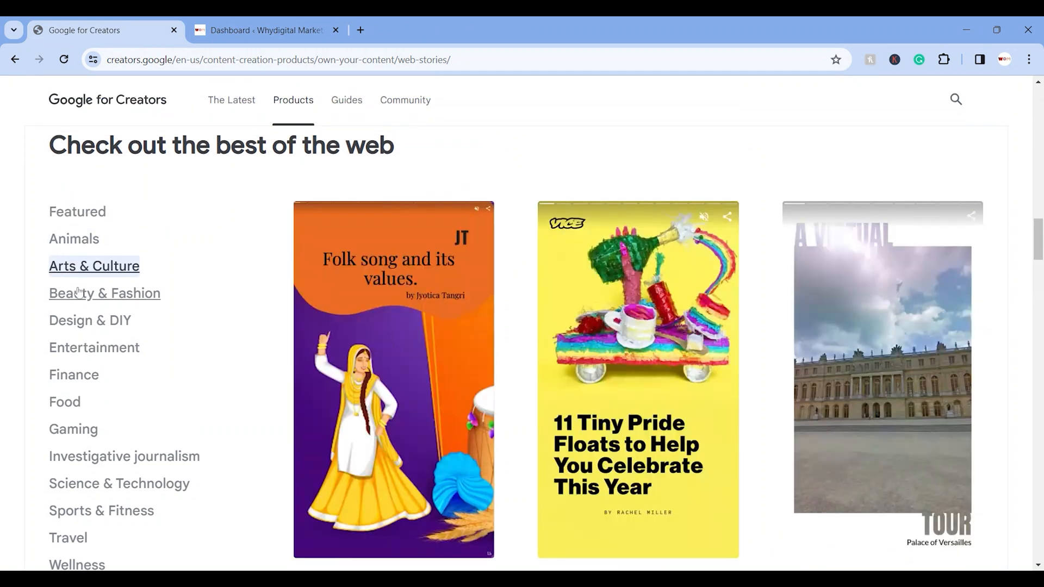
left_click(80, 291)
scroll(92, 332, "down", 1)
scroll(109, 335, "down", 9)
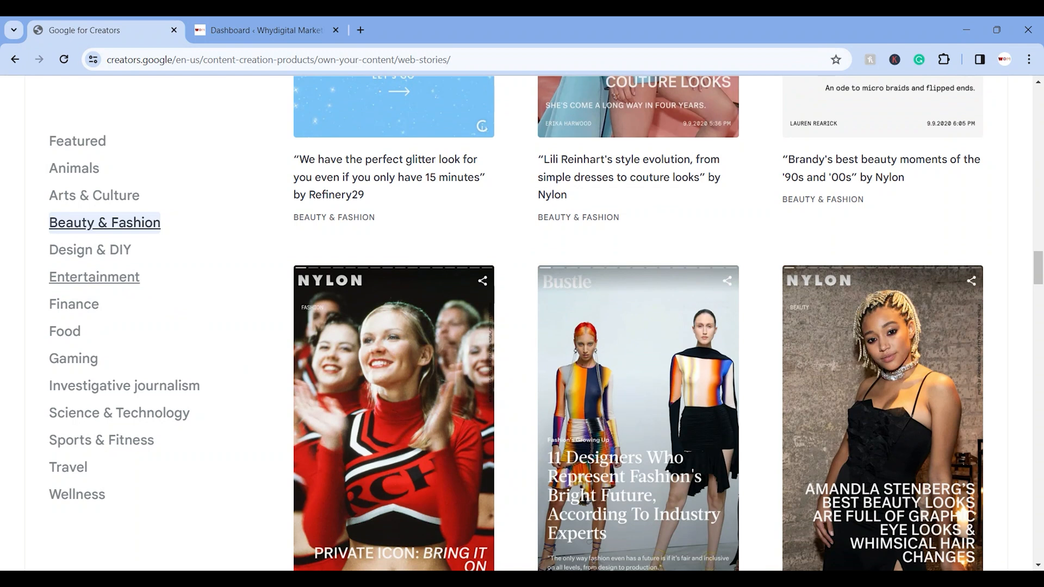
left_click(87, 173)
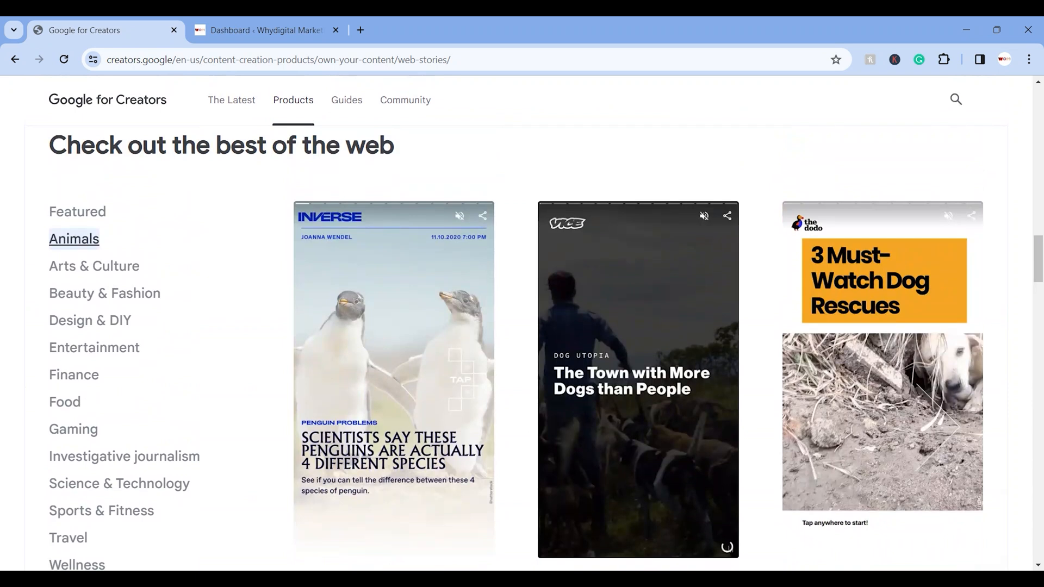
- Open the Hostinger website, hostinger.in, in a new browser tab
left_click(359, 19)
type("hos")
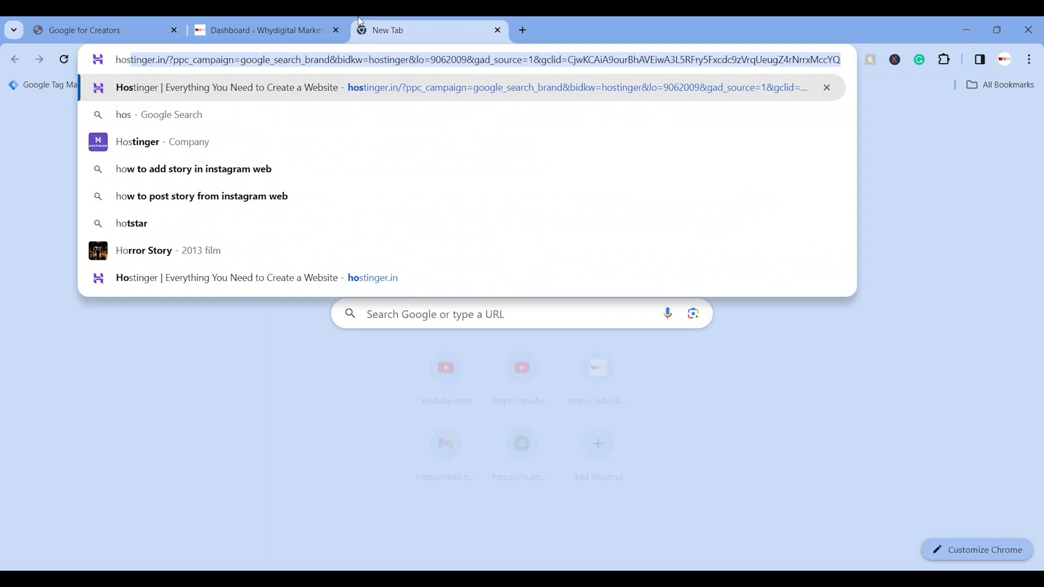
type("ting")
key("Return")
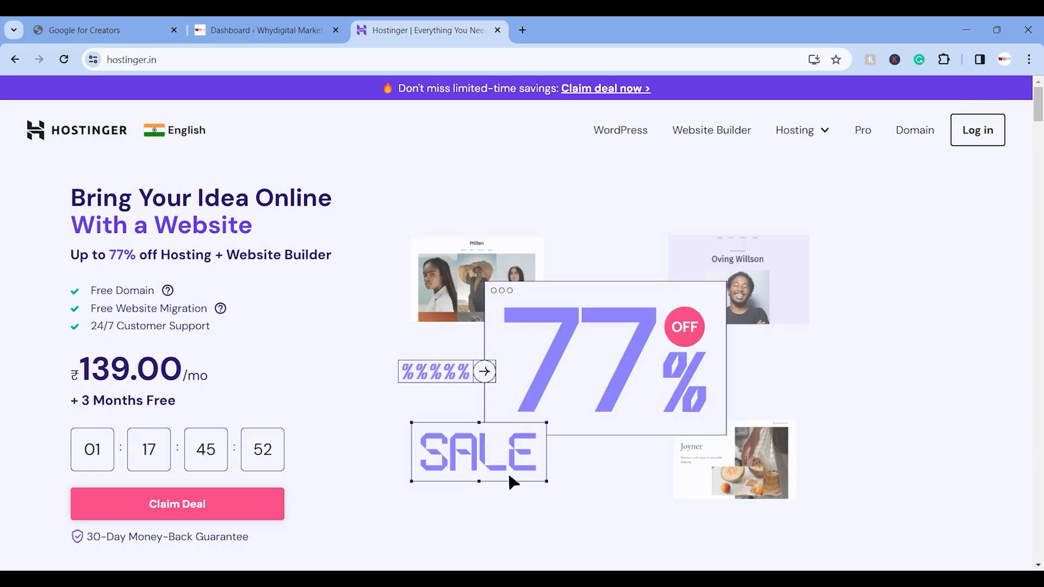
- Compare the prices and top features of the Premium, Business and Cloud Startup hosting plans
scroll(261, 317, "down", 5)
scroll(261, 317, "down", 7)
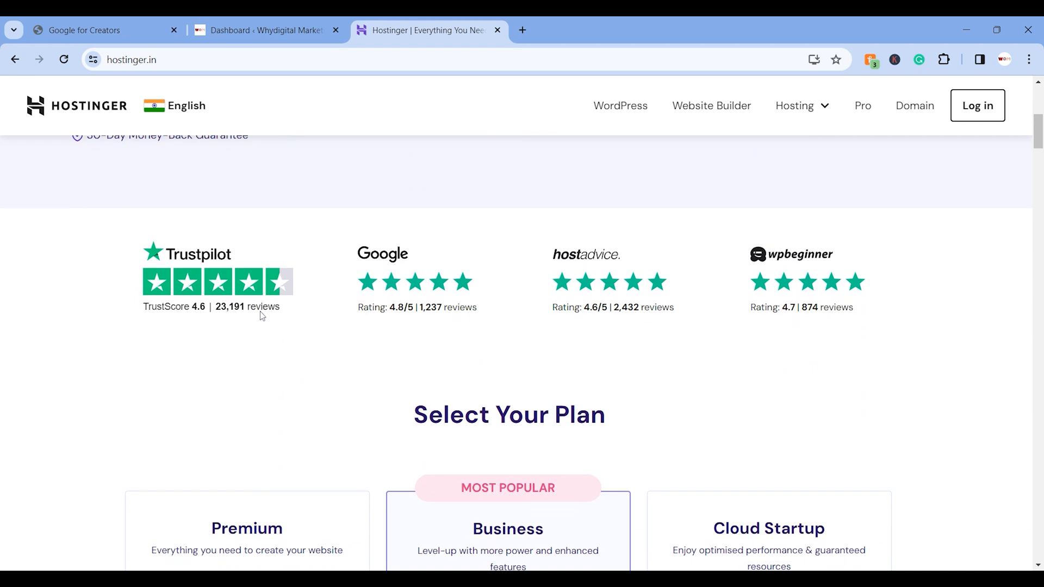
scroll(262, 315, "down", 1)
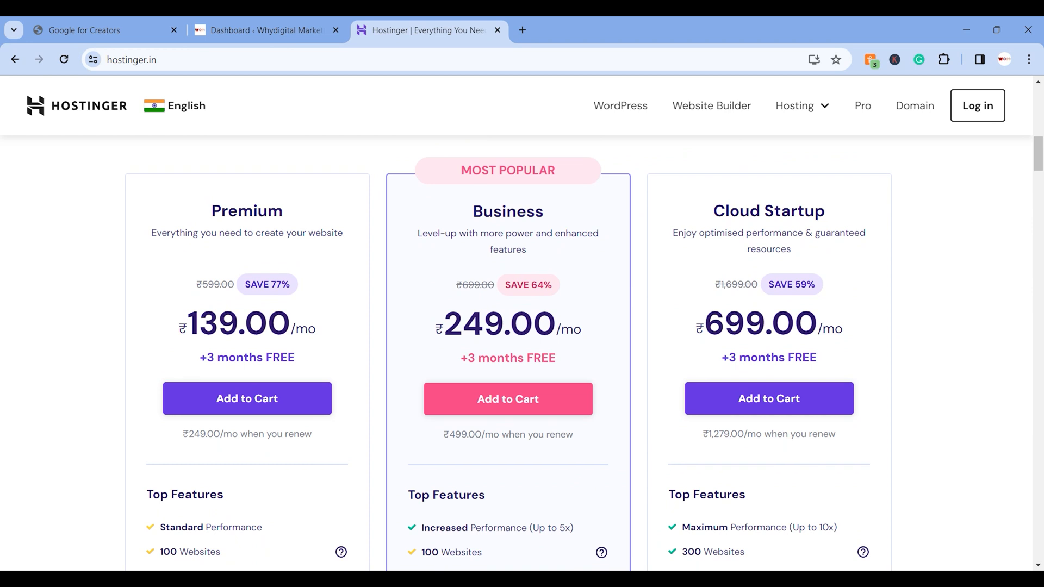
scroll(522, 354, "down", 3)
scroll(523, 353, "down", 3)
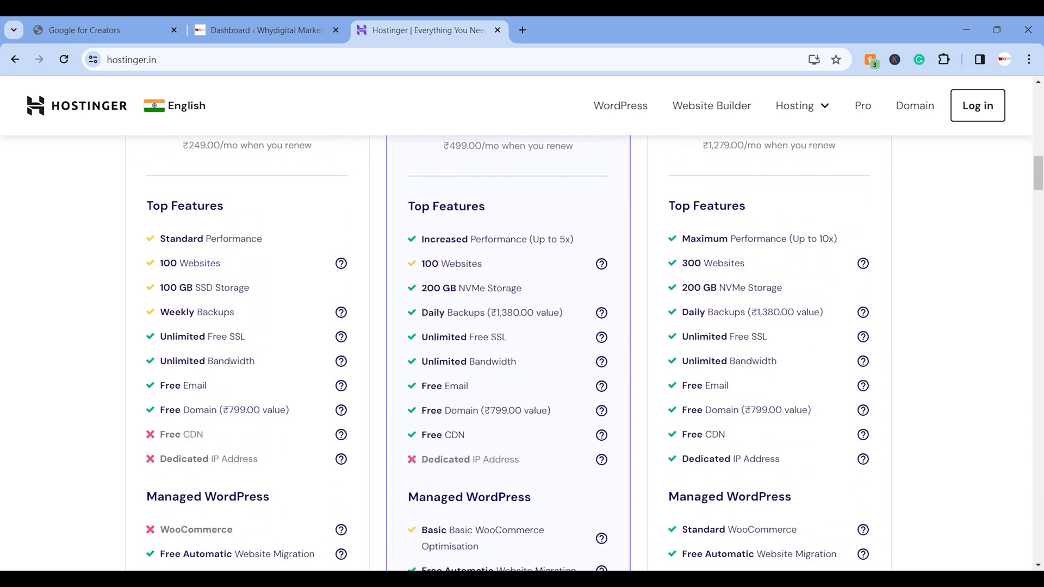
scroll(522, 353, "up", 3)
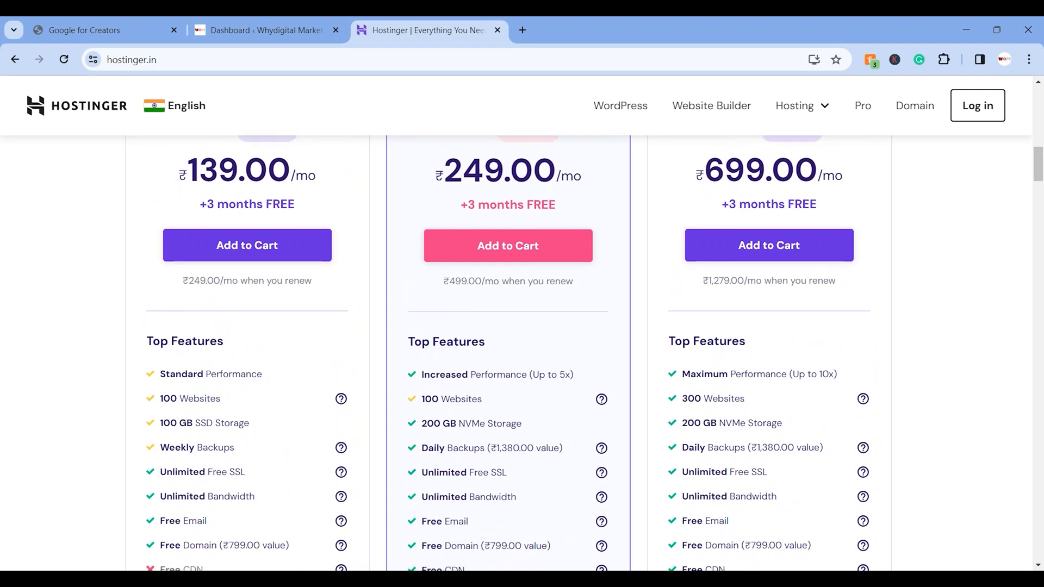
scroll(523, 353, "down", 2)
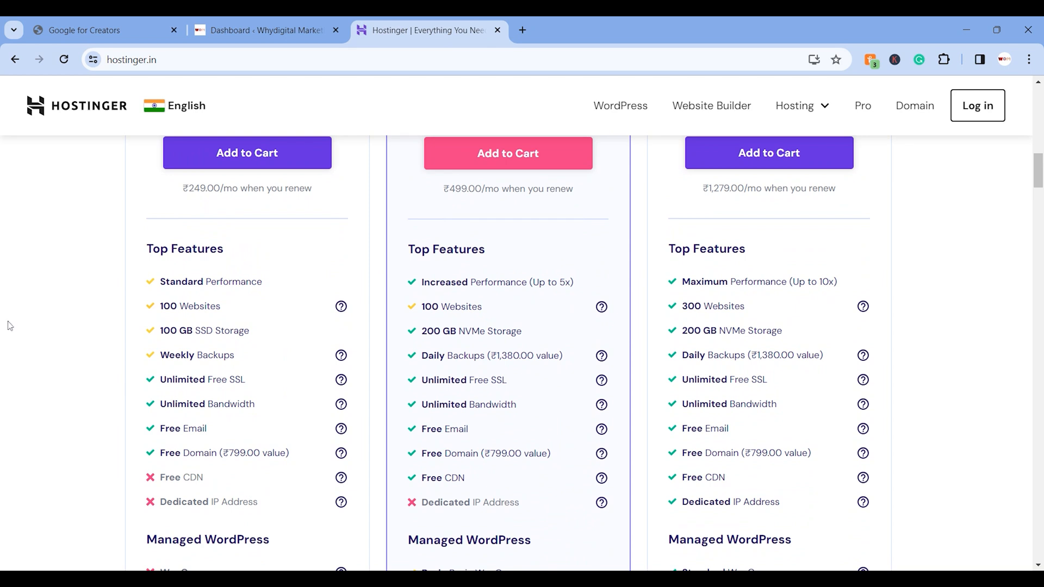
scroll(2, 424, "up", 3)
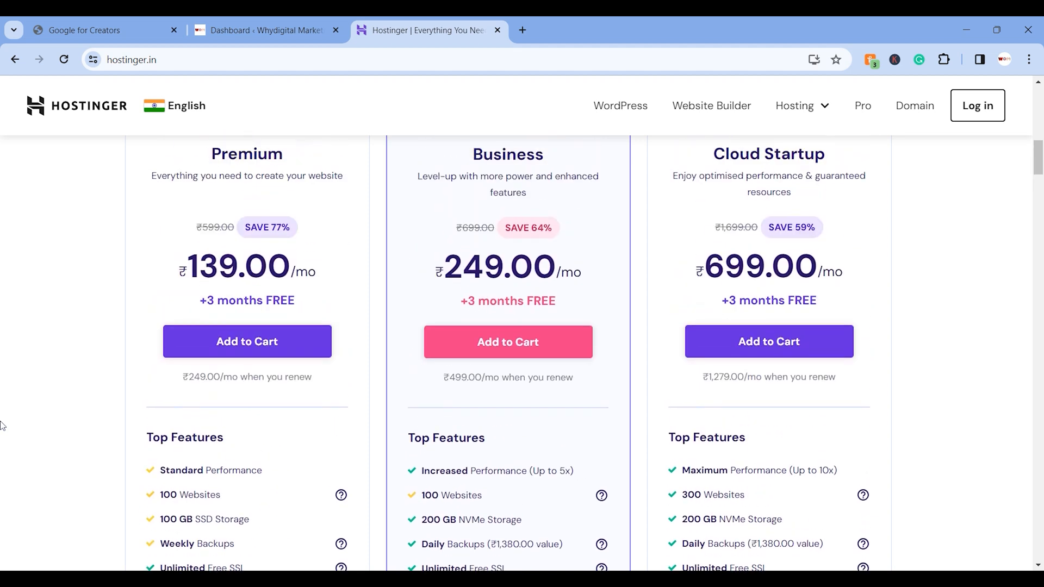
- Add the Premium hosting plan to the cart and review the order page's period, account and payment sections
left_click(260, 333)
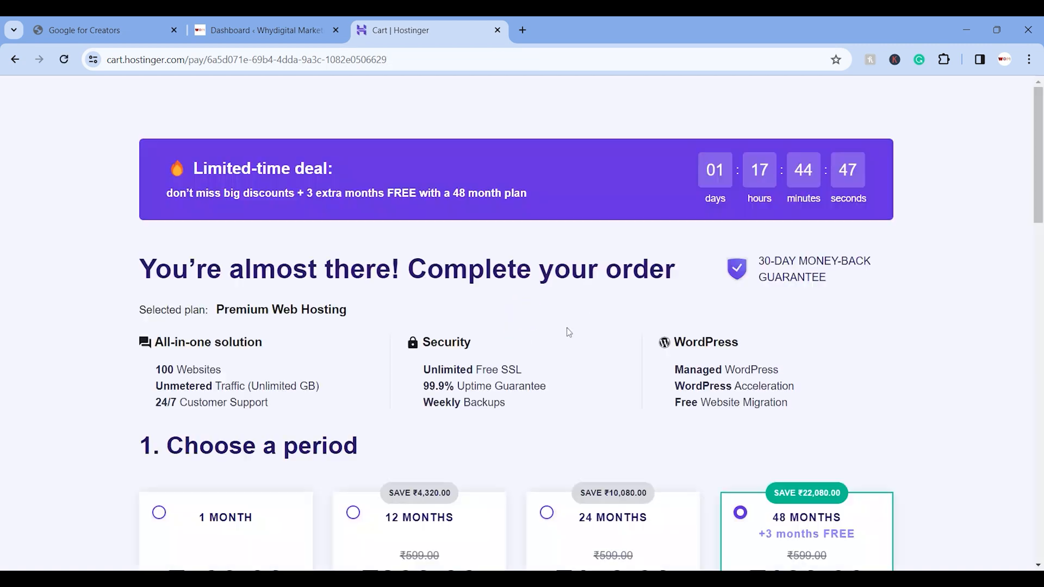
scroll(569, 332, "down", 8)
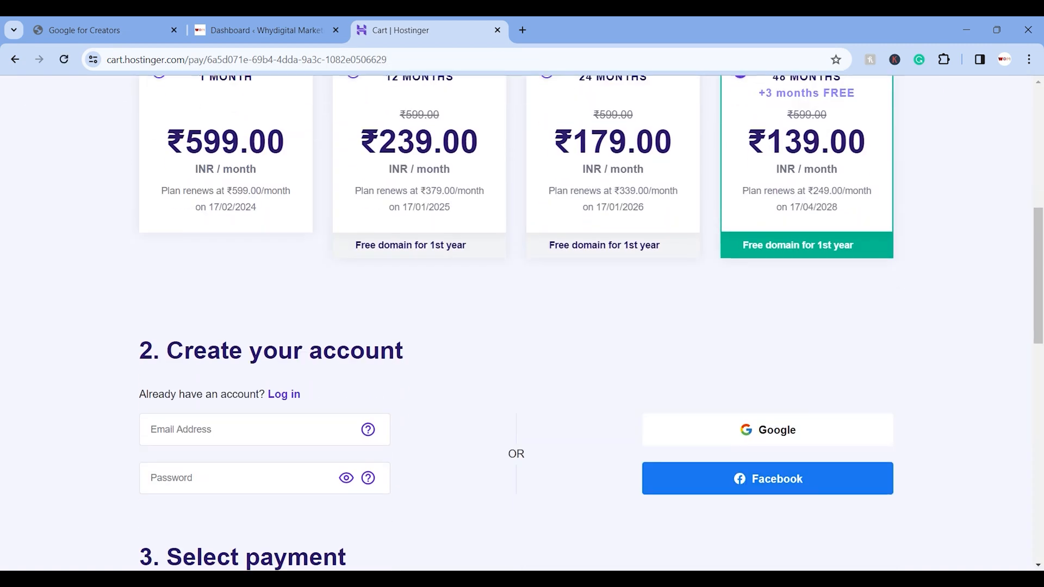
scroll(787, 201, "up", 3)
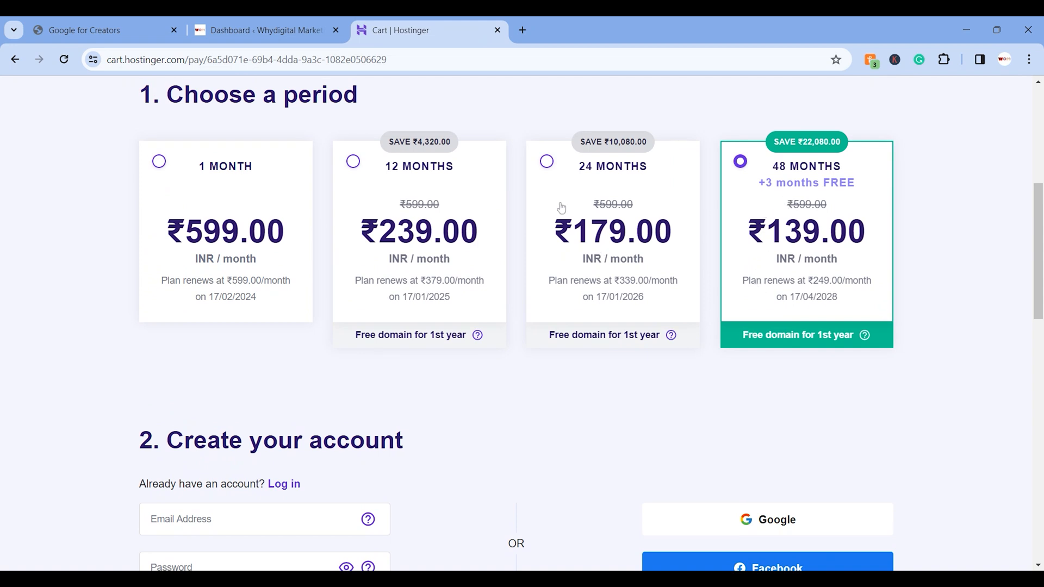
scroll(469, 417, "down", 10)
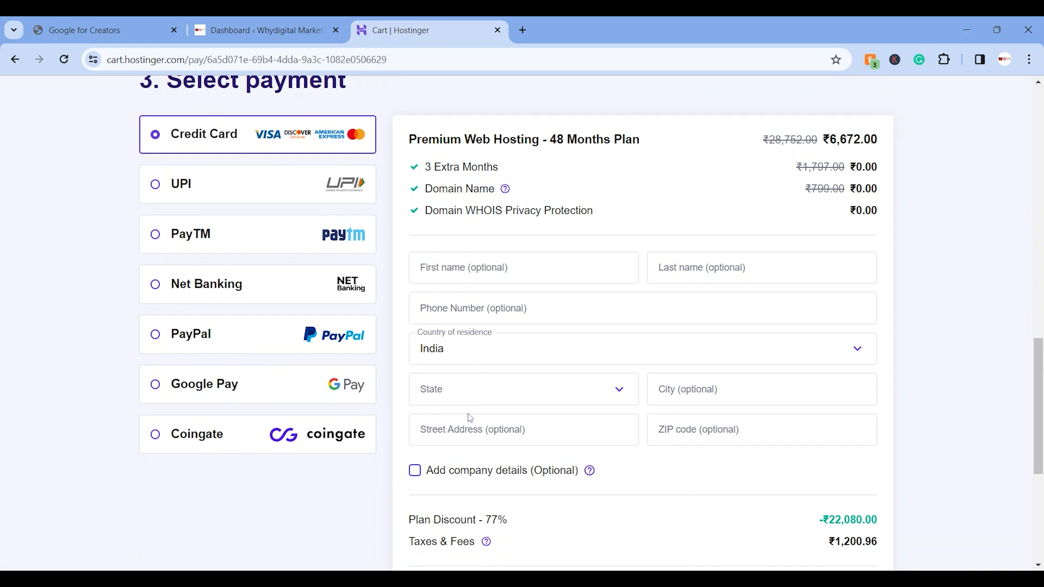
scroll(470, 417, "down", 3)
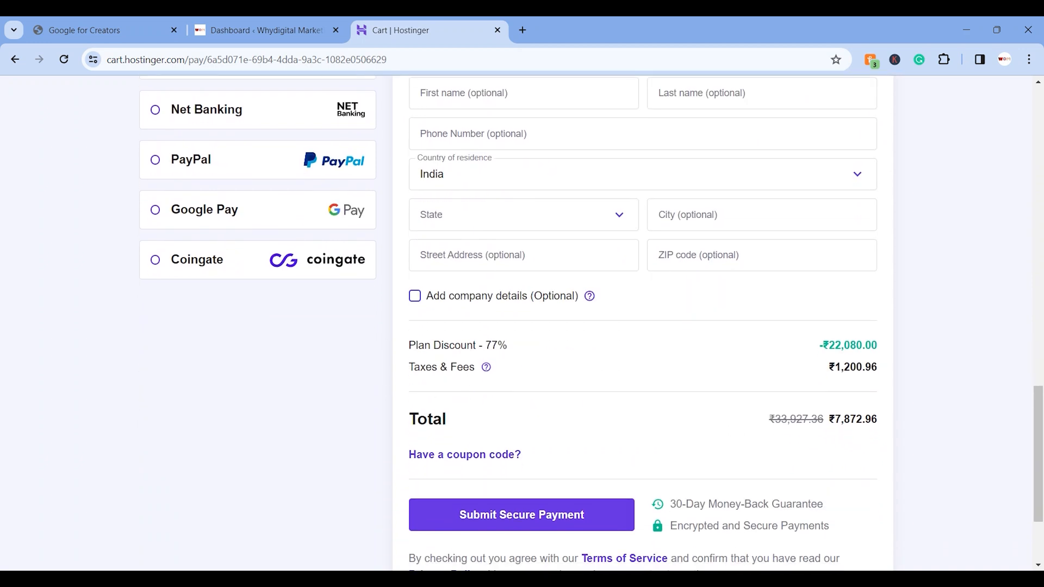
- Review the Premium Web Hosting order page's period, account and payment sections again, and close the Hostinger cart to return to the WordPress dashboard
scroll(516, 323, "up", 1)
scroll(992, 254, "up", 15)
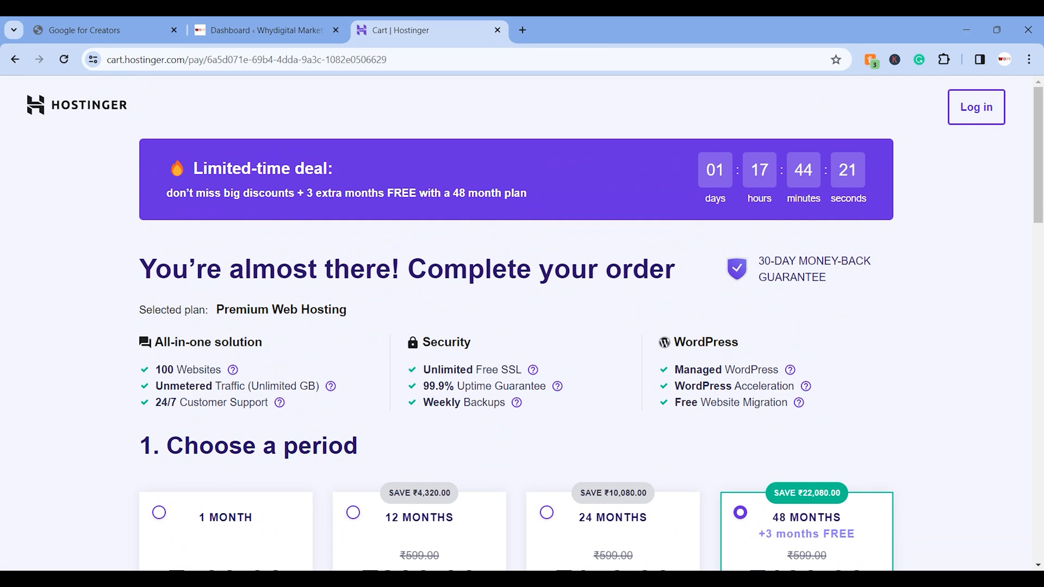
scroll(522, 324, "down", 13)
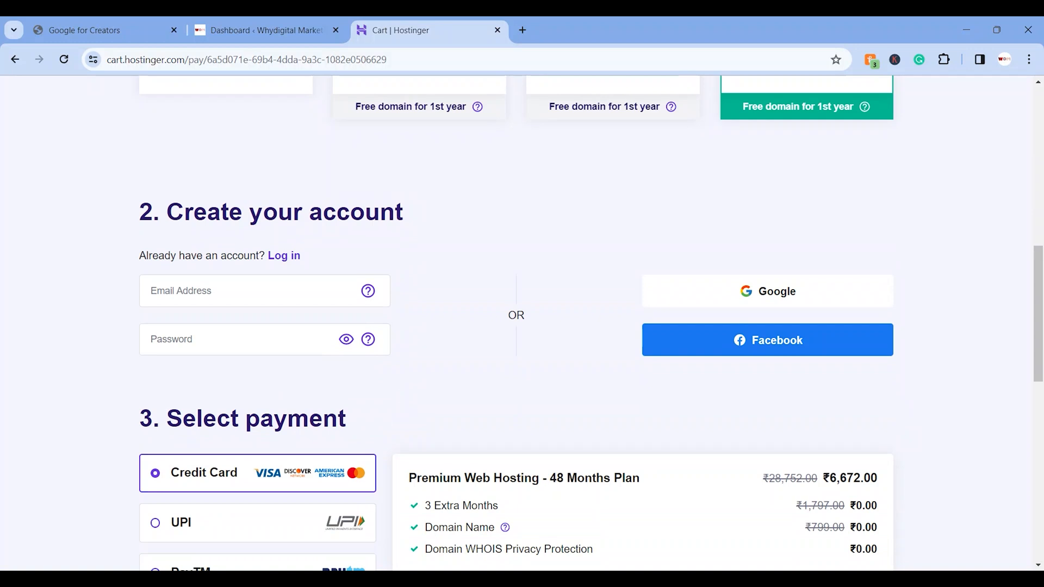
scroll(523, 324, "up", 9)
scroll(522, 323, "up", 4)
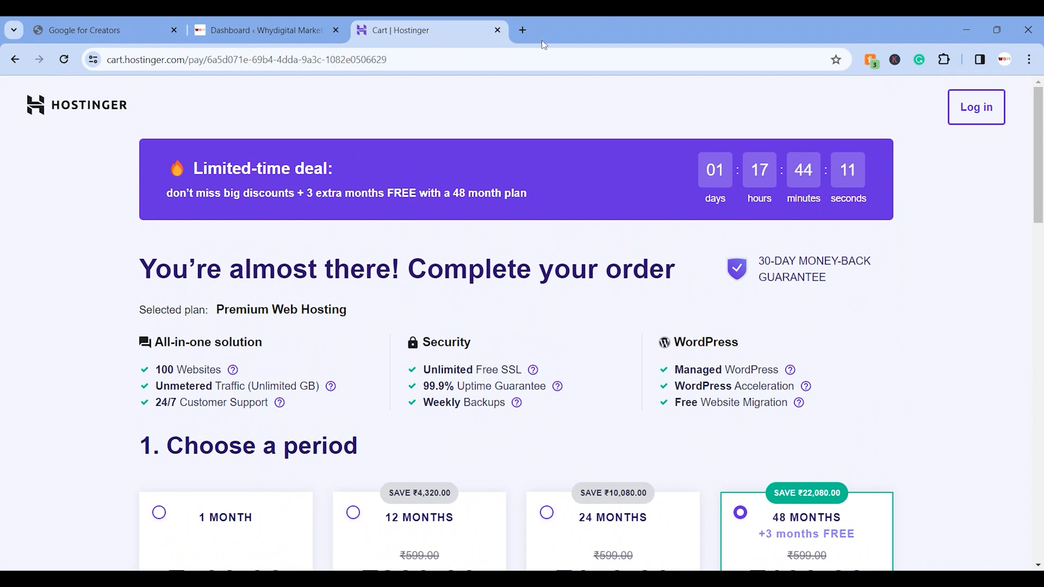
left_click(498, 30)
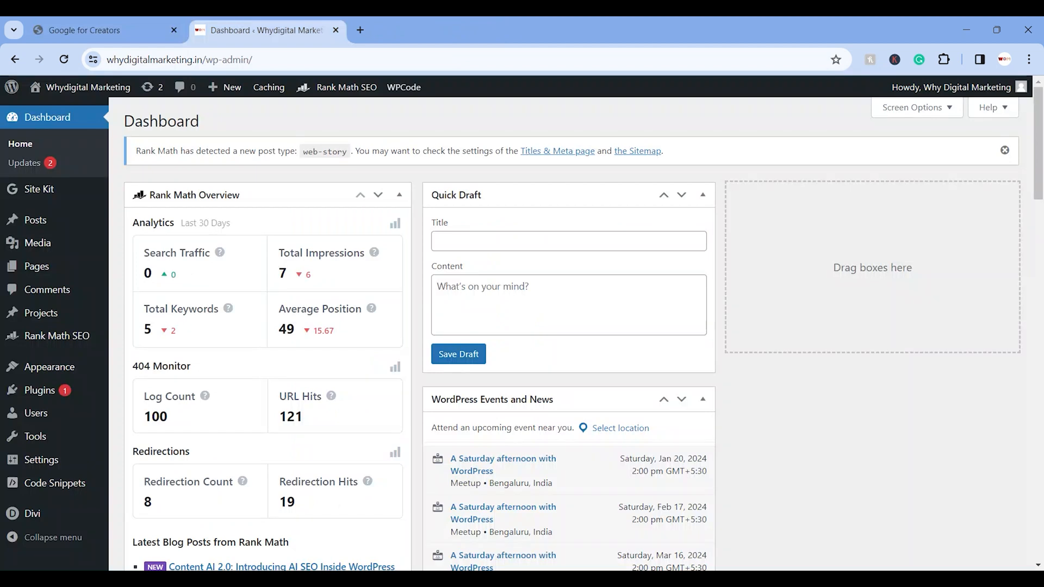
left_click(239, 30)
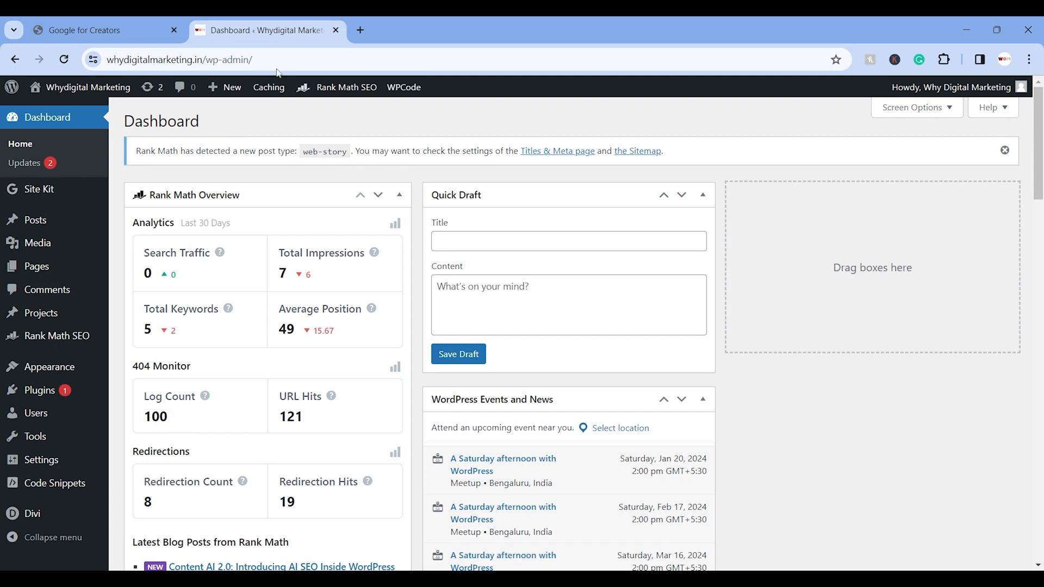
- Open canva.com in a new browser tab and return to the WordPress dashboard
left_click(360, 28)
type("canva.com")
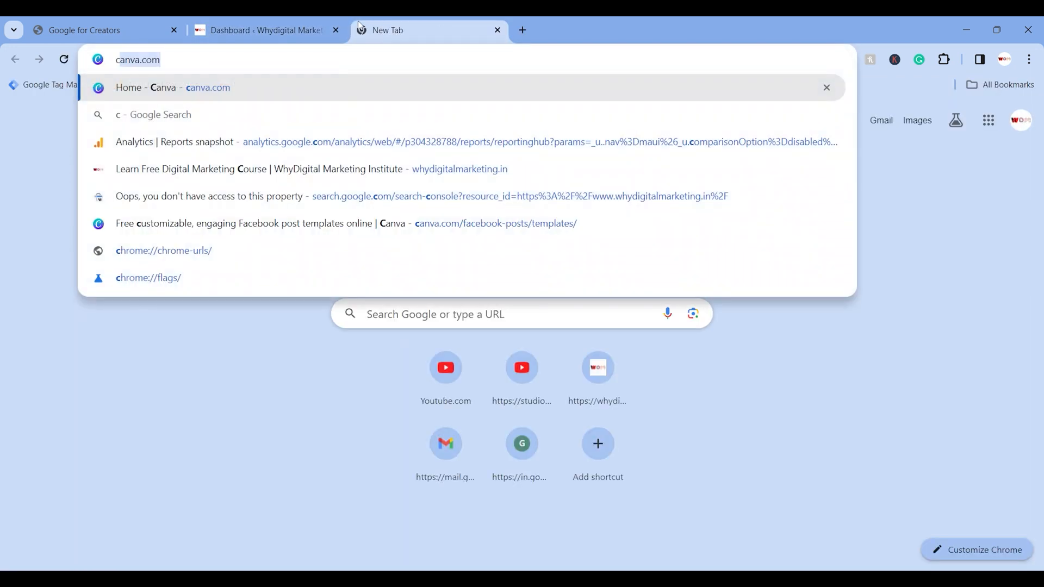
key("Return")
left_click(301, 19)
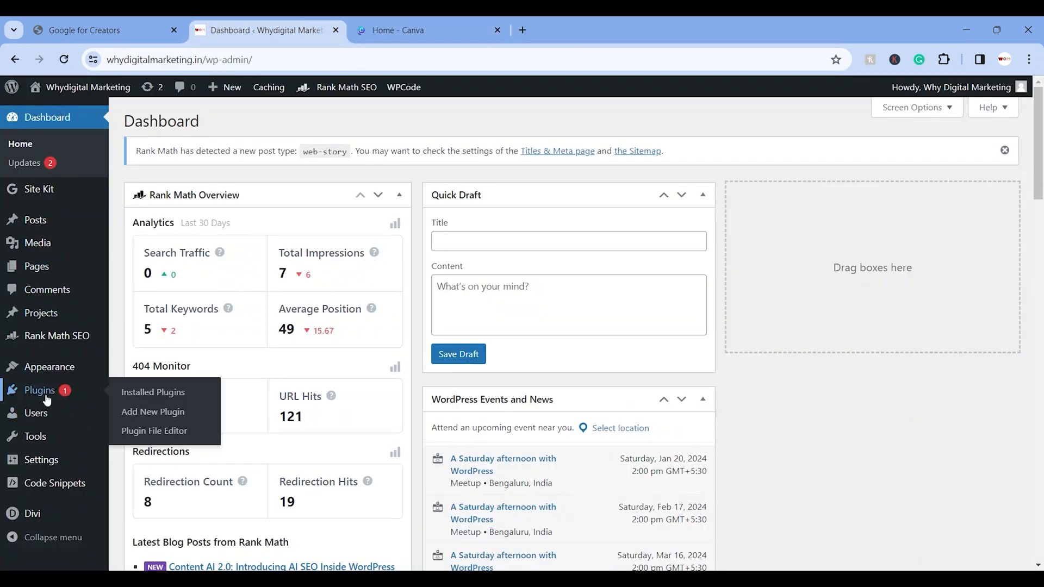
- Search the WordPress plugin directory for "web story" from the page for adding new plugins
left_click(126, 398)
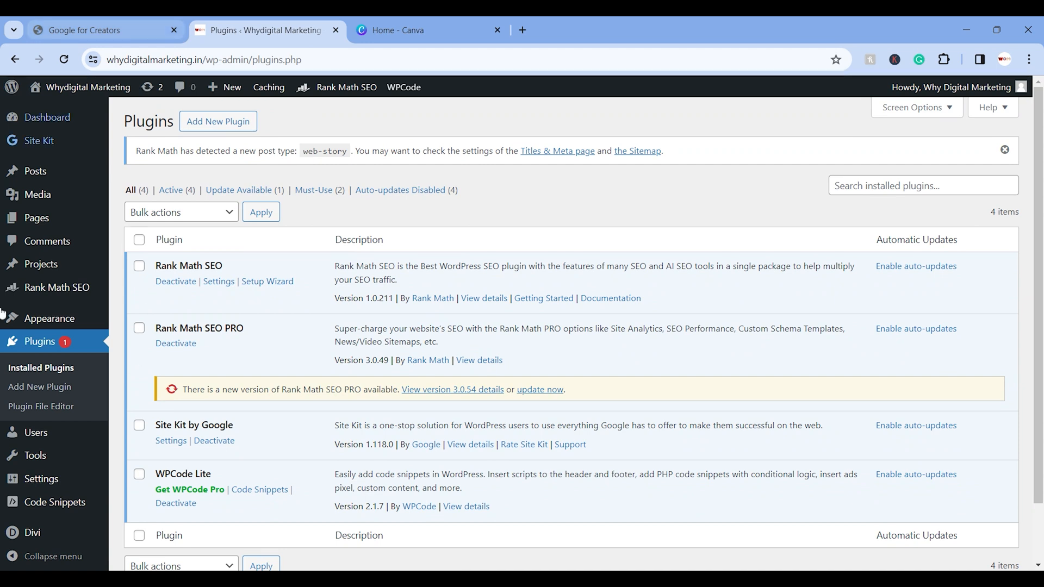
left_click(218, 126)
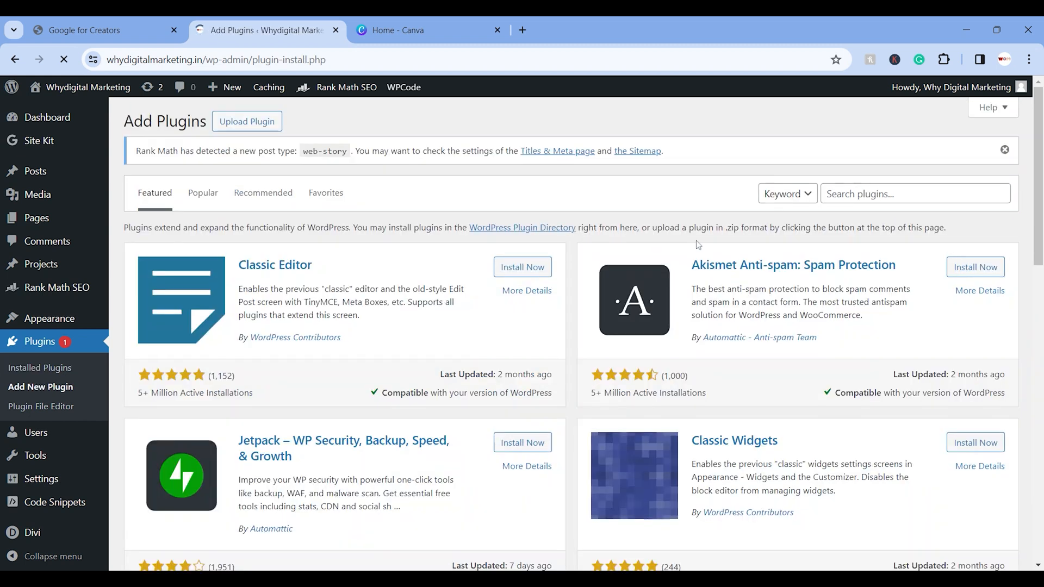
left_click(870, 194)
type("web s")
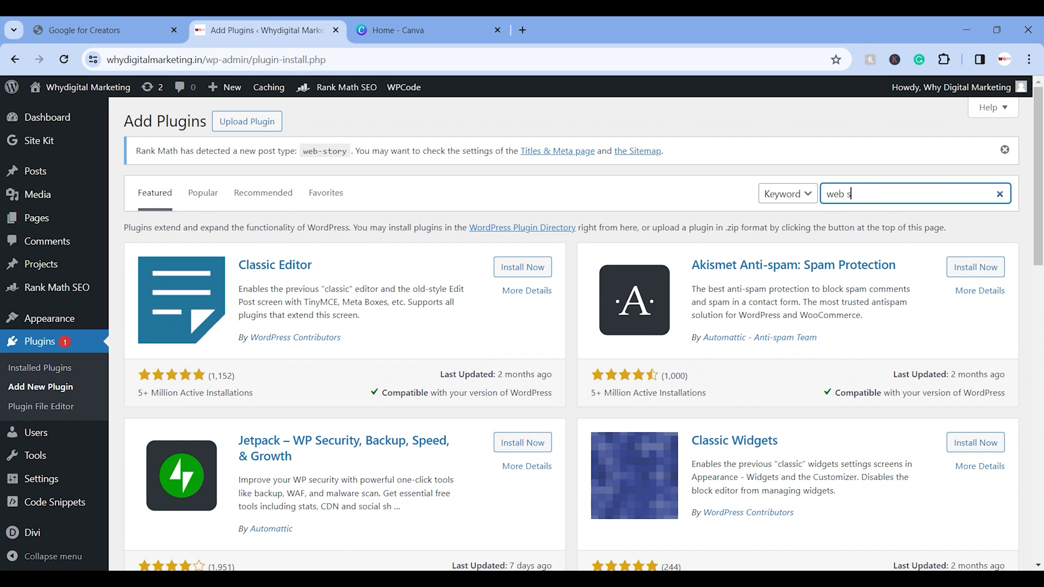
type("tory")
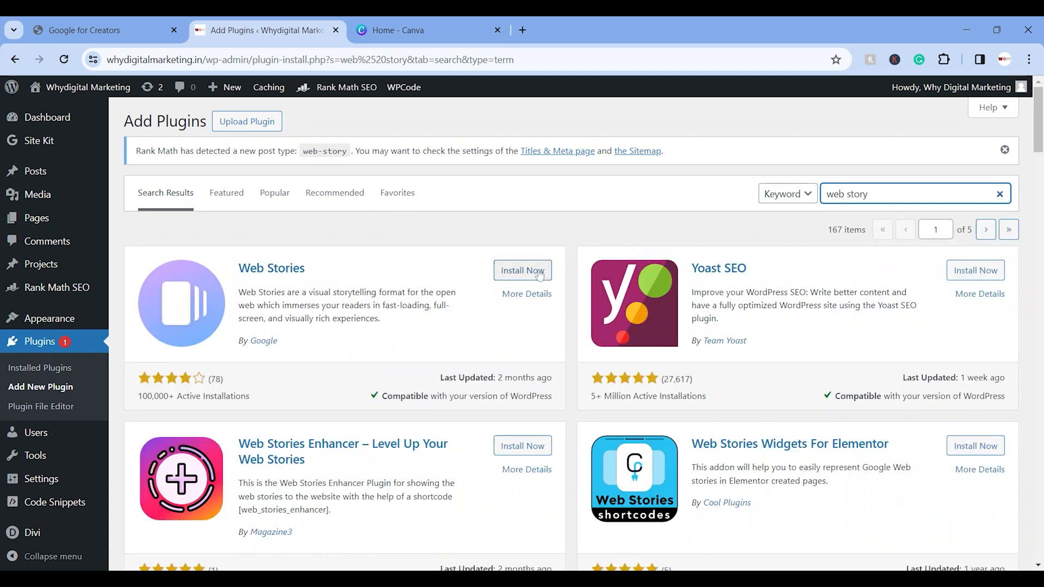
- Install and activate the Web Stories plugin by Google, and check it in the installed plugins list
scroll(214, 293, "up", 5)
scroll(216, 297, "down", 5)
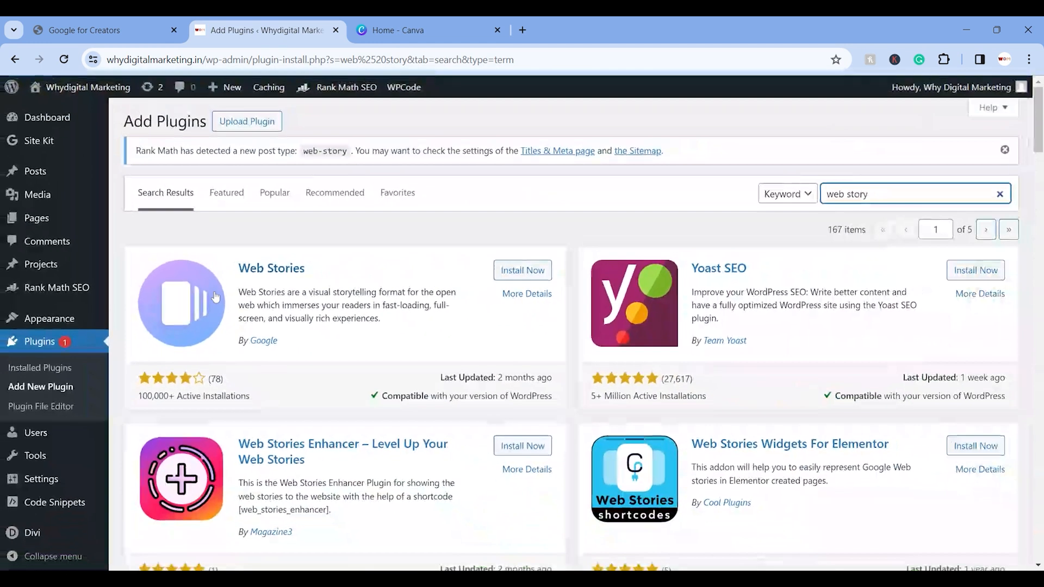
left_click(504, 267)
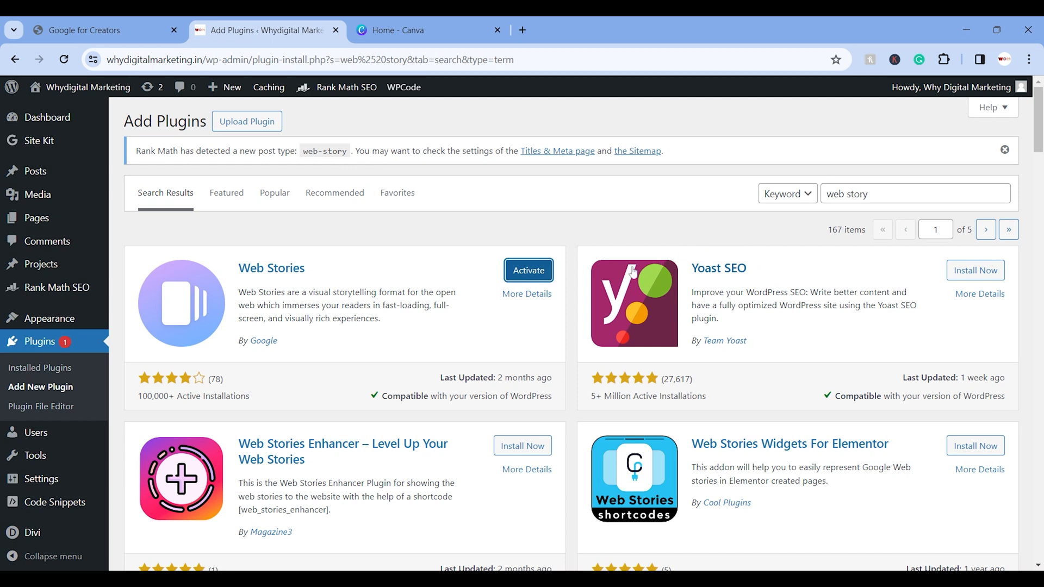
left_click(530, 272)
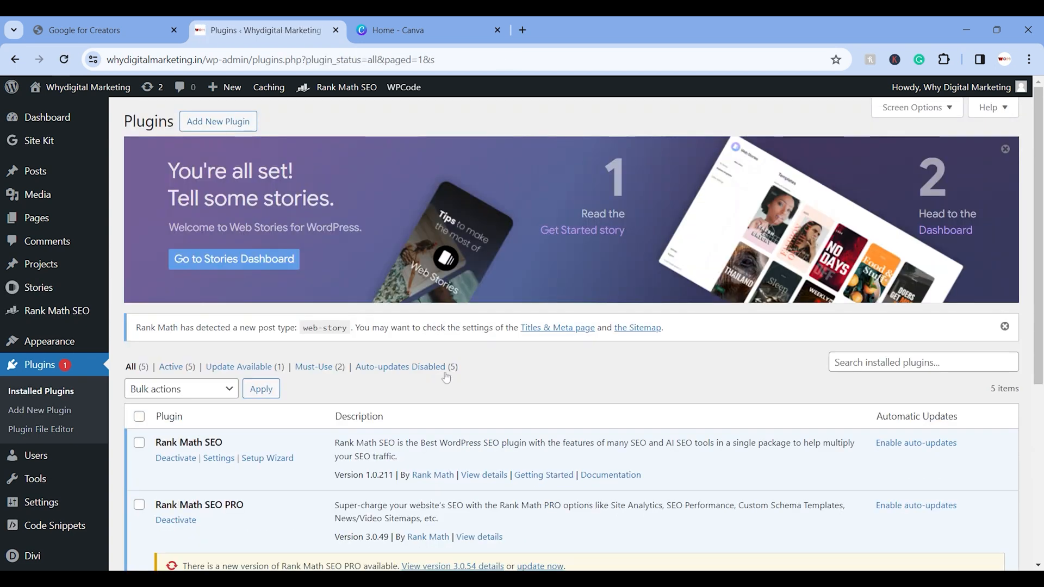
scroll(446, 378, "down", 5)
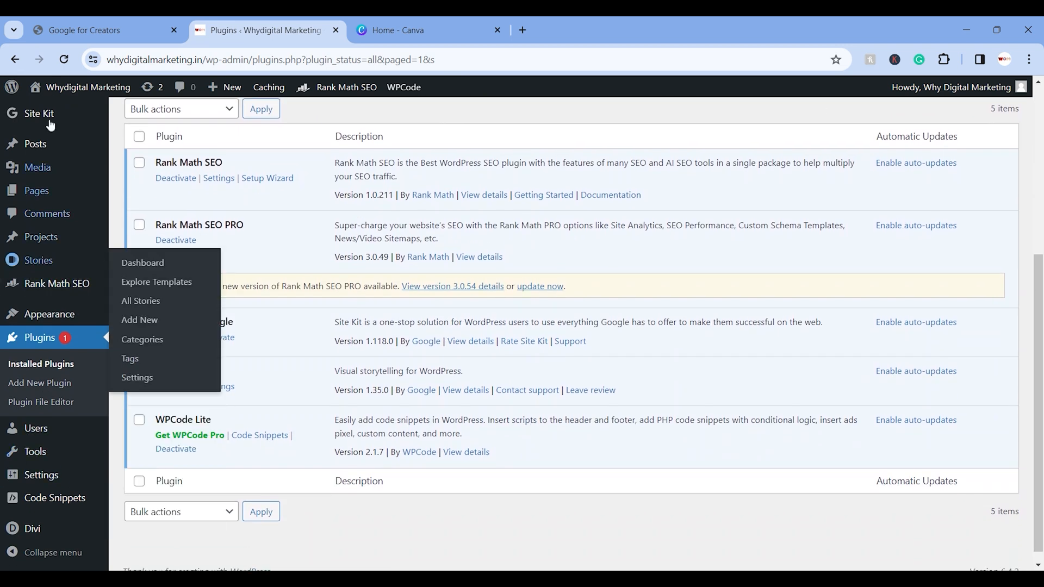
left_click(64, 59)
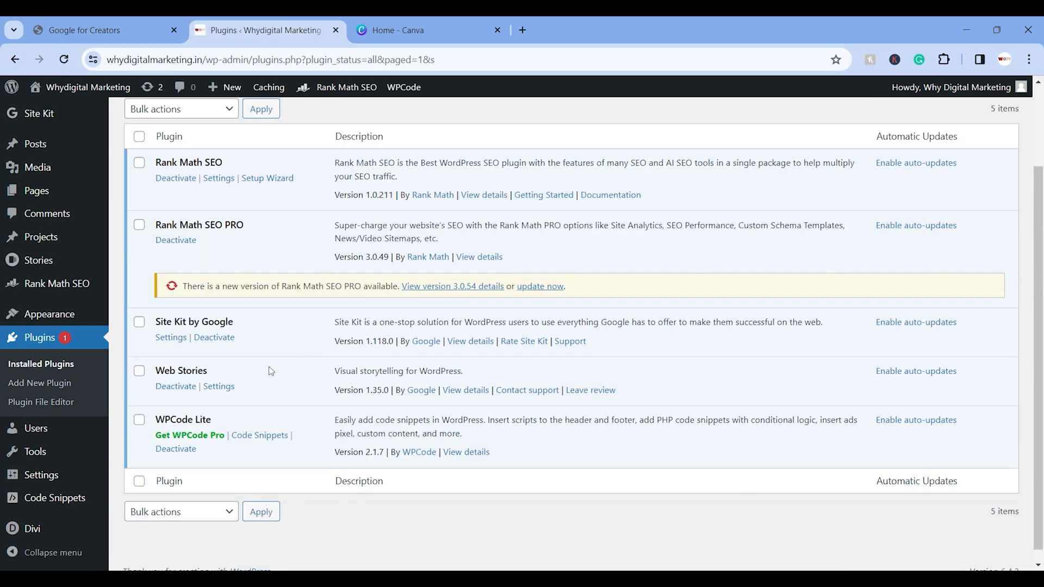
- Look over the Web Stories dashboard and its Explore Templates page
mouse_move(47, 261)
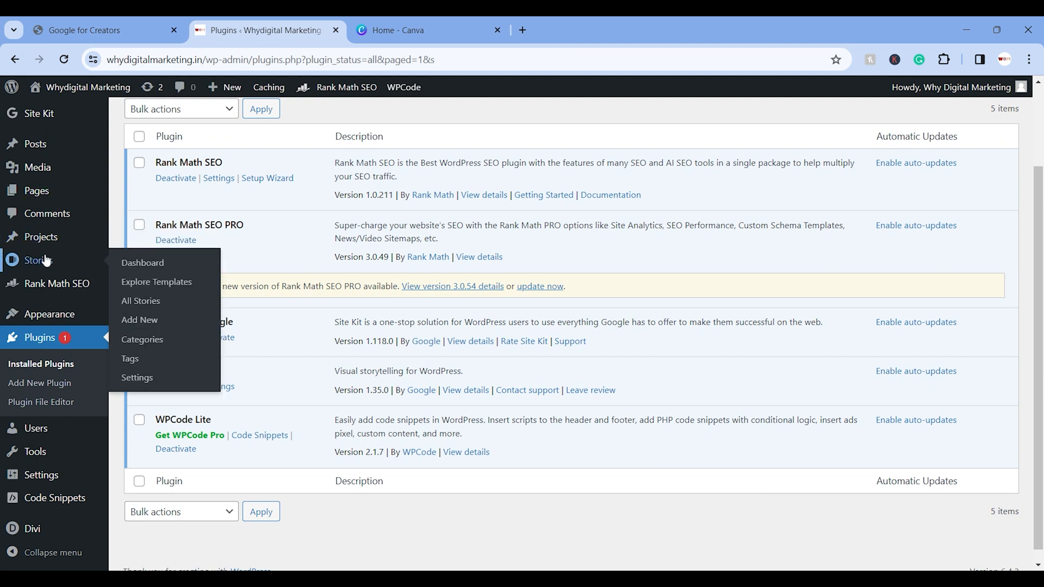
left_click(129, 264)
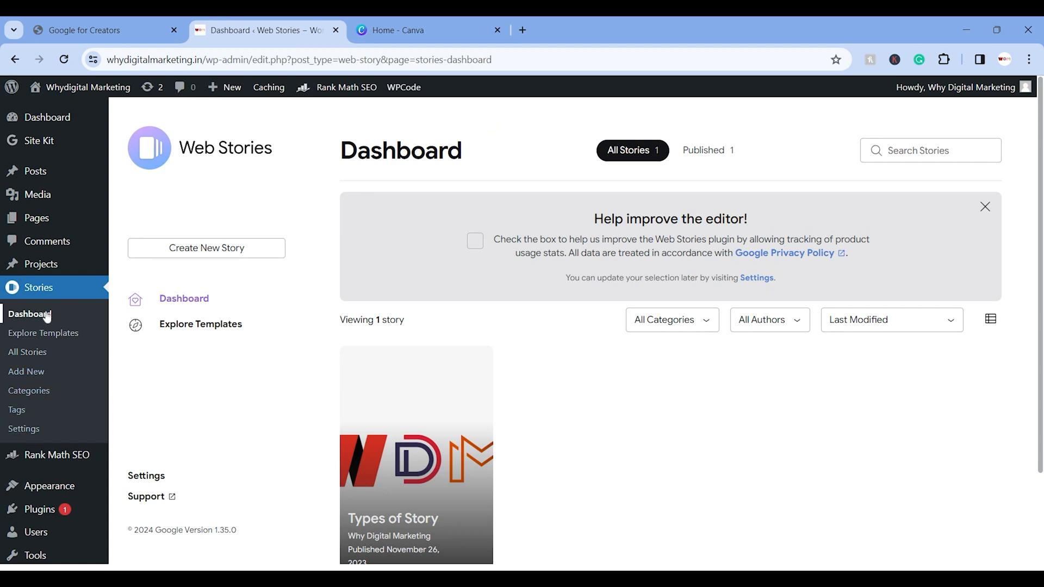
scroll(696, 381, "down", 2)
scroll(699, 381, "up", 1)
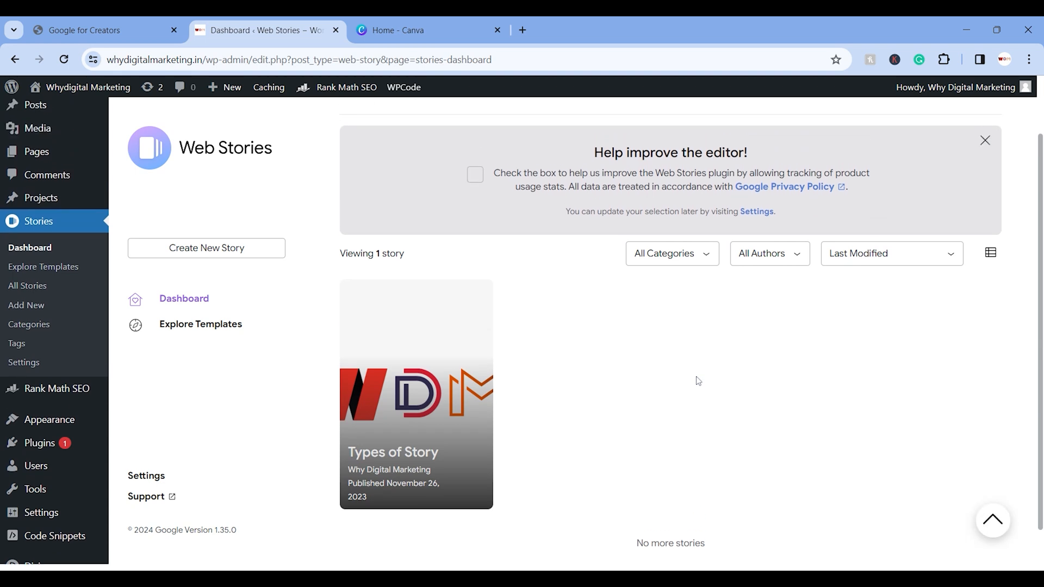
left_click(59, 294)
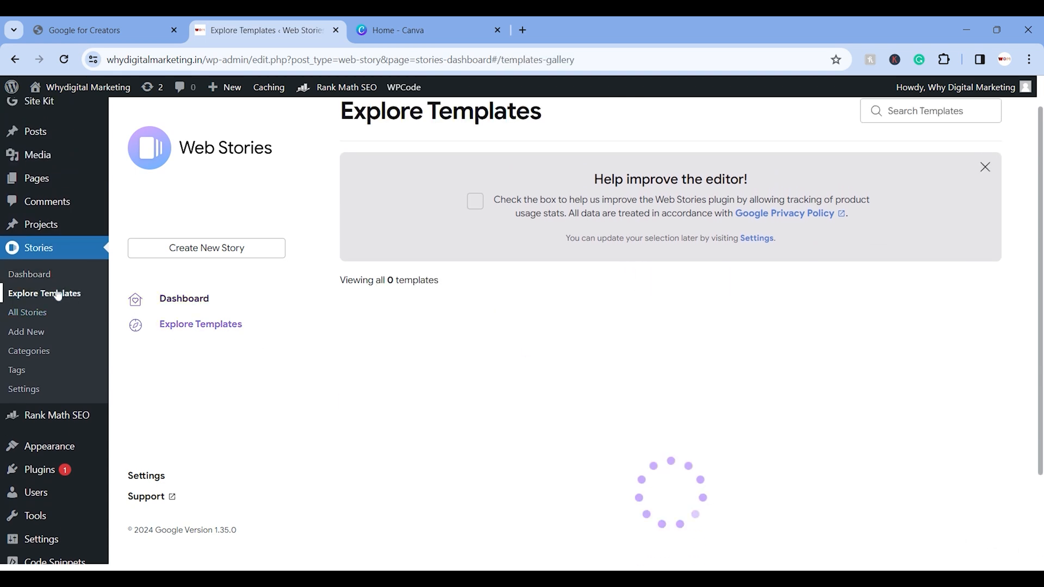
scroll(457, 351, "down", 1)
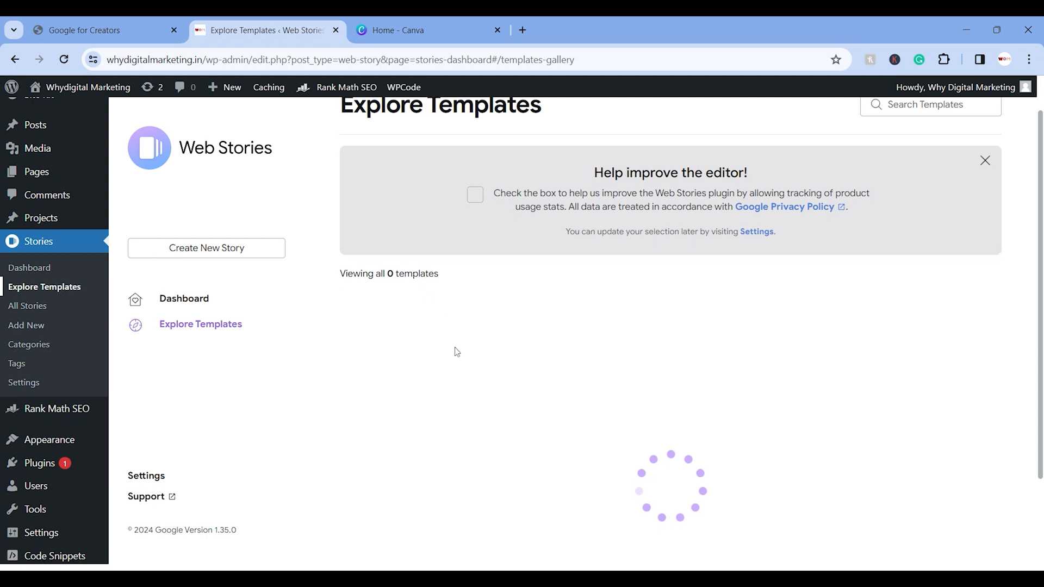
scroll(457, 352, "down", 1)
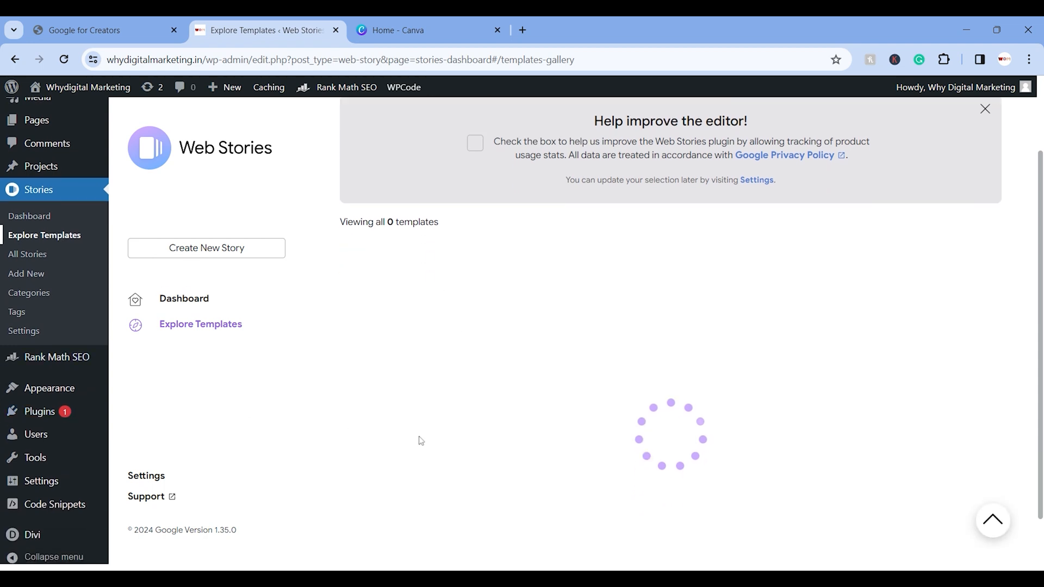
- View the All Stories, Categories and Tags pages of the Web Stories plugin
left_click(40, 260)
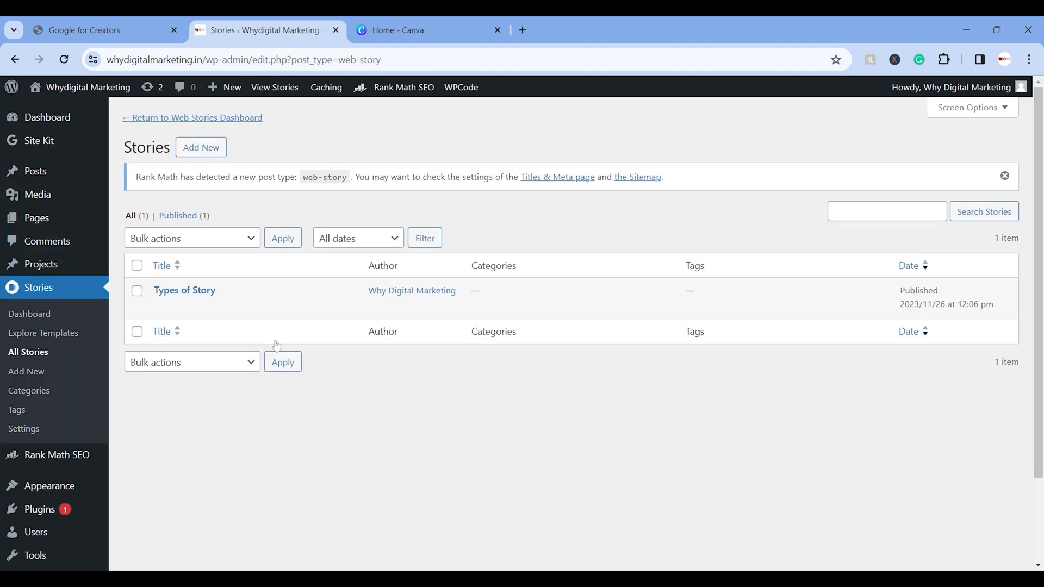
left_click(23, 392)
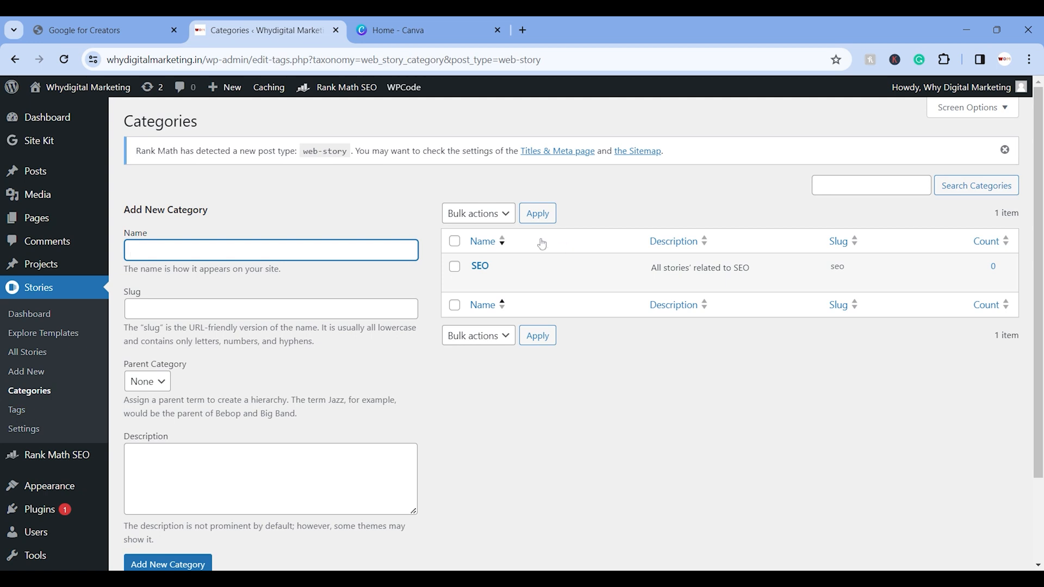
left_click(20, 416)
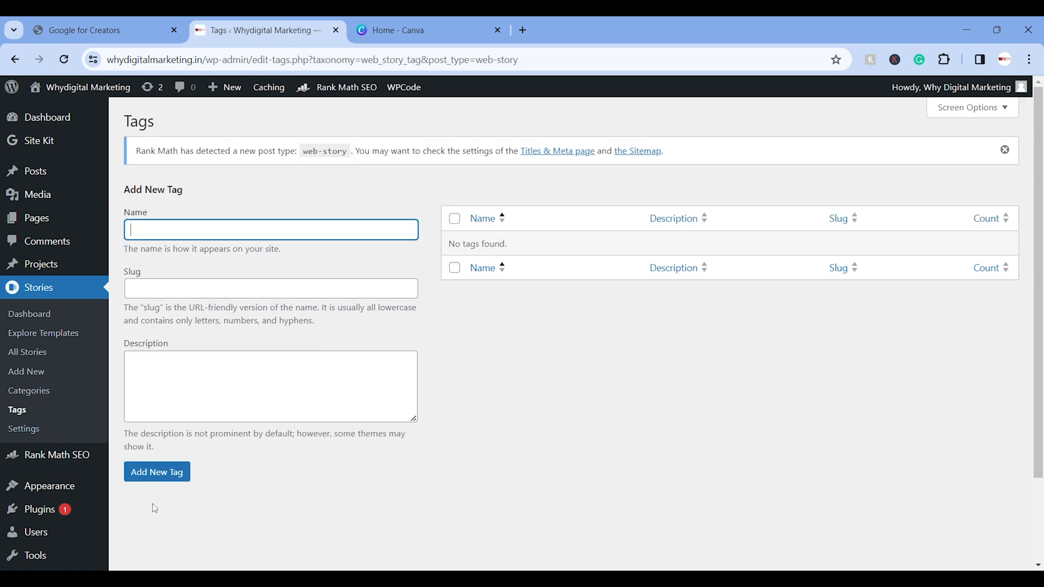
- Examine the Web Stories settings, including Google Analytics, publisher logo, custom fonts, data sharing and video optimization
left_click(37, 438)
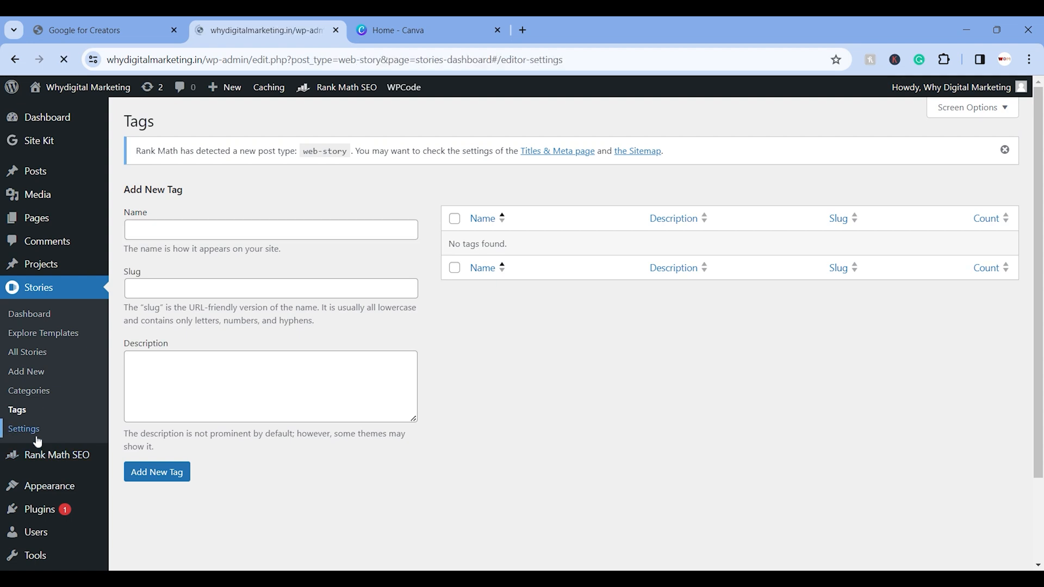
scroll(527, 489, "down", 2)
scroll(528, 489, "down", 1)
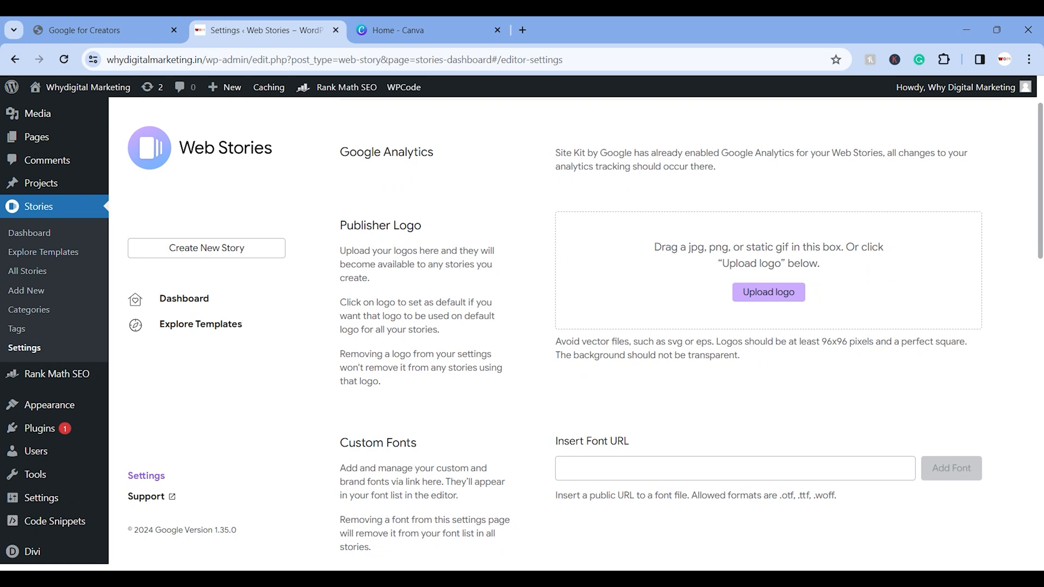
scroll(577, 331, "down", 1)
scroll(577, 330, "down", 3)
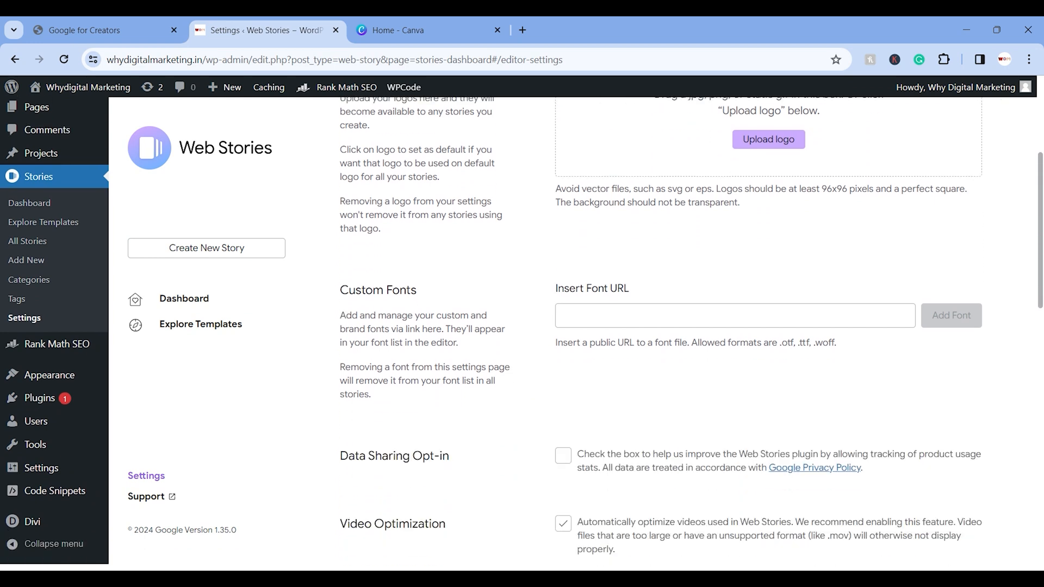
scroll(577, 330, "down", 1)
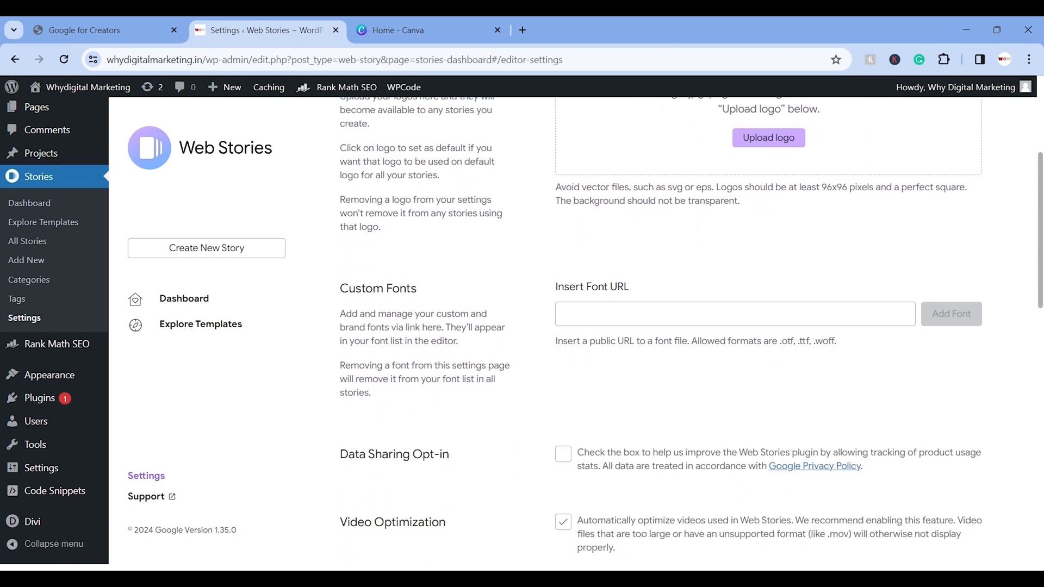
scroll(661, 326, "down", 7)
scroll(661, 331, "down", 7)
scroll(505, 404, "up", 18)
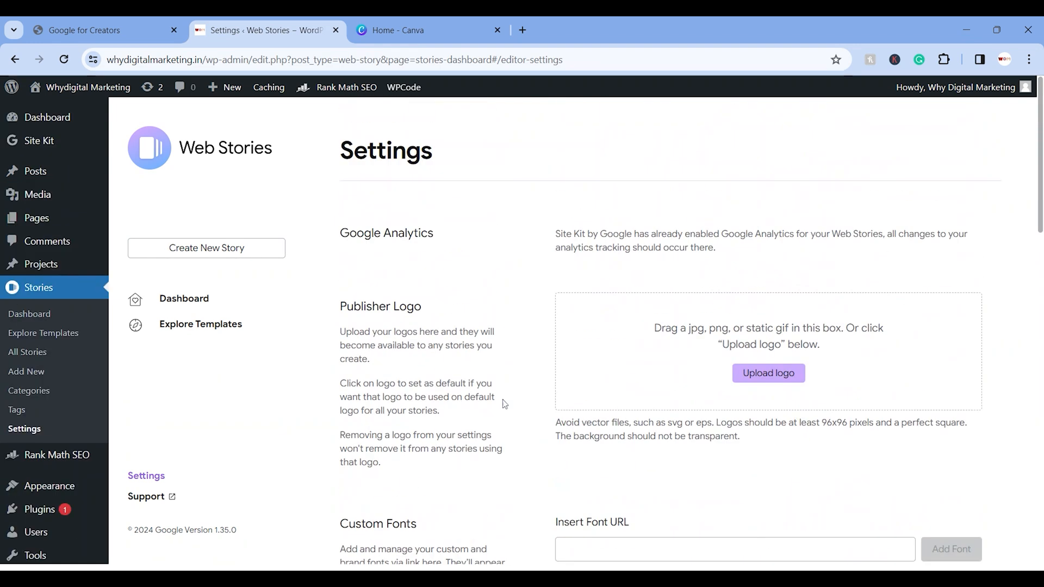
- Create a new blank story from the Web Stories dashboard and switch to the Canva home page
left_click(27, 316)
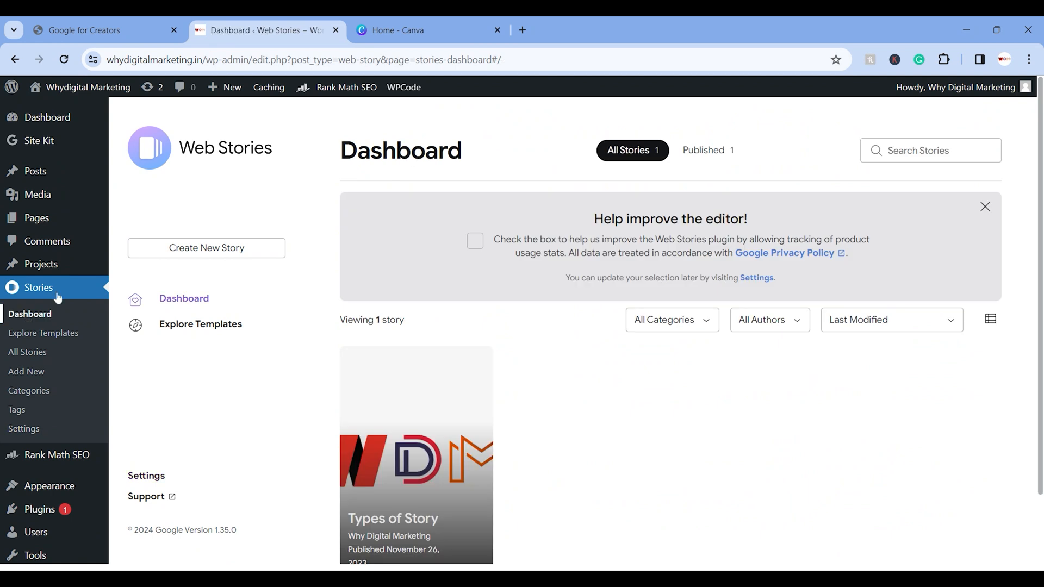
left_click(187, 252)
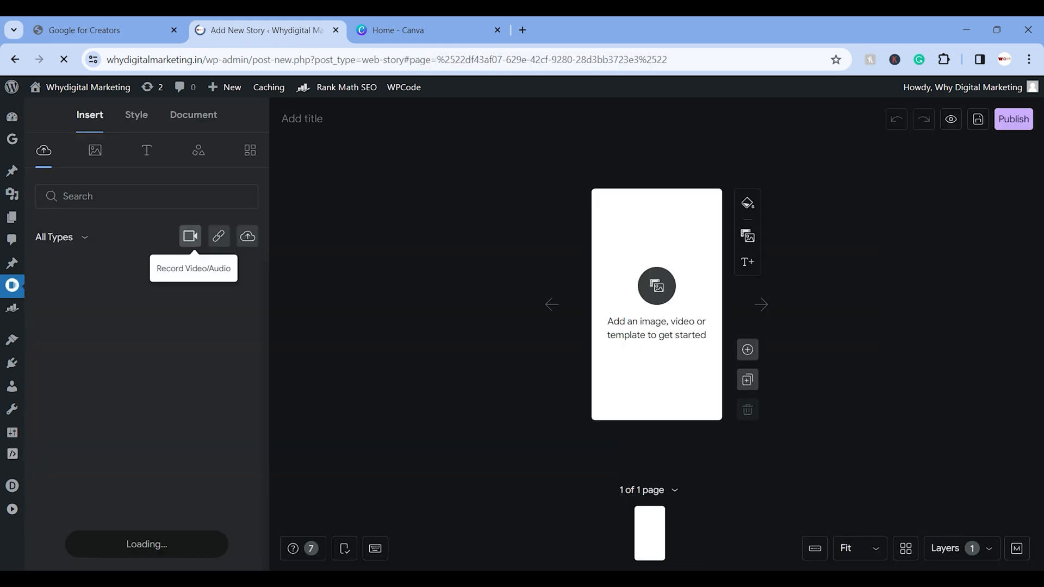
left_click(430, 21)
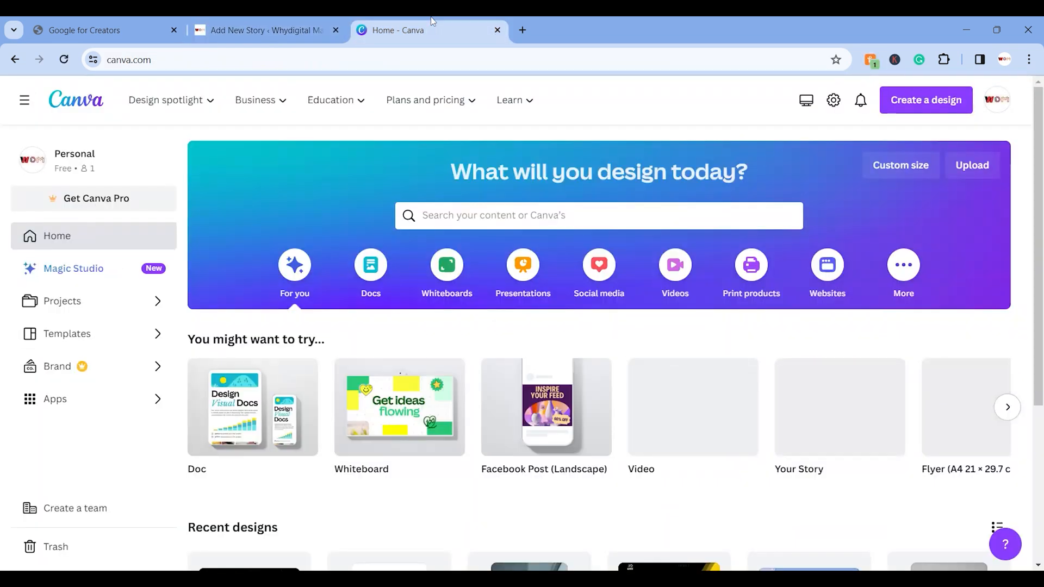
type("websitr")
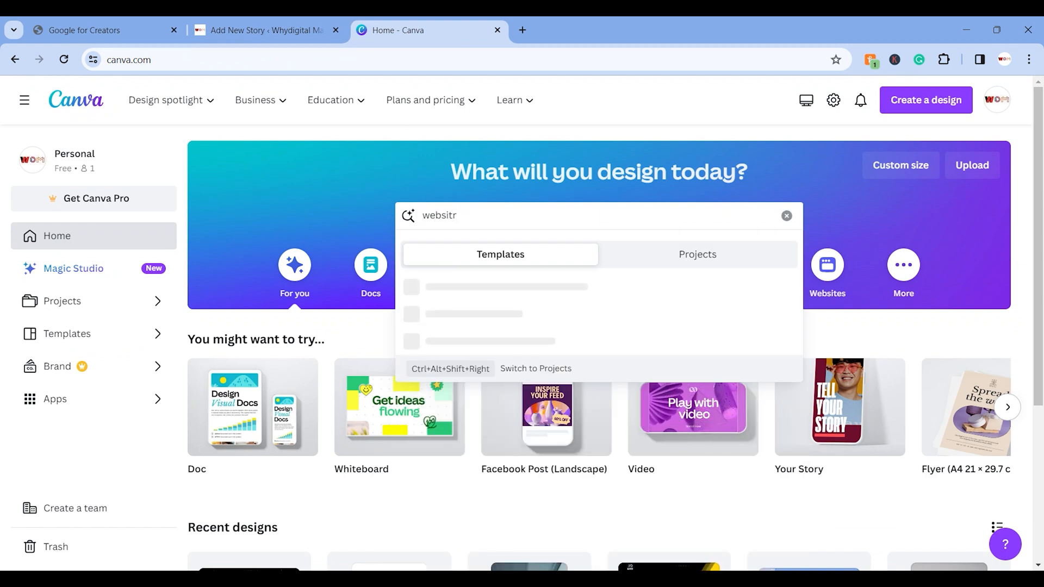
key("BackSpace")
key("BackSpace")
key("BackSpace")
key("BackSpace")
key("BackSpace")
key("BackSpace")
type("youti")
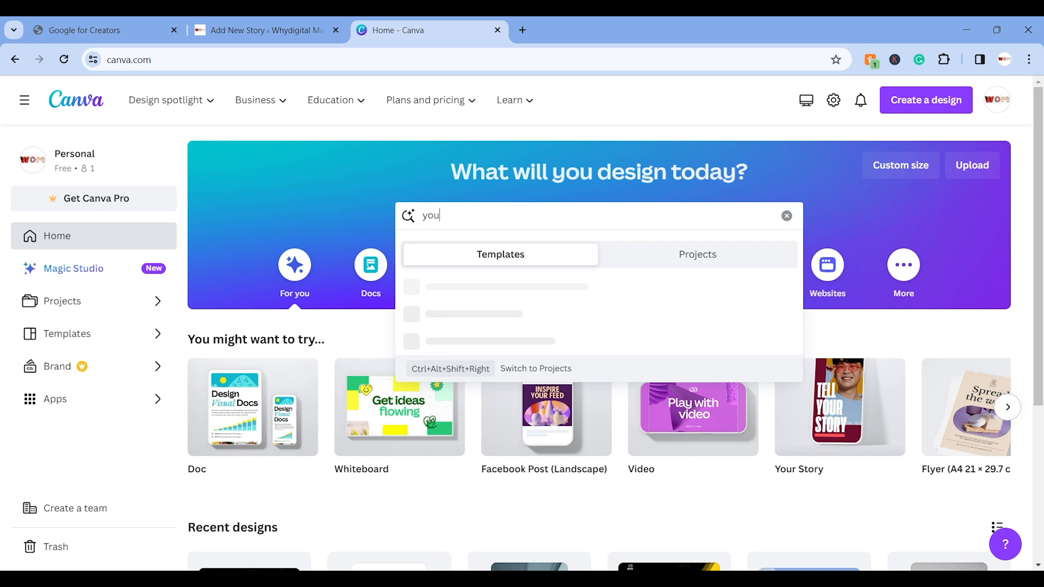
key("BackSpace")
key("BackSpace")
key("BackSpace")
key("BackSpace")
key("BackSpace")
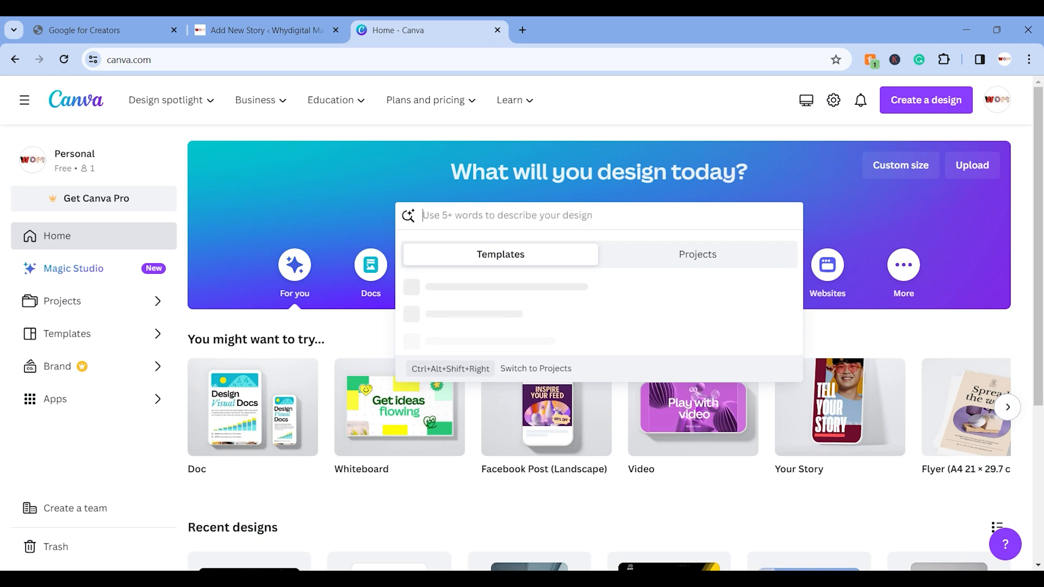
- Search the Canva templates for "digital marketing webstory" and browse the designs
type("d")
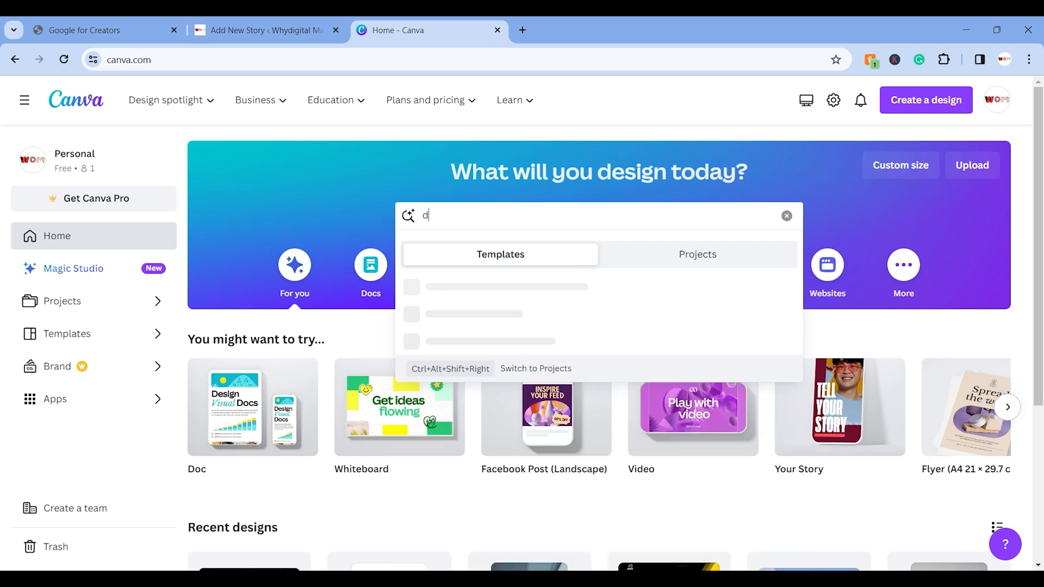
type("igital m")
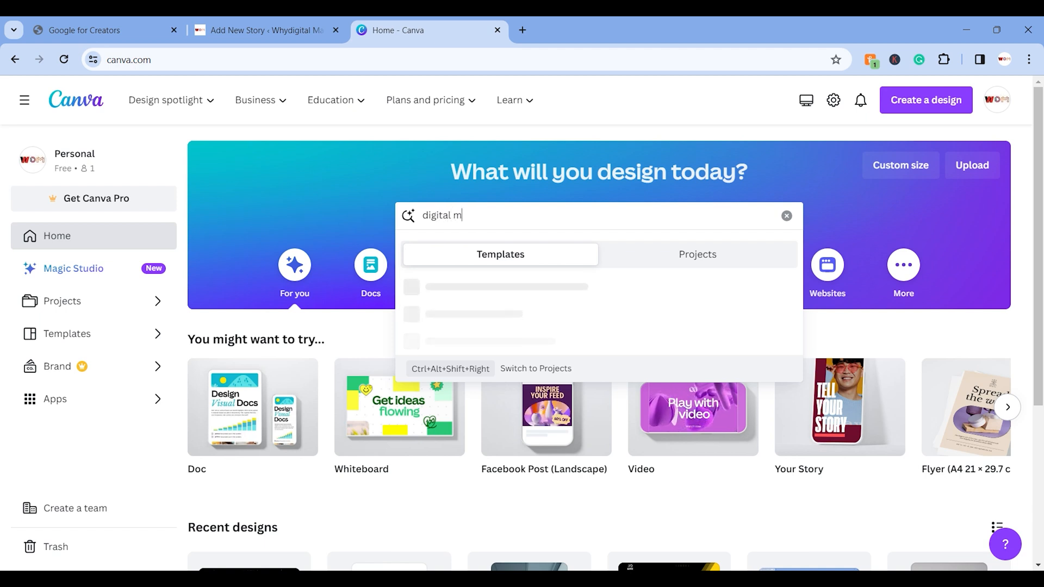
type("arketing webs")
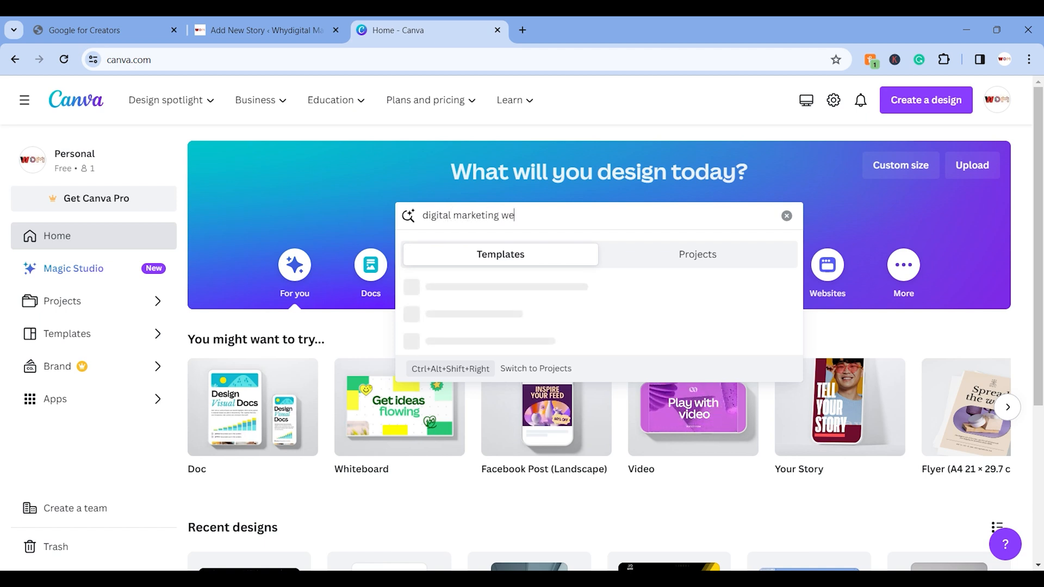
type("tory")
key("Return")
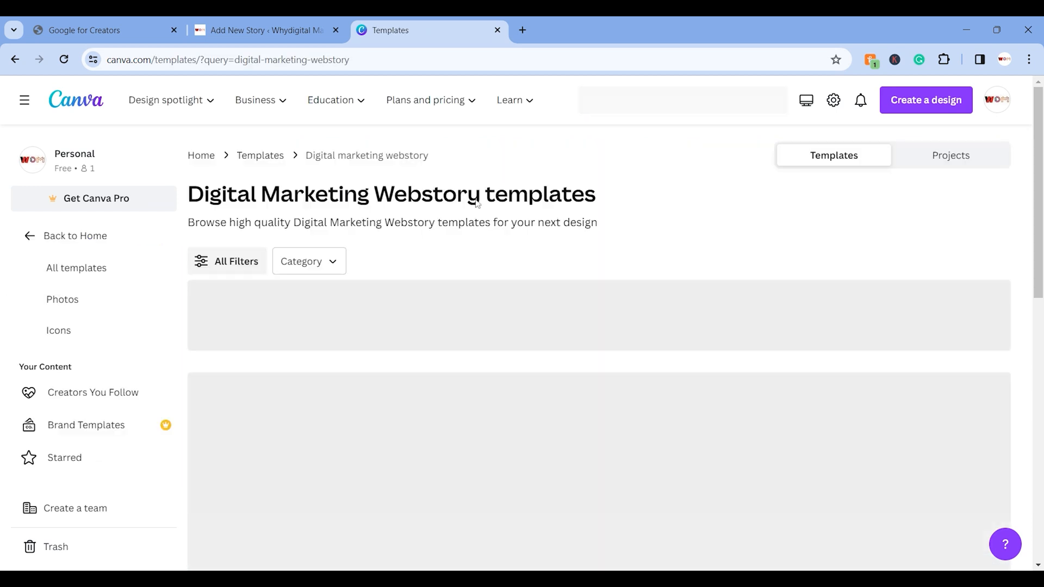
scroll(629, 283, "down", 7)
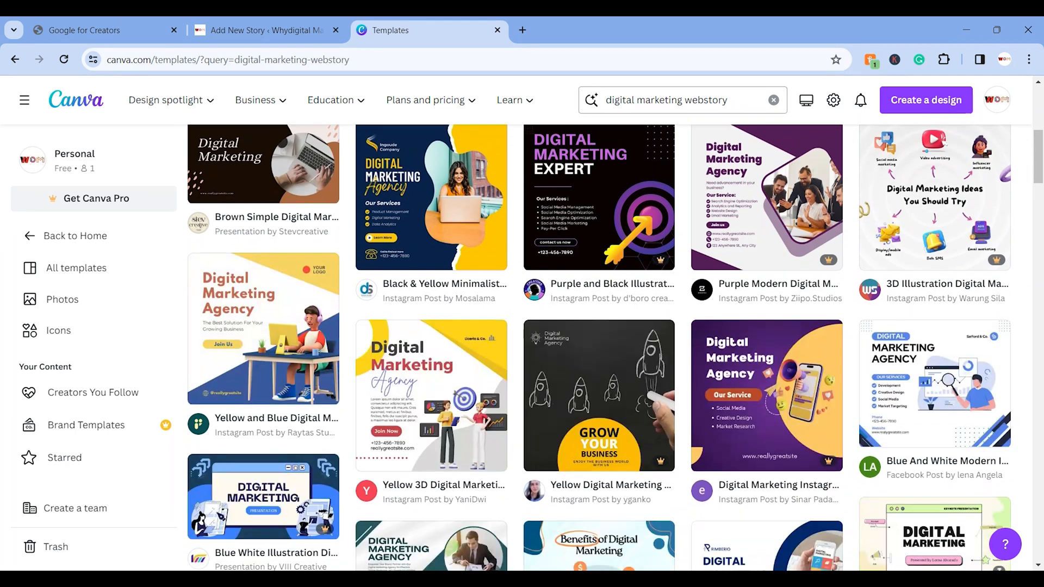
- Refine the template search to "digital marketing web story" and look through the designs
left_click(707, 101)
key("BackSpace")
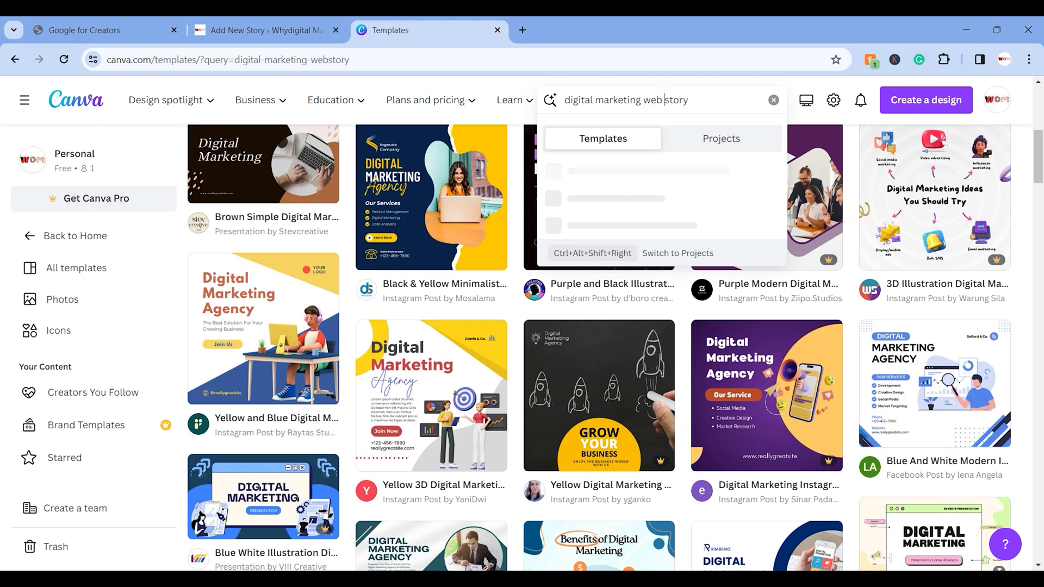
key("Return")
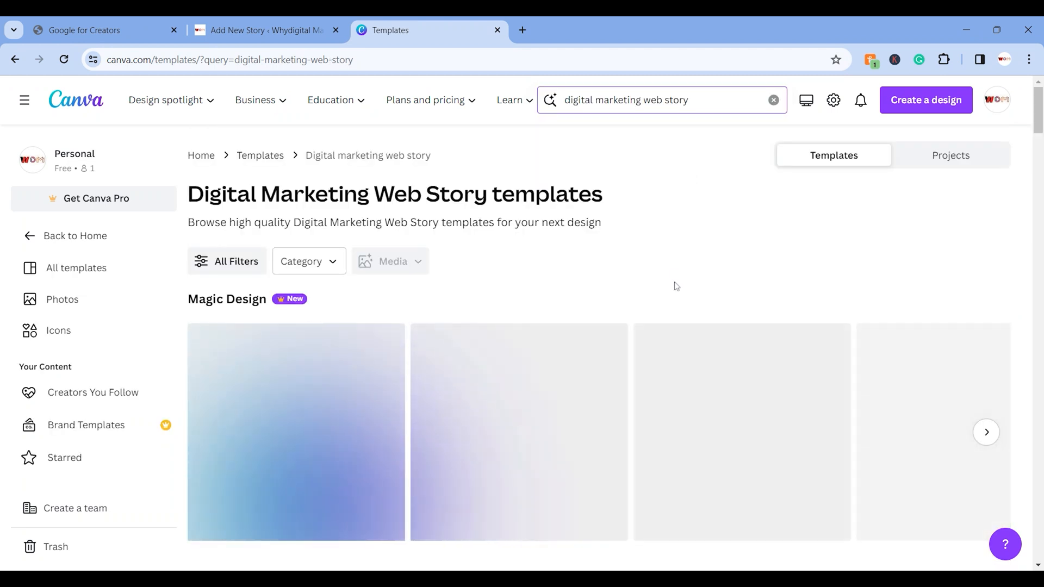
scroll(675, 284, "down", 10)
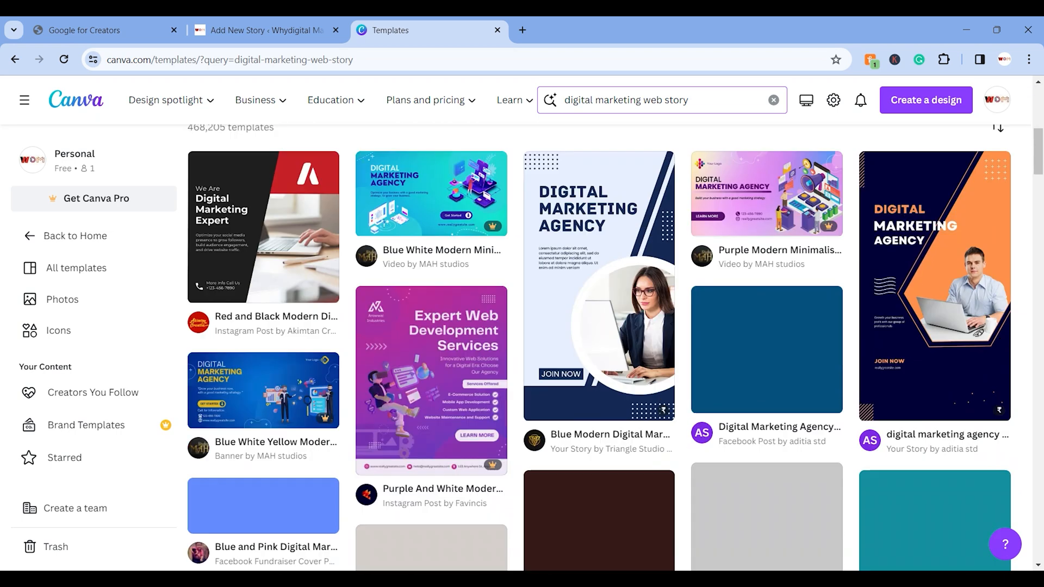
scroll(613, 349, "up", 3)
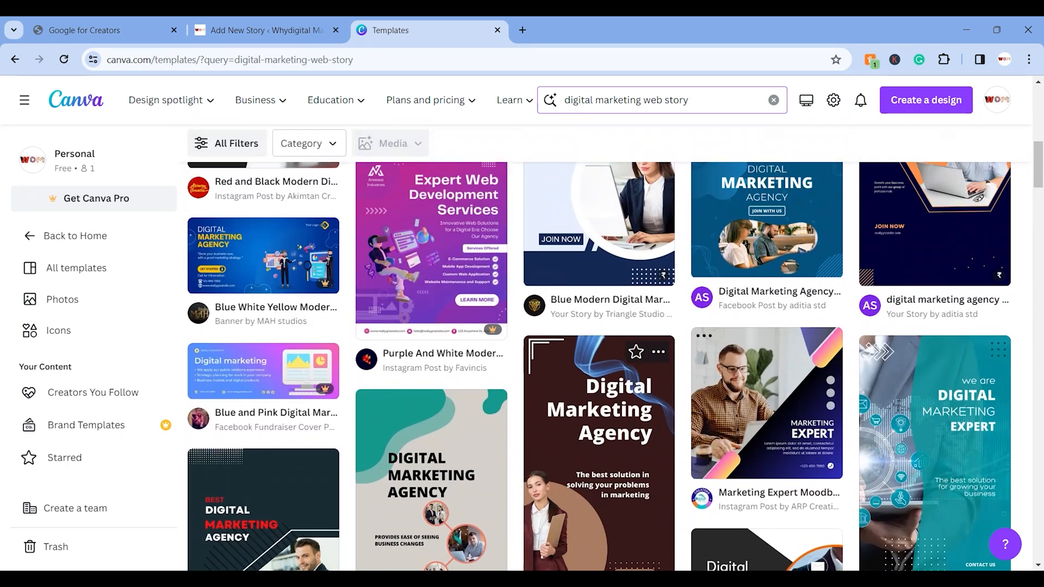
scroll(645, 262, "up", 3)
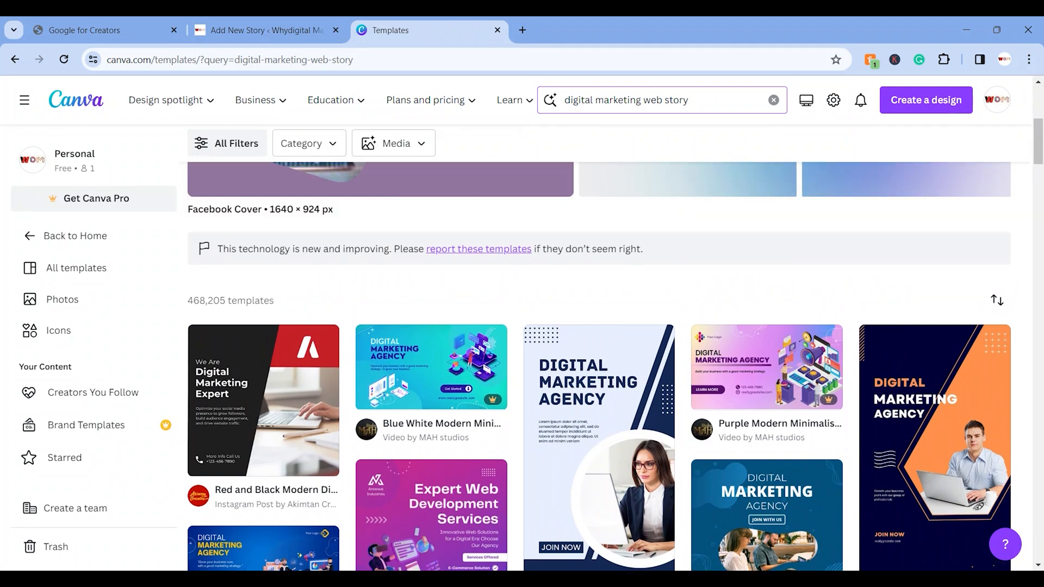
- Shorten the template search to "web story" and look over the first vertical story designs
left_click_drag(641, 99, 566, 100)
key("BackSpace")
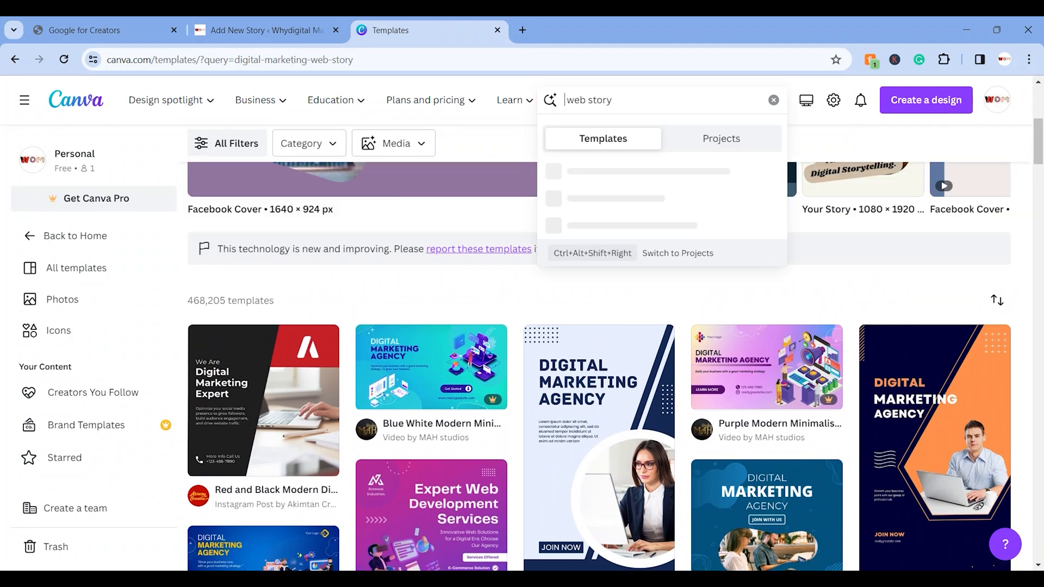
key("Return")
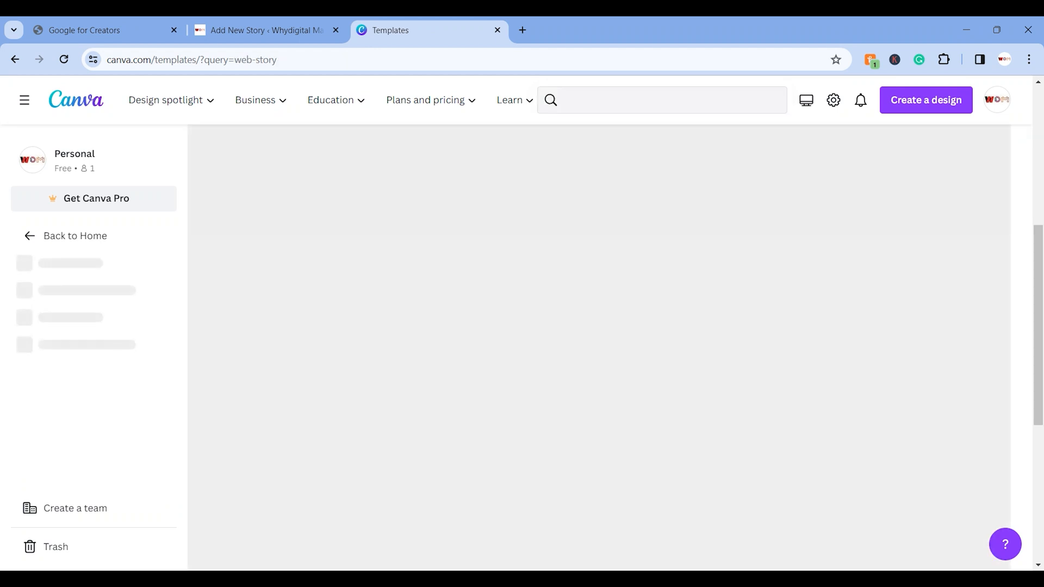
scroll(550, 239, "down", 1)
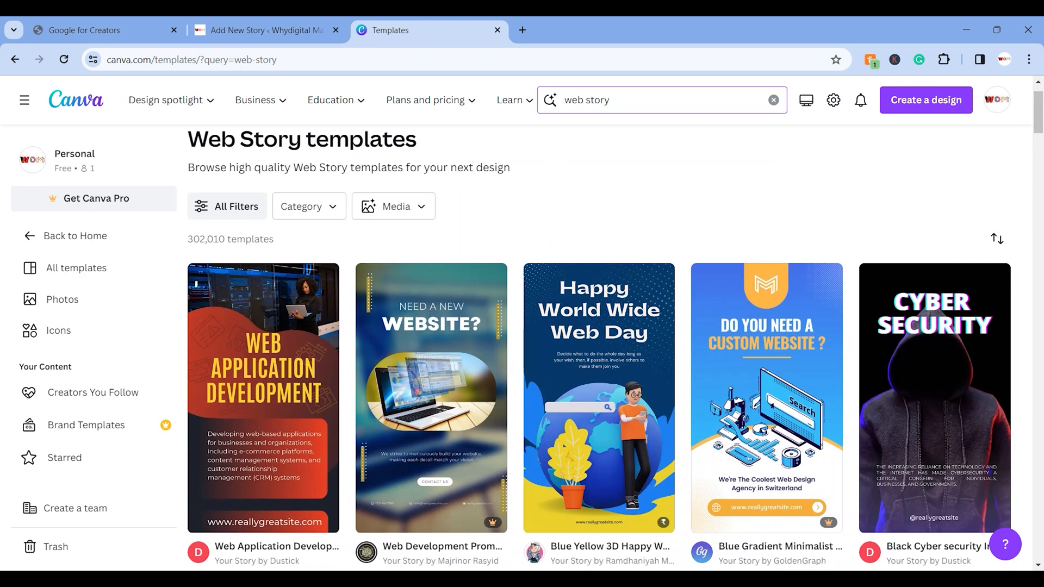
scroll(598, 242, "down", 3)
scroll(598, 242, "up", 1)
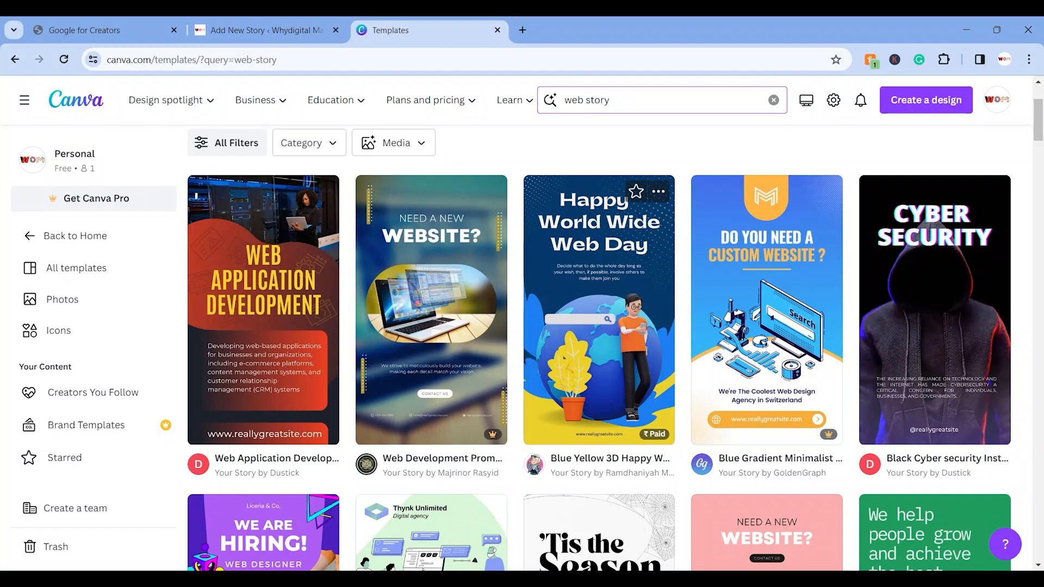
- Choose the Purple Modern We Are Hiring Web Designer Instagram Story template and open it for customizing
scroll(598, 242, "down", 5)
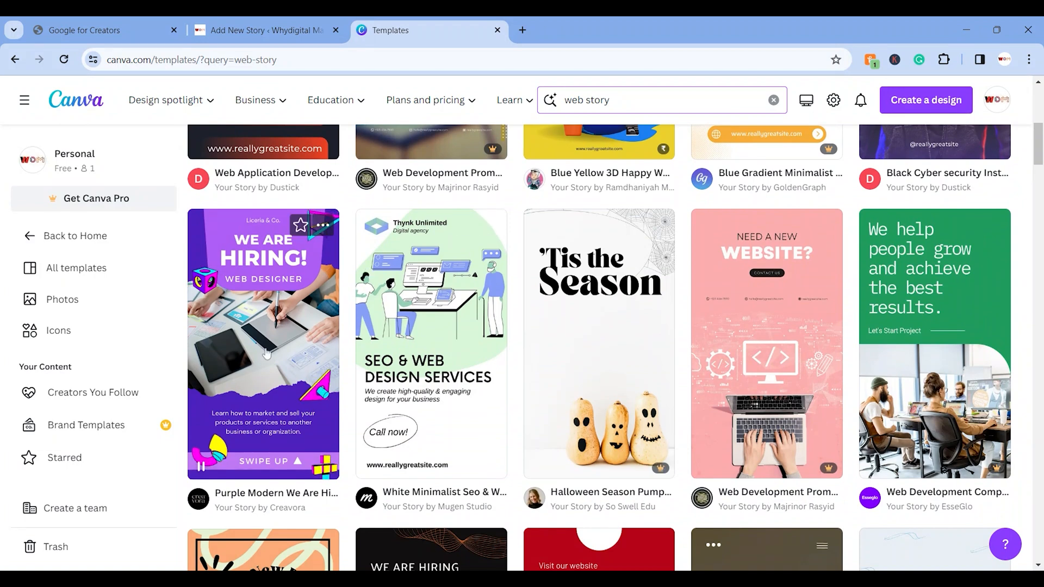
scroll(266, 354, "up", 3)
scroll(266, 353, "down", 3)
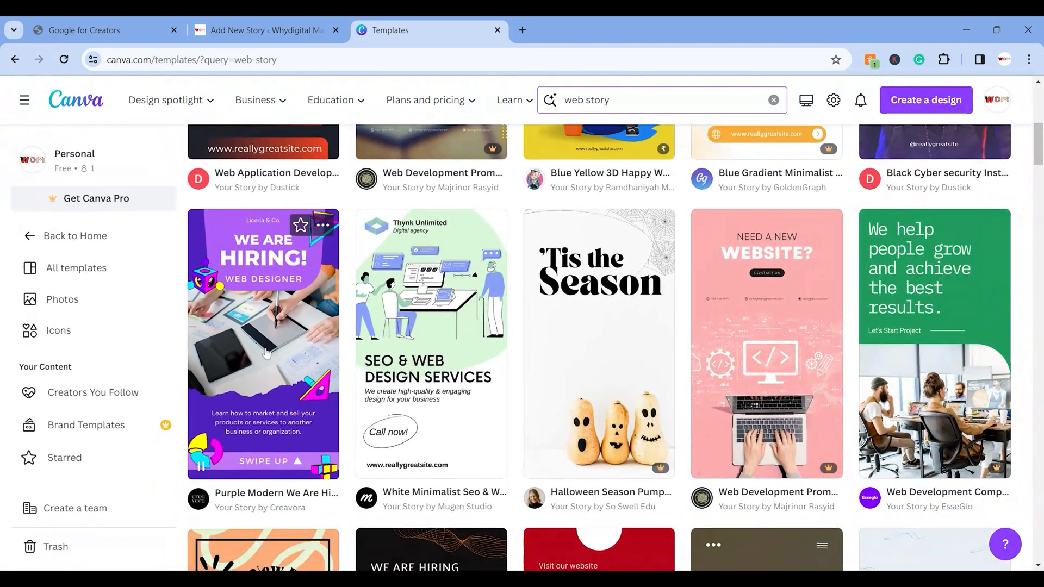
left_click(266, 285)
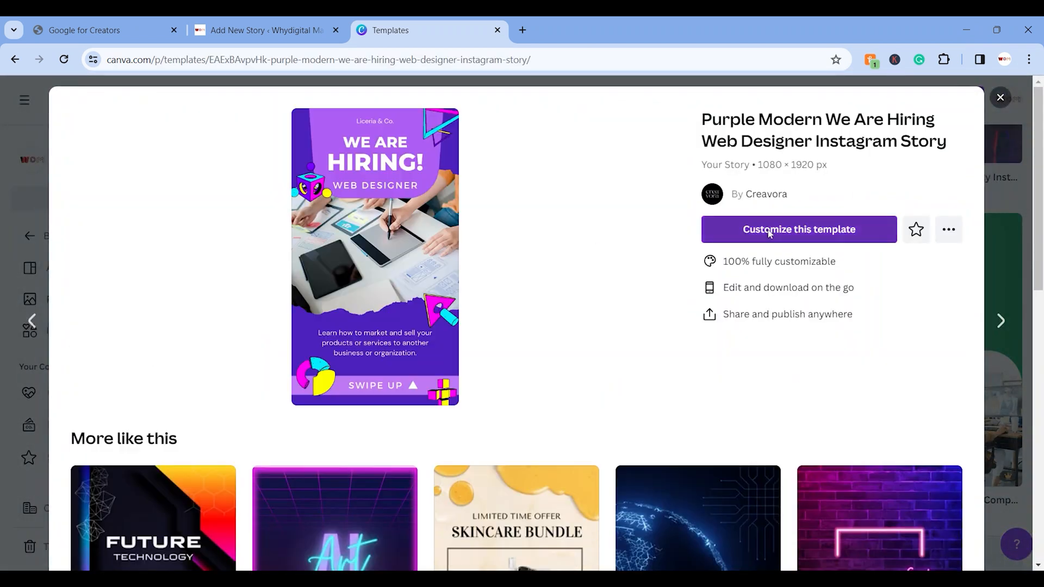
left_click(768, 232)
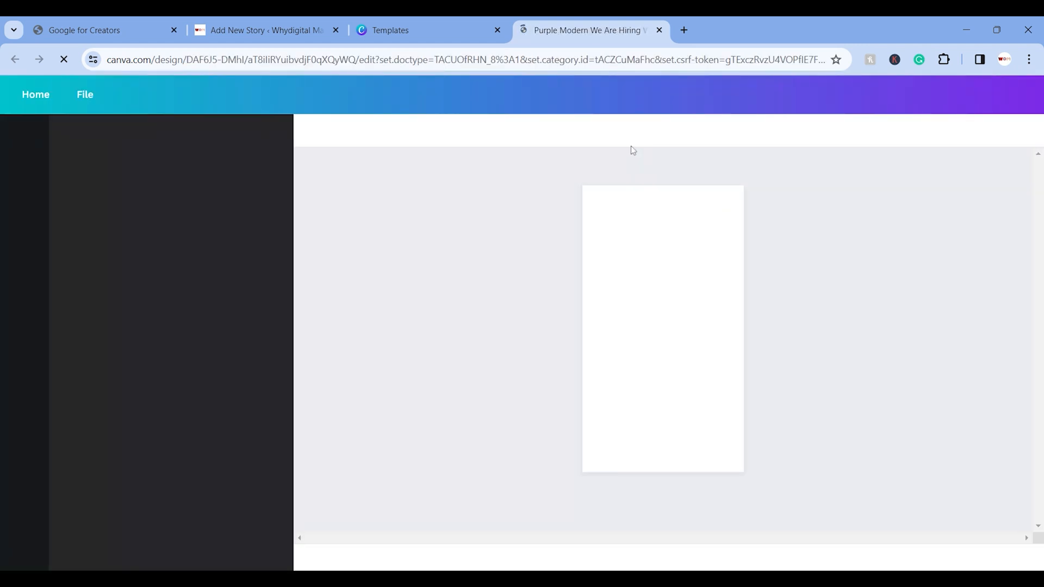
- Open whydigitalmarketing.in and look over its Our Tutorials page and home page
left_click(301, 17)
left_click(437, 17)
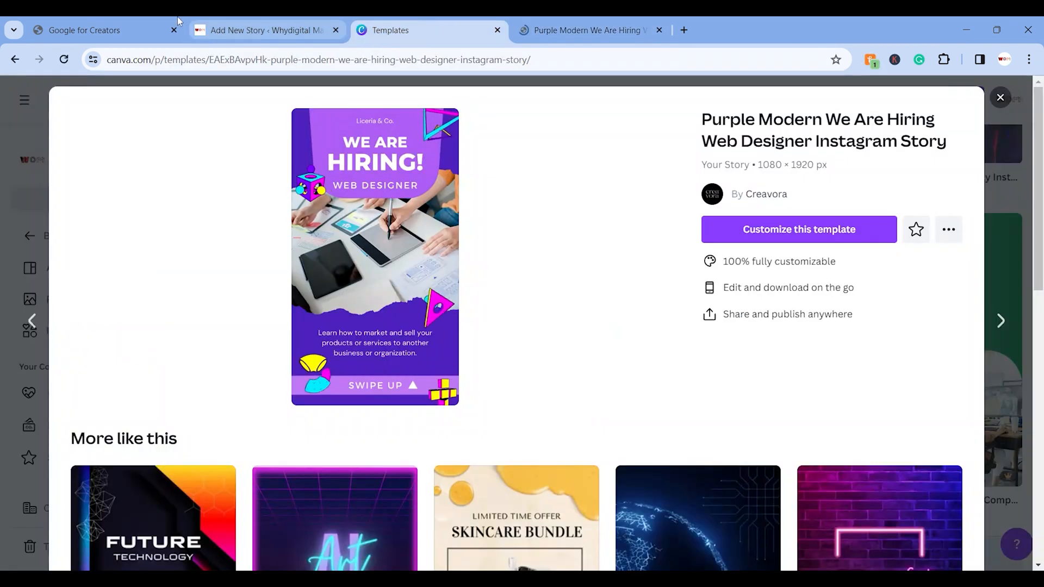
left_click(109, 30)
left_click(228, 60)
type("w")
key("Return")
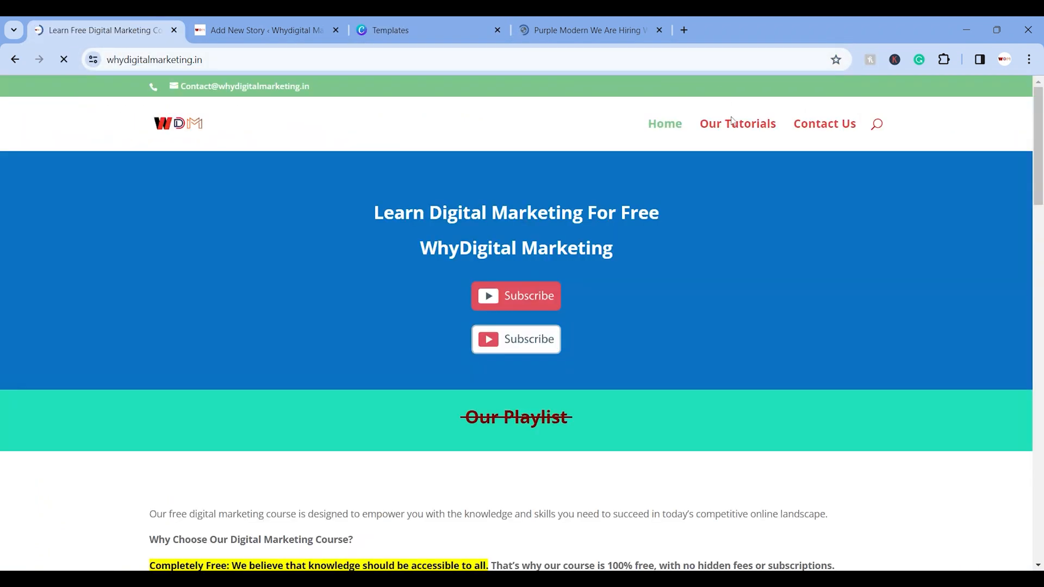
left_click(732, 131)
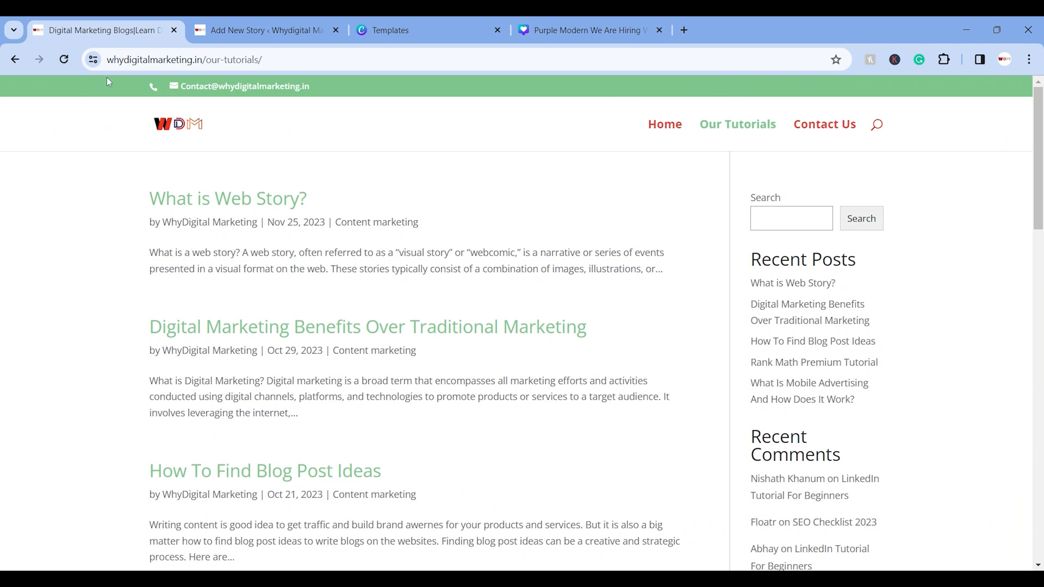
left_click(15, 59)
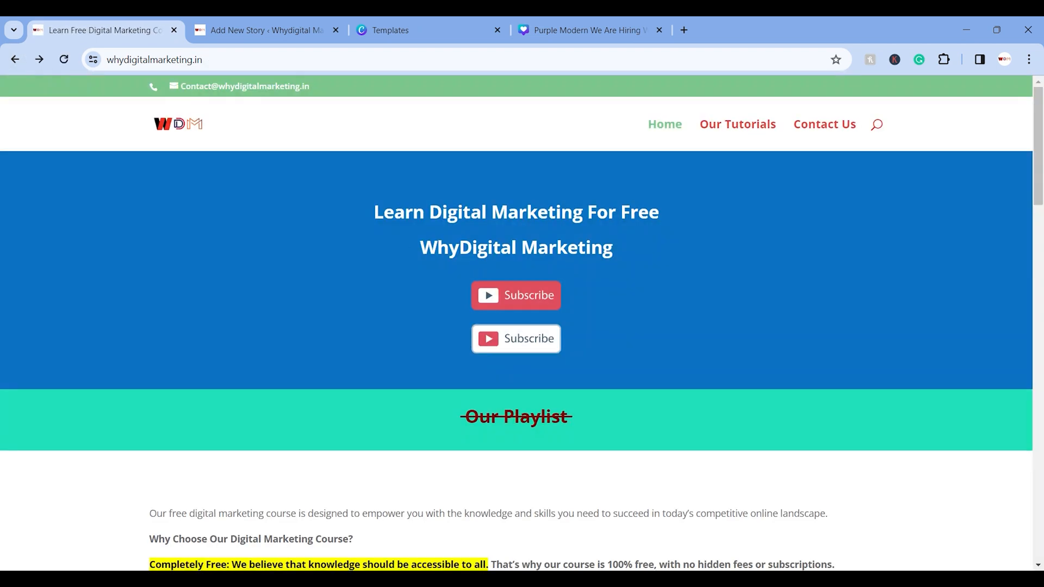
scroll(530, 437, "down", 15)
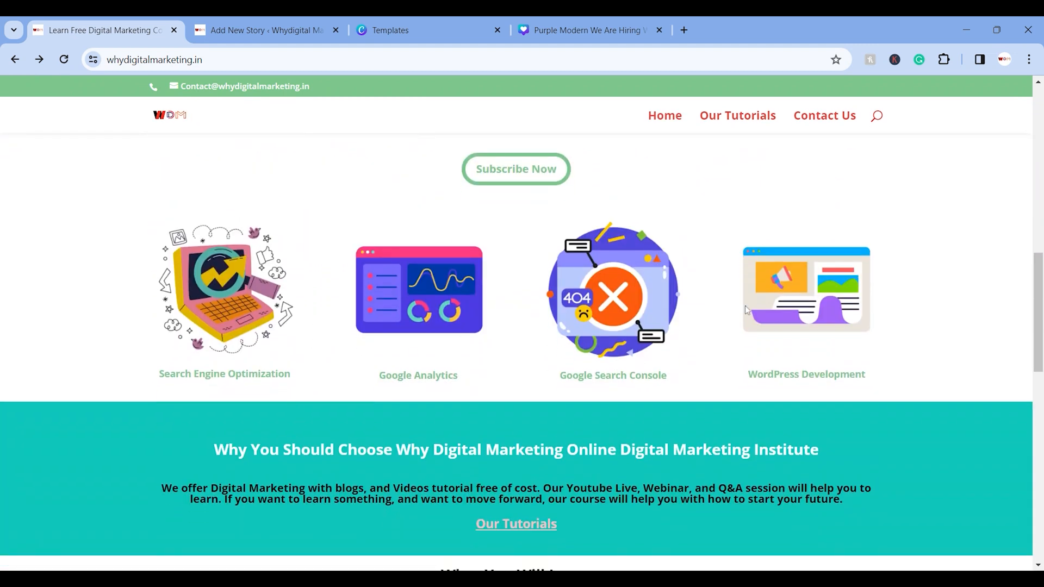
- Return to the Canva story design and delete the "Liceria & Co." text above the heading
left_click(544, 21)
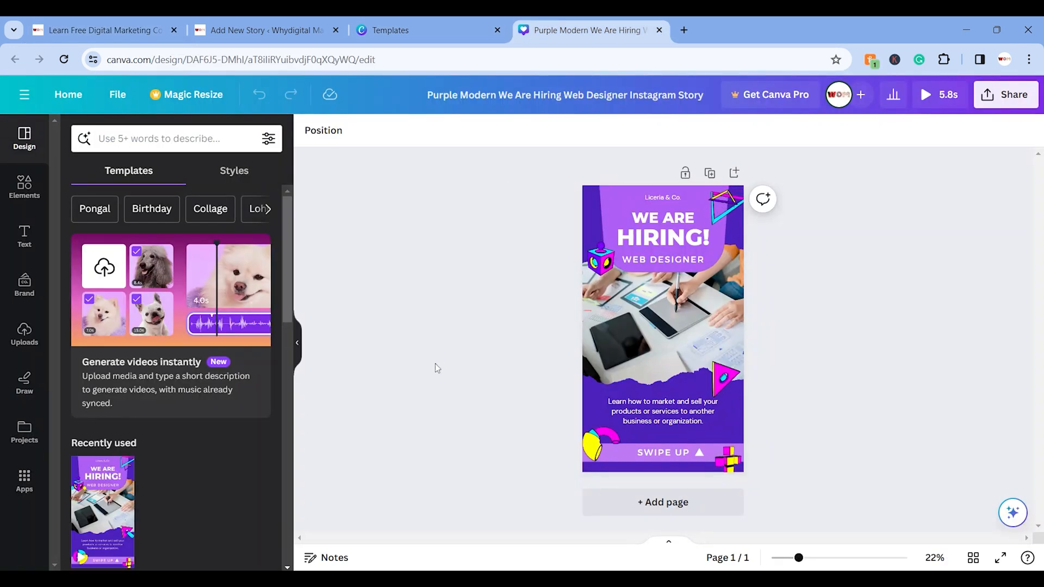
double_click(666, 199)
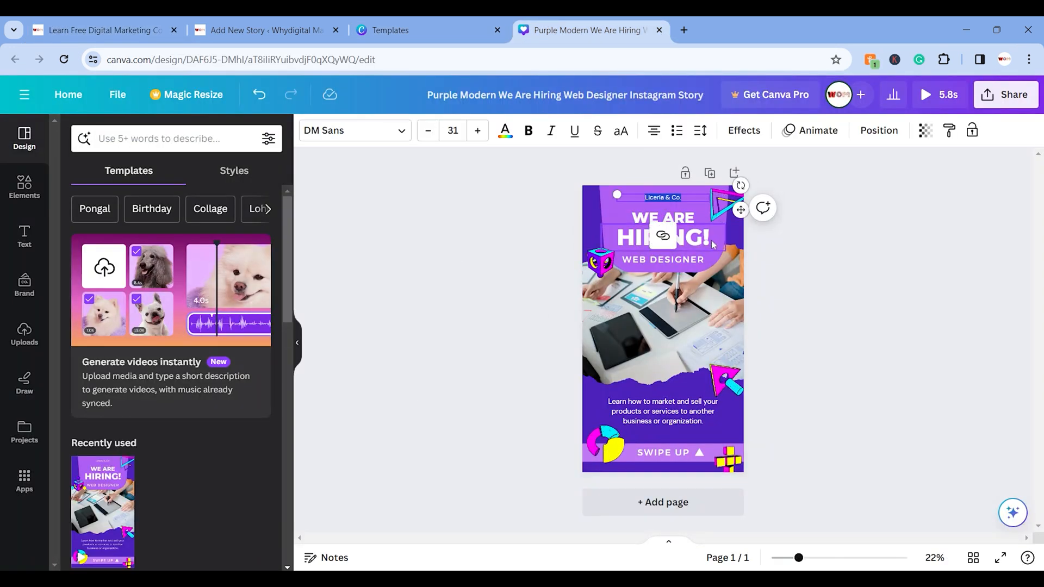
left_click(495, 298)
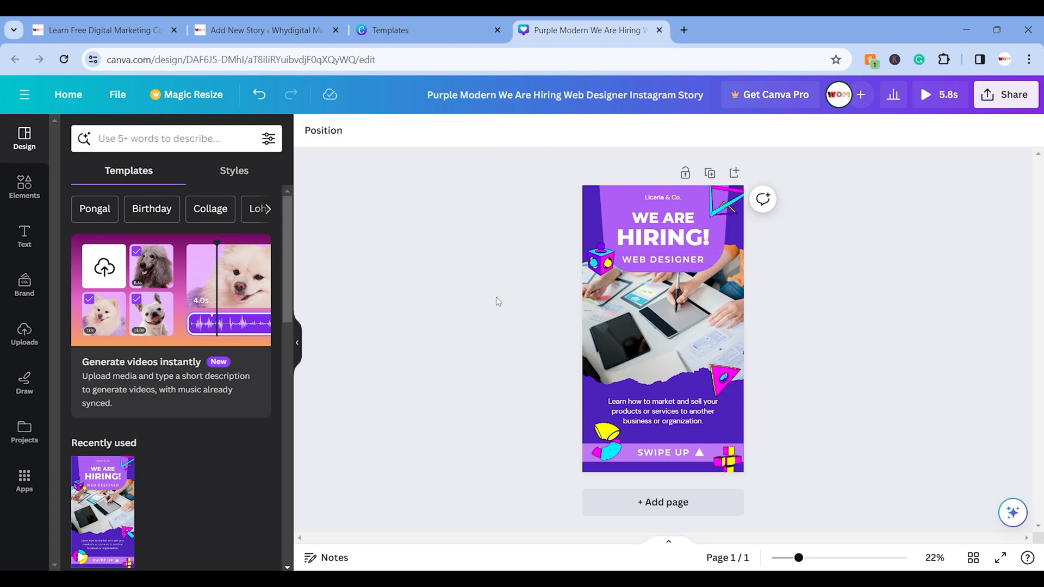
left_click(651, 206)
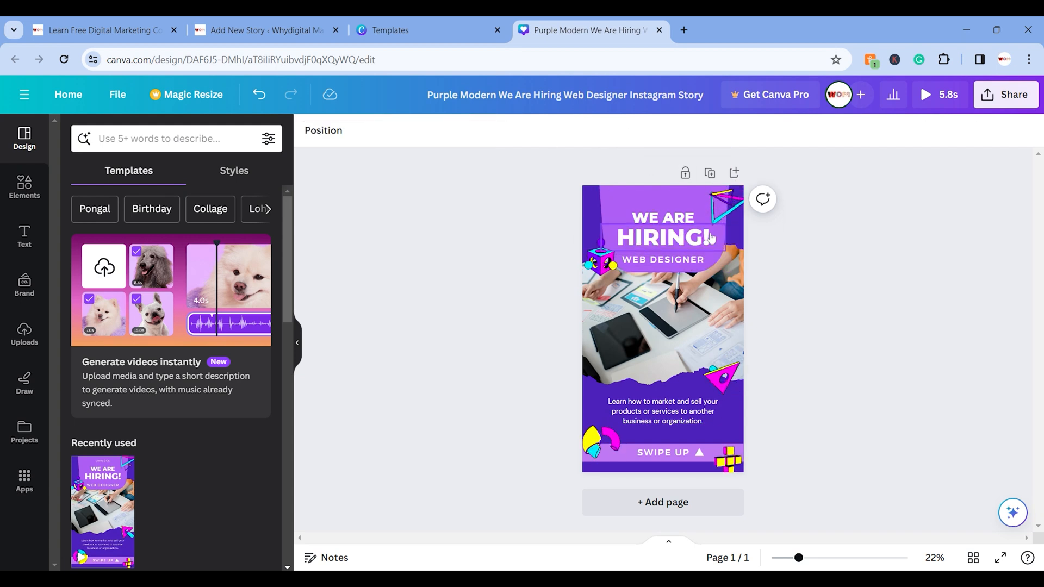
- Replace the "WE ARE" heading text with "LEARN DIGITAL MARKETING"
double_click(655, 219)
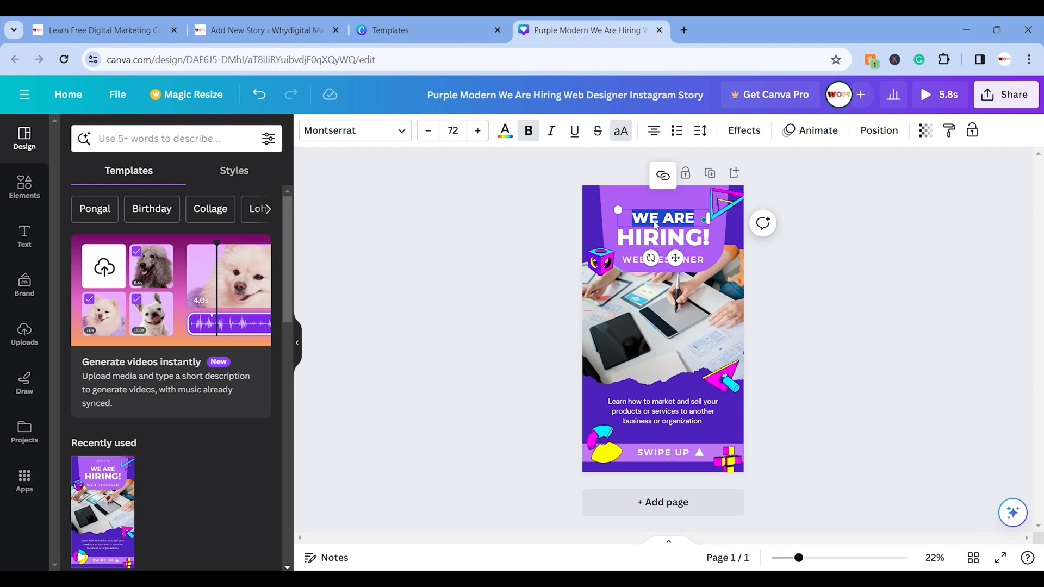
type("LEARN")
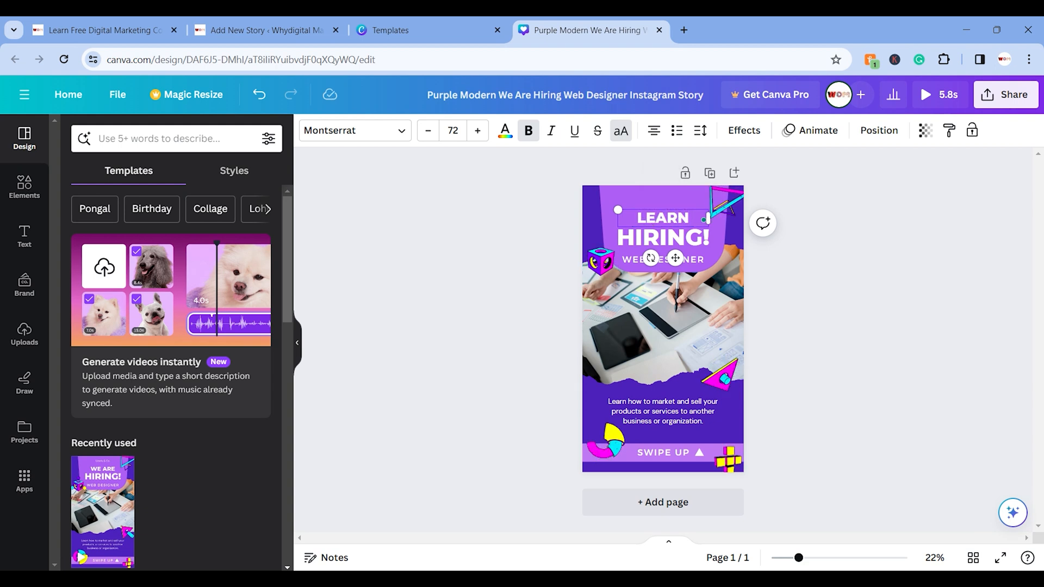
type(" DIGITAL")
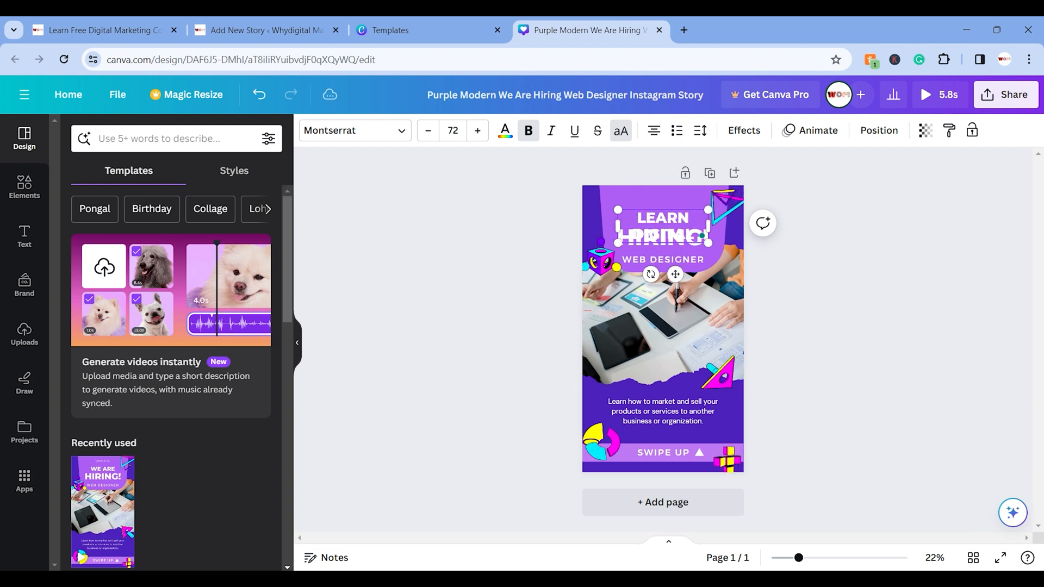
type(" MARKETING")
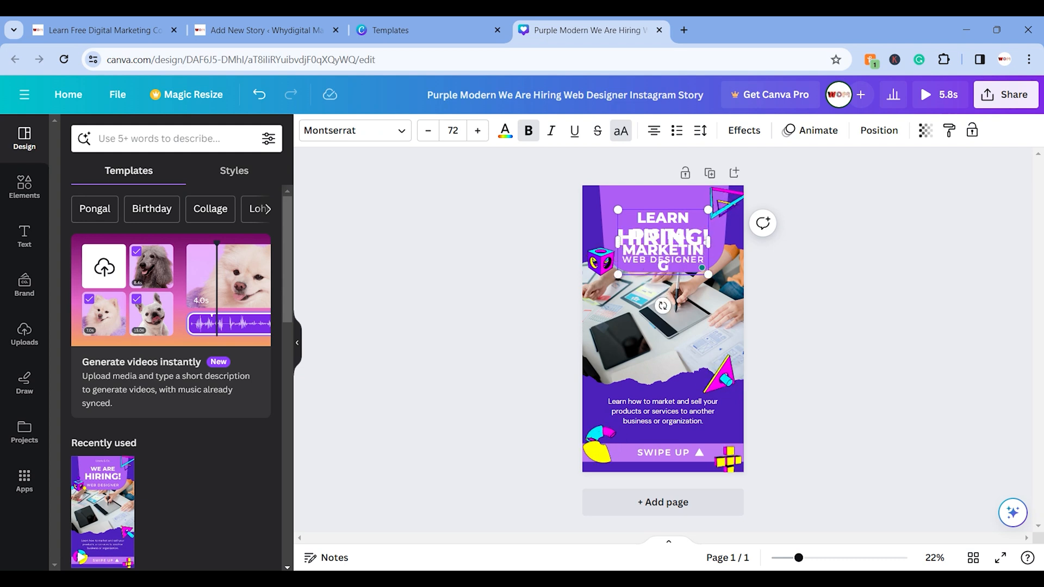
- Delete the "HIRING!" text and position the "LEARN DIGITAL MARKETING" heading above "WEB DESIGNER" in the purple area
left_click(797, 330)
left_click_drag(660, 240, 664, 323)
left_click(653, 241)
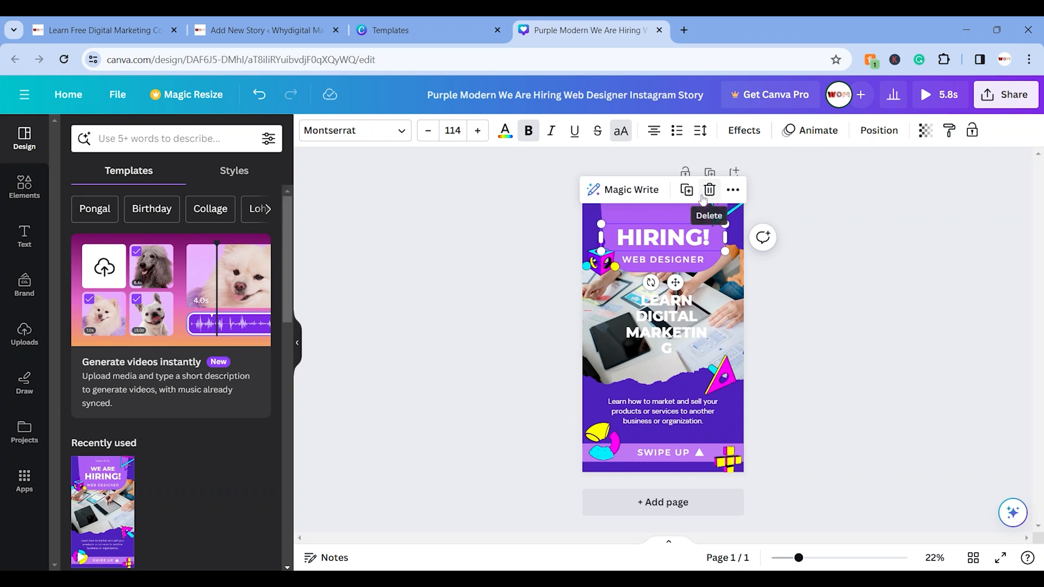
left_click(709, 190)
left_click(643, 320)
left_click_drag(644, 320, 644, 218)
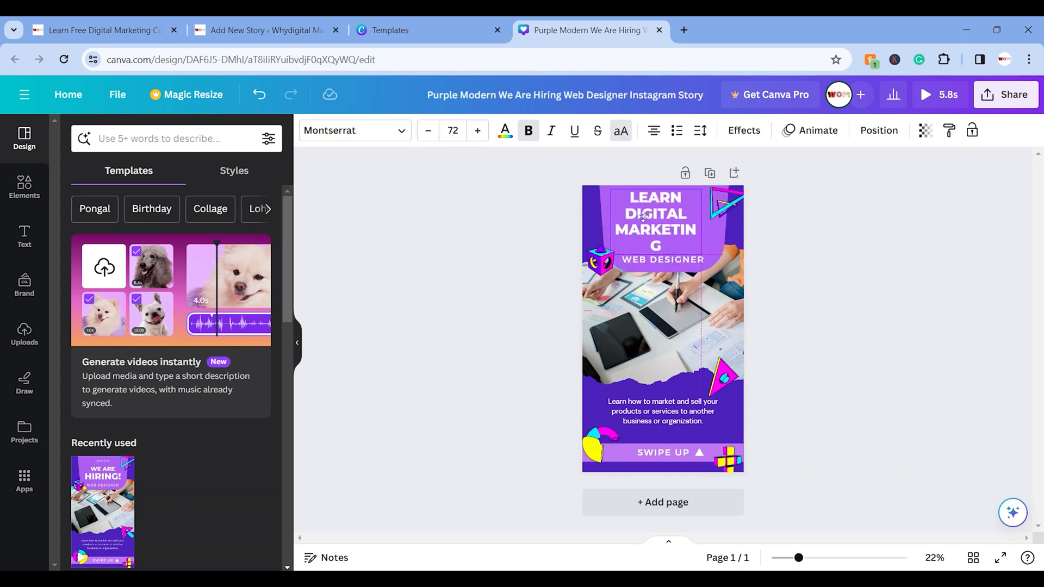
- Delete the "WEB DESIGNER" text below the heading
left_click(679, 256)
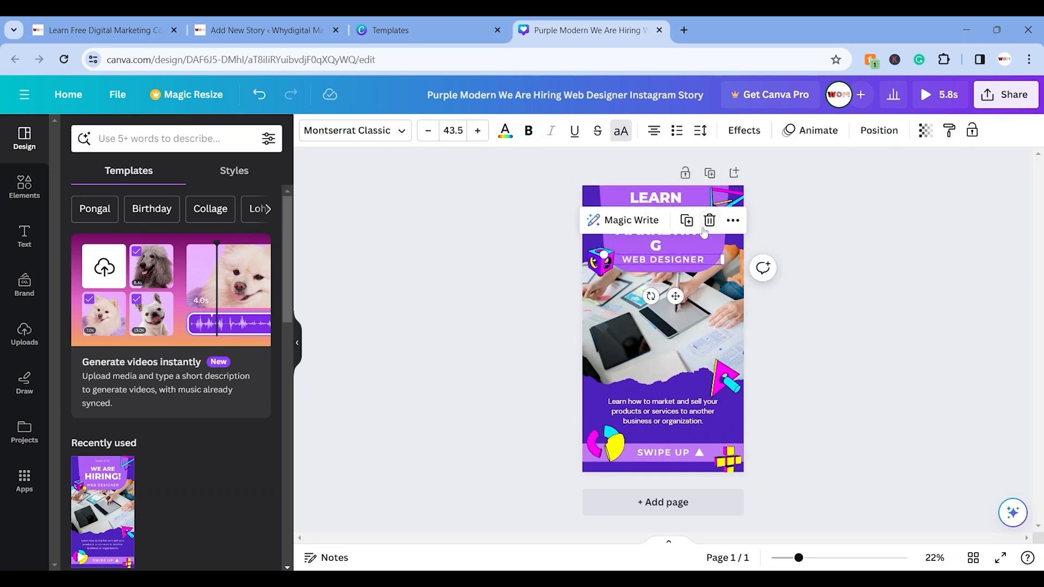
left_click(706, 223)
- Widen the heading's text box so "MARKETING" fits on one line, and add "FOR FREE" as its last line
left_click(701, 227)
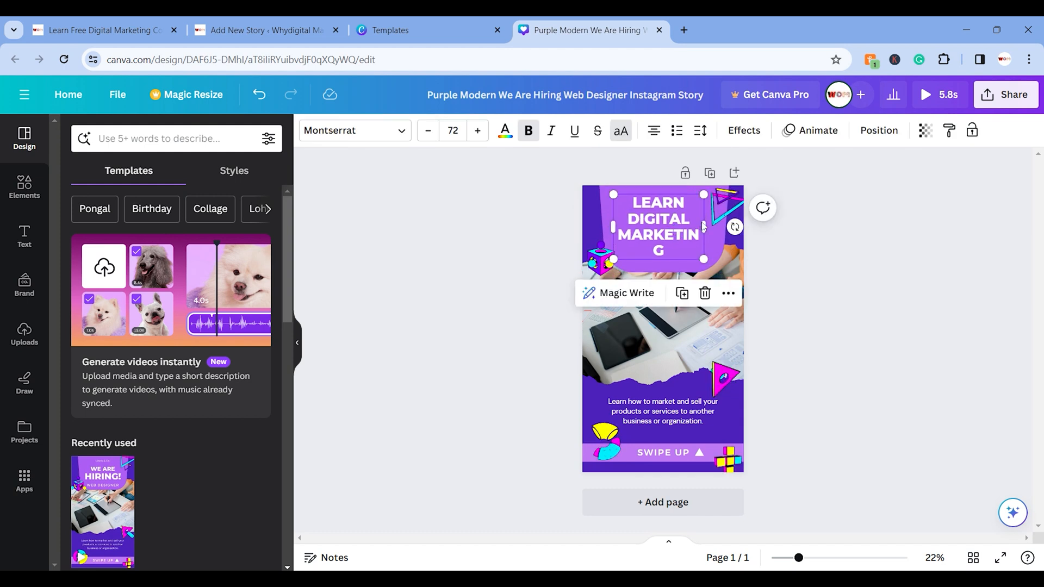
left_click_drag(704, 224, 668, 225)
left_click(708, 238)
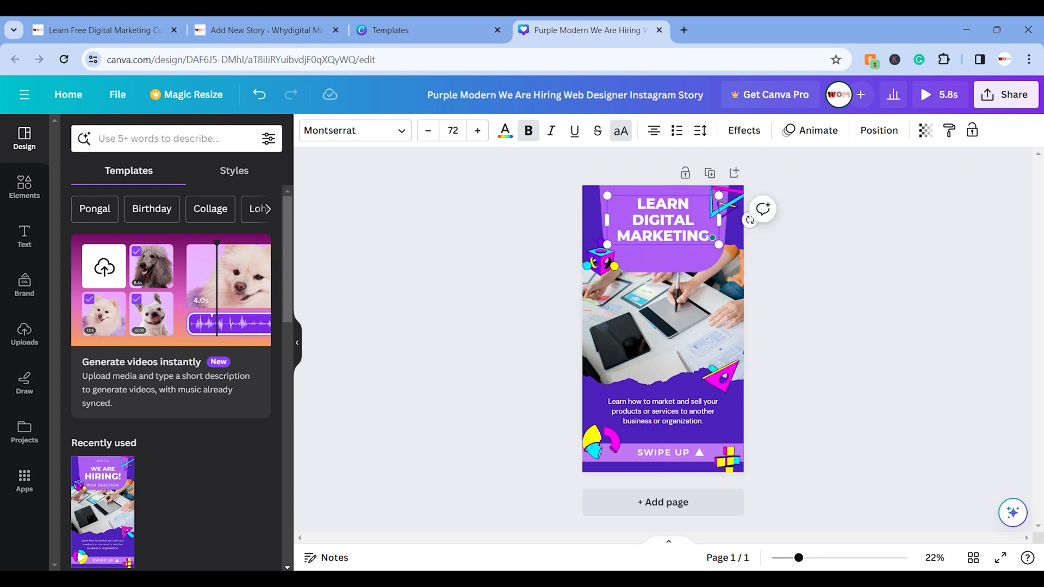
key("Return")
type("FOR FREE")
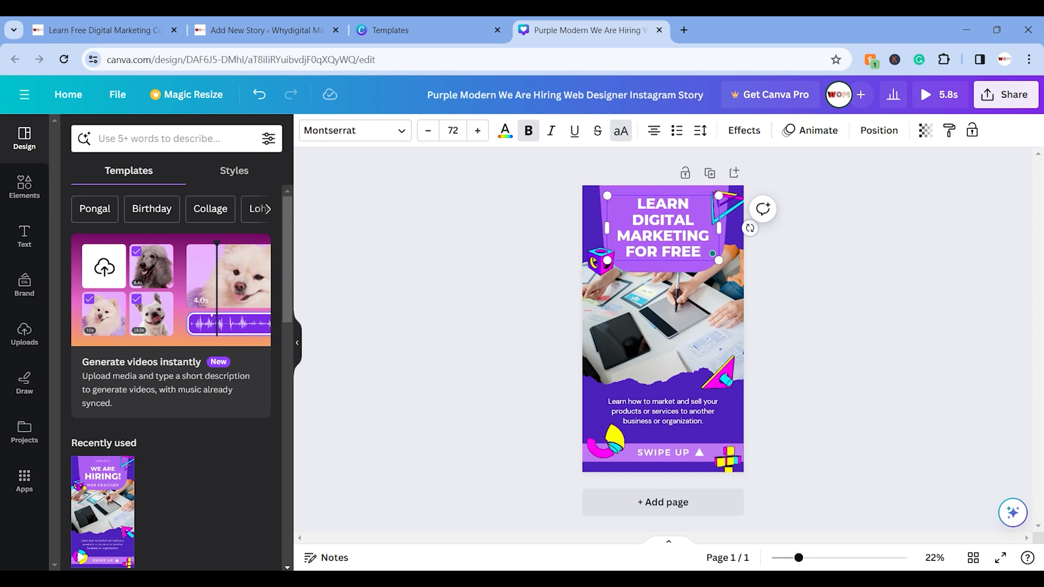
- Look through the similar story templates in the template gallery and return to the story design
left_click(413, 30)
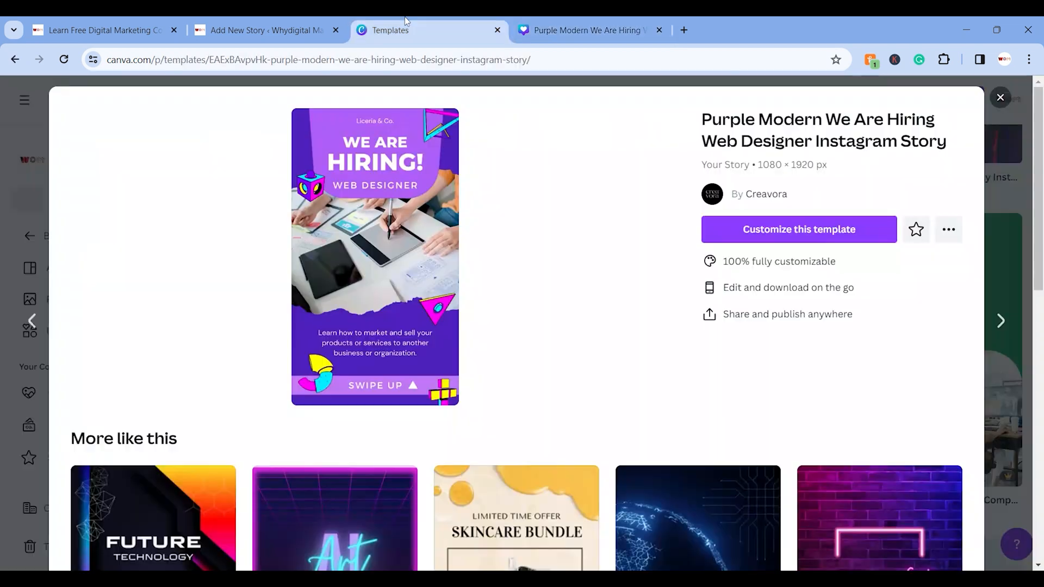
scroll(544, 296, "down", 5)
scroll(655, 308, "down", 7)
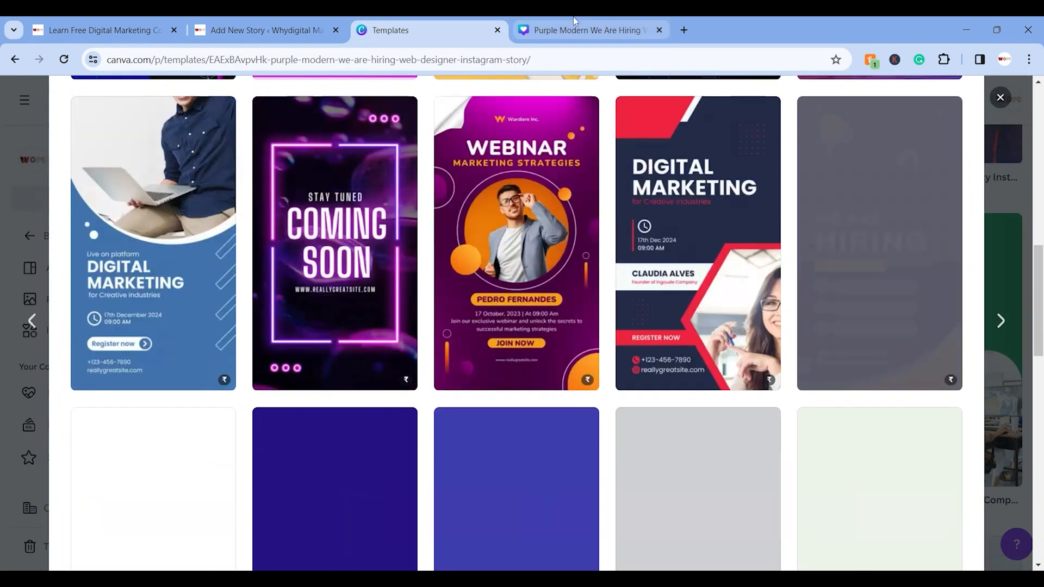
left_click(573, 27)
left_click(492, 356)
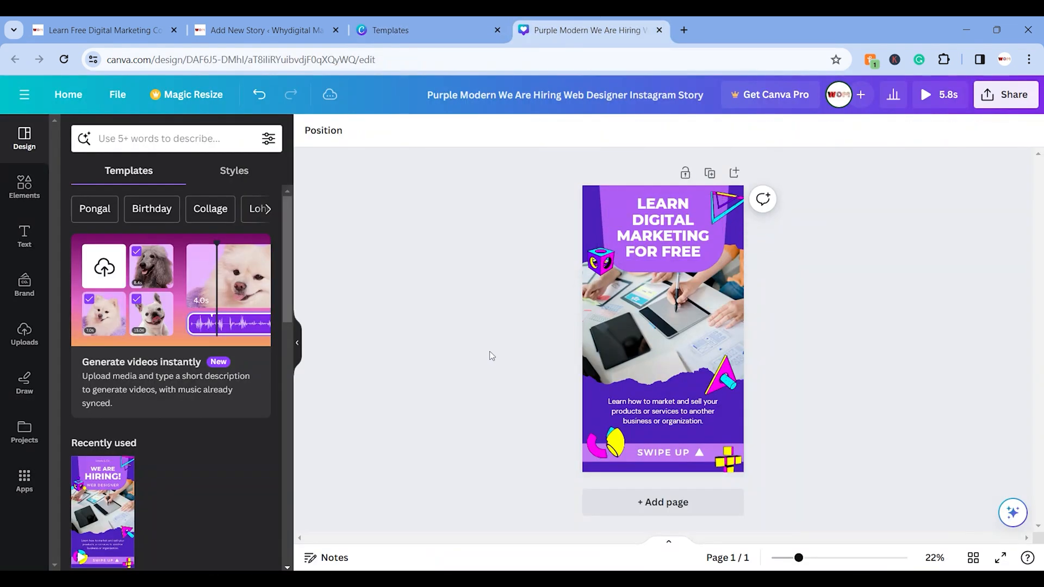
- Replace the description text below the photo with "We Teach Free Digital Marketing In Hindi"
left_click(648, 420)
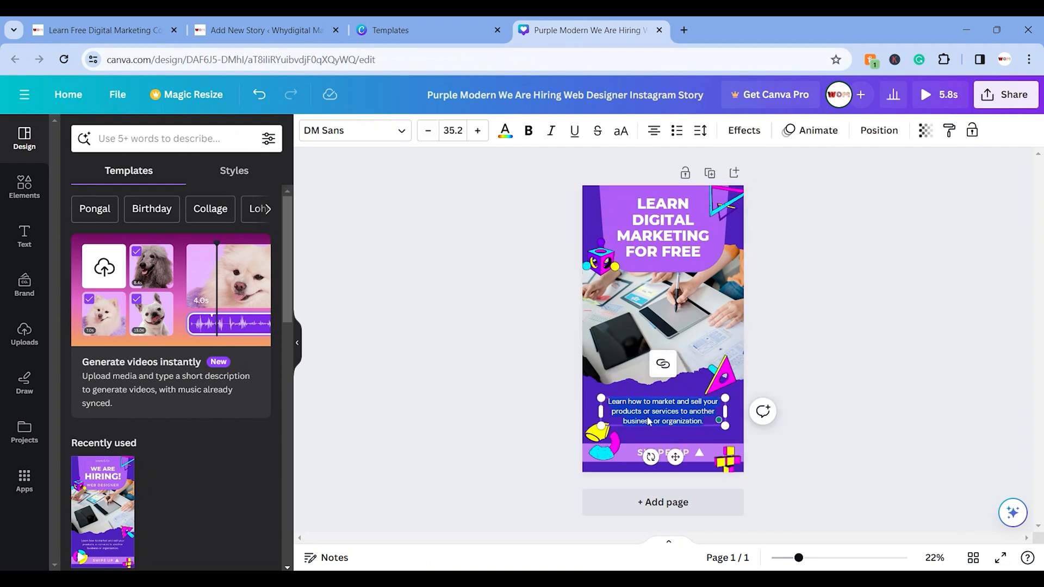
type("We Teach Free Digital Marketing")
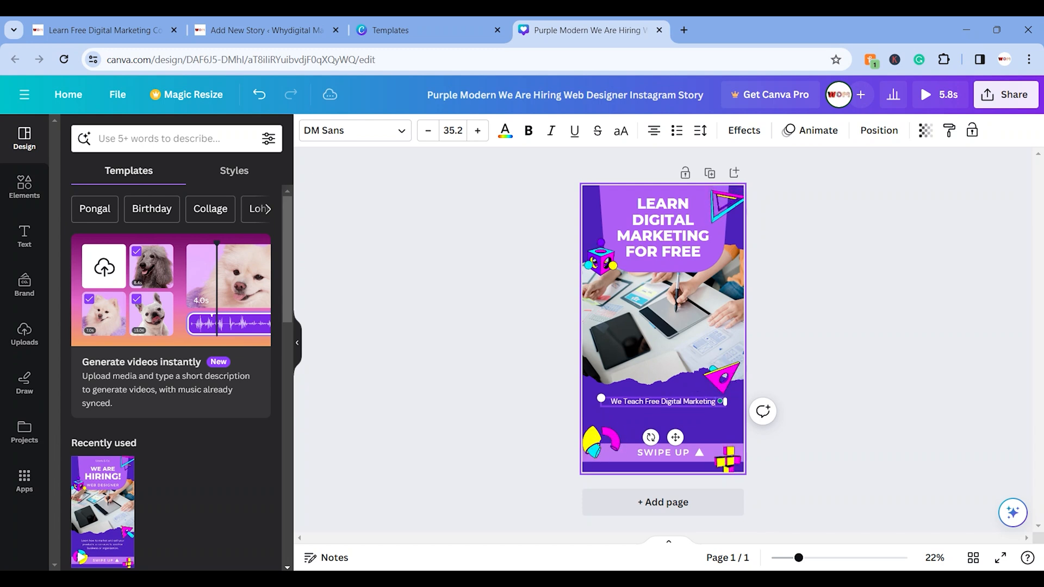
type("di")
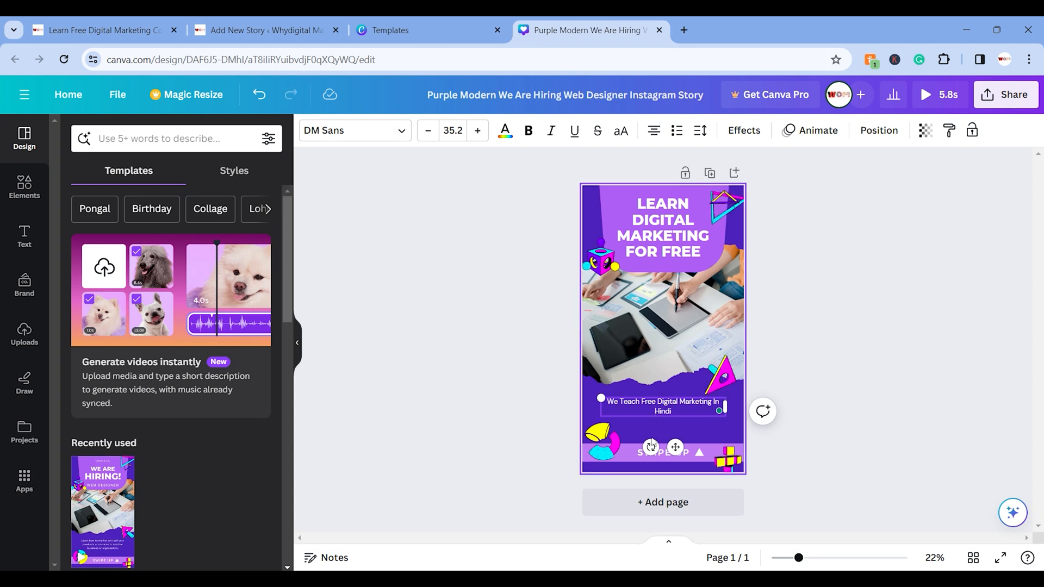
- Set the font size of the description text to 48.2
left_click(478, 130)
left_click(478, 131)
left_click(478, 131)
left_click(478, 130)
left_click(478, 131)
left_click(479, 131)
left_click(480, 131)
left_click(480, 131)
left_click(480, 132)
left_click(480, 131)
left_click(479, 131)
left_click(479, 131)
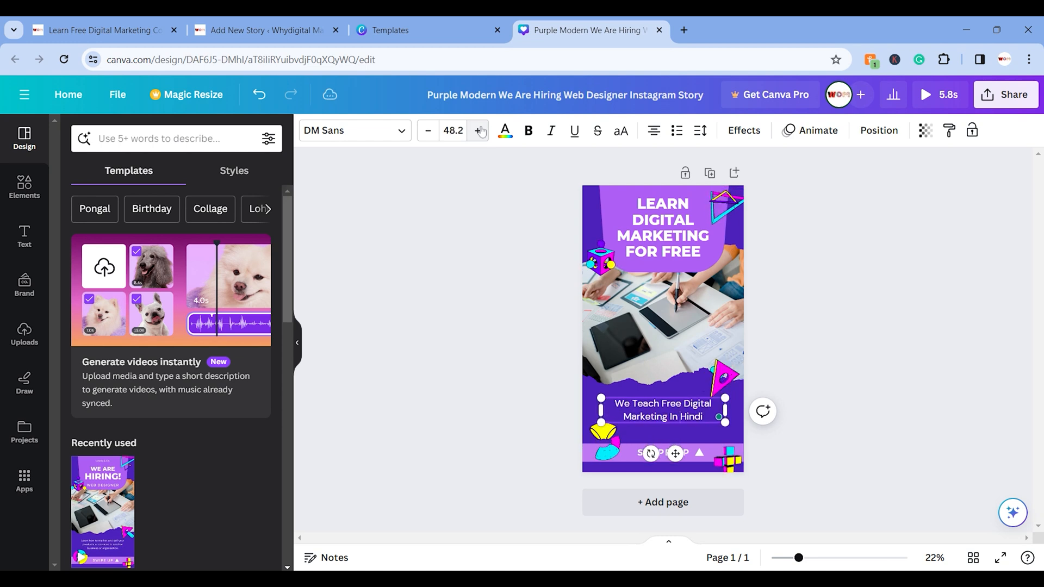
left_click(408, 321)
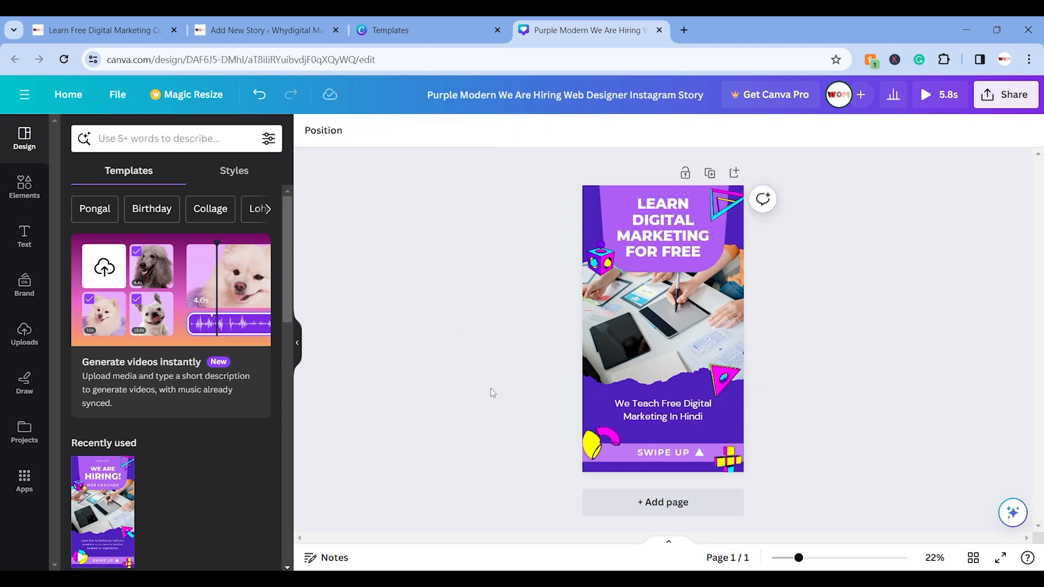
- Delete the "SWIPE UP" text from the lower band and duplicate the story page
left_click(702, 437)
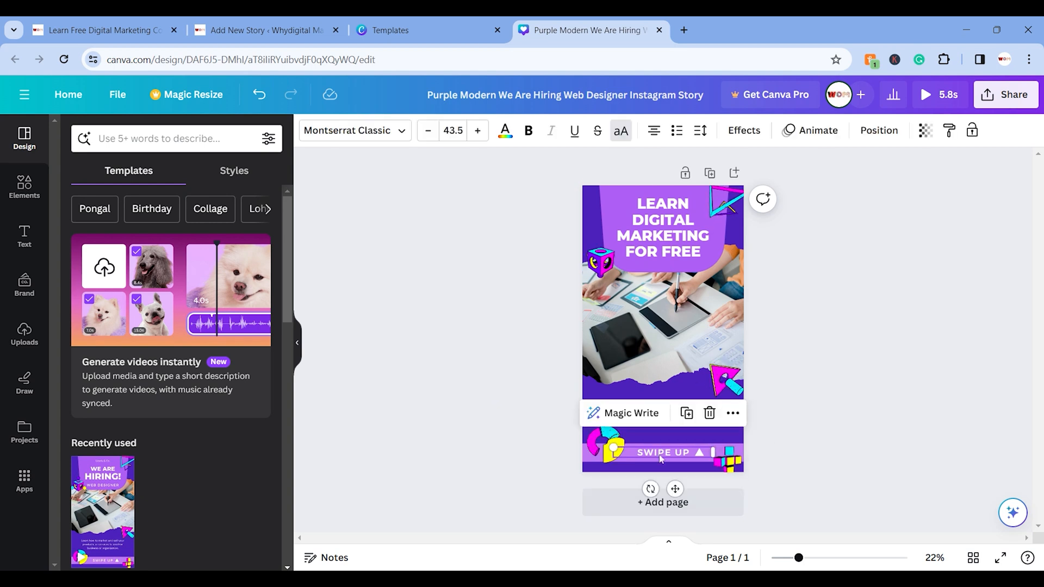
left_click(708, 419)
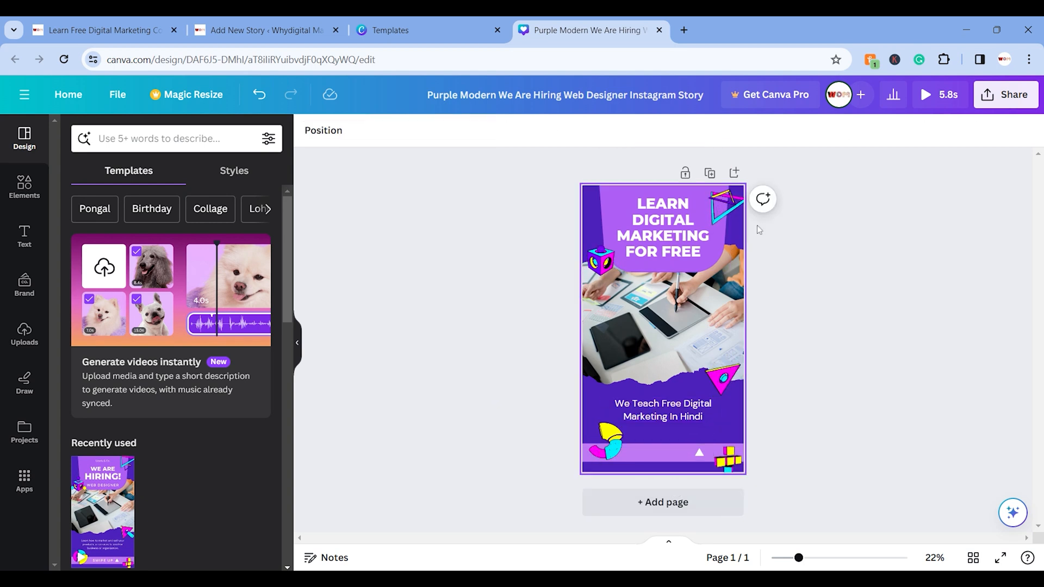
left_click(710, 174)
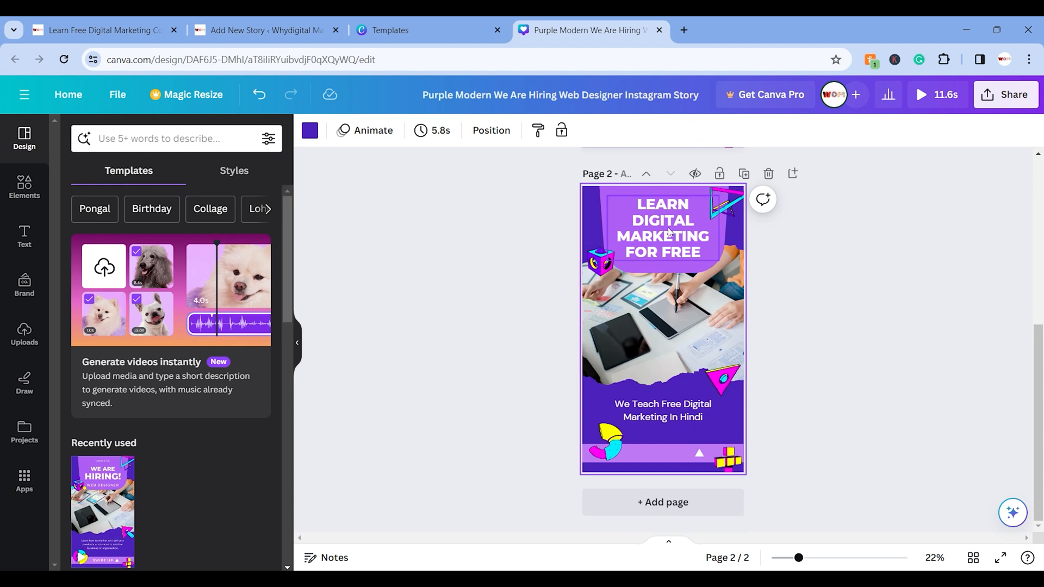
left_click(459, 306)
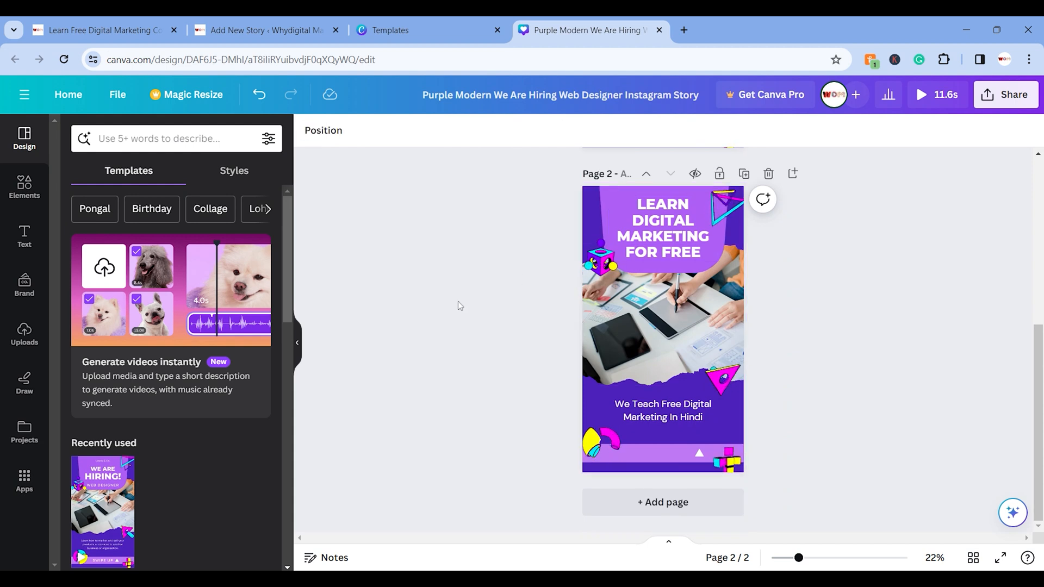
- Replace "DIGITAL MARKETING" in the page 2 heading with "WORDPRESS DEVELOPMENT" on two lines
triple_click(666, 243)
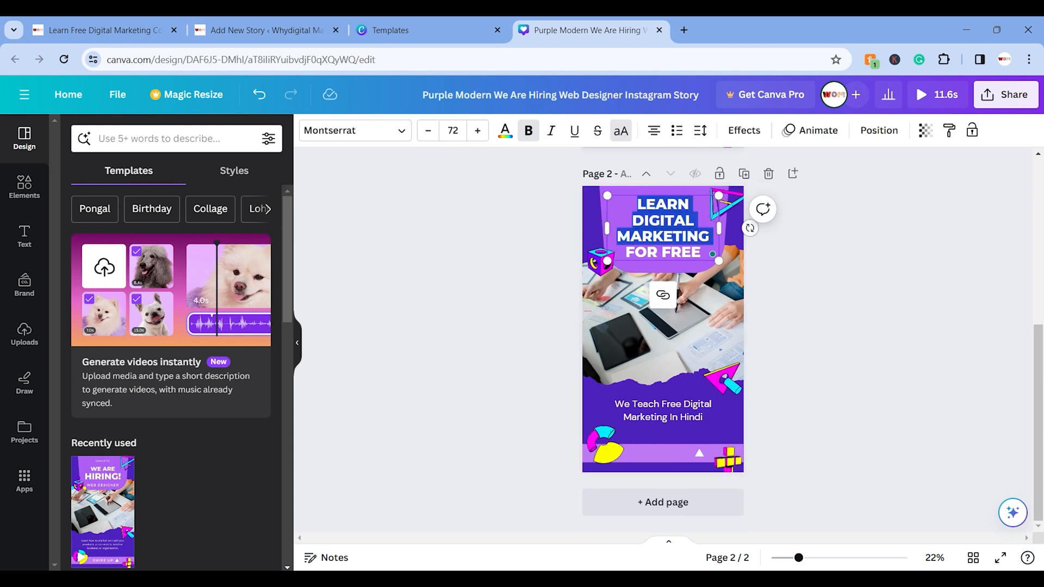
left_click(663, 237)
left_click_drag(632, 221, 710, 238)
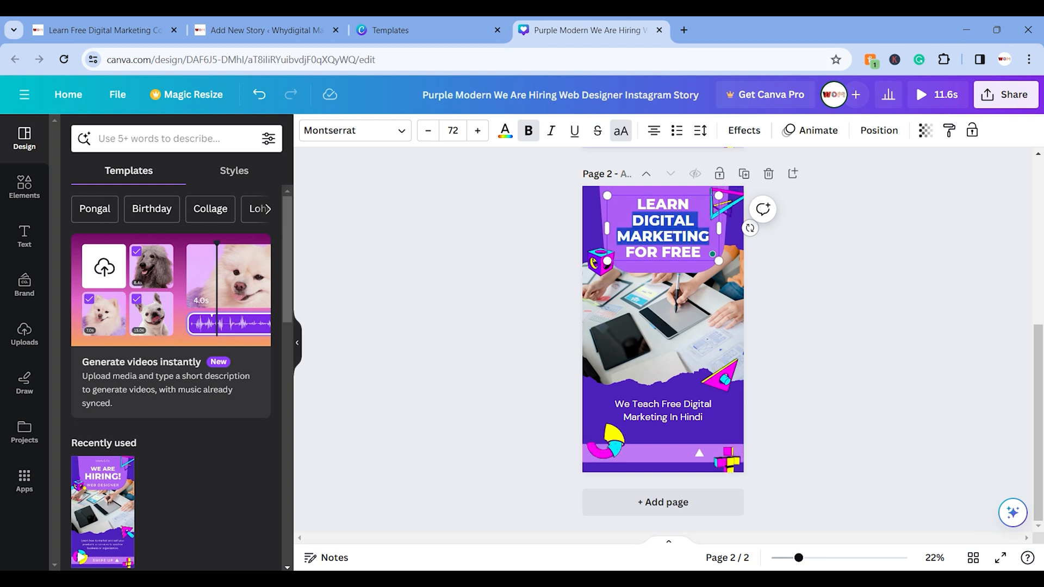
key("BackSpace")
type("W")
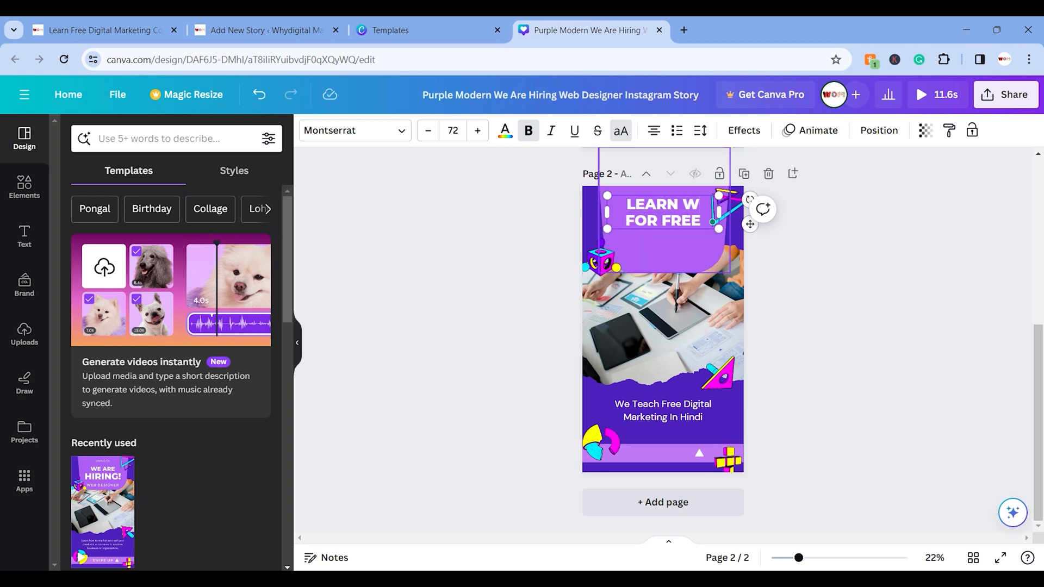
type("ORDPRESS")
key("Return")
type("DEVELOPMENT")
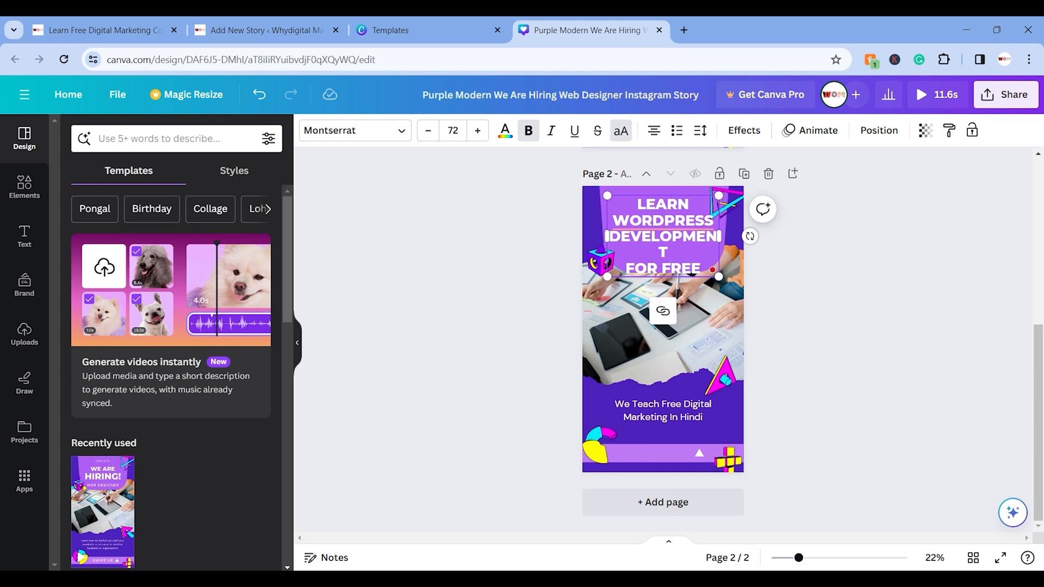
- Remove "FOR FREE" from the page 2 heading and accept the suggested "WordPress" spelling
key("BackSpace")
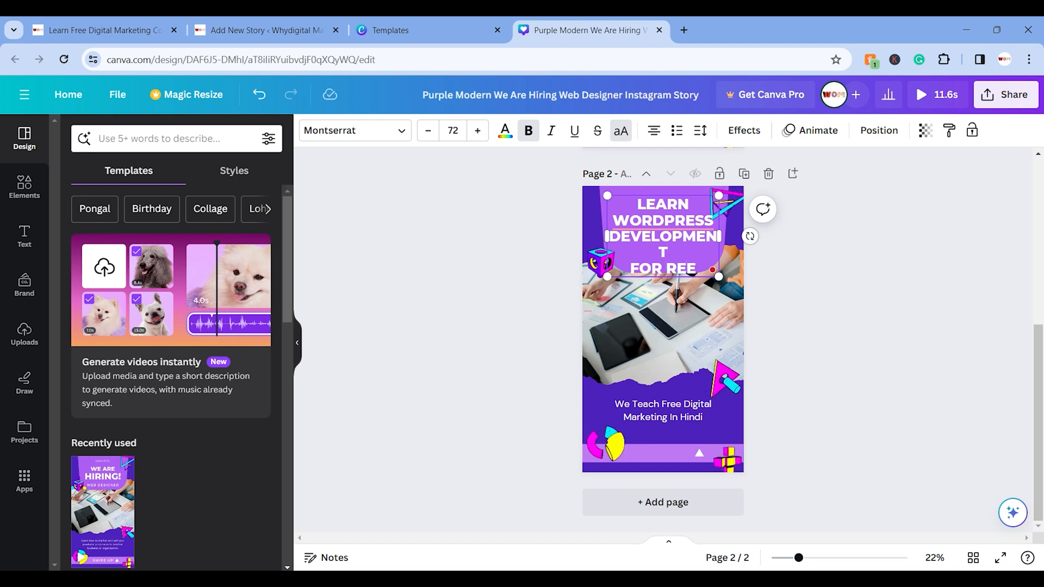
key("BackSpace")
key("BackSpace")
key("BackSpace")
key("BackSpace")
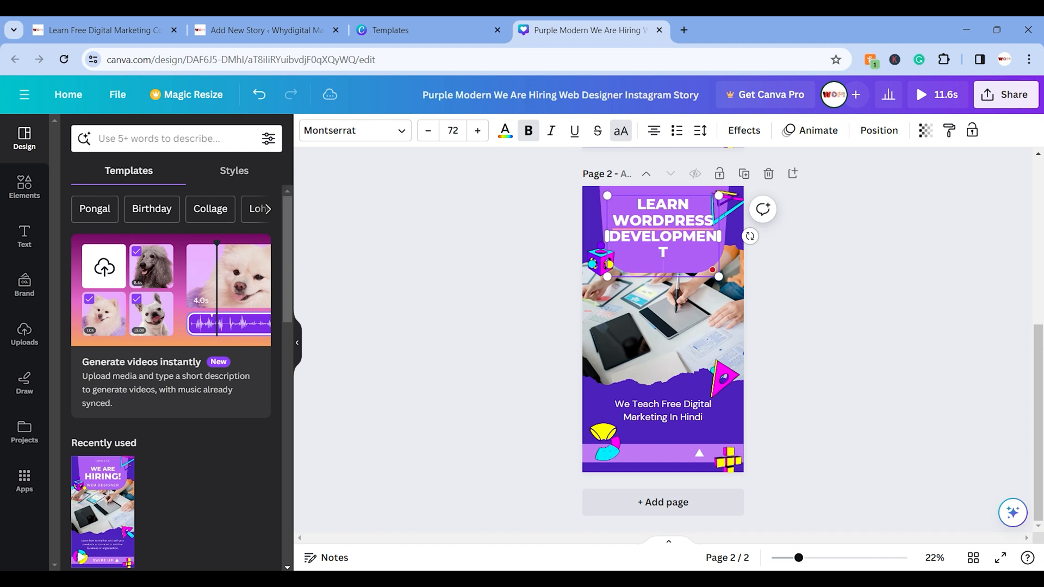
mouse_move(660, 224)
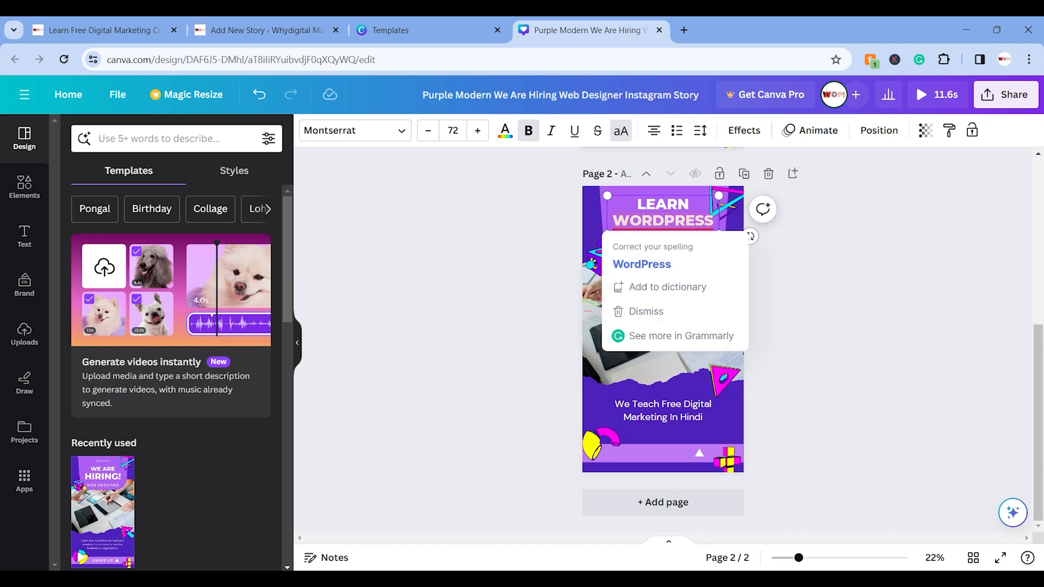
left_click(661, 263)
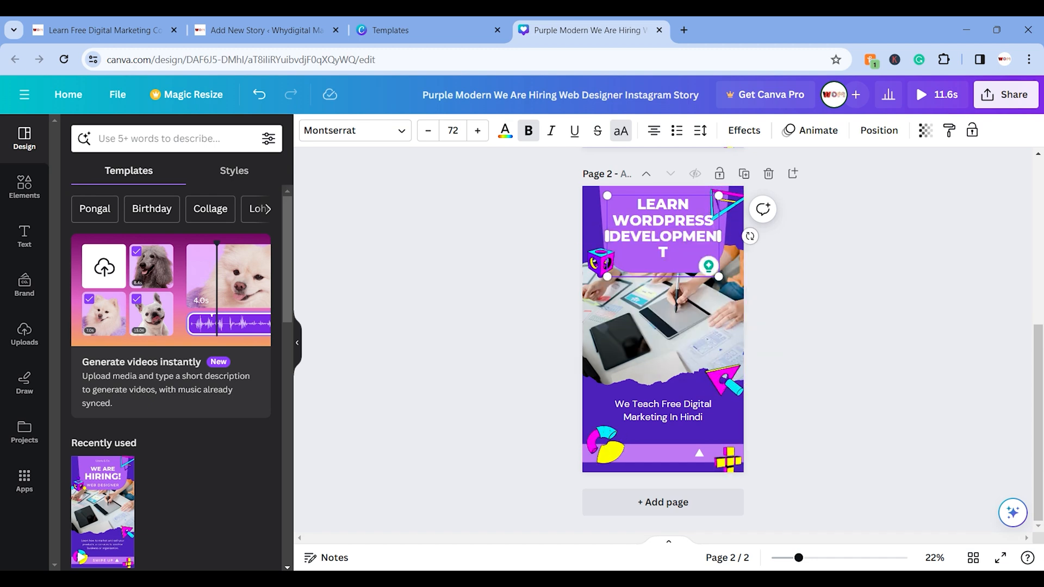
- Set the font size of "LEARN WORDPRESS" in the page 2 heading to 56
left_click(428, 130)
left_click(428, 130)
left_click(428, 131)
left_click_drag(428, 130, 428, 130)
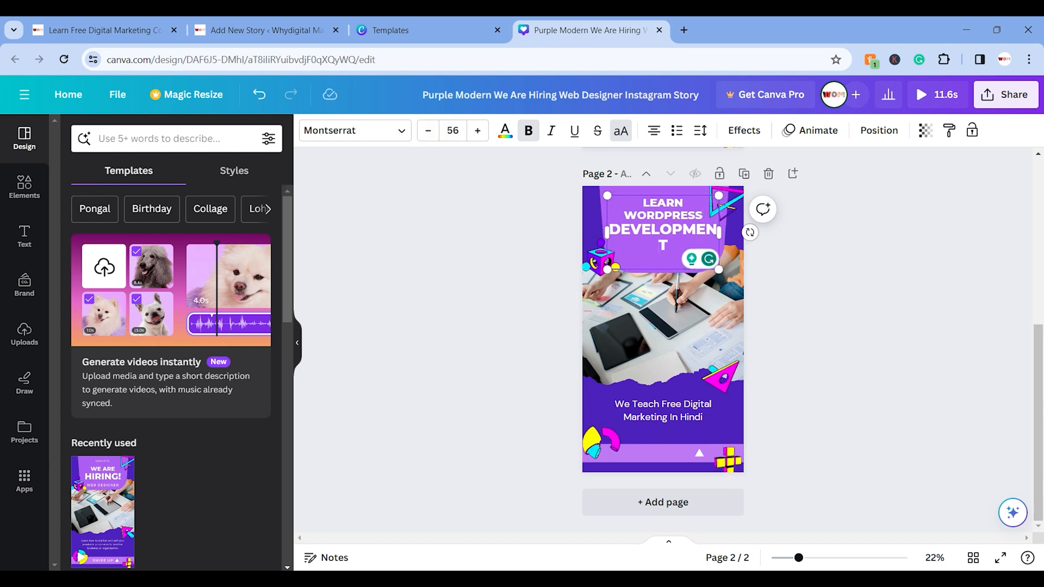
- Set the font size of "DEVELOPMENT" to 65 and move the page 2 heading slightly lower in the purple area
double_click(663, 230)
left_click(433, 137)
left_click(433, 137)
left_click(433, 137)
left_click(433, 137)
left_click(433, 137)
left_click(433, 137)
left_click(433, 137)
left_click(443, 266)
left_click_drag(663, 224, 659, 231)
left_click(673, 329)
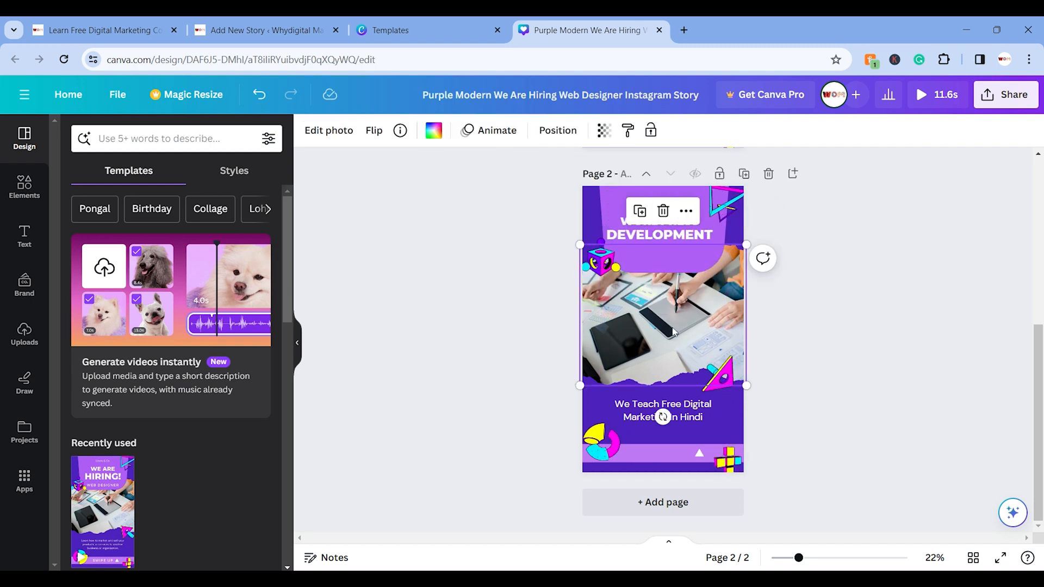
left_click(664, 217)
left_click(464, 221)
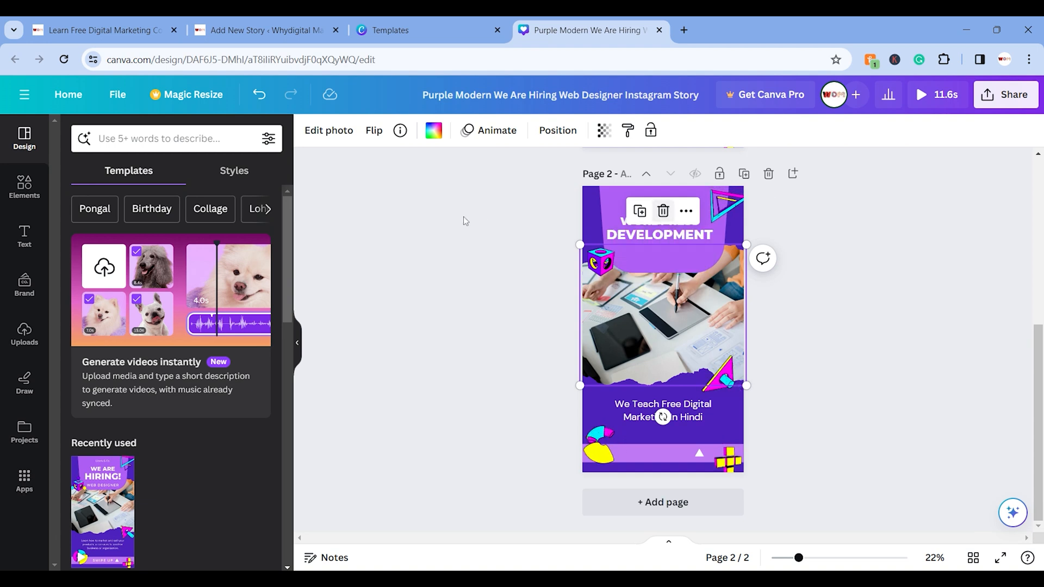
left_click(464, 221)
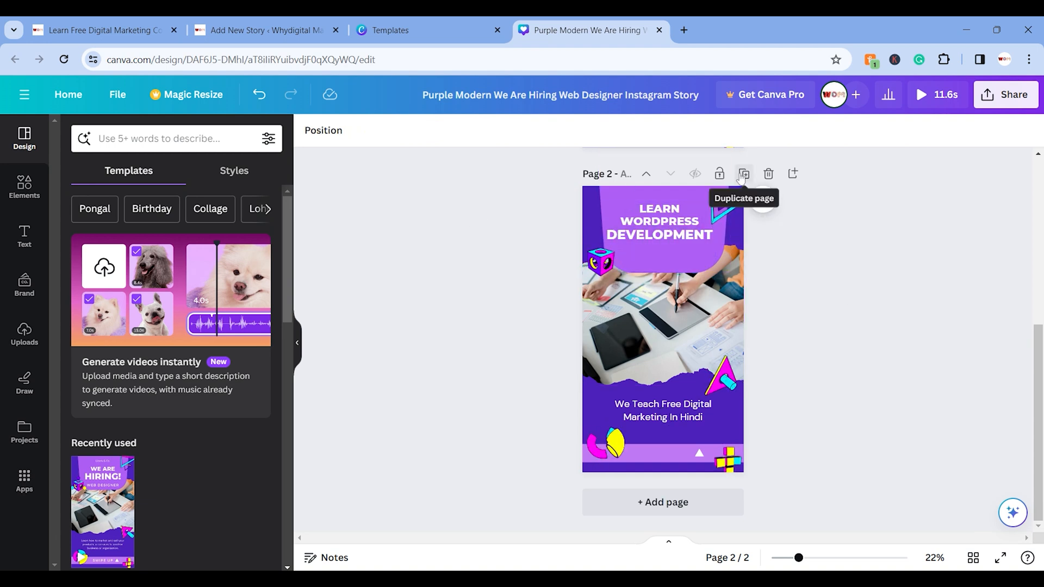
- Duplicate page 2 and replace the heading on the new page with "GOOGLE ANALYTICS"
left_click(744, 174)
left_click(642, 238)
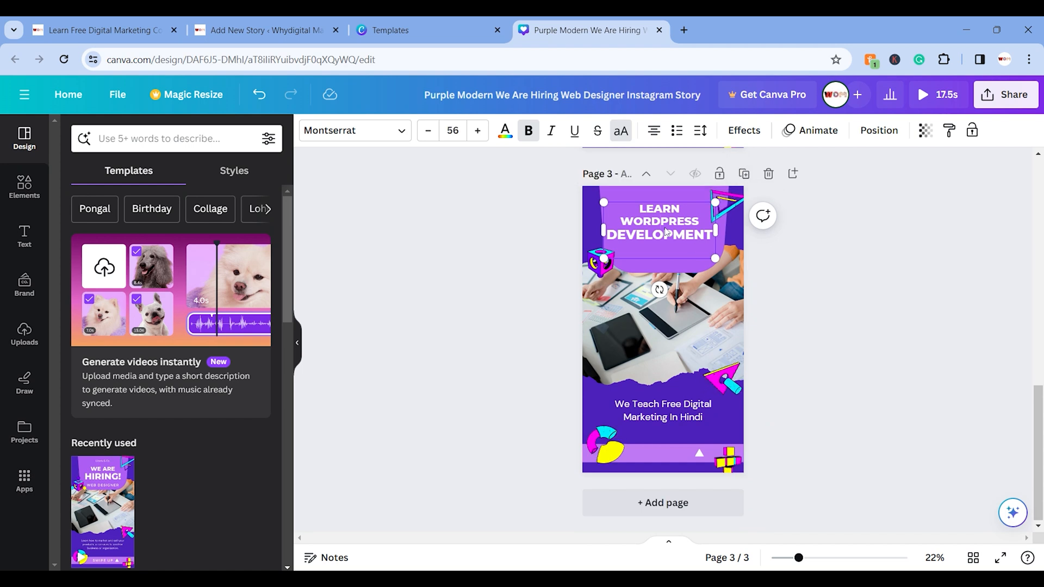
double_click(661, 234)
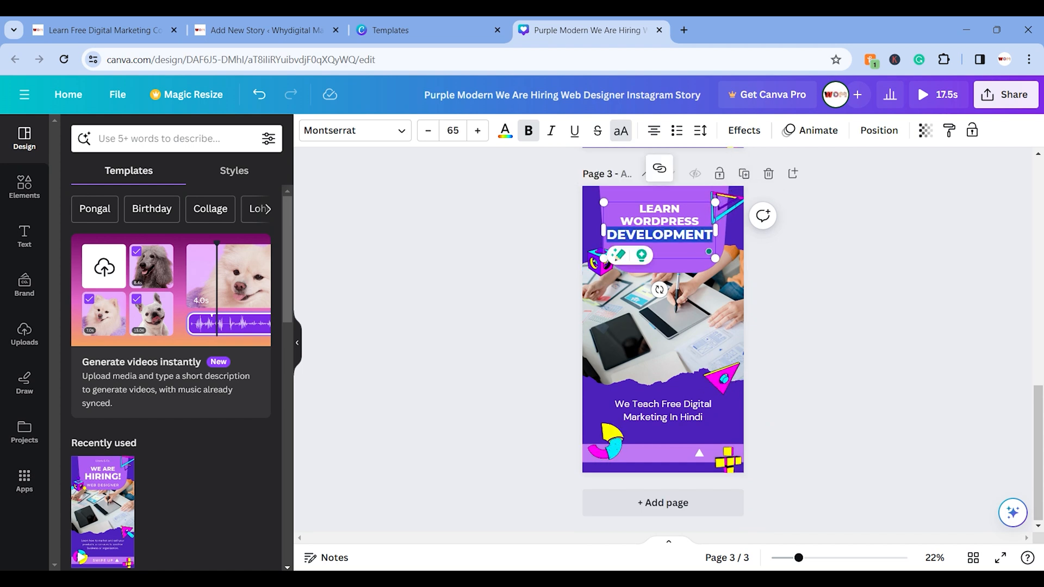
key("BackSpace")
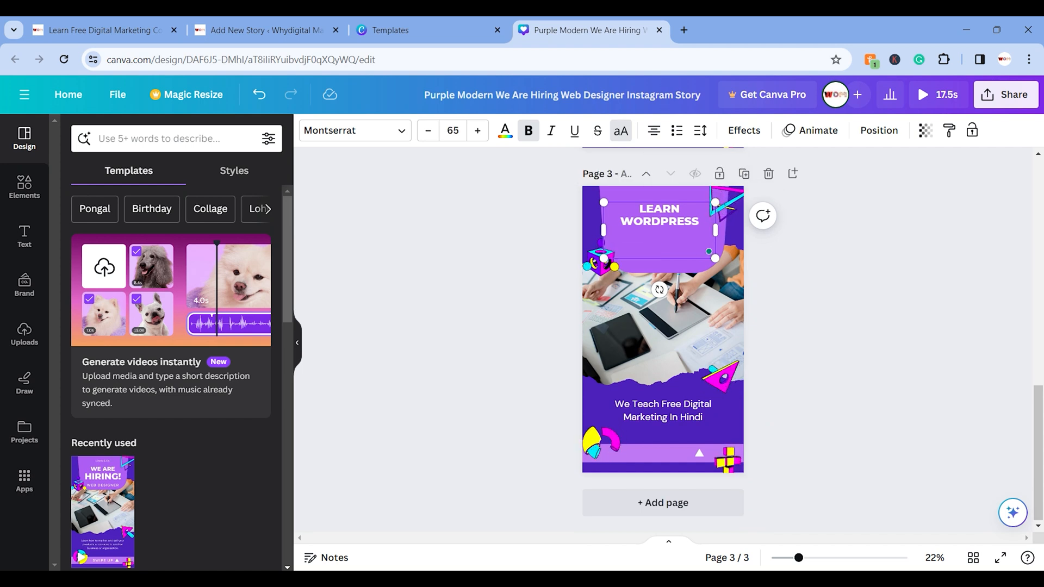
key("ctrl+a")
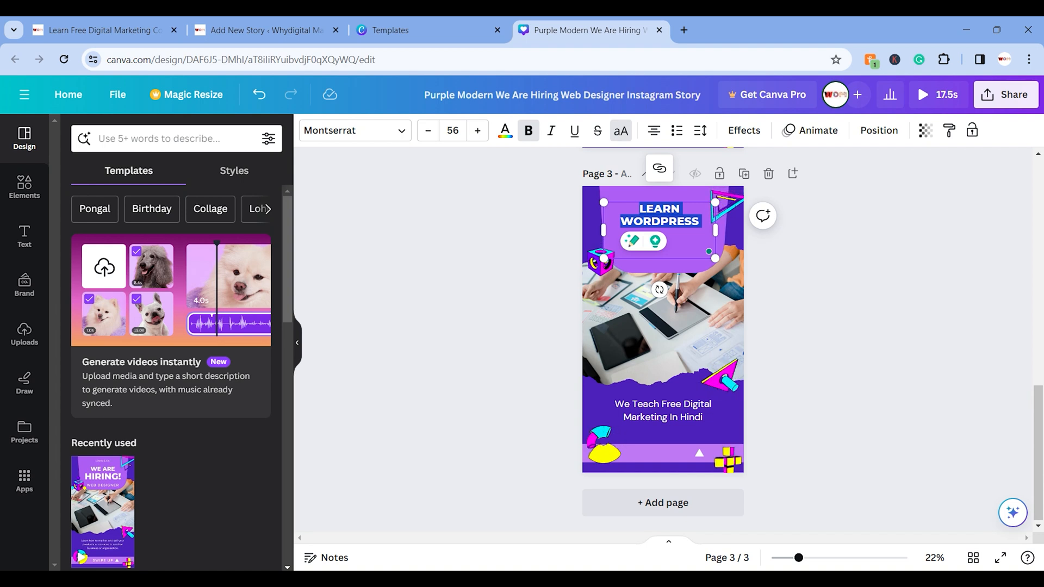
type("GOOGLE")
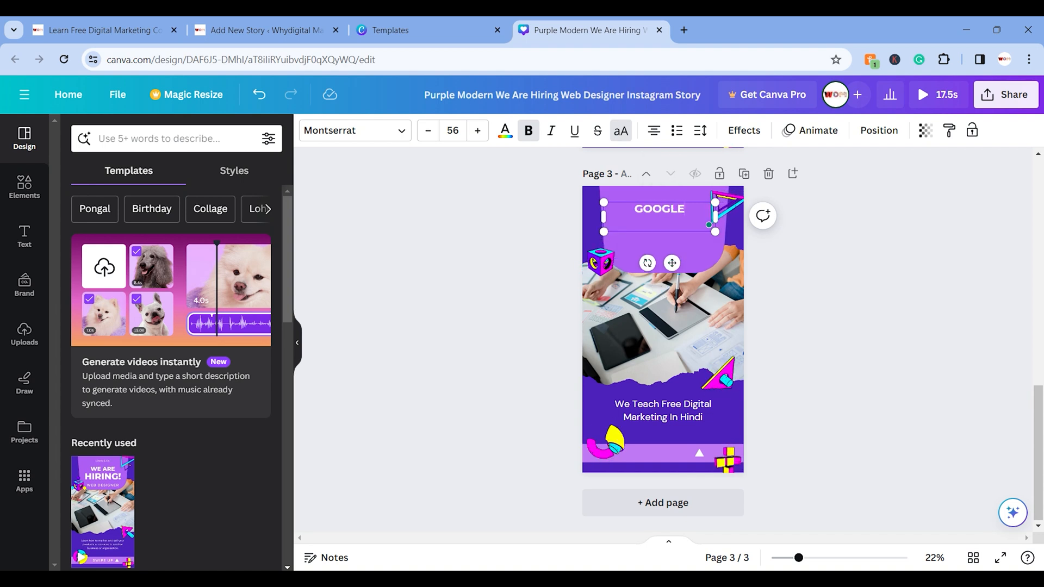
type(" ANAL")
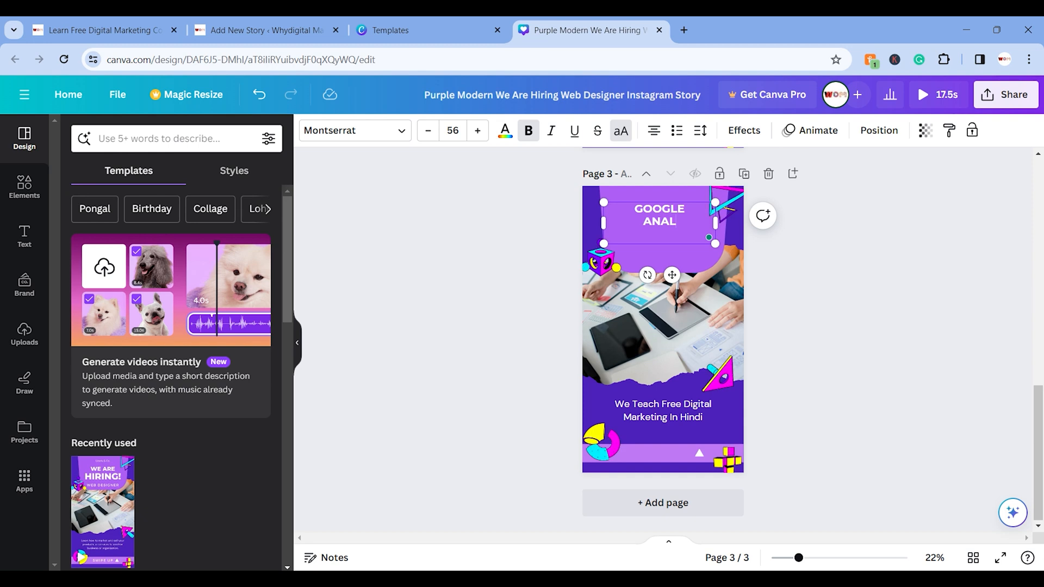
type("YTICS")
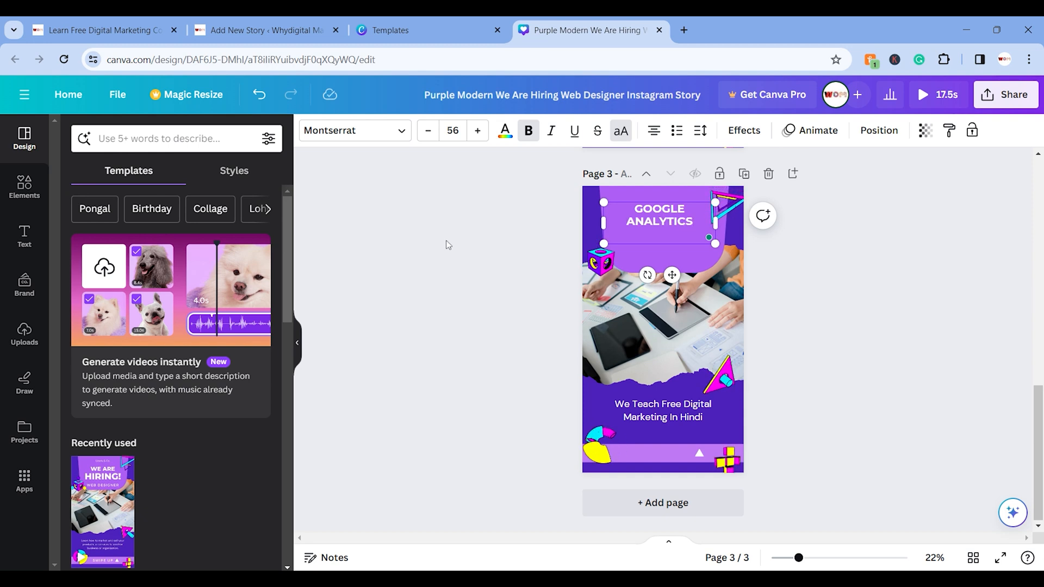
- Replace the caption text on page 2 with "Plugin, Hosting, Domain, Themes& many more"
left_click(446, 242)
scroll(832, 301, "up", 4)
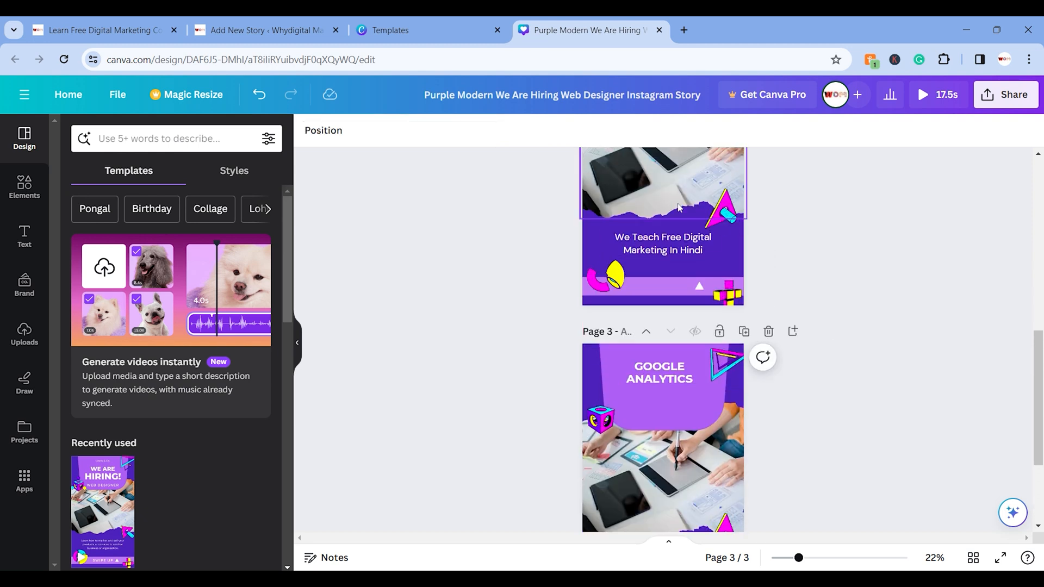
scroll(901, 377, "up", 3)
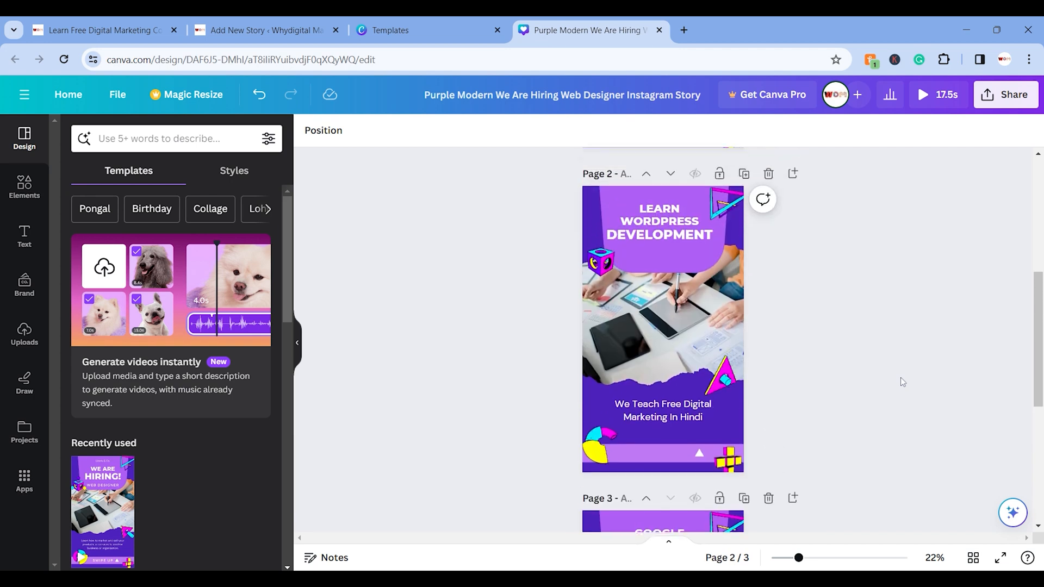
left_click(670, 428)
type("a")
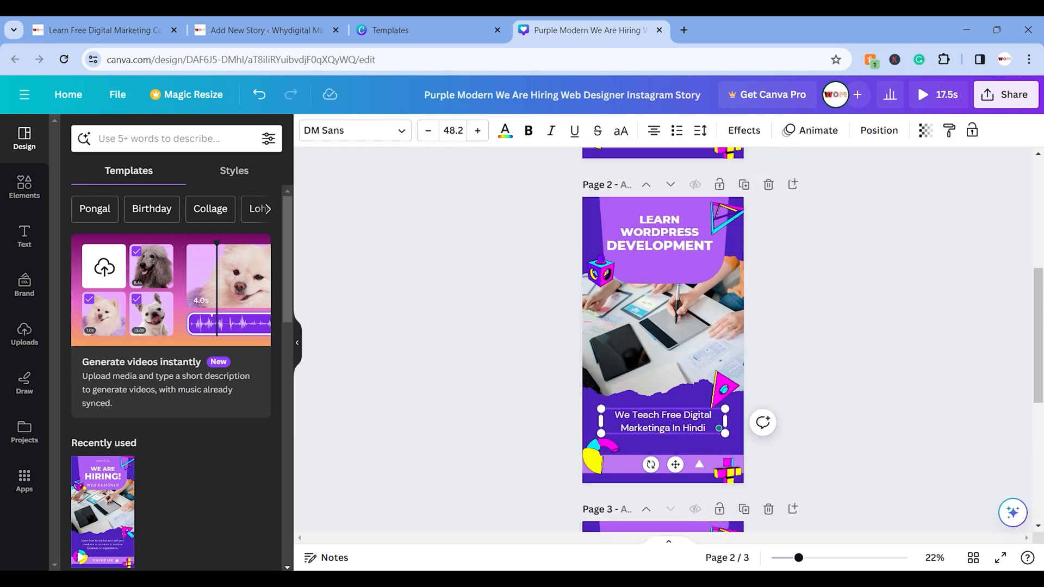
key("ctrl+a")
type("Pl")
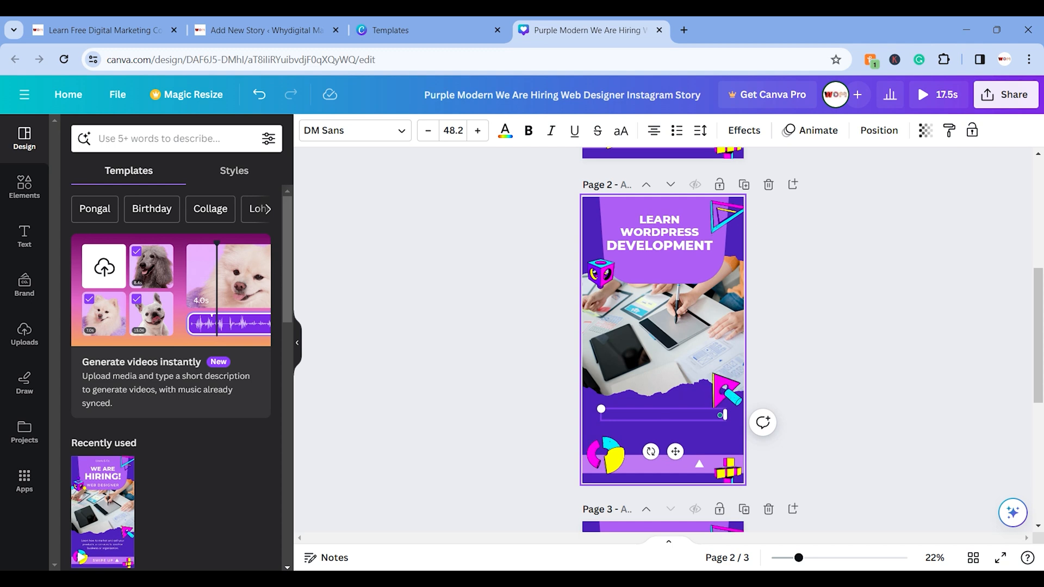
type("ugin,")
type("ting, Domain")
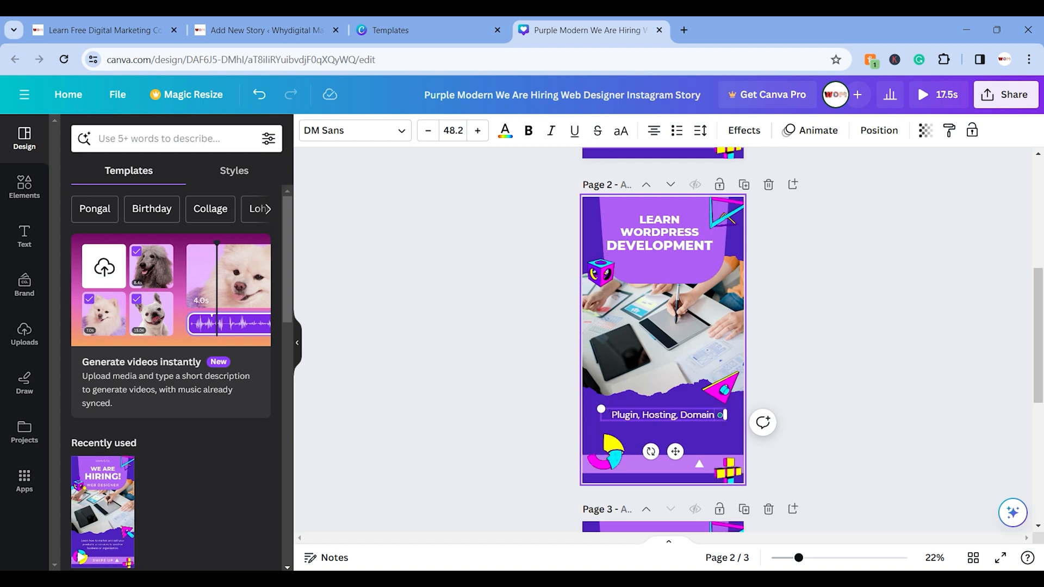
type(", Theme")
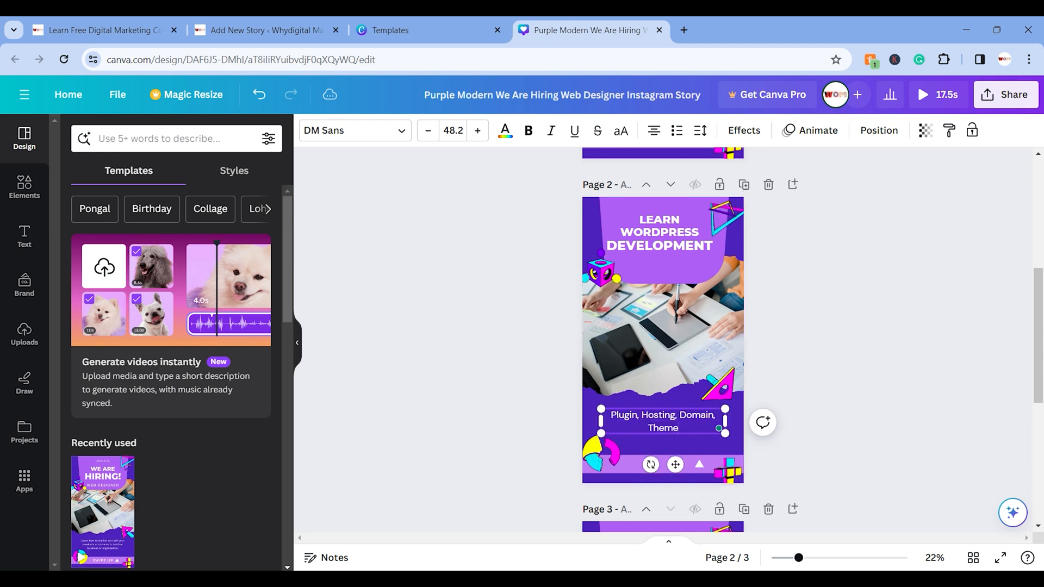
type("s& many more")
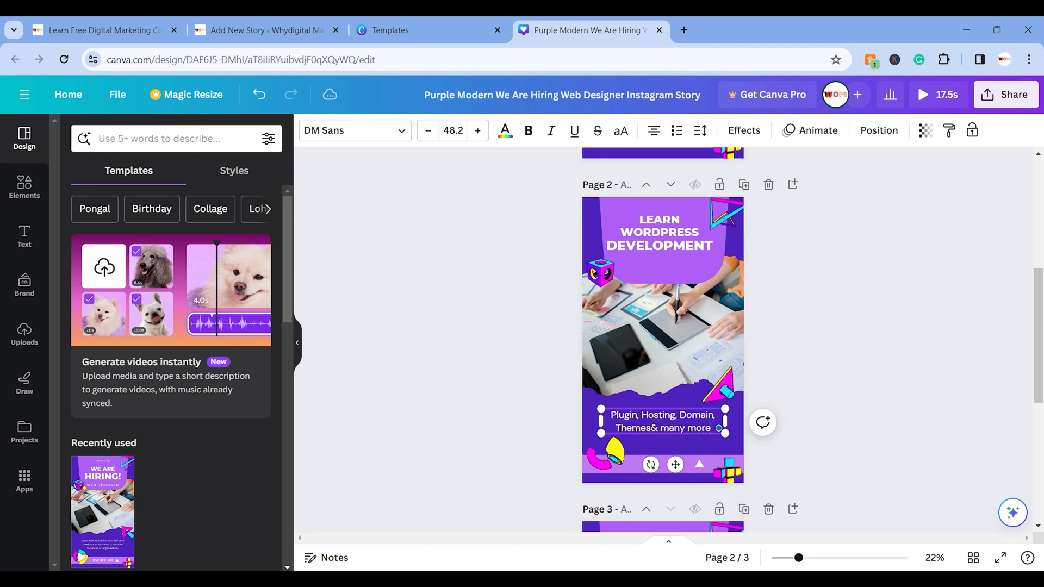
left_click(473, 379)
scroll(474, 378, "down", 3)
scroll(531, 437, "up", 3)
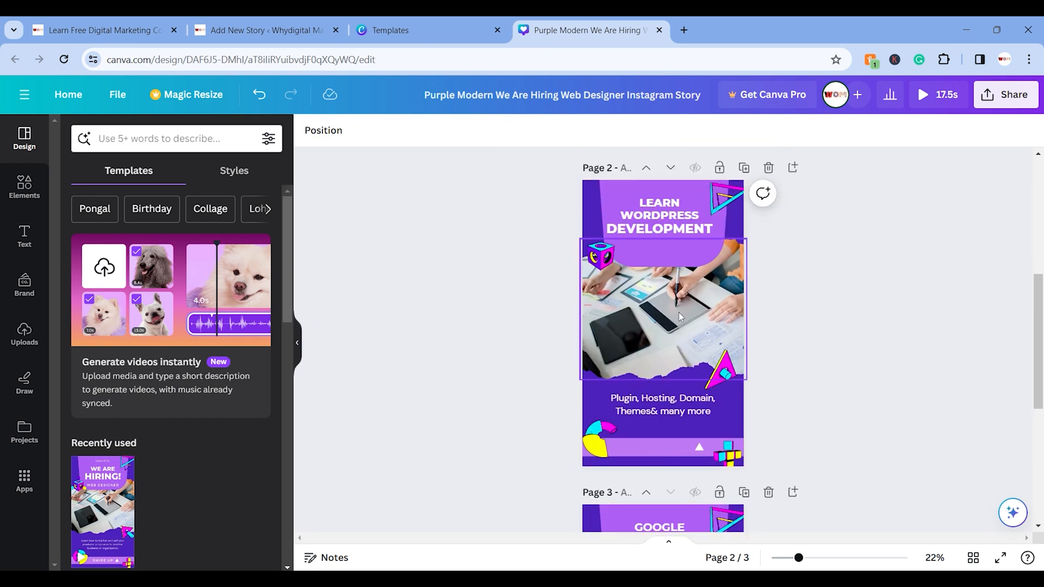
- Delete the image from the photo frame on page 2, keeping the frame
left_click(688, 304)
left_click(663, 205)
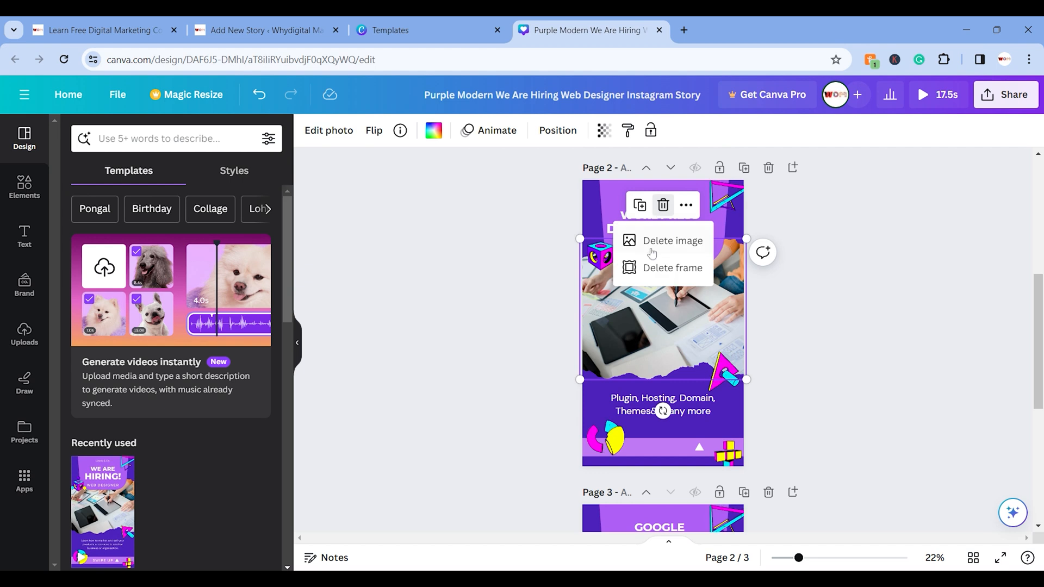
left_click(648, 239)
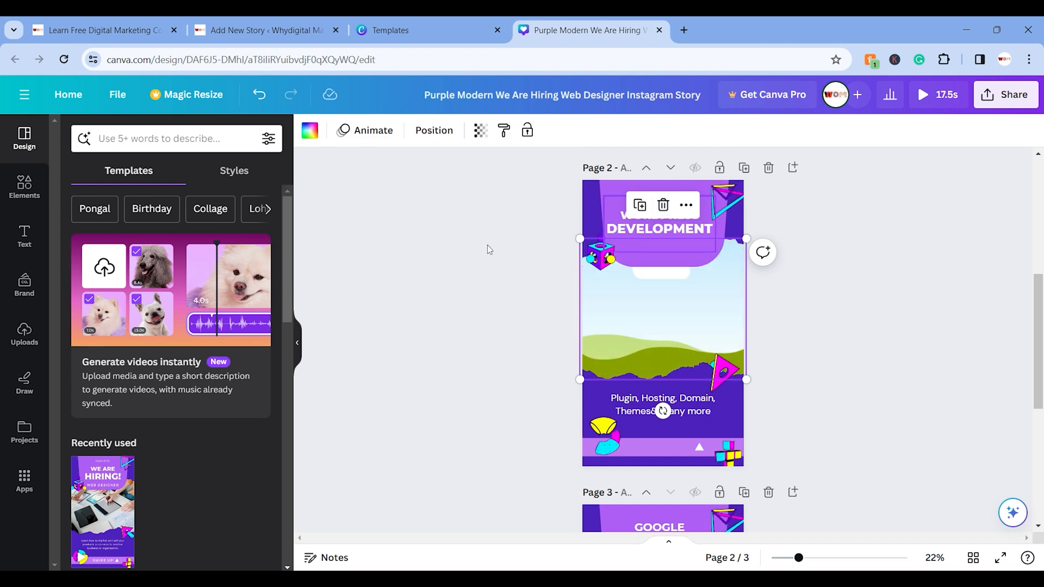
- Search the element photos for "website development" and place the dark code screenshot in page 2's empty frame
left_click(25, 186)
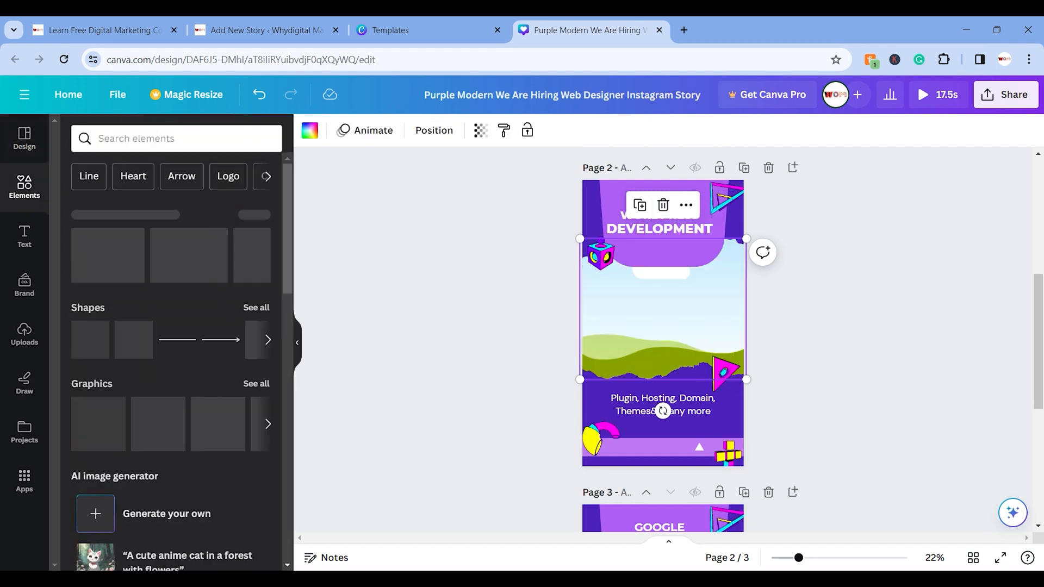
type("website")
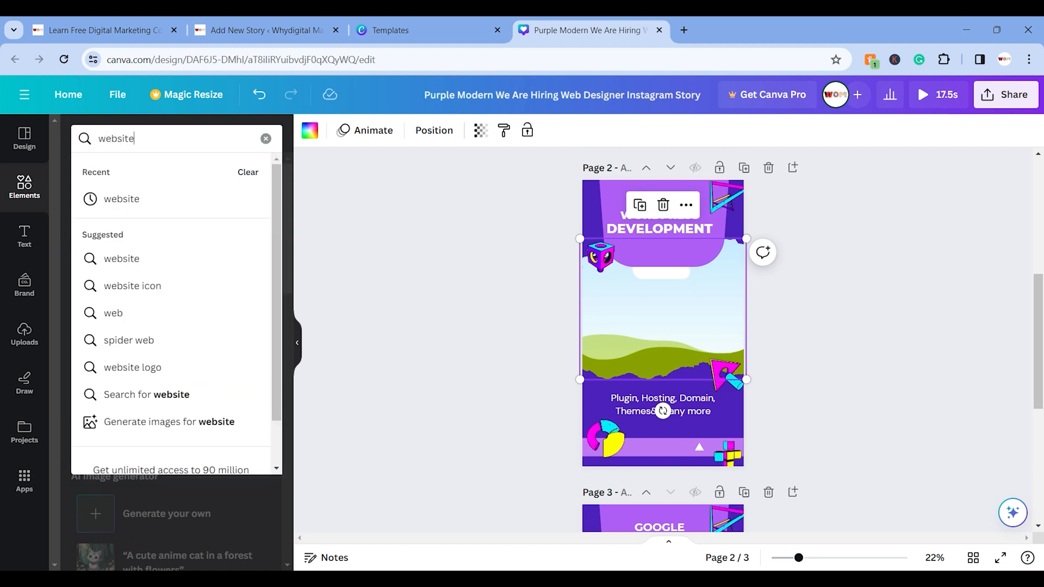
type(" development")
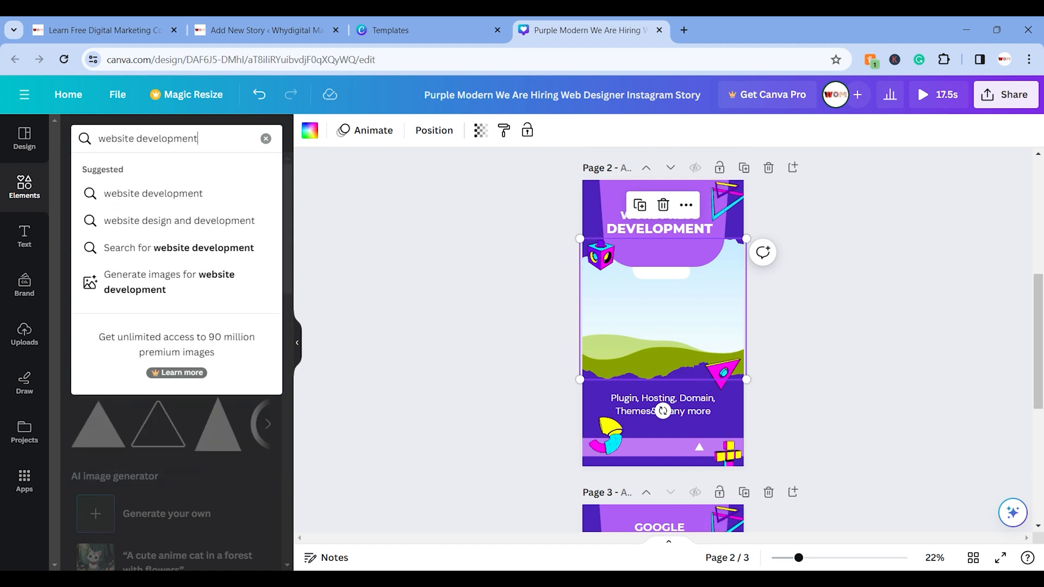
key("Return")
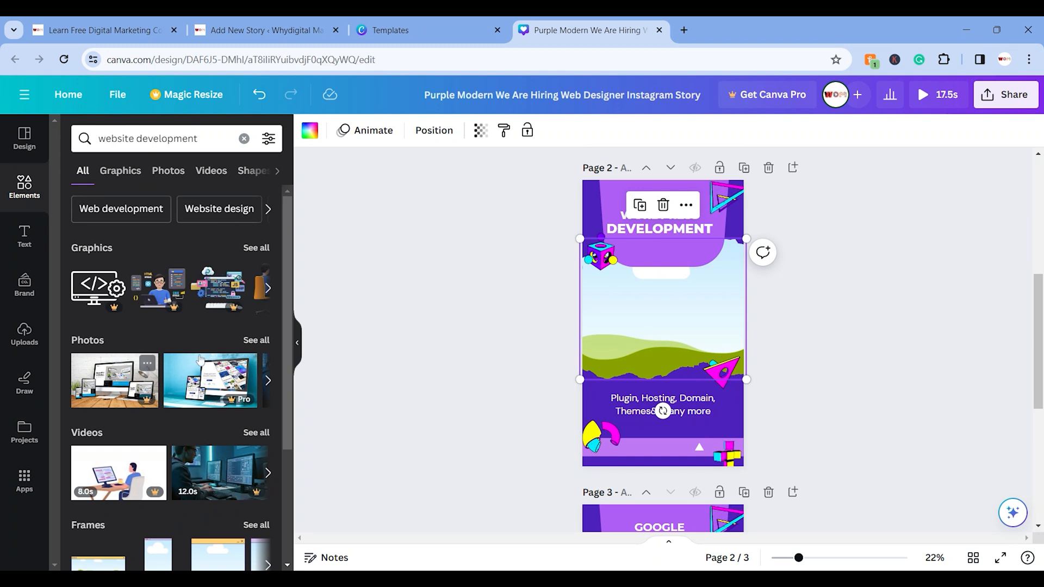
left_click(250, 337)
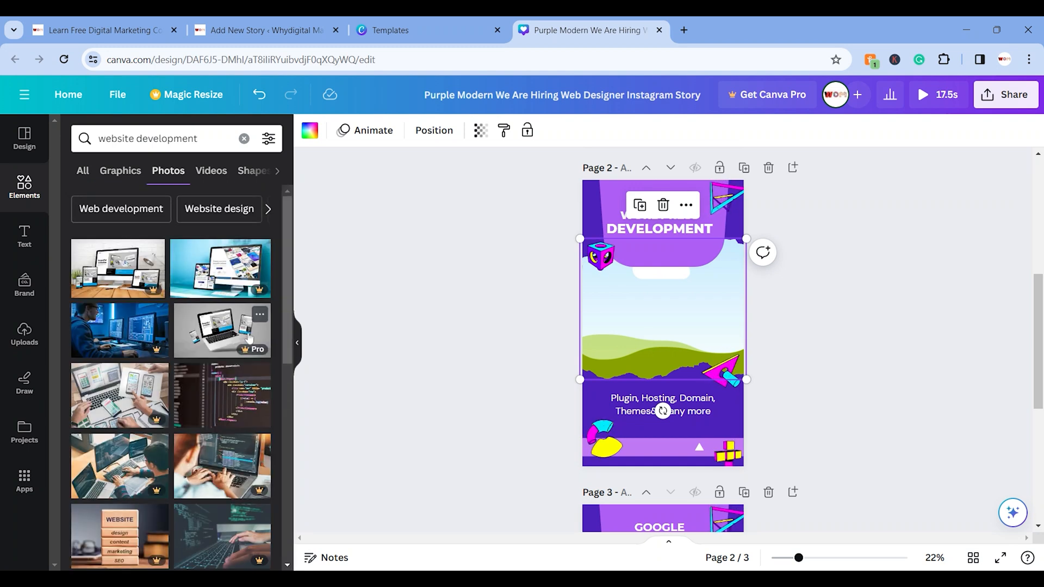
left_click(240, 405)
left_click_drag(684, 308, 706, 287)
left_click(530, 339)
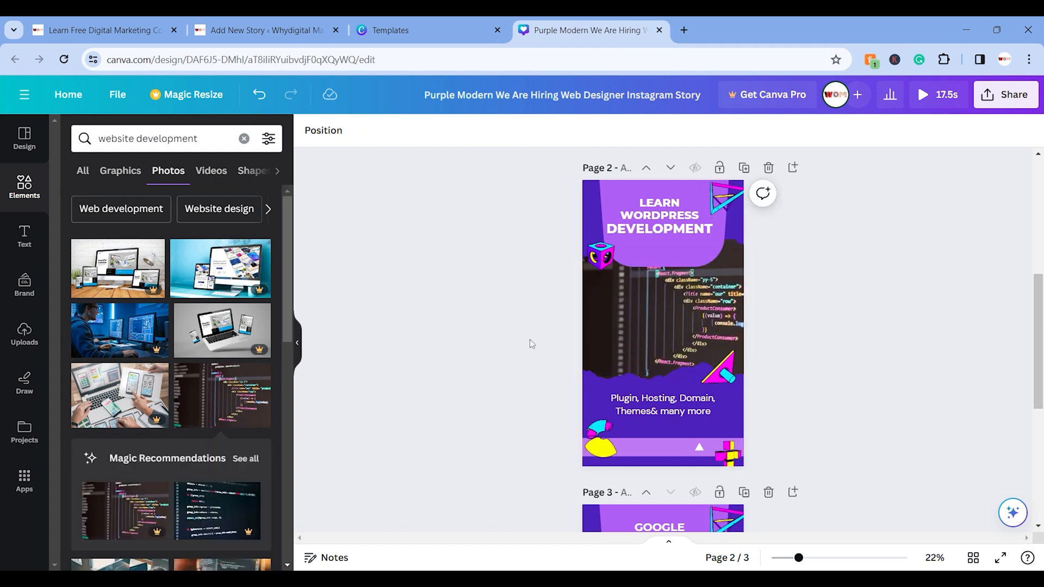
- Search the photos for "wordpress" and fill page 2's frame with the photo of the WordPress Publish settings
triple_click(117, 139)
type("wordpress")
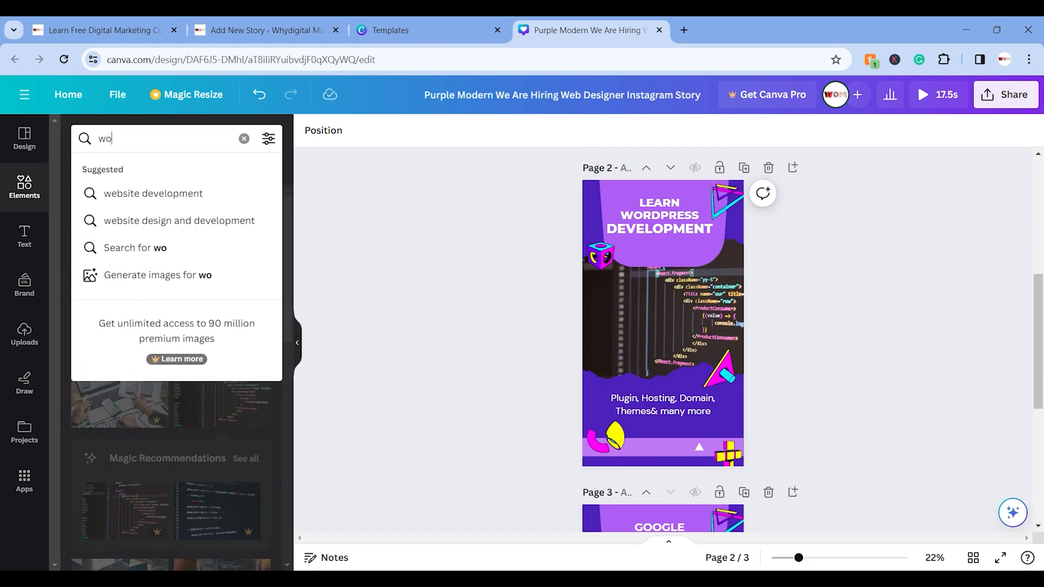
key("Return")
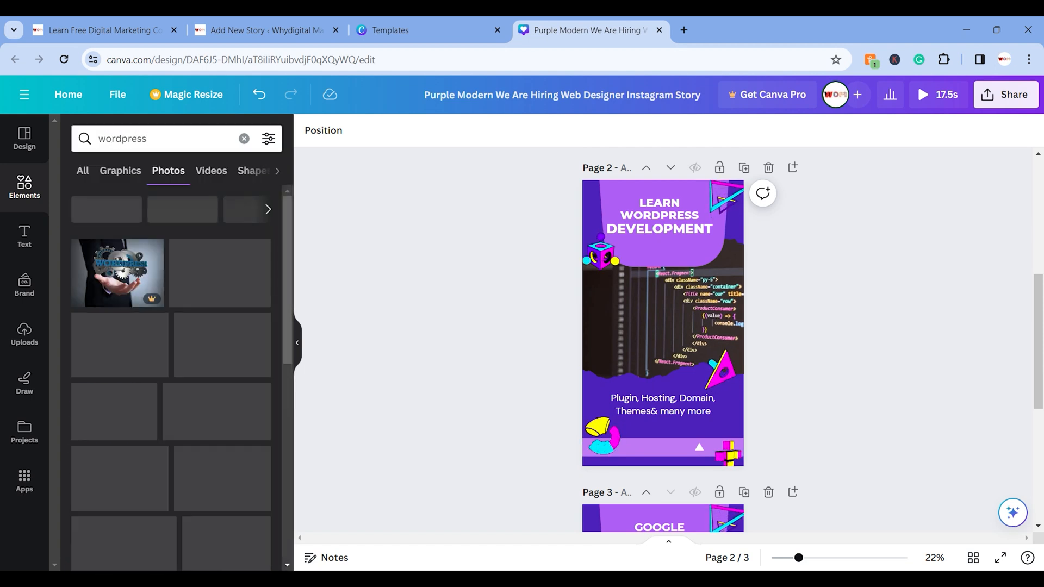
scroll(191, 305, "down", 3)
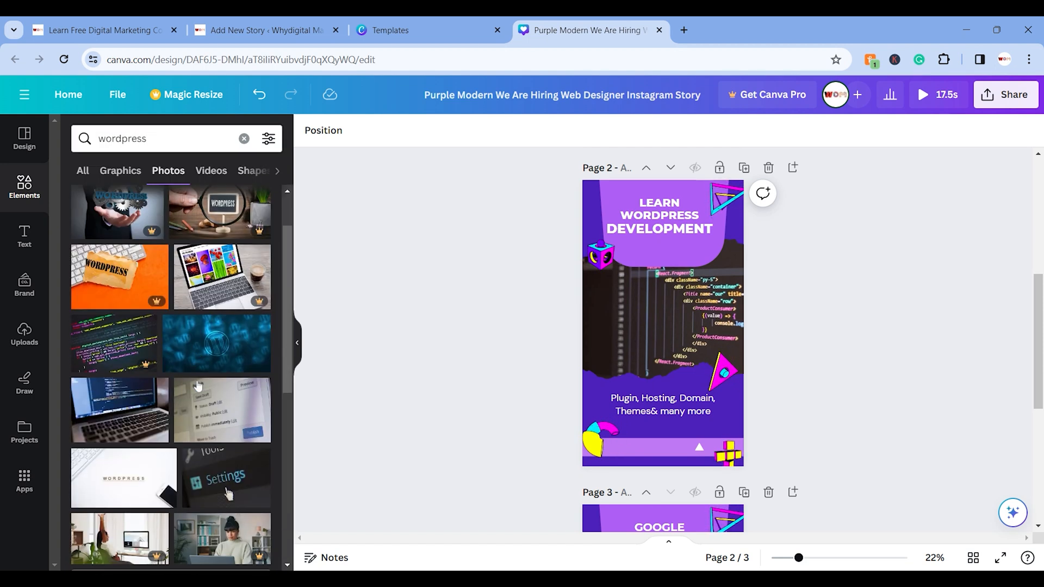
left_click(202, 349)
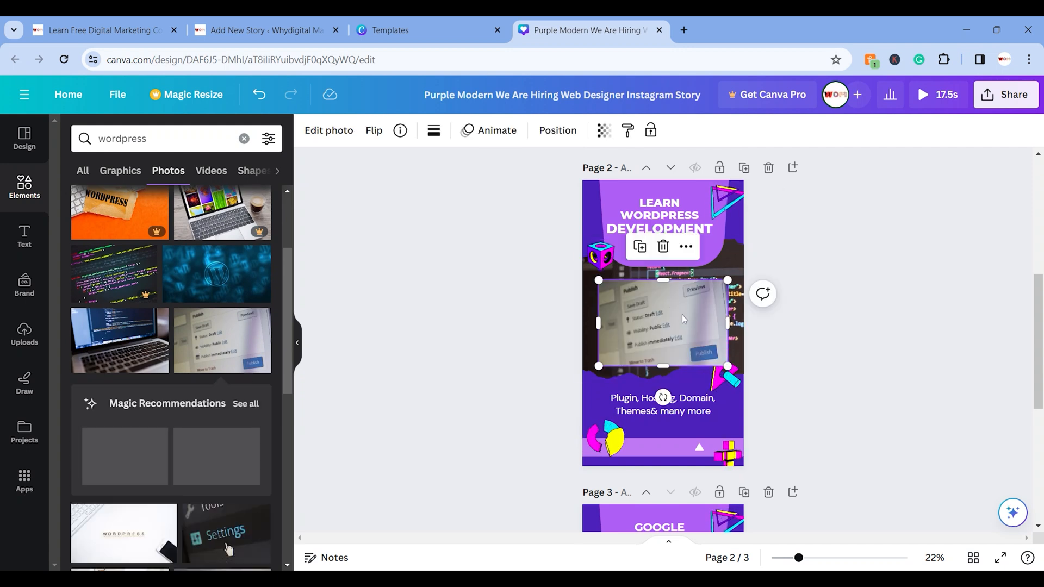
left_click_drag(647, 329, 636, 352)
left_click(519, 357)
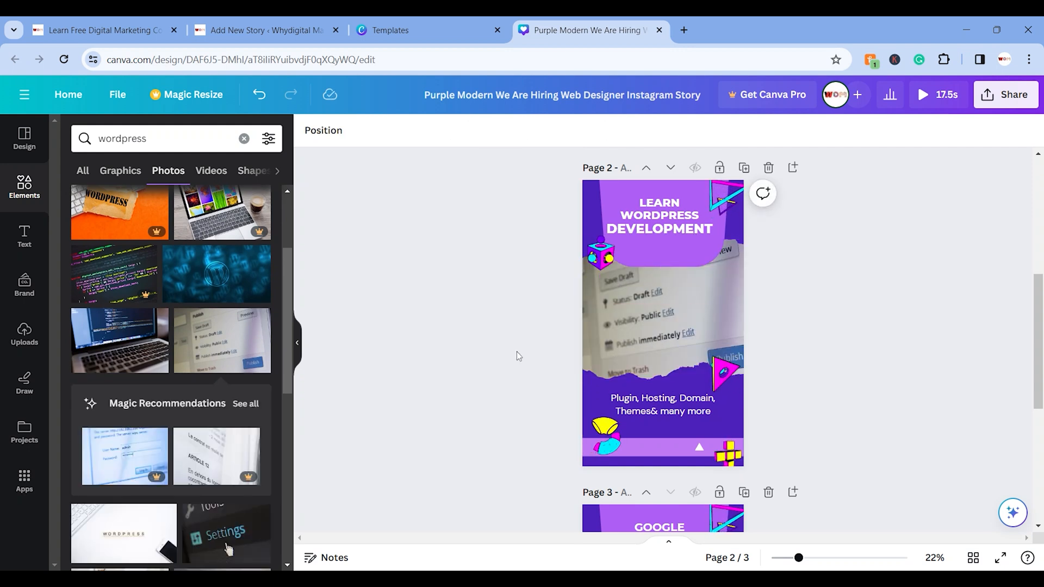
- Delete the image from the photo frame on page 3, keeping the frame
scroll(920, 360, "down", 3)
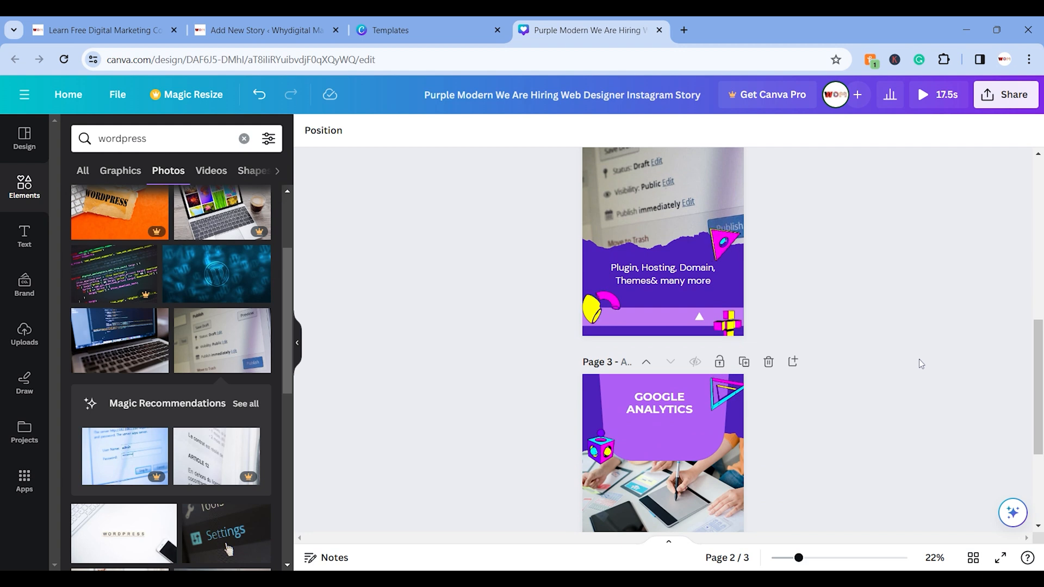
scroll(661, 338, "down", 3)
left_click(660, 326)
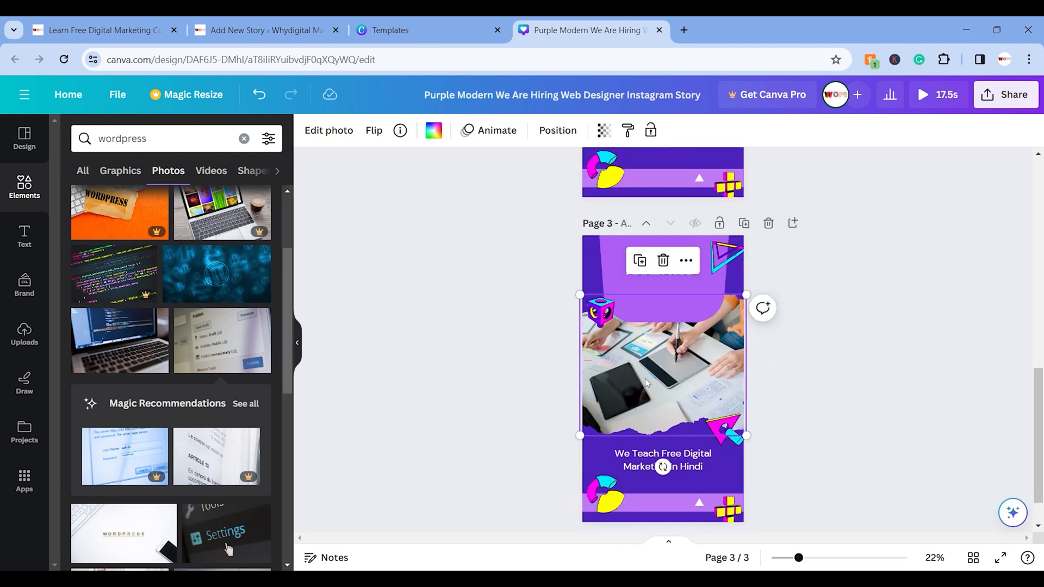
left_click(663, 260)
left_click(656, 199)
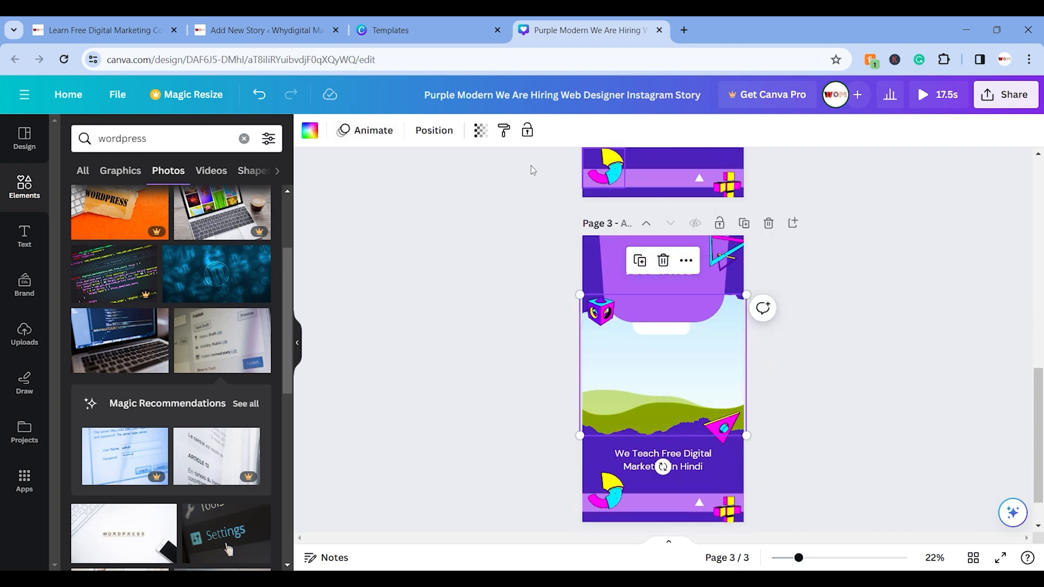
- Search the photos for "analytics" and fill page 3's frame with the photo of a magnifying glass over charts
double_click(123, 139)
key("BackSpace")
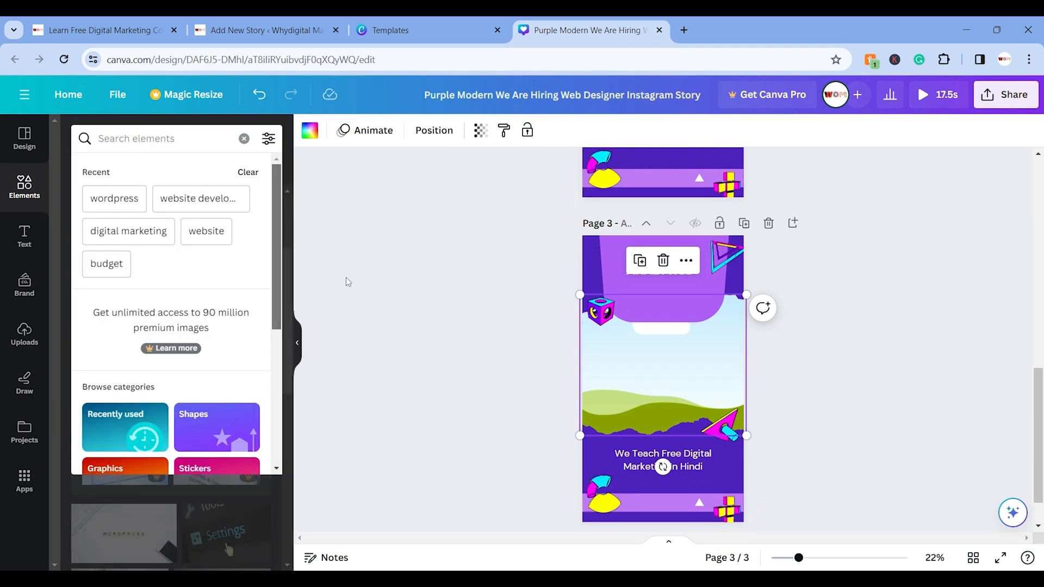
left_click(403, 320)
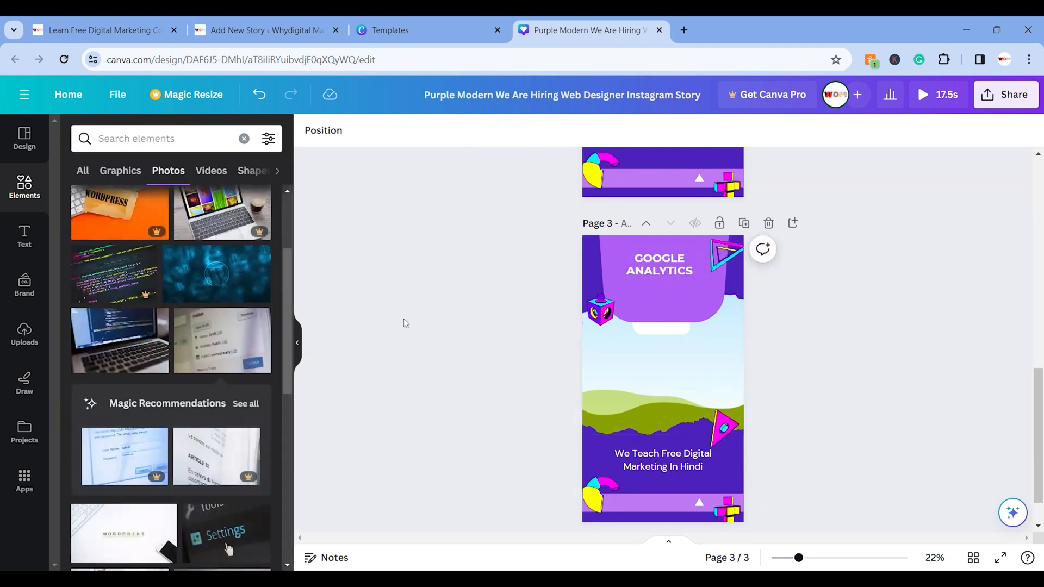
left_click(125, 139)
type("analytics")
key("Return")
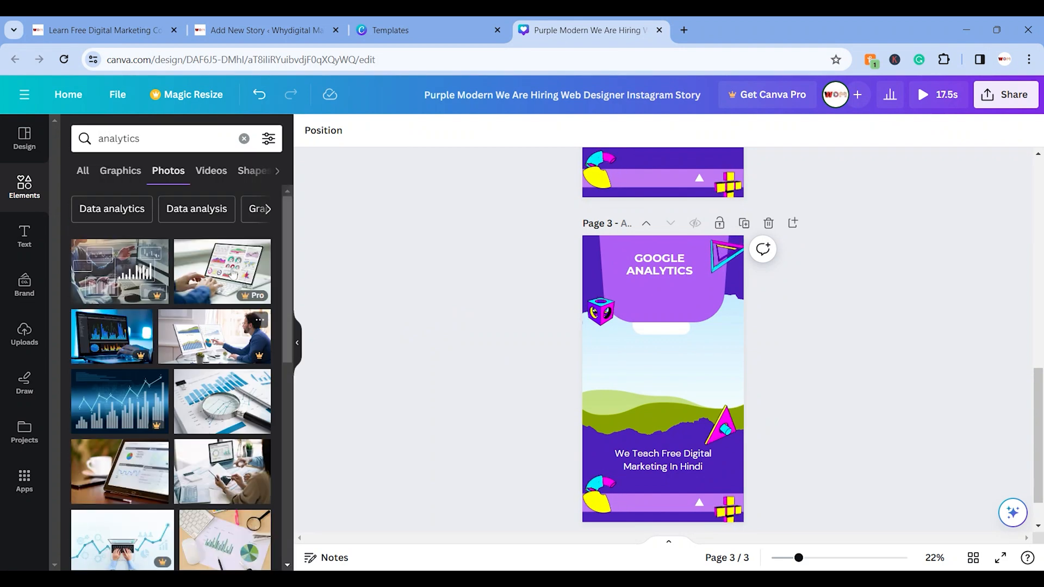
scroll(223, 335, "down", 2)
left_click(229, 349)
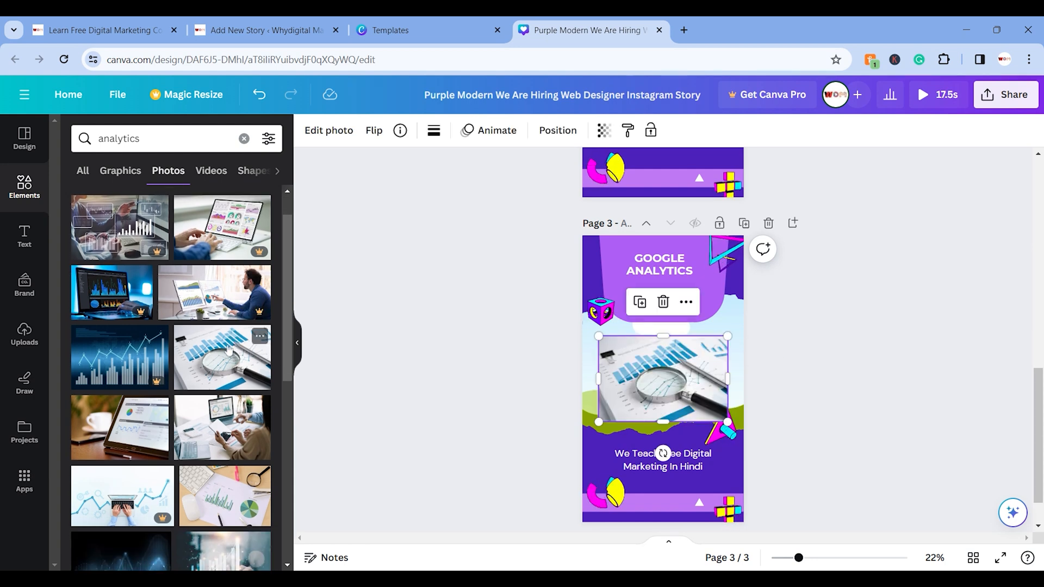
left_click_drag(680, 382, 664, 357)
- Duplicate page 3 and change the heading on the new page 4 to "GOOGLE SEARCH CONSOLE"
scroll(945, 408, "down", 1)
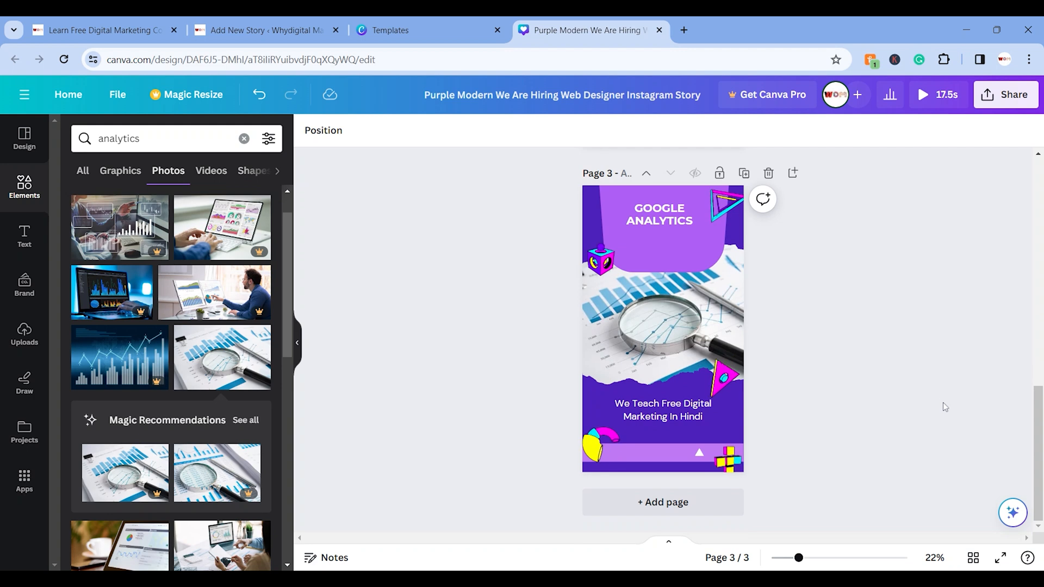
left_click(746, 173)
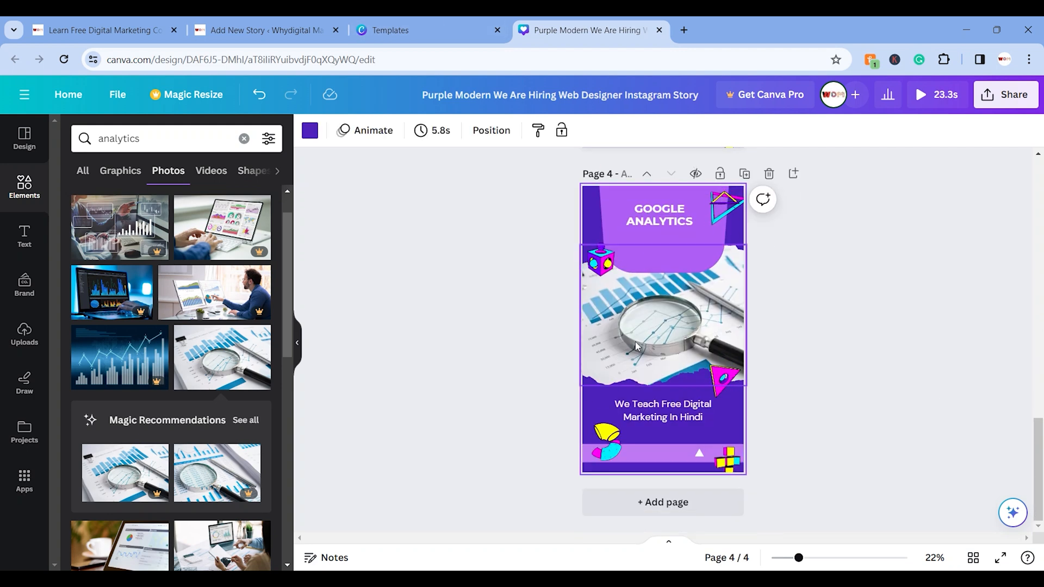
left_click(295, 25)
left_click(541, 24)
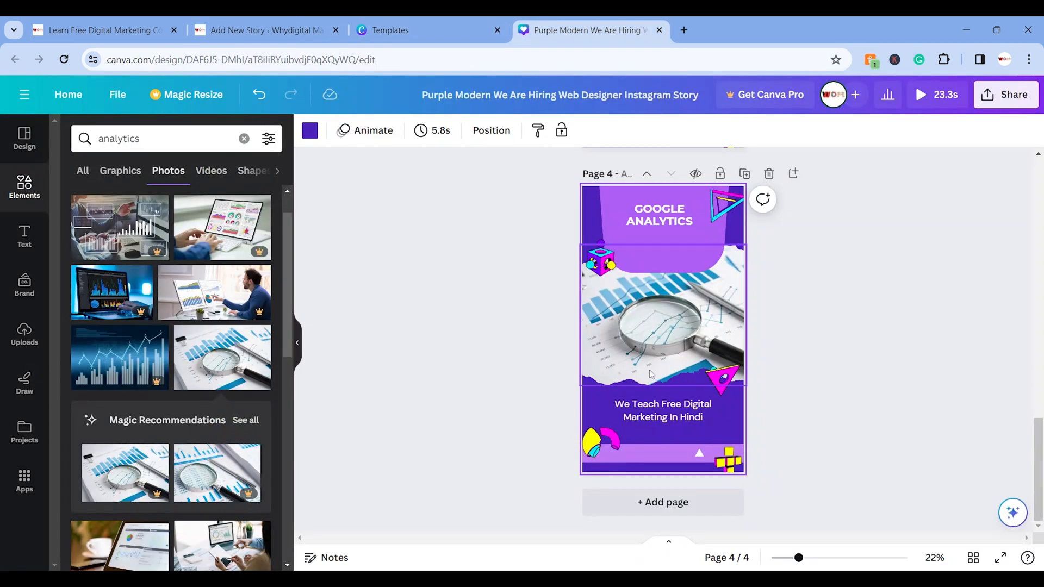
left_click(659, 217)
double_click(659, 220)
key("BackSpace")
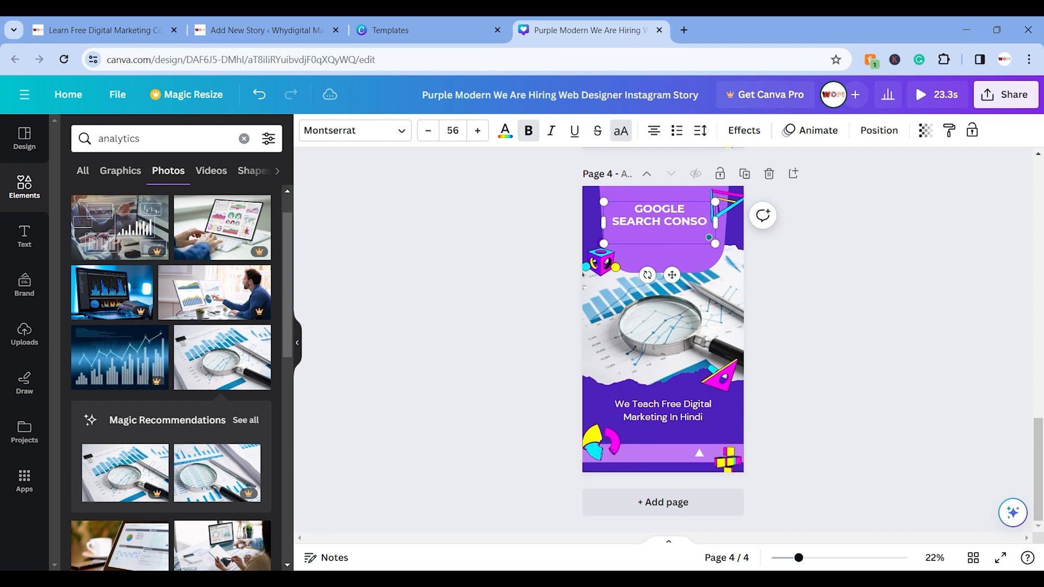
left_click(522, 291)
- Fill page 4's frame with the photo of hands typing on a laptop beside a coffee mug from the "google search console" photo results
left_click(670, 280)
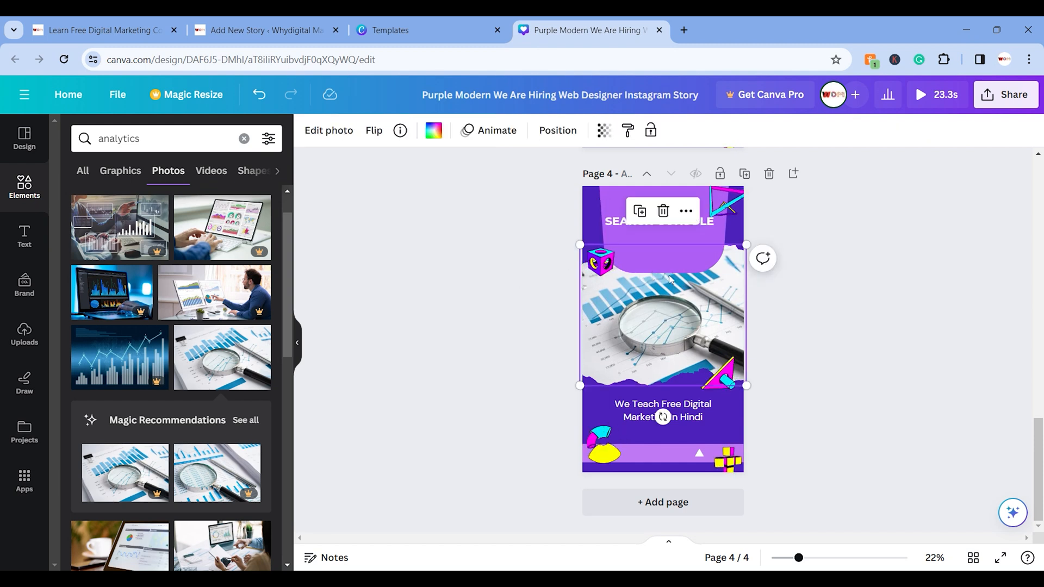
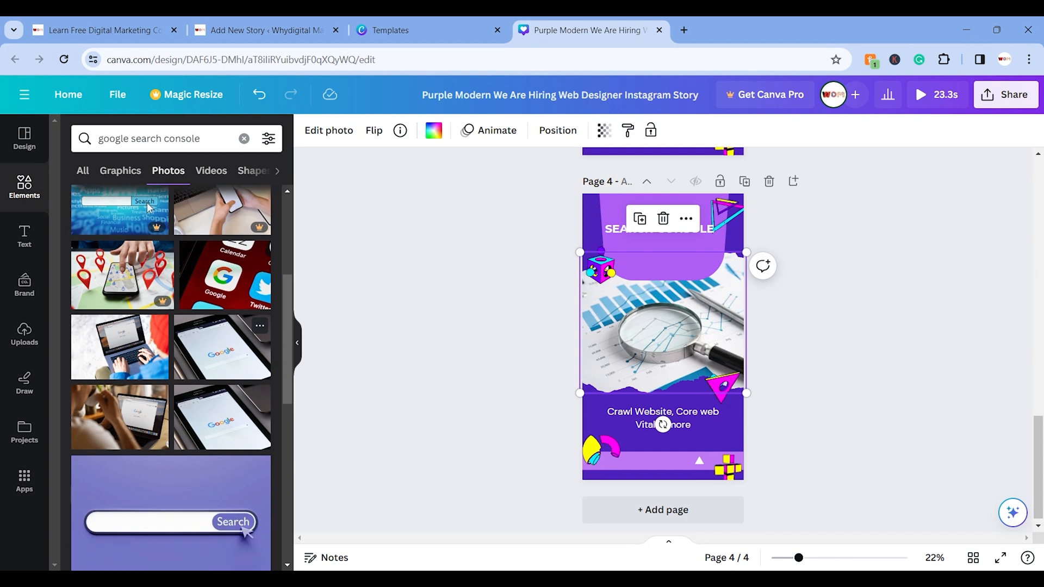
scroll(171, 380, "down", 5)
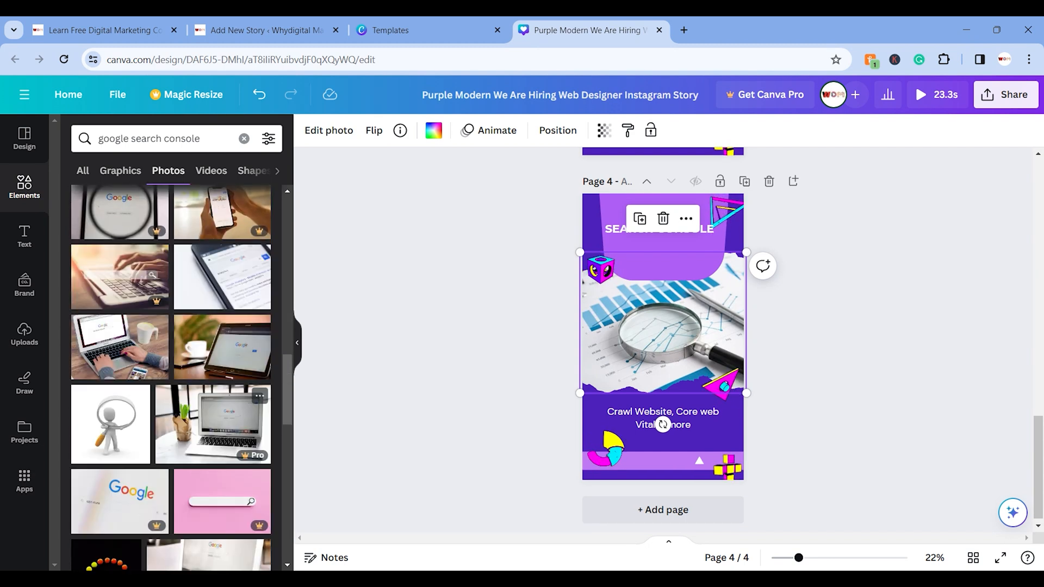
scroll(171, 381, "down", 1)
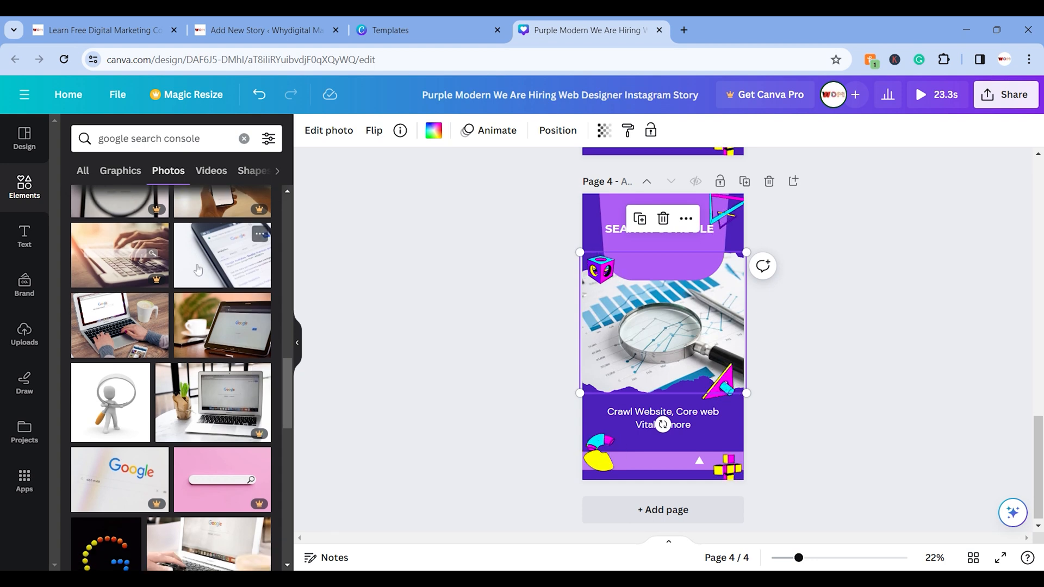
scroll(171, 381, "down", 4)
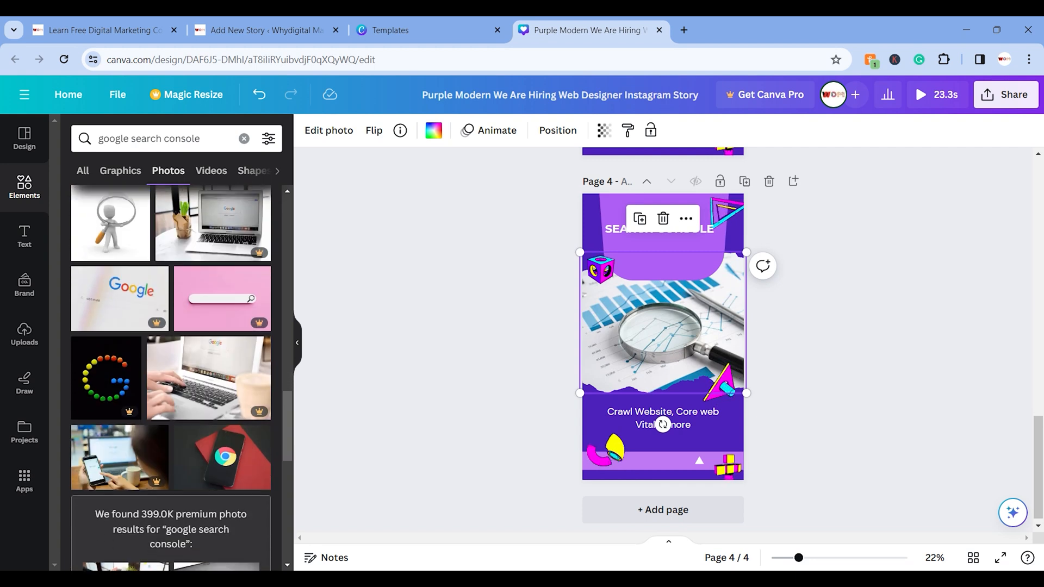
scroll(208, 206, "down", 8)
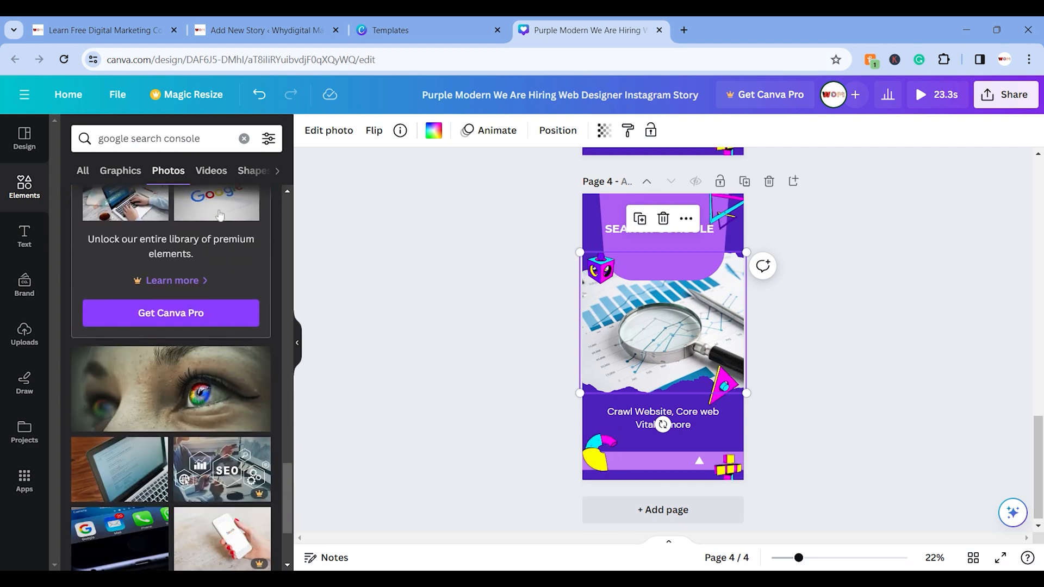
scroll(225, 219, "up", 8)
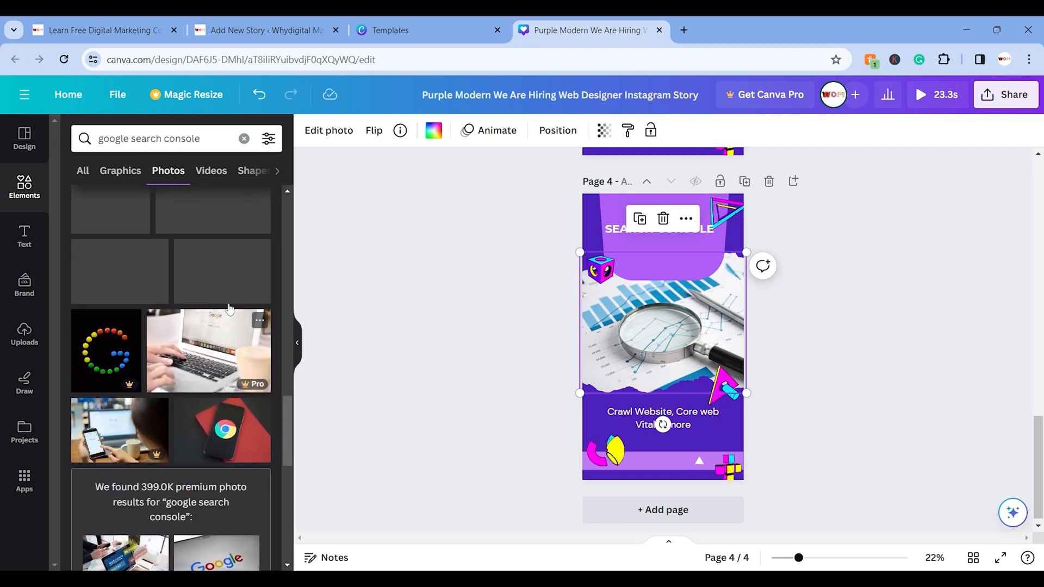
scroll(230, 309, "up", 2)
scroll(172, 375, "up", 4)
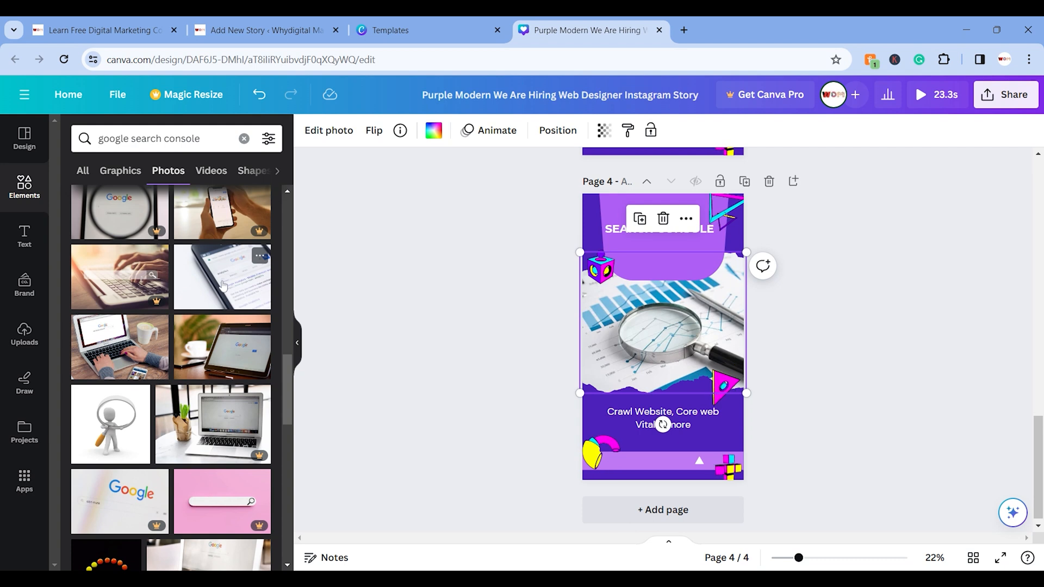
scroll(164, 354, "up", 1)
left_click(126, 405)
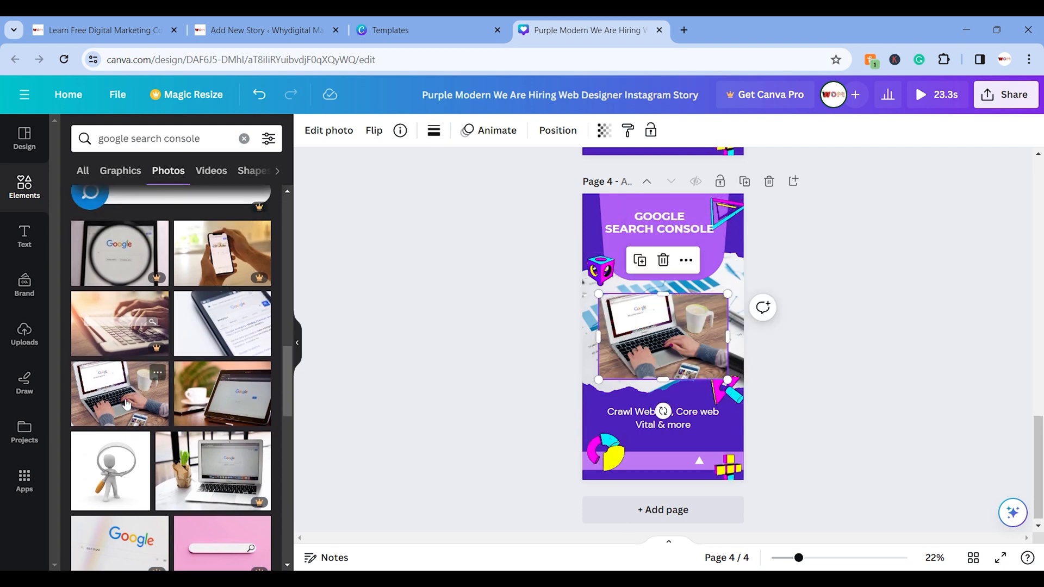
left_click_drag(696, 336, 654, 337)
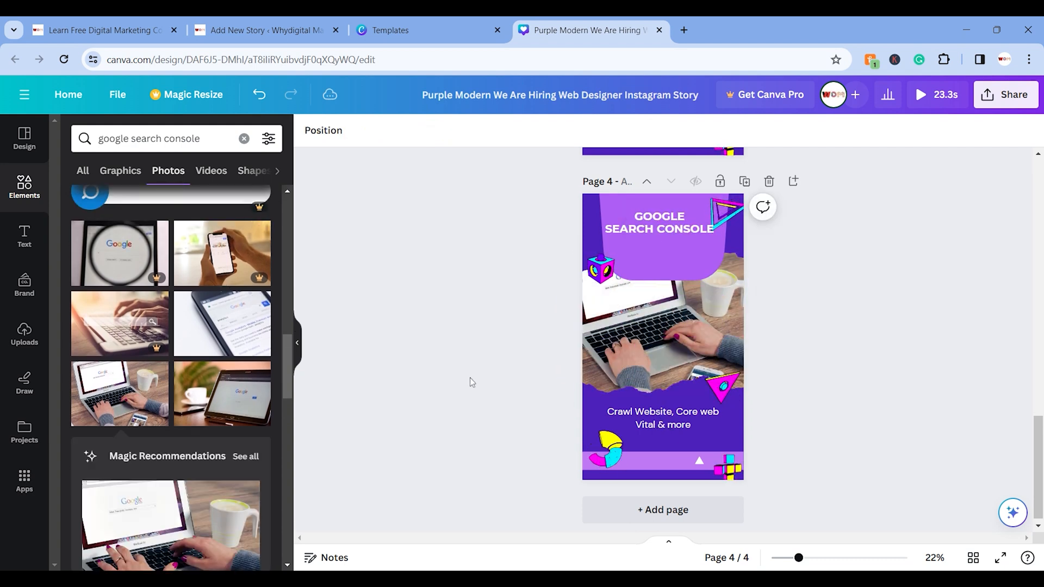
- Duplicate page 4 and change the heading on the new page 5 to "CONTENT MARKETING"
left_click(748, 183)
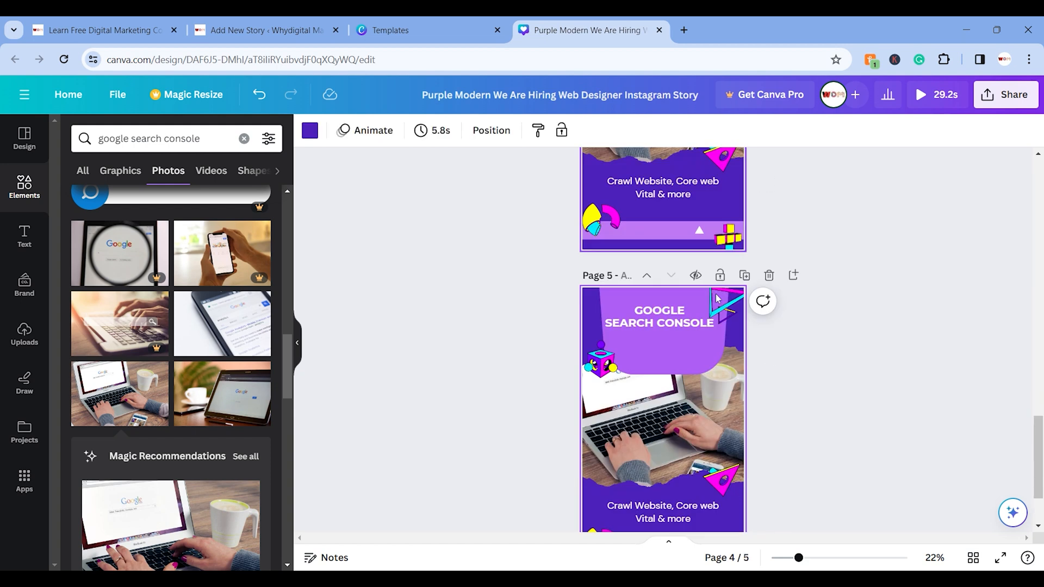
double_click(661, 217)
triple_click(661, 218)
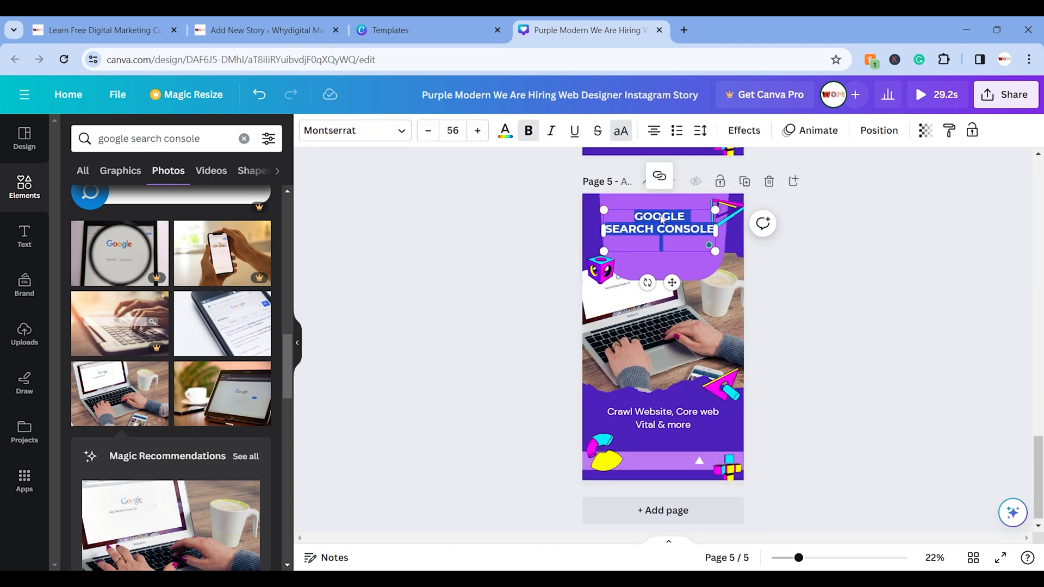
type("CO")
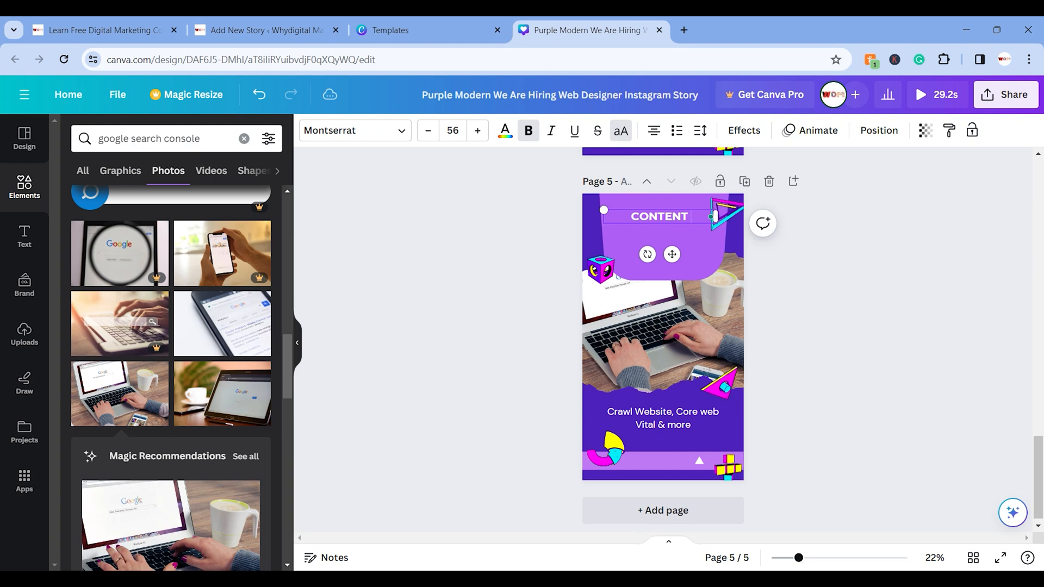
type("NTENT")
key("Return")
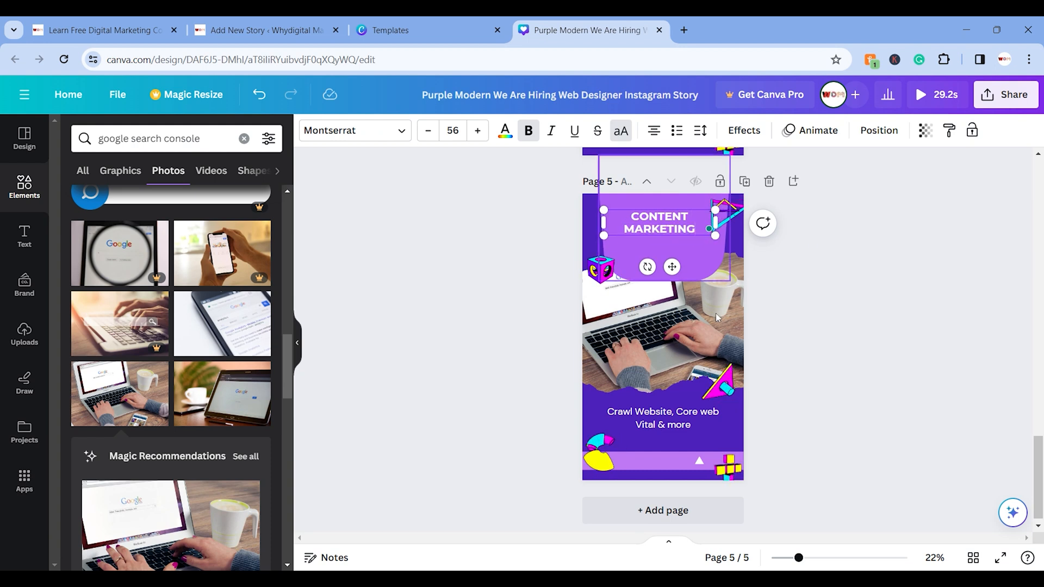
- Change page 5's caption to "Content marketing strategy, Keywords density, How to write content" and nudge it slightly upward
double_click(666, 418)
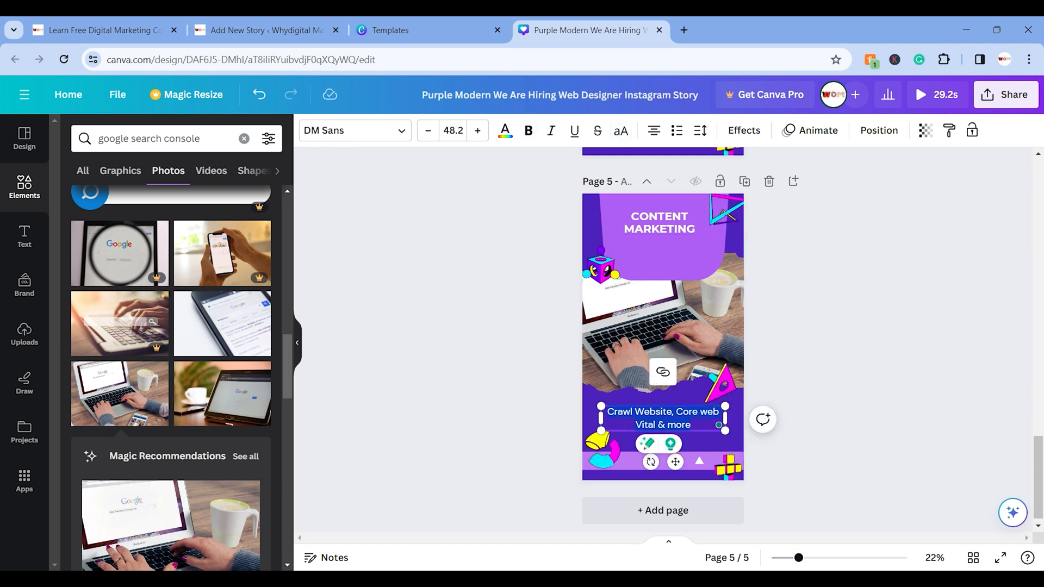
type("Content marketing str")
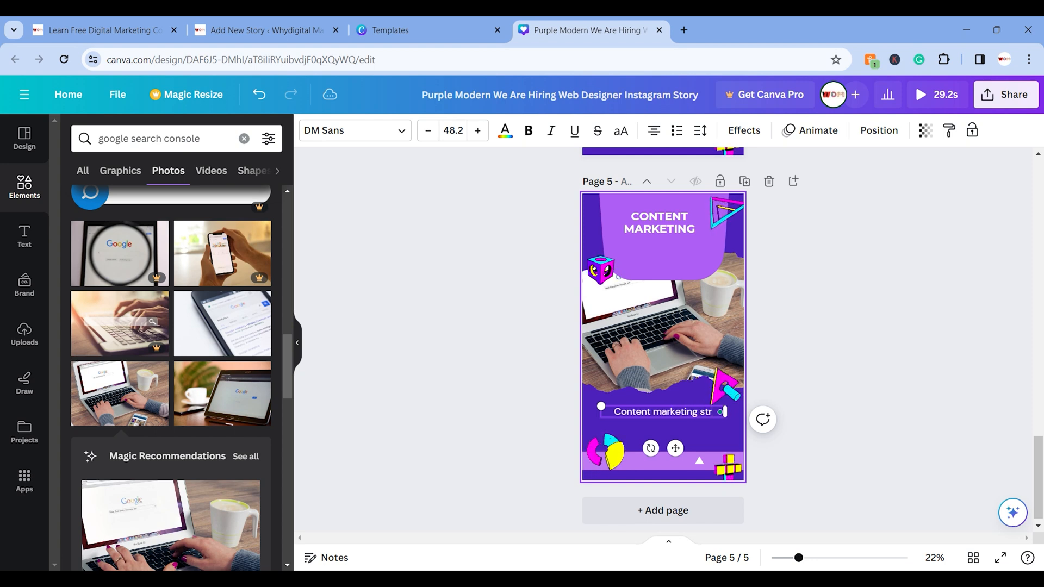
type("ategy, Keywords densit")
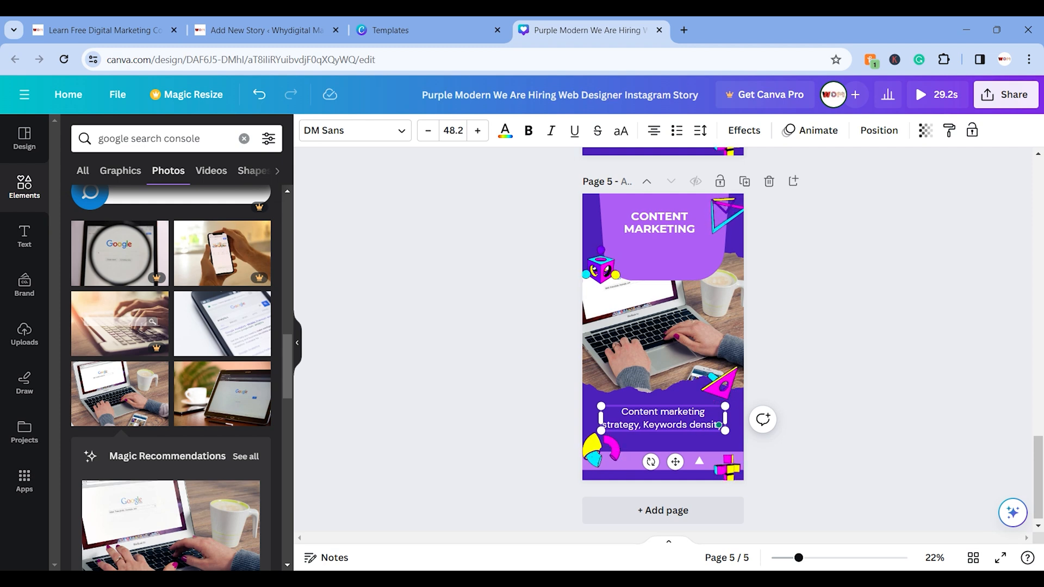
type("y HOw")
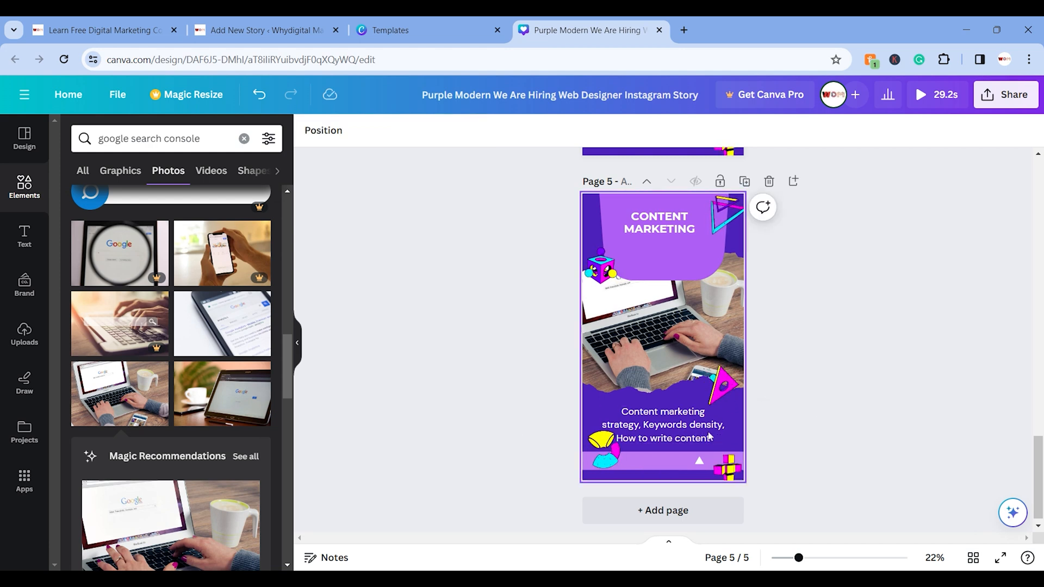
left_click_drag(660, 423, 661, 422)
- Search the photos for "content" and look through the results for a picture suited to page 5
left_click(631, 332)
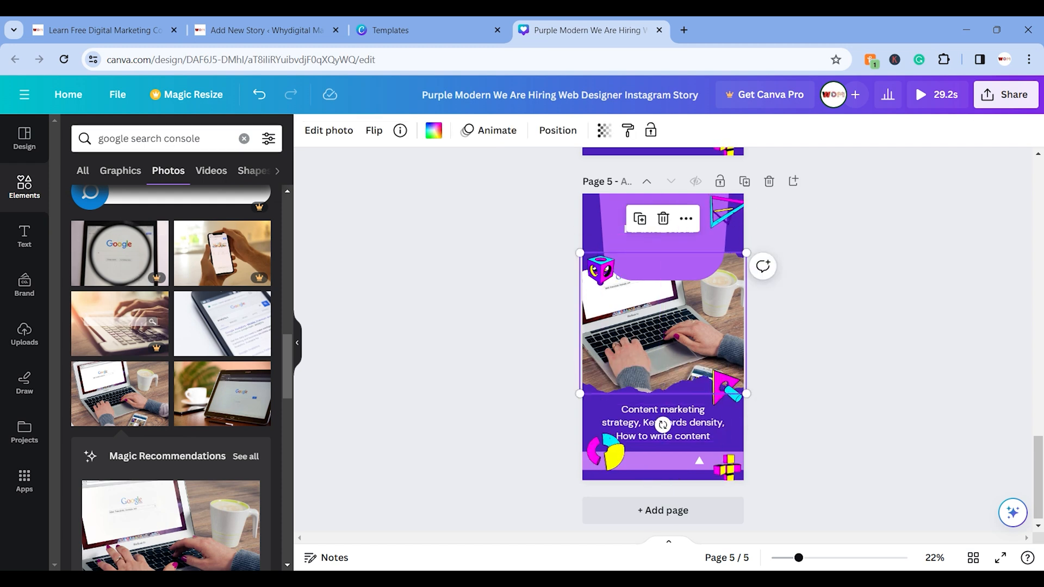
double_click(182, 139)
triple_click(183, 139)
type("content")
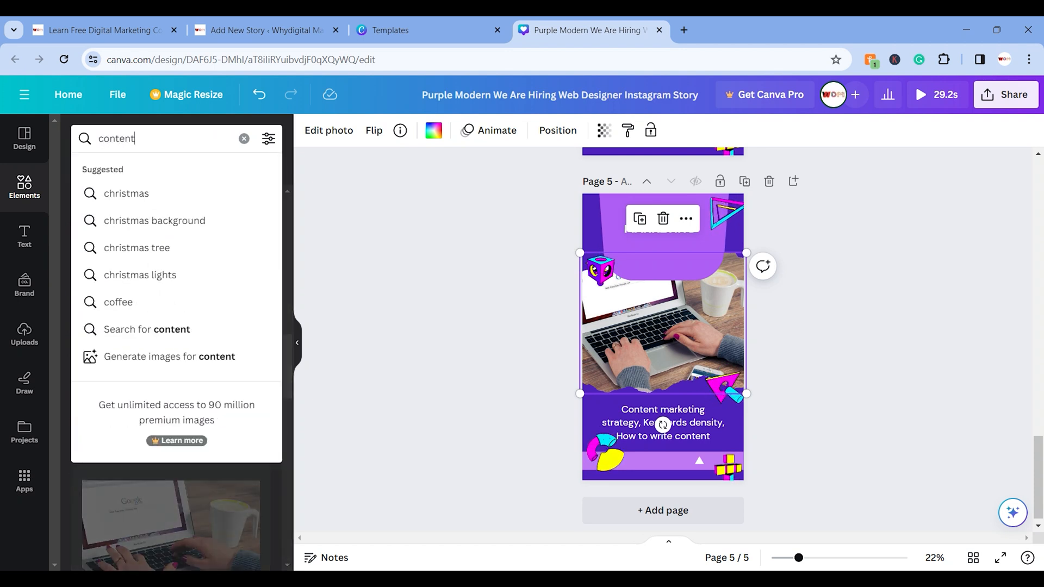
key("Return")
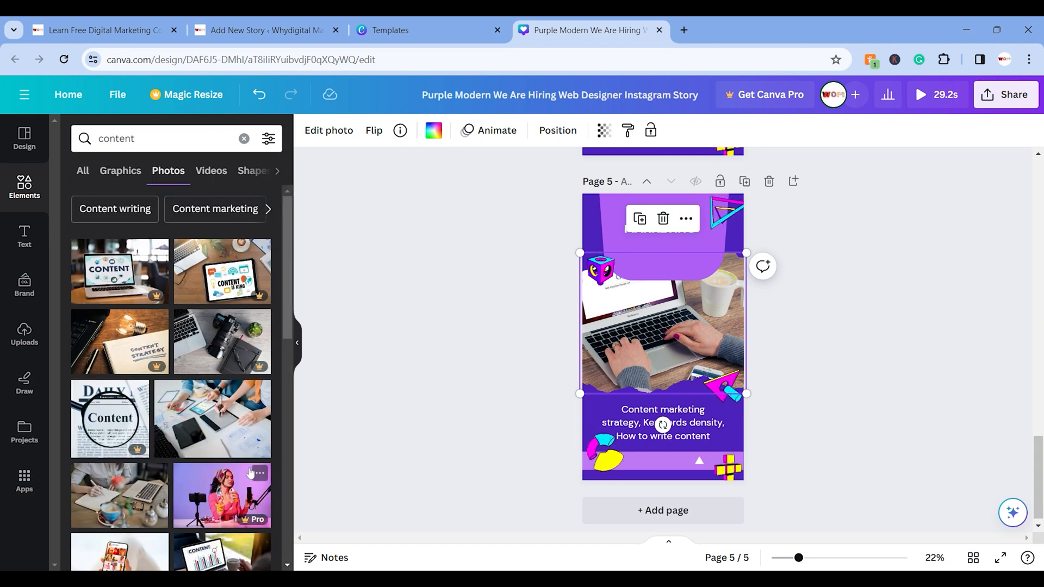
scroll(237, 418, "down", 2)
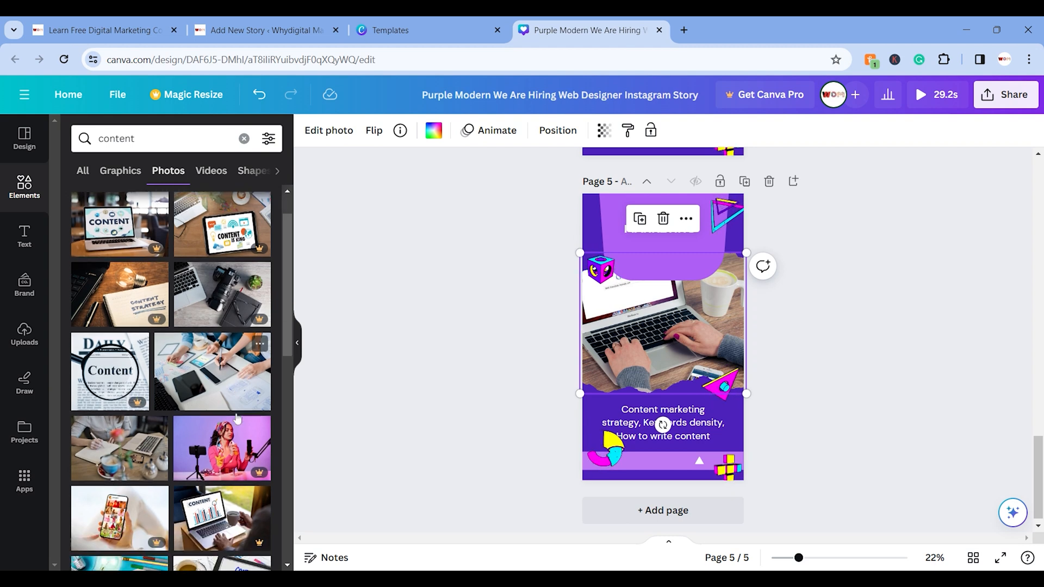
scroll(237, 418, "down", 5)
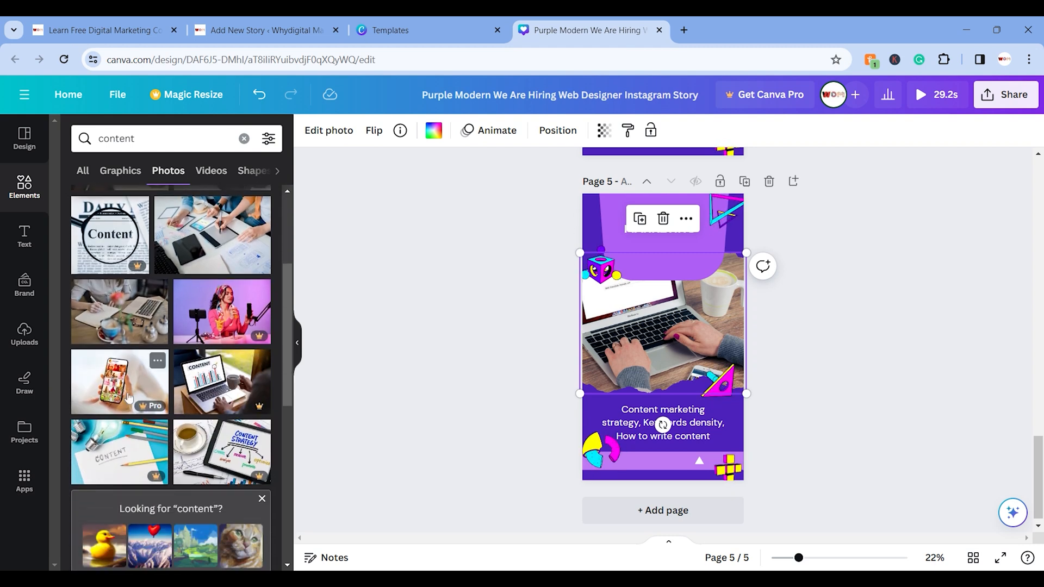
scroll(258, 425, "down", 10)
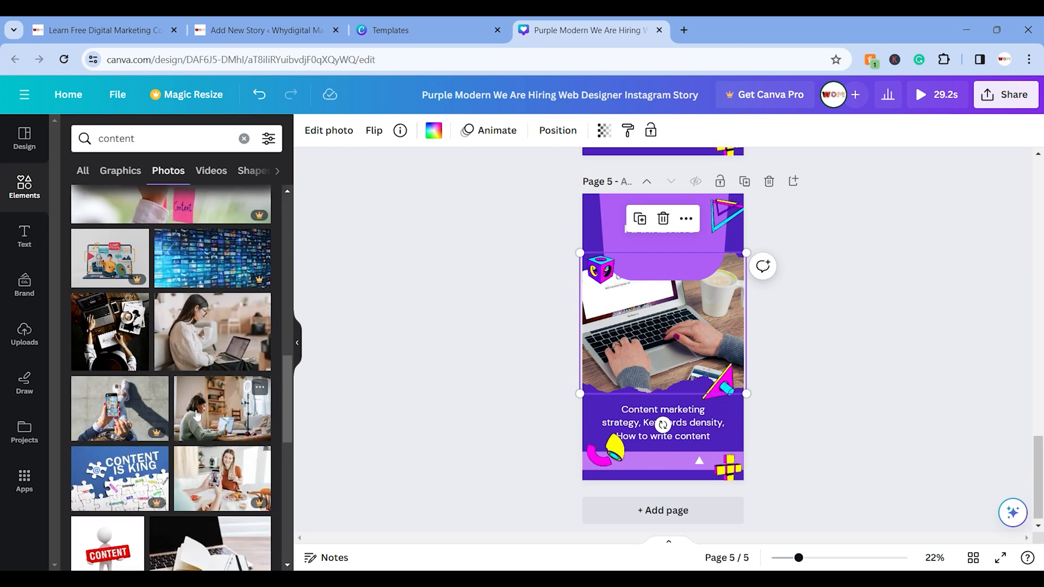
scroll(244, 492, "down", 4)
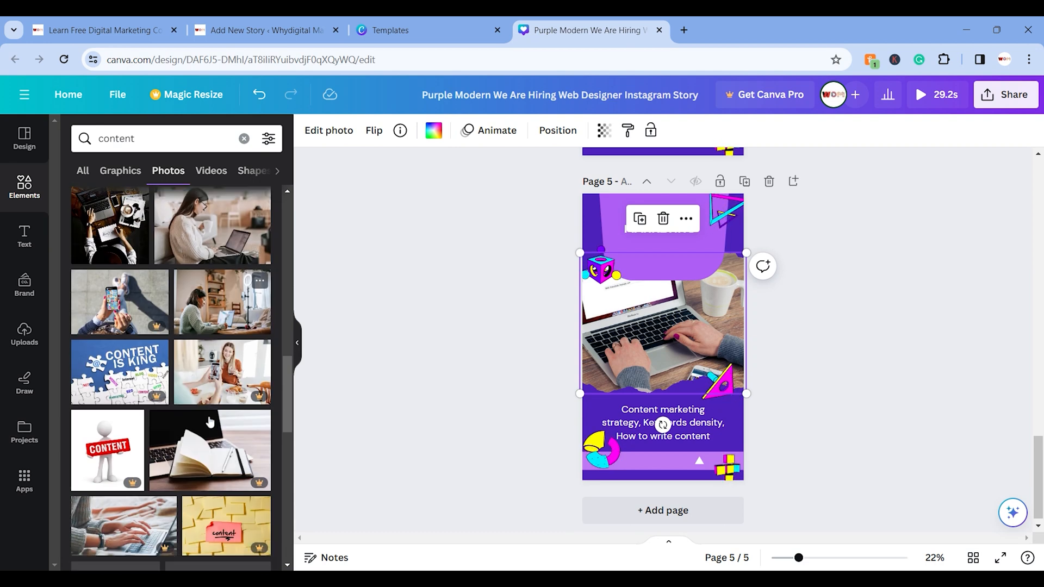
scroll(194, 383, "up", 12)
scroll(194, 383, "up", 5)
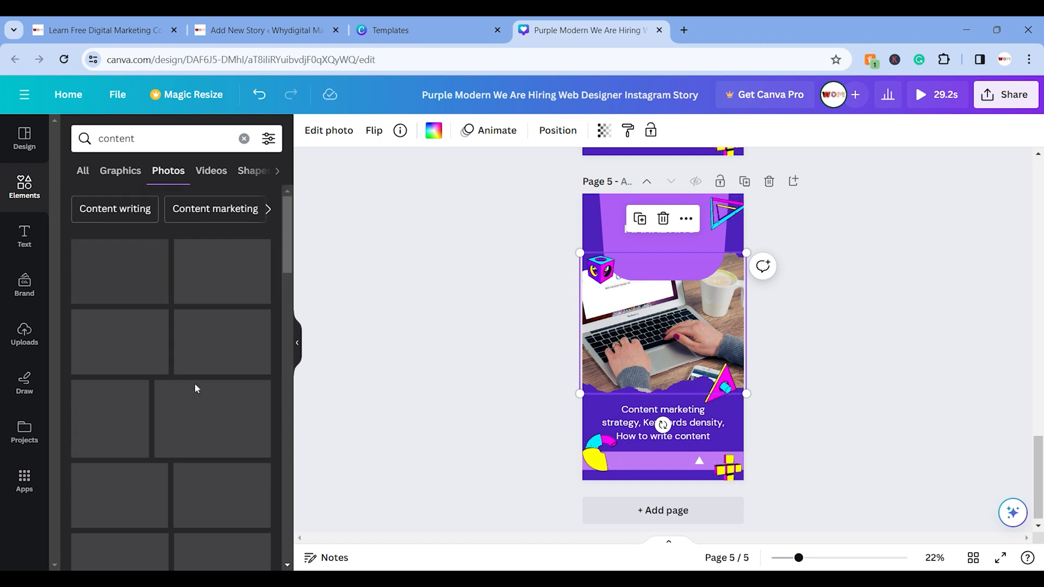
- Narrow the photo search to "Content marketing" and fill page 5's frame with the photo of people working at a desk with a tablet and papers
left_click(191, 212)
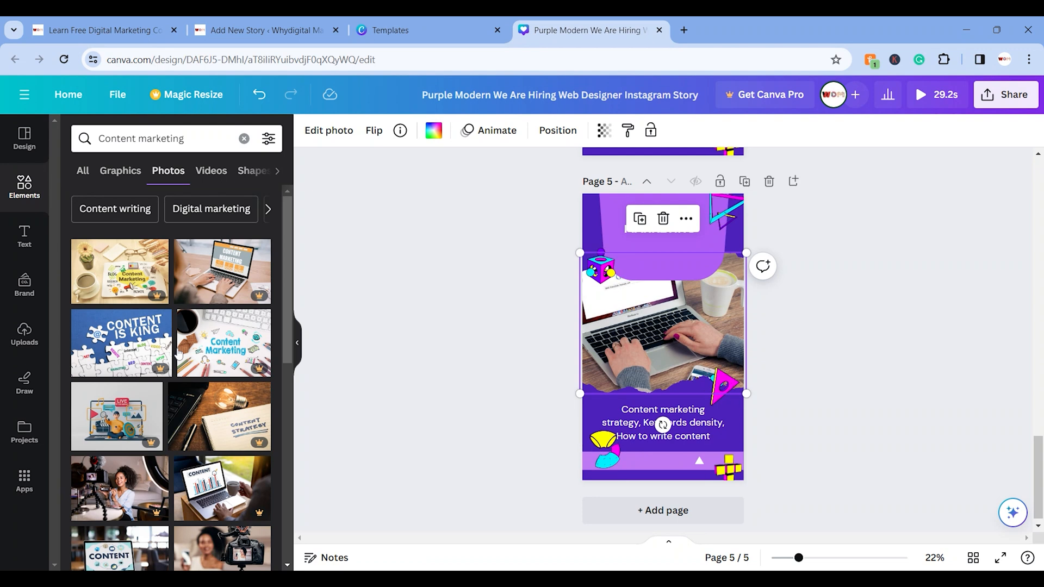
scroll(218, 391, "down", 5)
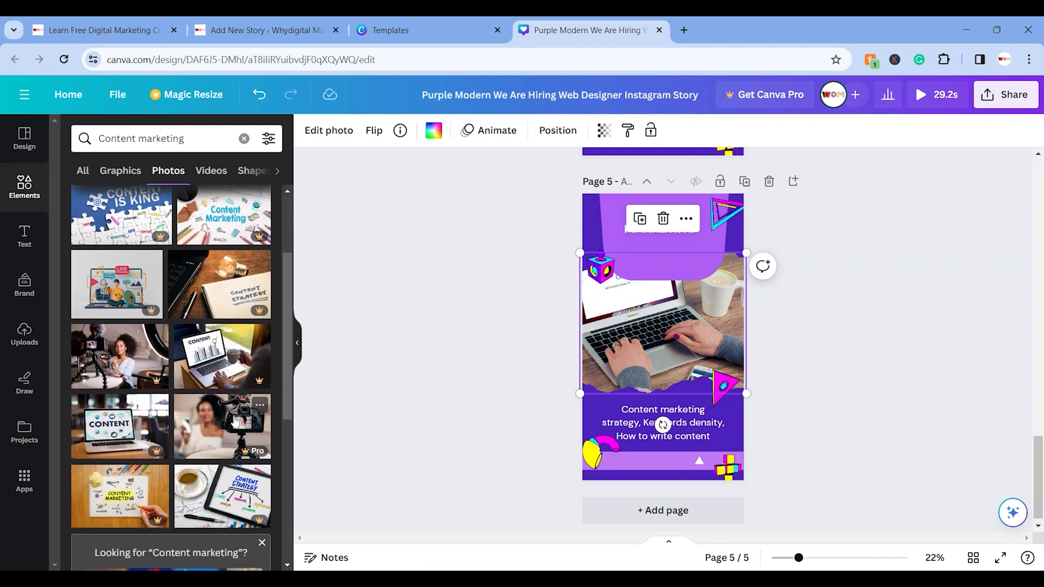
scroll(235, 421, "down", 3)
scroll(235, 422, "down", 10)
scroll(171, 378, "down", 5)
scroll(216, 335, "down", 3)
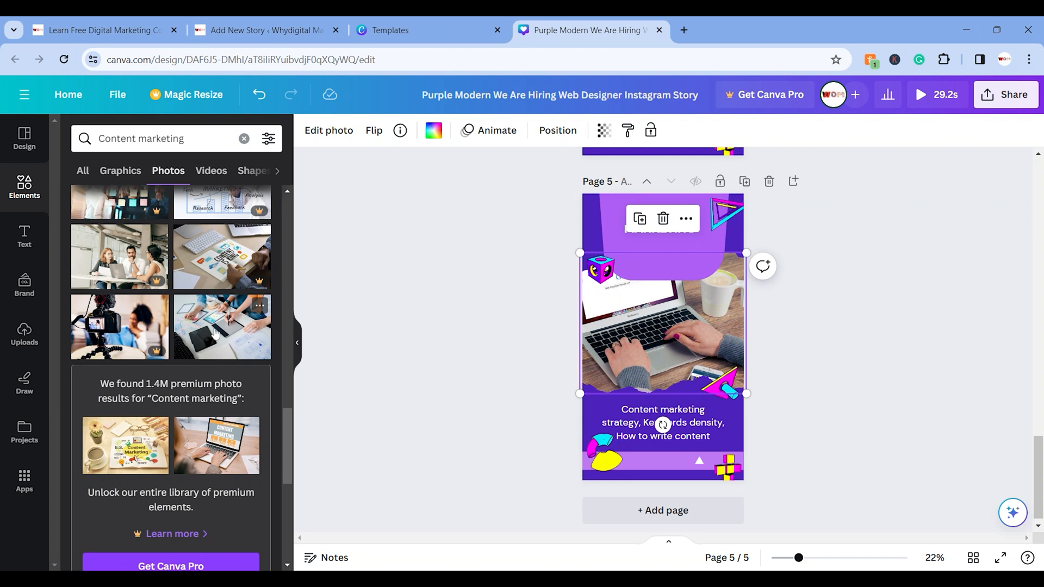
left_click_drag(216, 335, 663, 333)
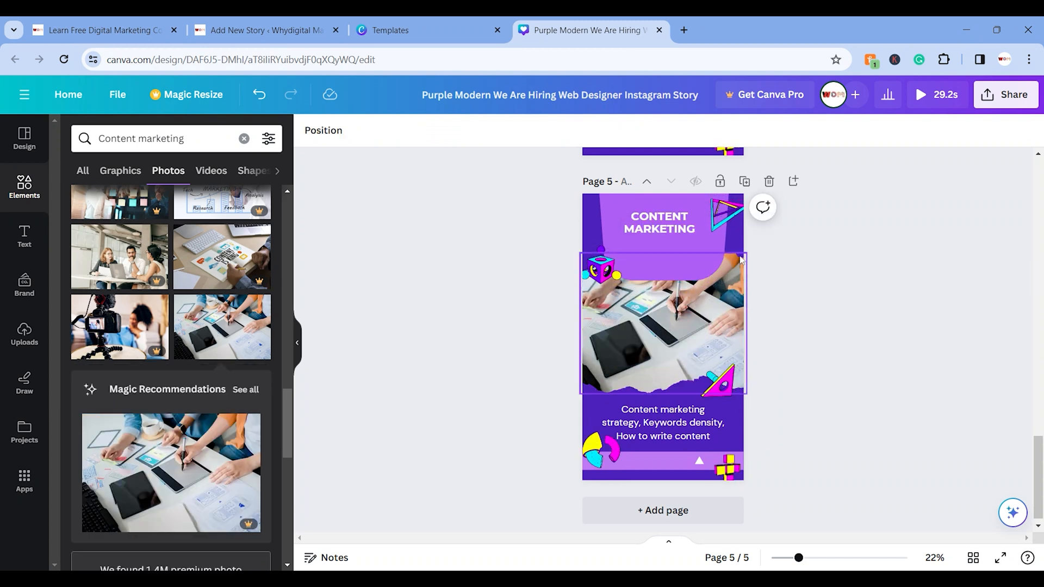
- Duplicate page 5 and select the whole heading text on the new page 6
left_click(745, 181)
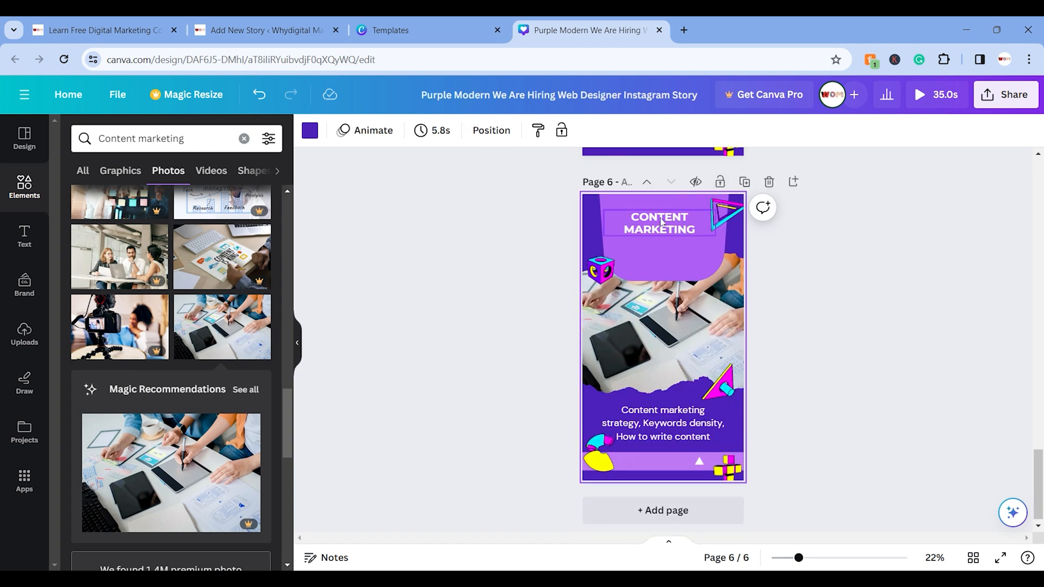
double_click(661, 222)
key("ctrl+a")
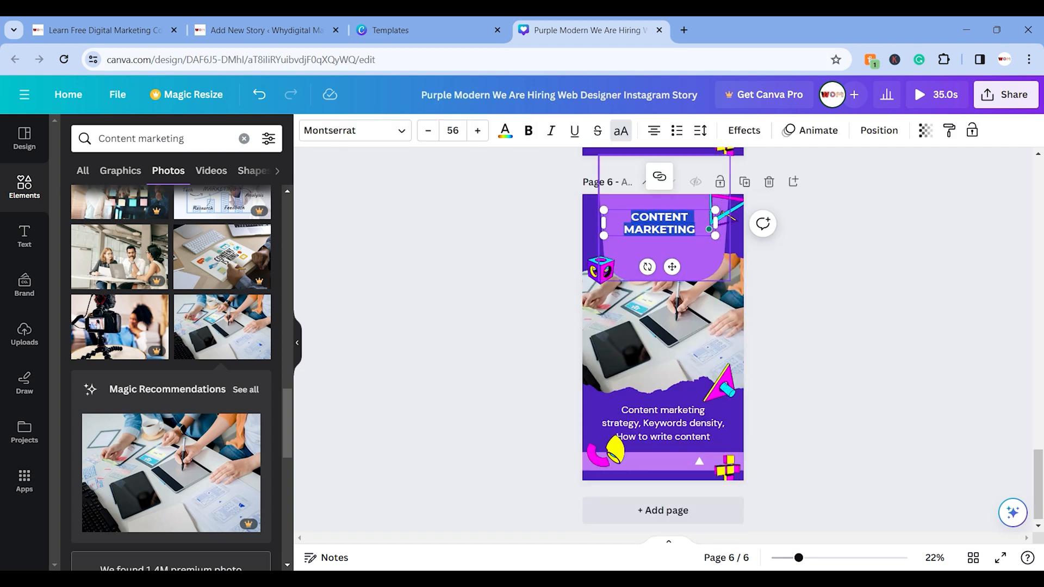
type("SUBSCIBE O")
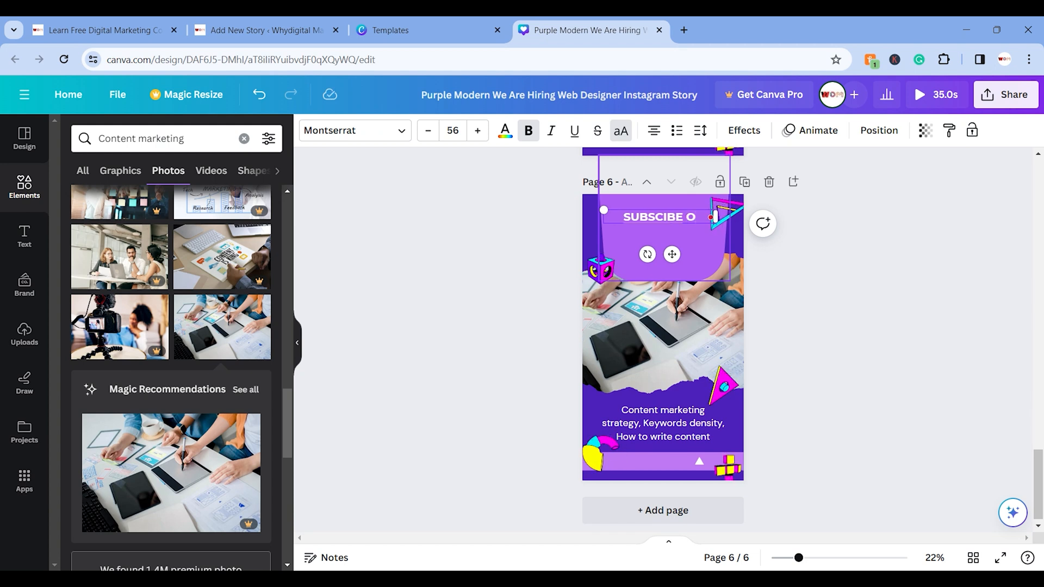
type("UR C")
key("BackSpace")
key("BackSpace")
key("BackSpace")
key("BackSpace")
key("BackSpace")
key("BackSpace")
key("BackSpace")
key("BackSpace")
key("BackSpace")
key("BackSpace")
key("BackSpace")
key("BackSpace")
key("BackSpace")
key("BackSpace")
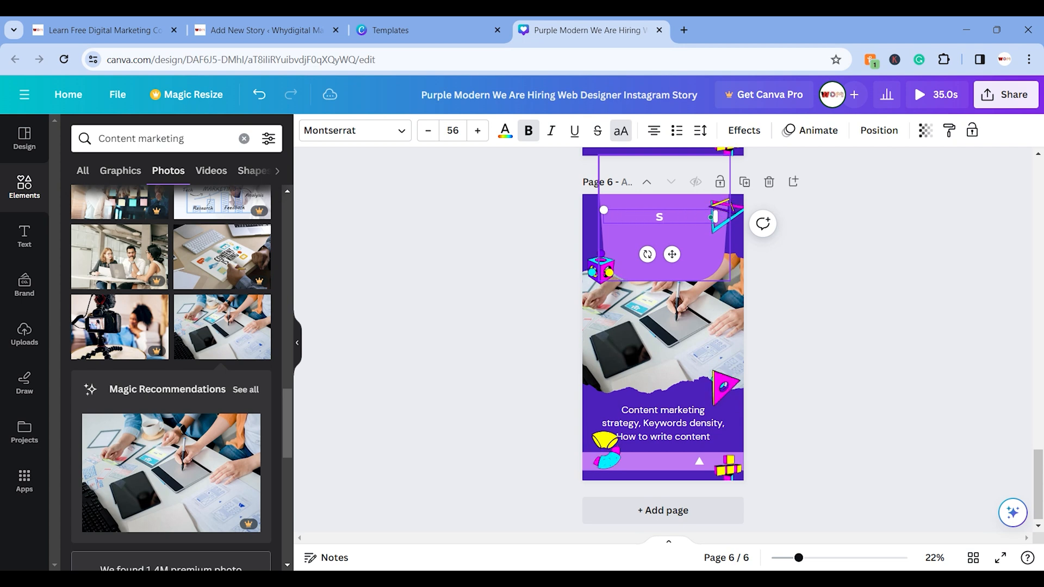
- Replace page 6's heading with "VISIT OUR WEBSITE TO GET MORE INFORMATION"
type("VISIT O")
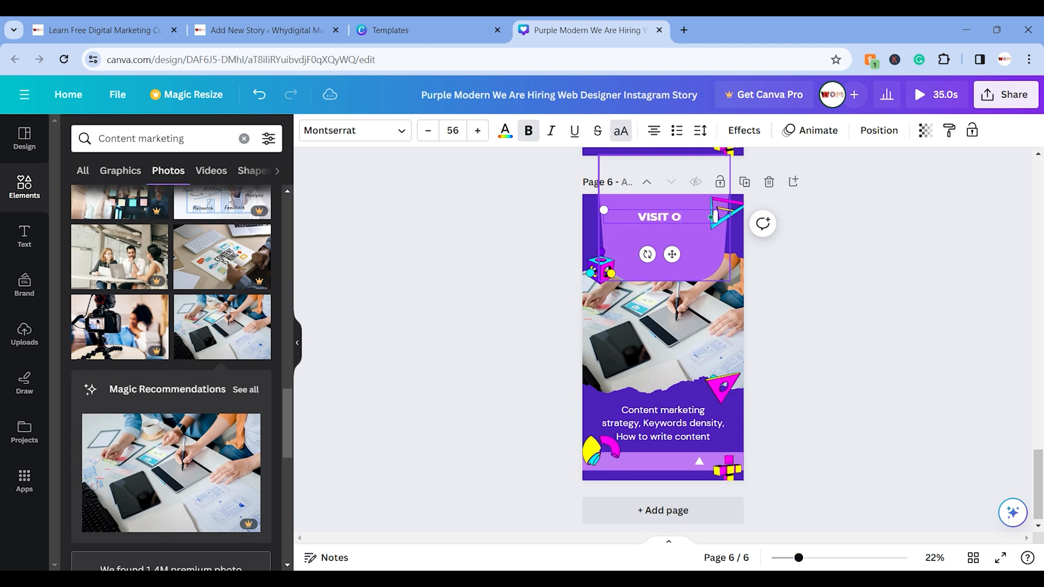
type("UR WEBSITE T")
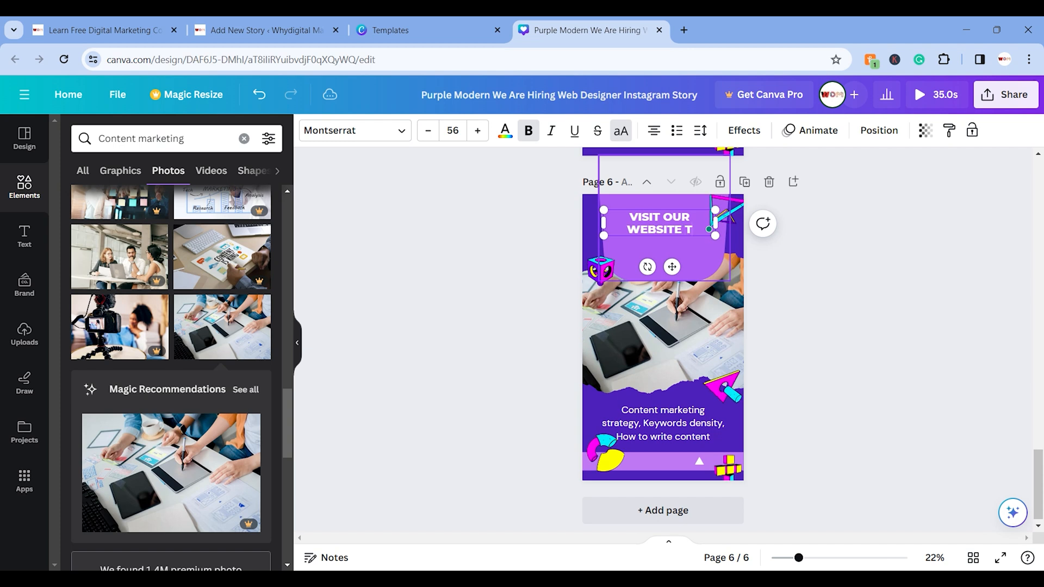
type("O GET MO")
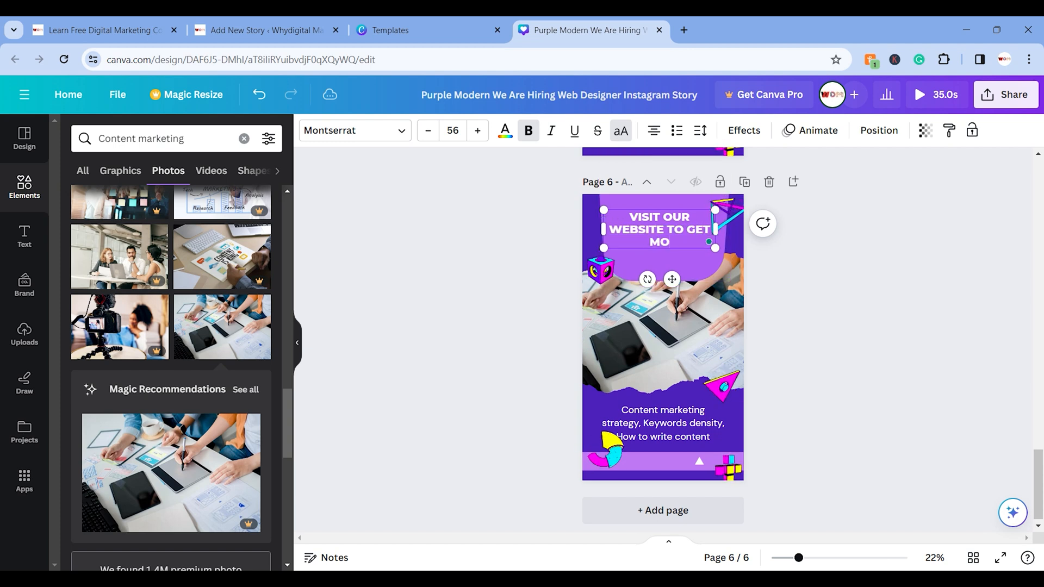
type("RE INFORMAT")
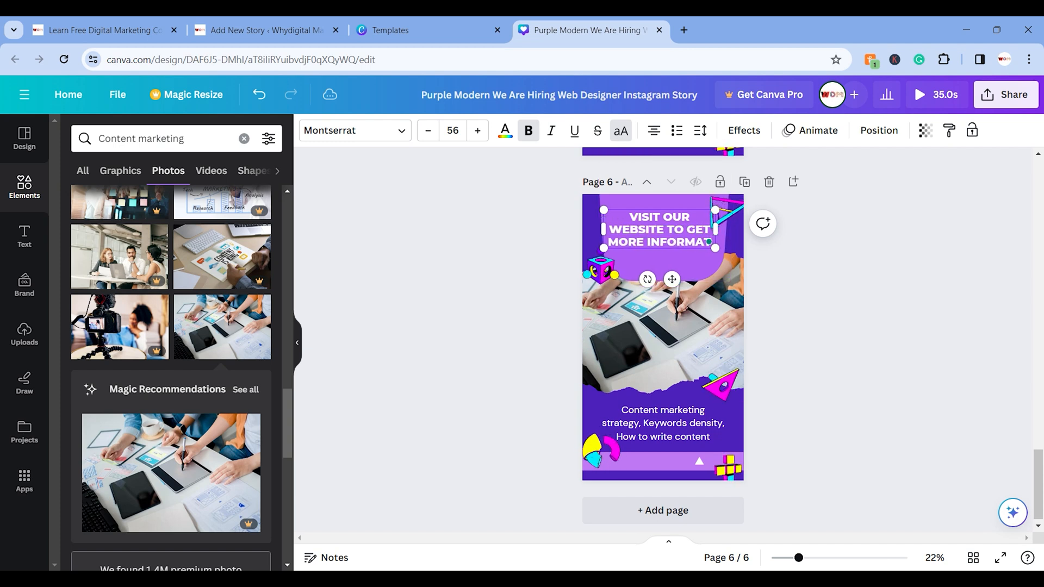
type("ION")
left_click(508, 277)
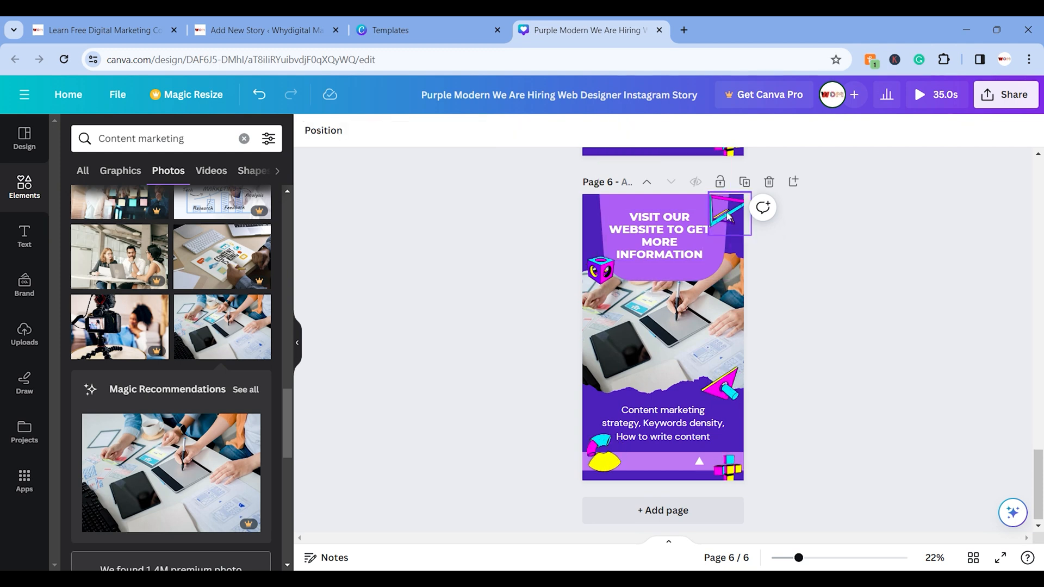
left_click(665, 253)
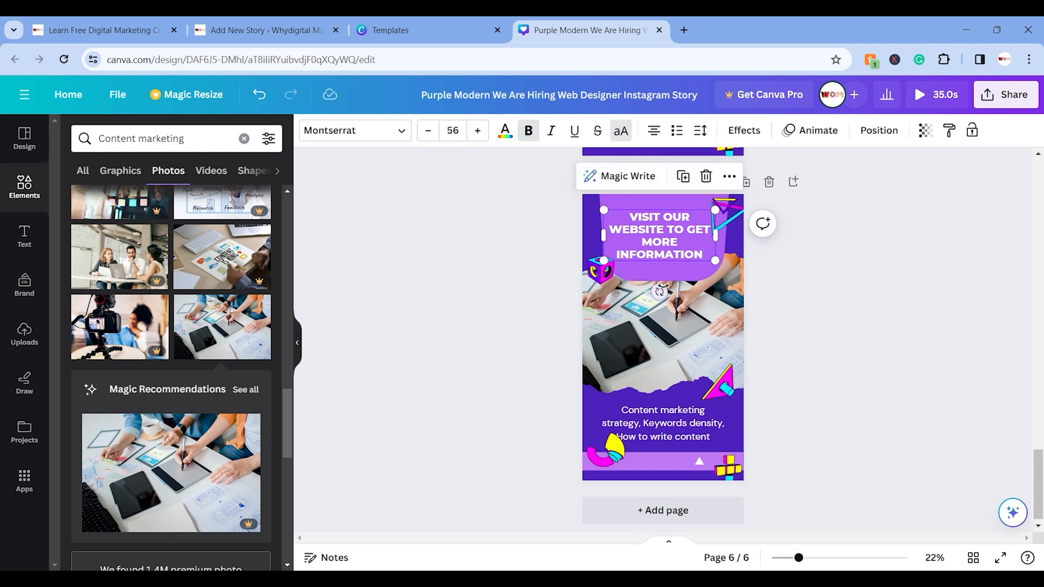
- Delete the image from page 6's photo frame, keeping the frame itself
left_click(661, 280)
left_click(663, 219)
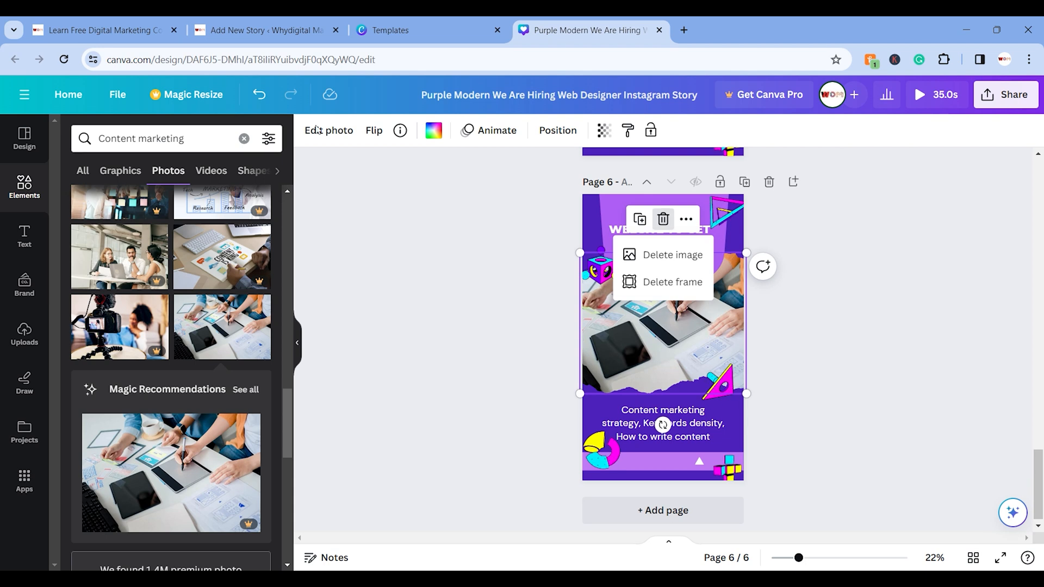
left_click(653, 252)
- Search the photos for "website" and fill page 6's frame with the picture of hands holding a tablet below SEO icons
triple_click(162, 139)
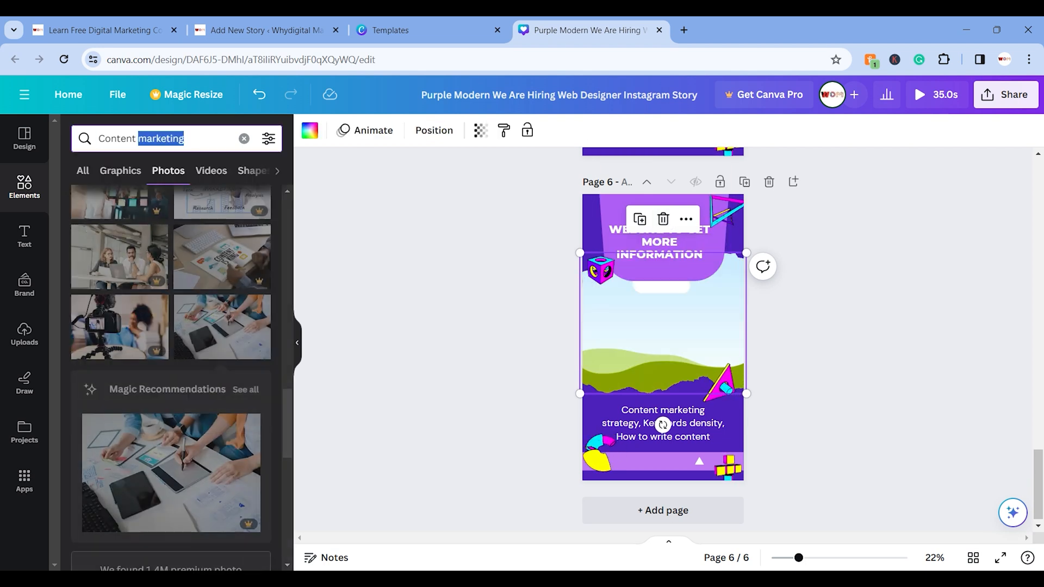
type("website")
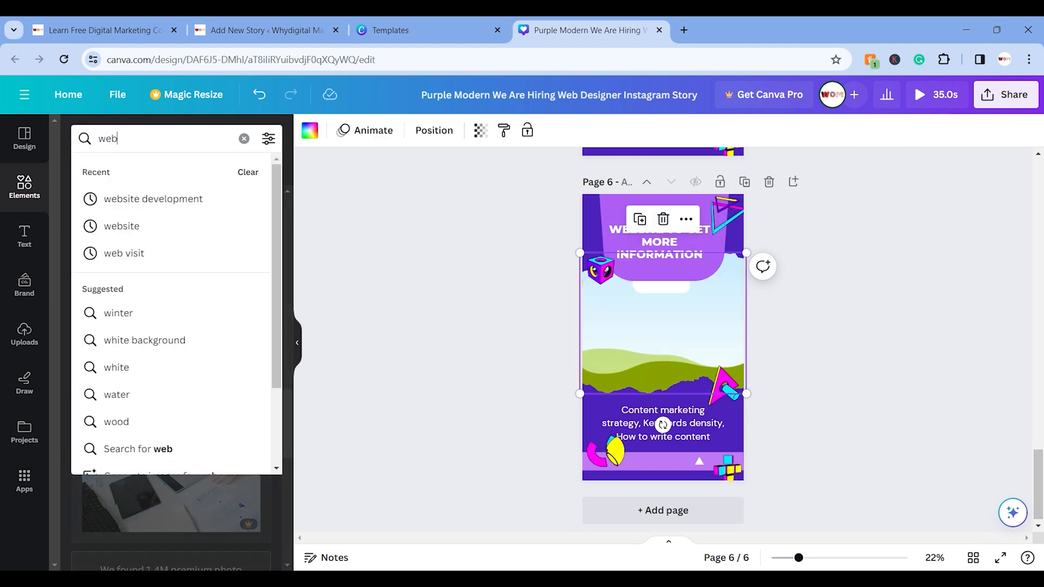
key("Return")
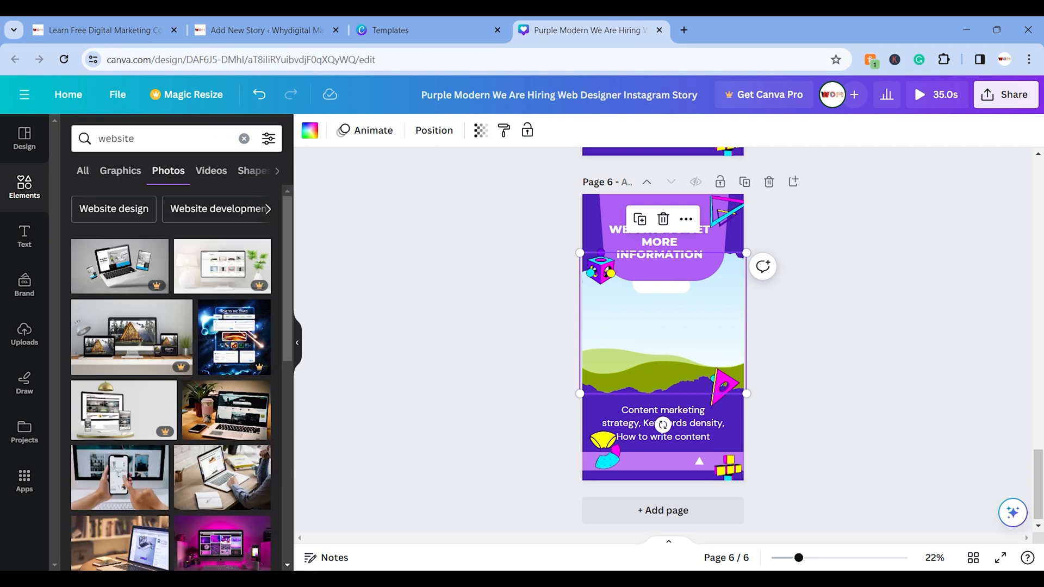
scroll(148, 392, "down", 5)
scroll(148, 392, "down", 10)
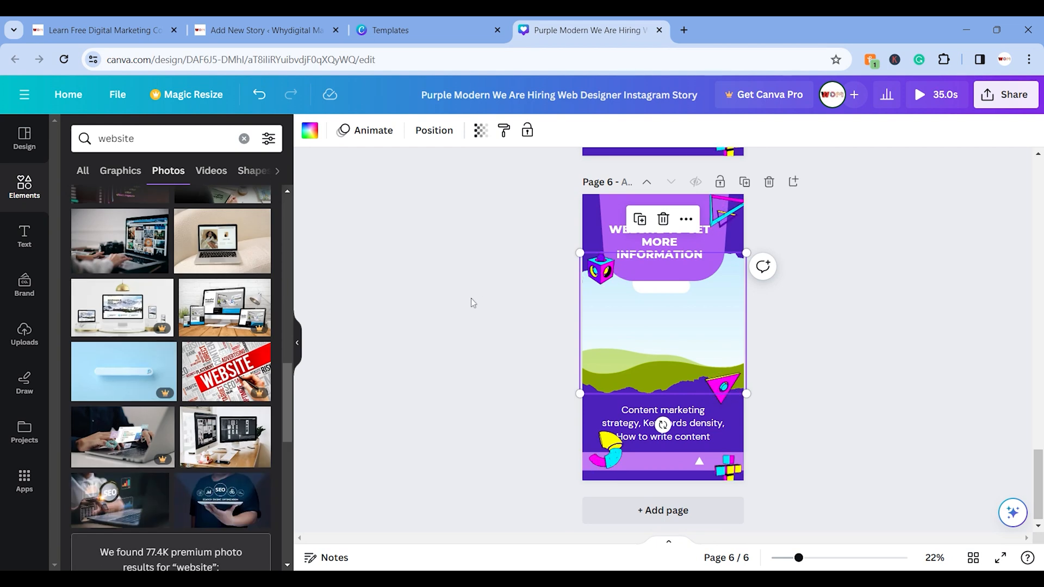
left_click(151, 142)
left_click(352, 263)
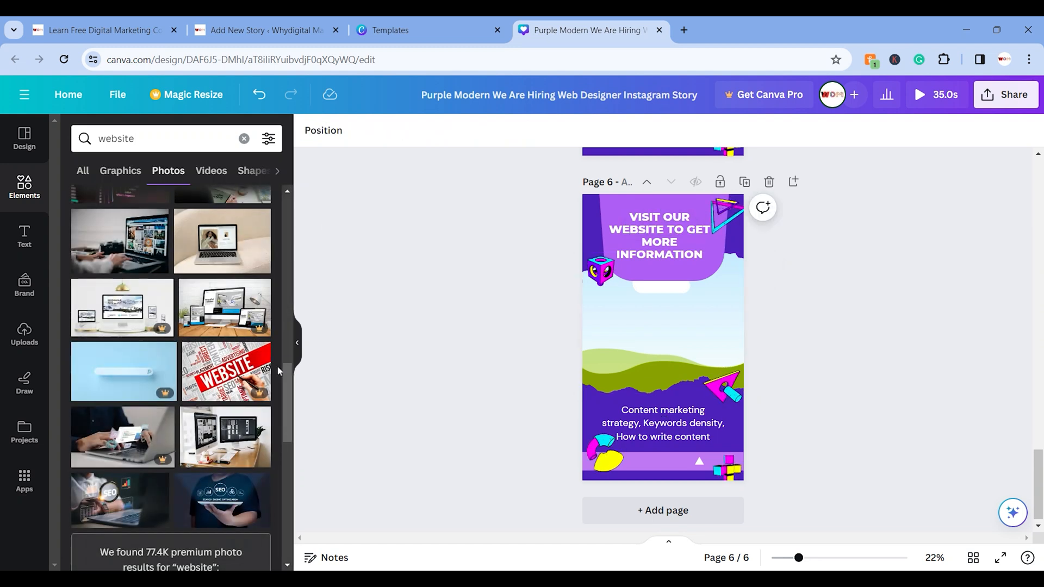
scroll(276, 366, "down", 4)
left_click(255, 269)
left_click_drag(663, 360, 664, 340)
left_click(492, 404)
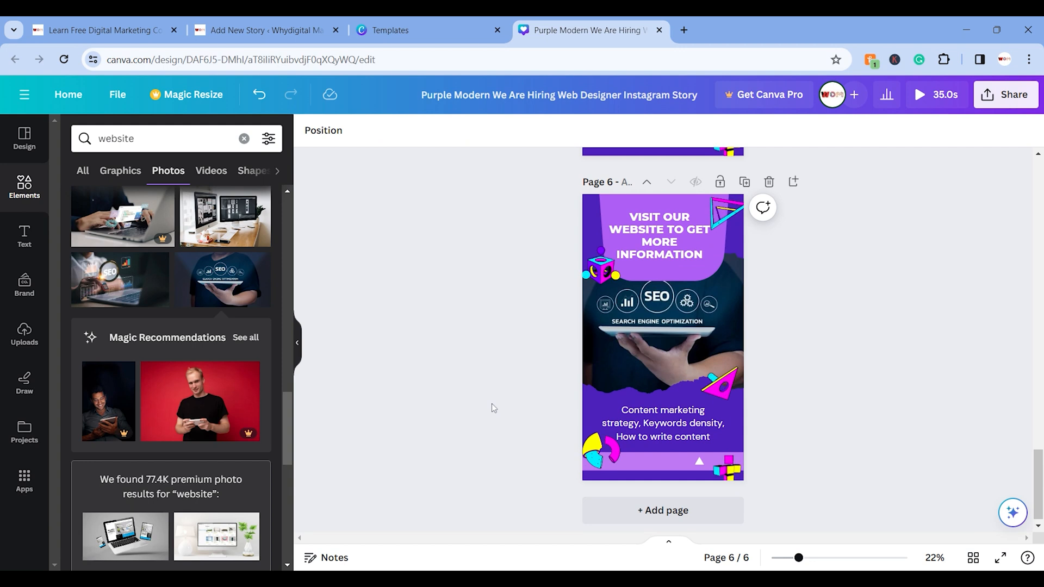
- Search the elements for "digital marketing" and show all matching photos
scroll(178, 360, "down", 3)
scroll(178, 360, "down", 5)
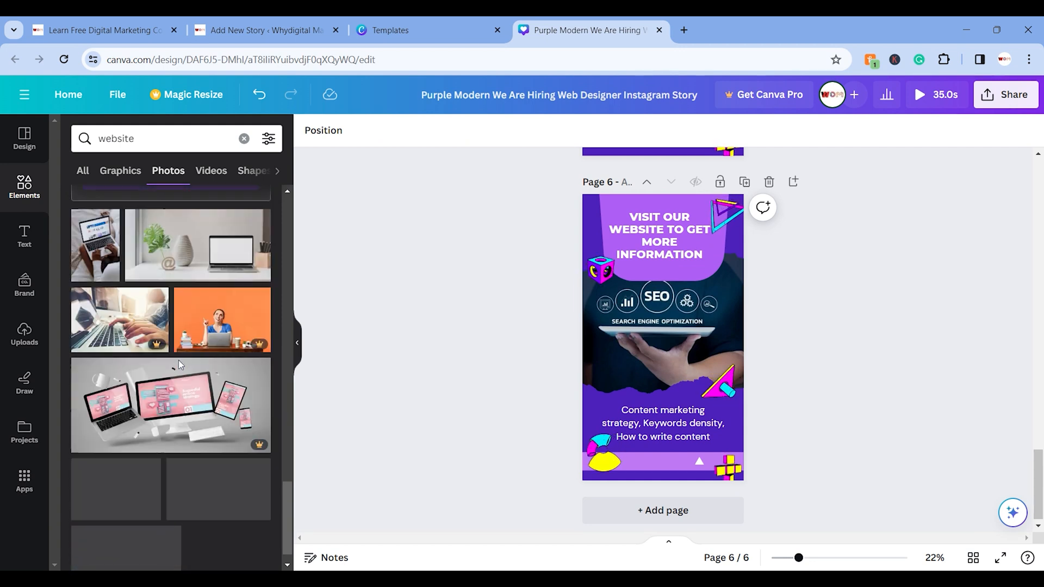
left_click(243, 139)
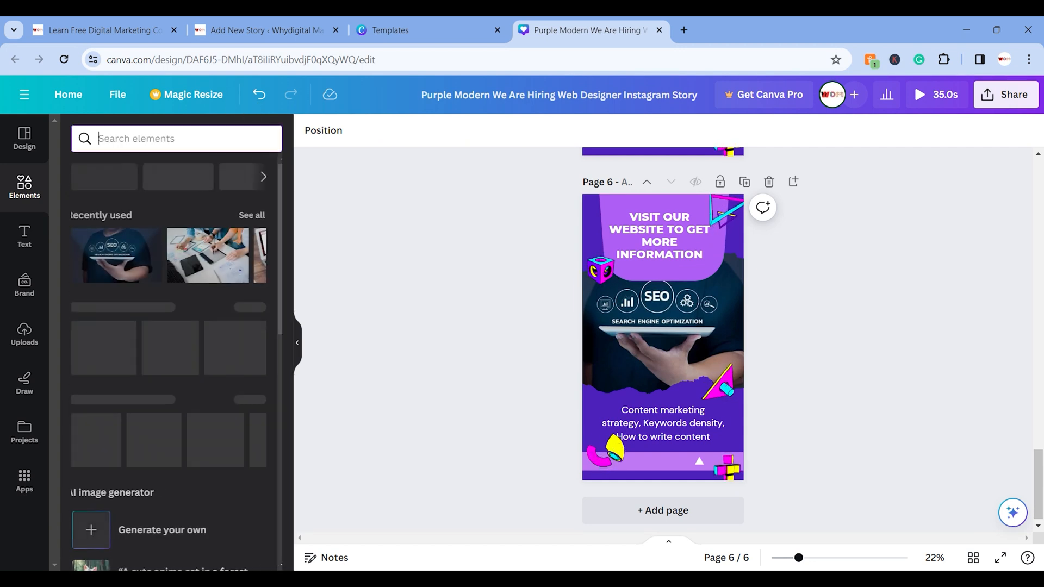
type("digital marketing")
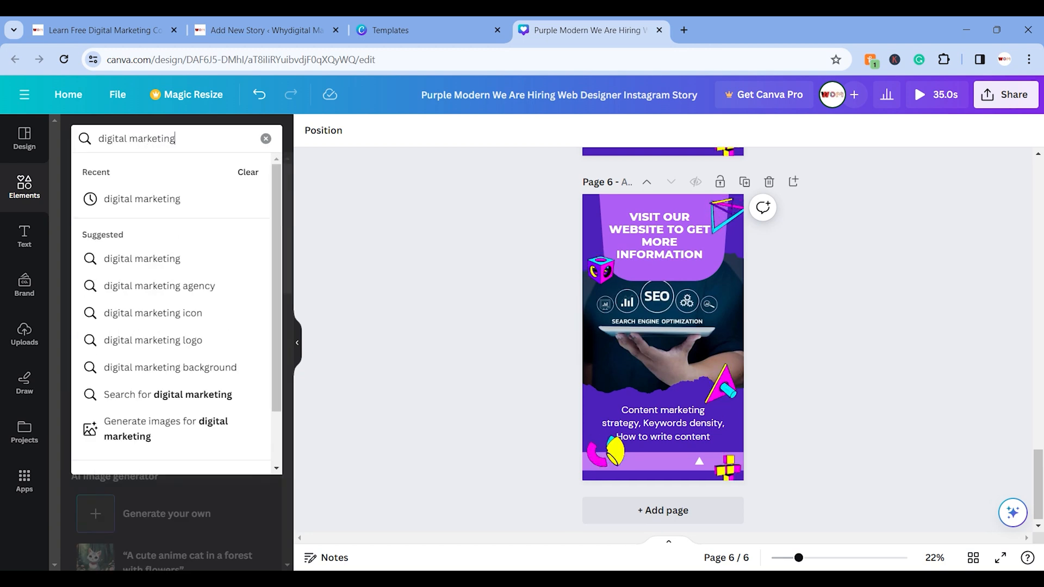
key("Return")
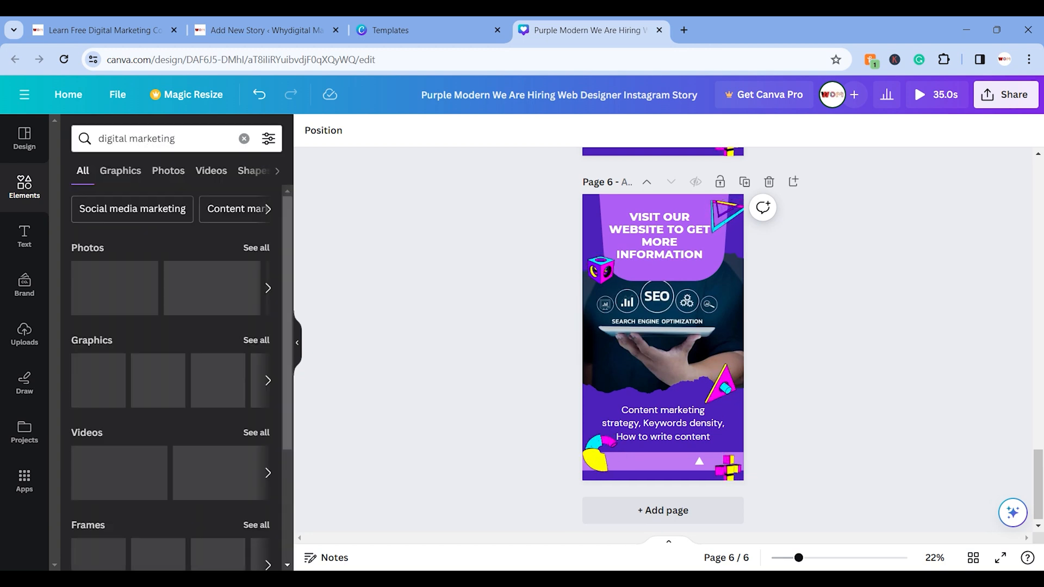
left_click(247, 249)
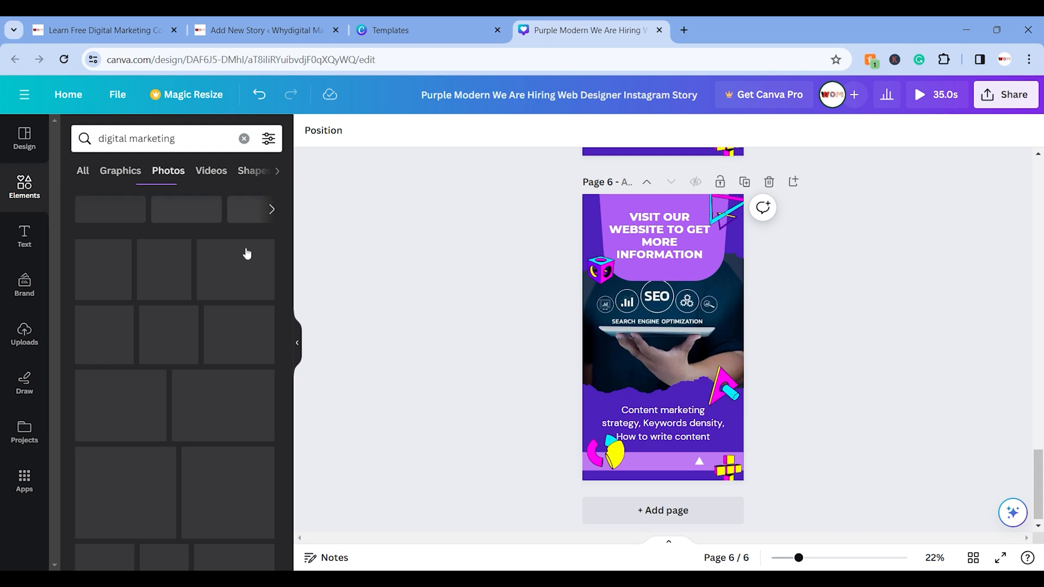
- Fill page 6's frame with the photo of hands typing on a laptop beside a coffee cup
scroll(210, 403, "down", 1)
scroll(210, 402, "down", 6)
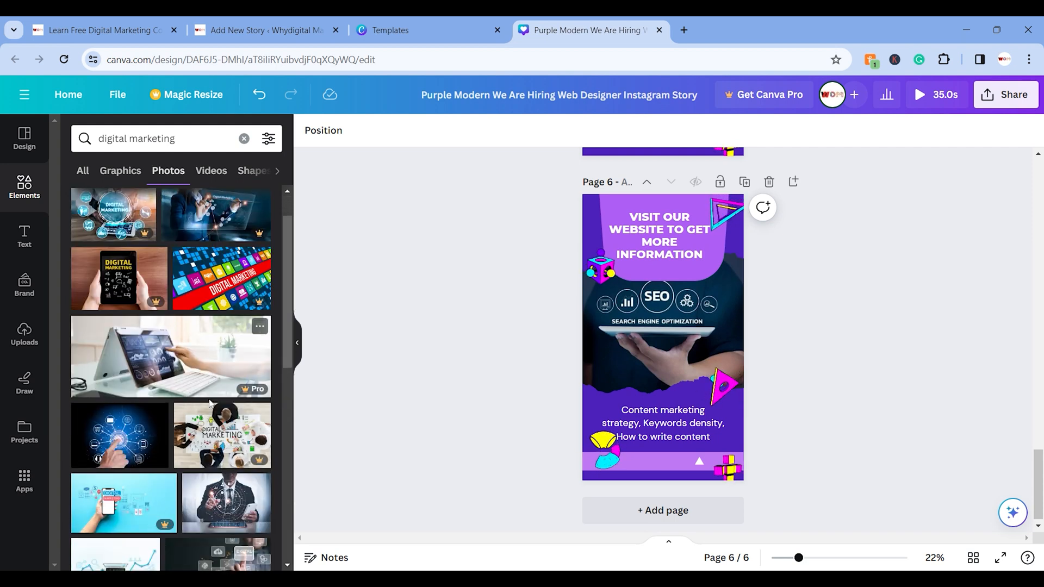
scroll(171, 381, "down", 3)
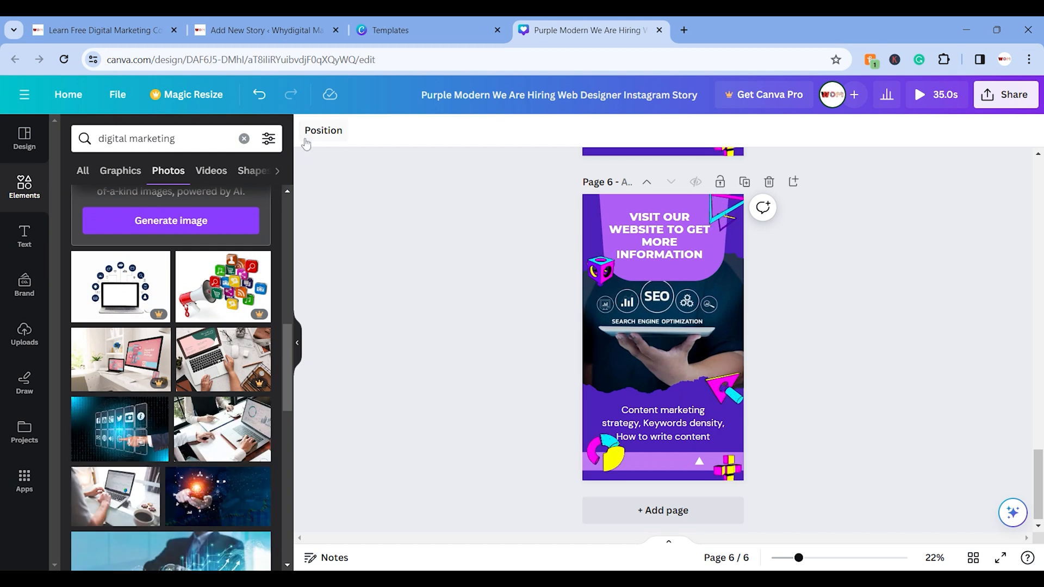
scroll(249, 362, "down", 2)
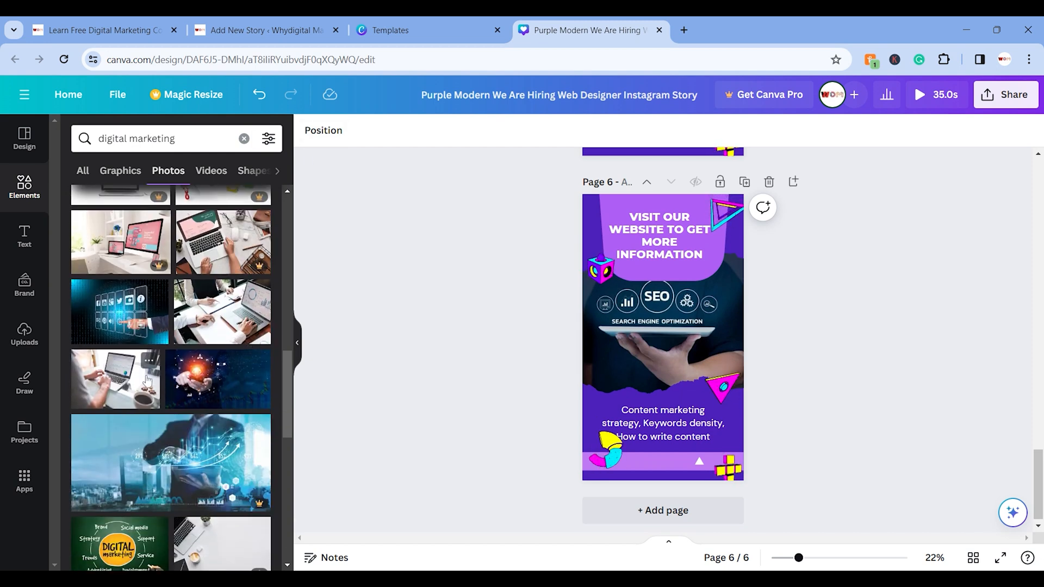
left_click(125, 373)
left_click_drag(677, 349, 708, 340)
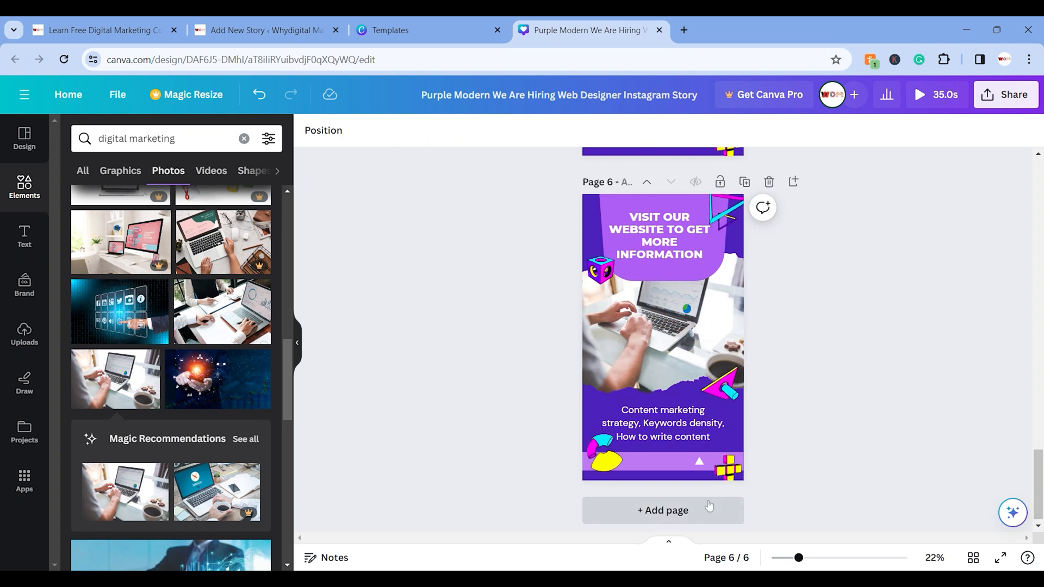
- Delete the content marketing caption from page 6 and undo the deletion
left_click(672, 420)
left_click(710, 370)
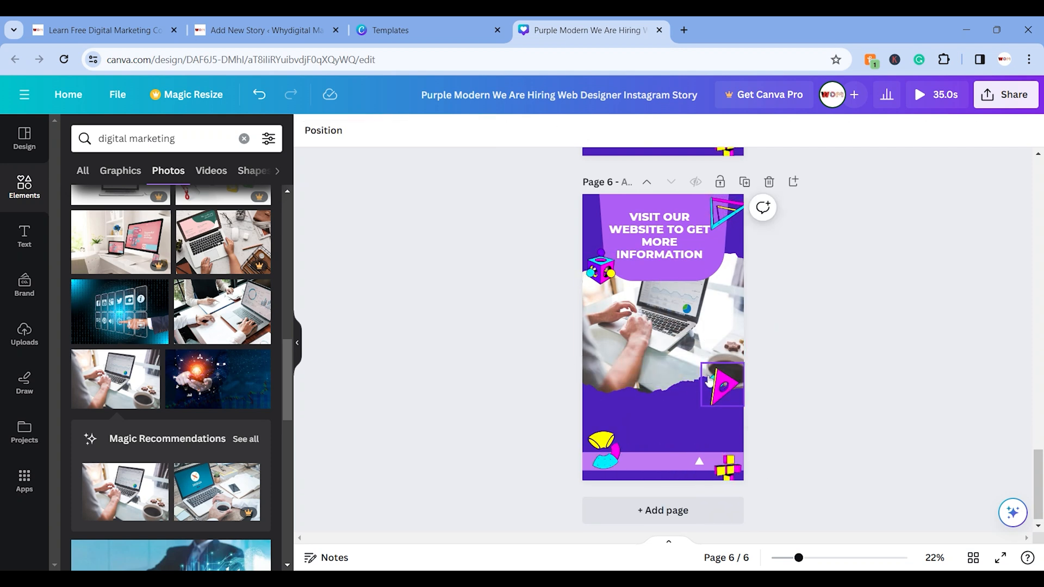
key("ctrl+z")
- Replace page 6's caption with "Vist Now", move it slightly down and correct the spelling to "Visit"
left_click(656, 435)
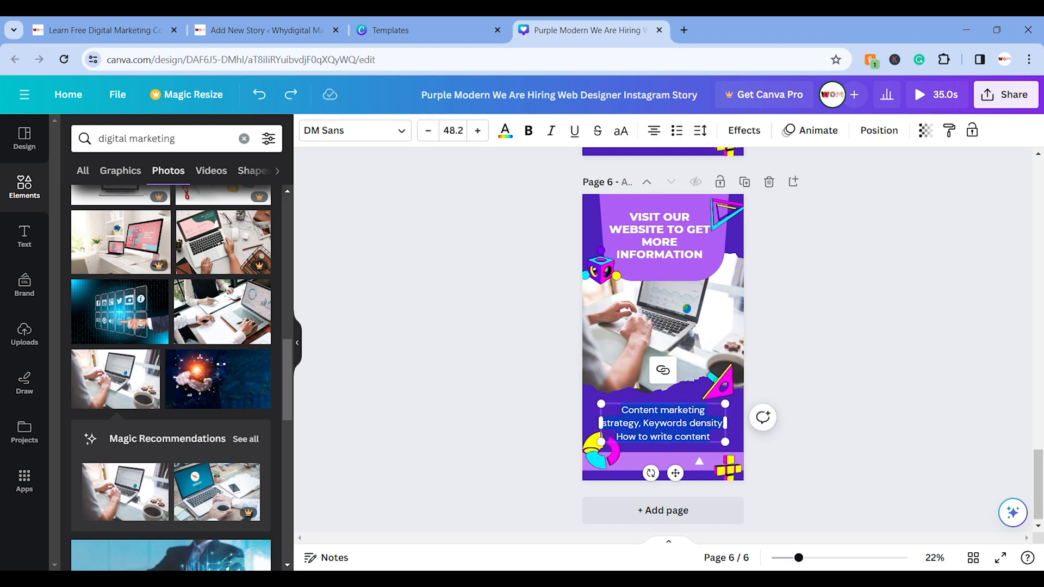
key("BackSpace")
type("Vist Now")
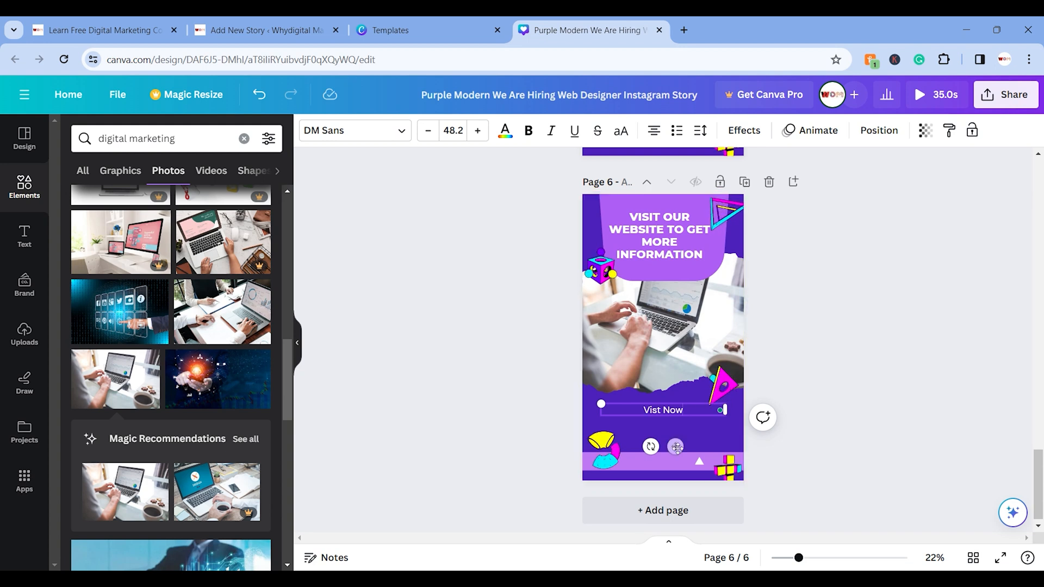
left_click_drag(675, 446, 677, 457)
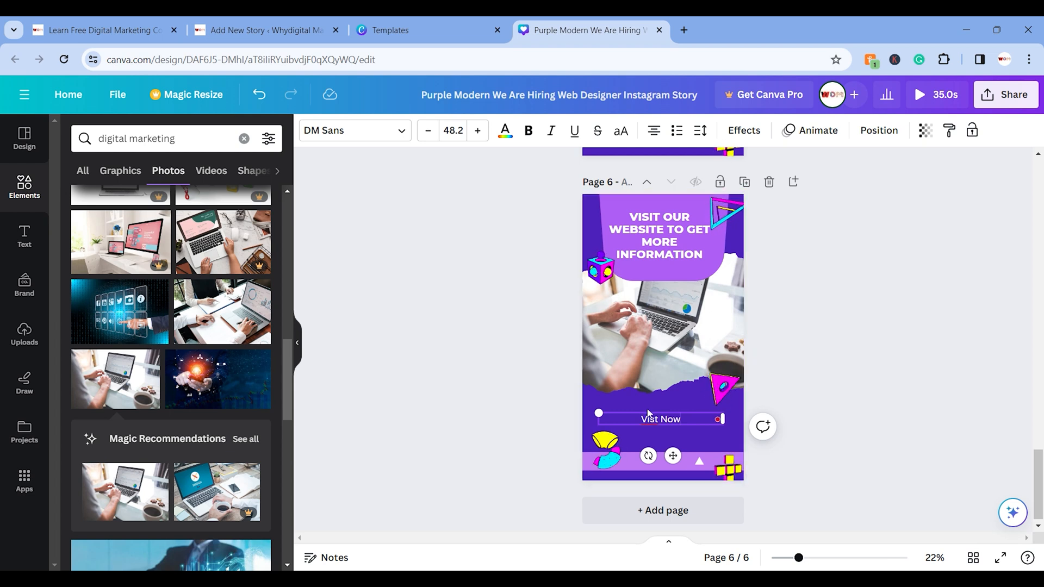
mouse_move(650, 420)
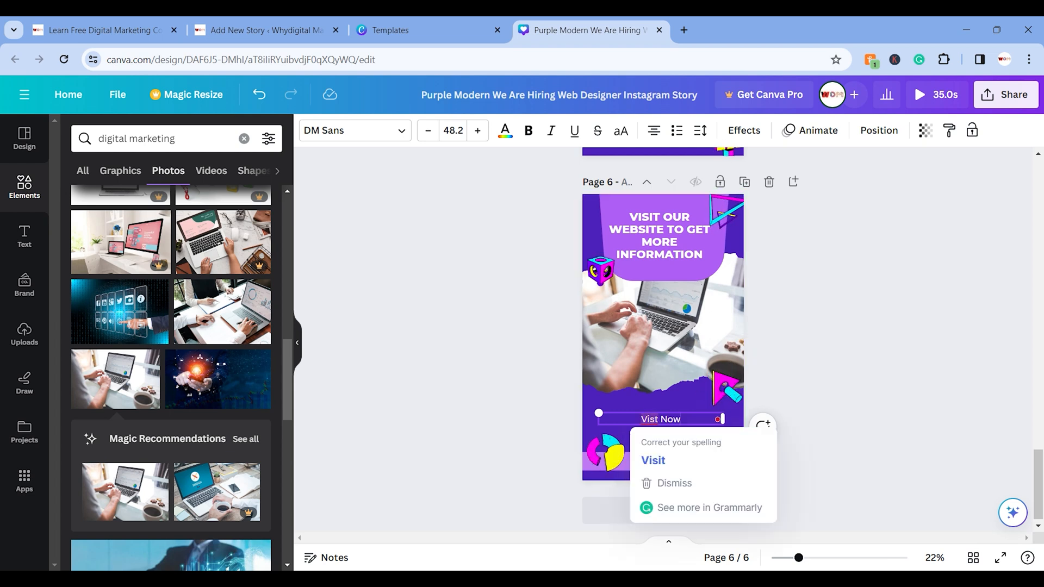
left_click(653, 461)
- Delete the "Visit Now" caption from page 6
left_click(687, 421)
key("Delete")
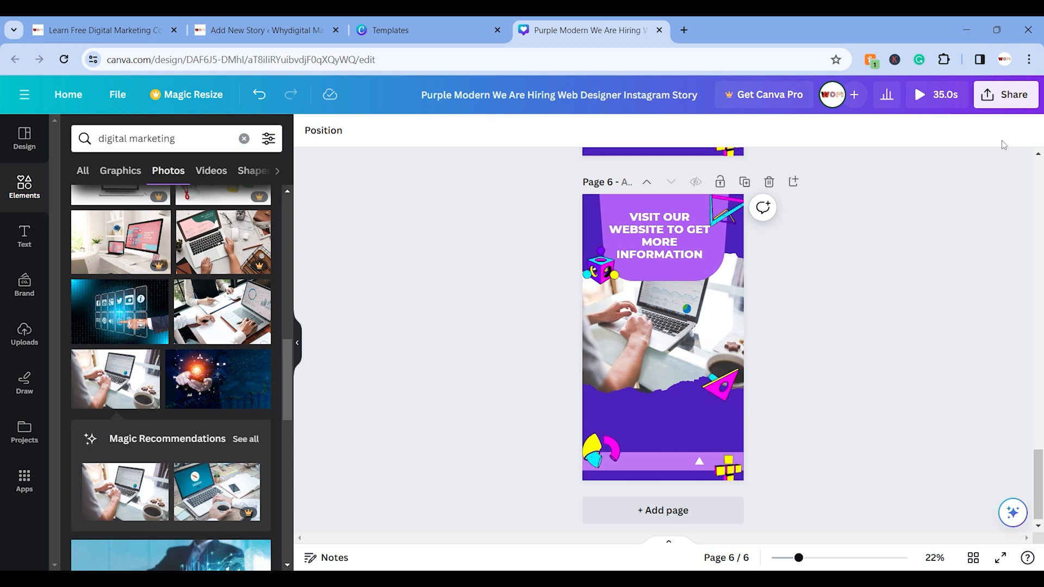
left_click(1006, 95)
left_click(818, 435)
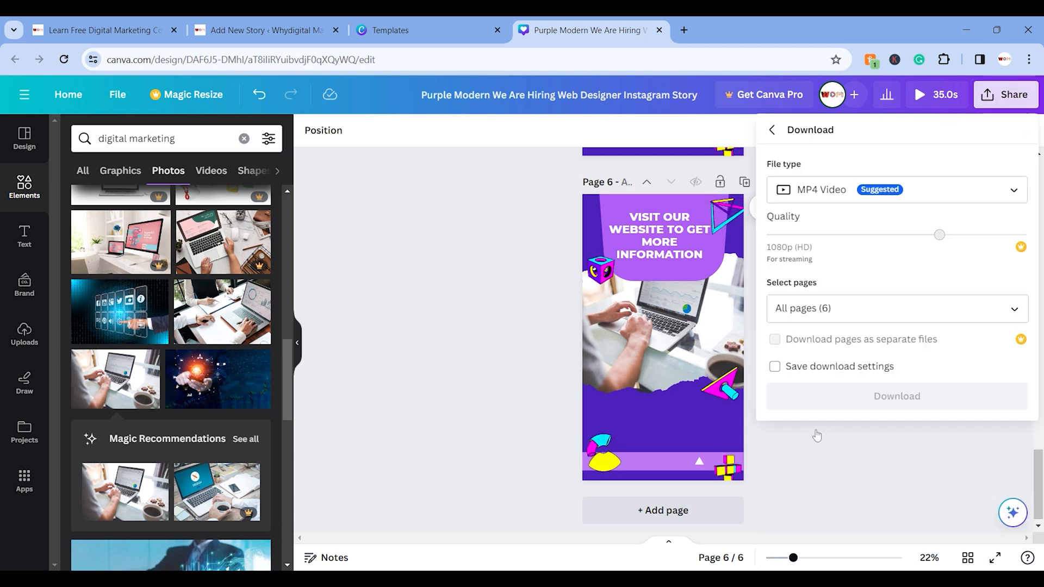
left_click(438, 381)
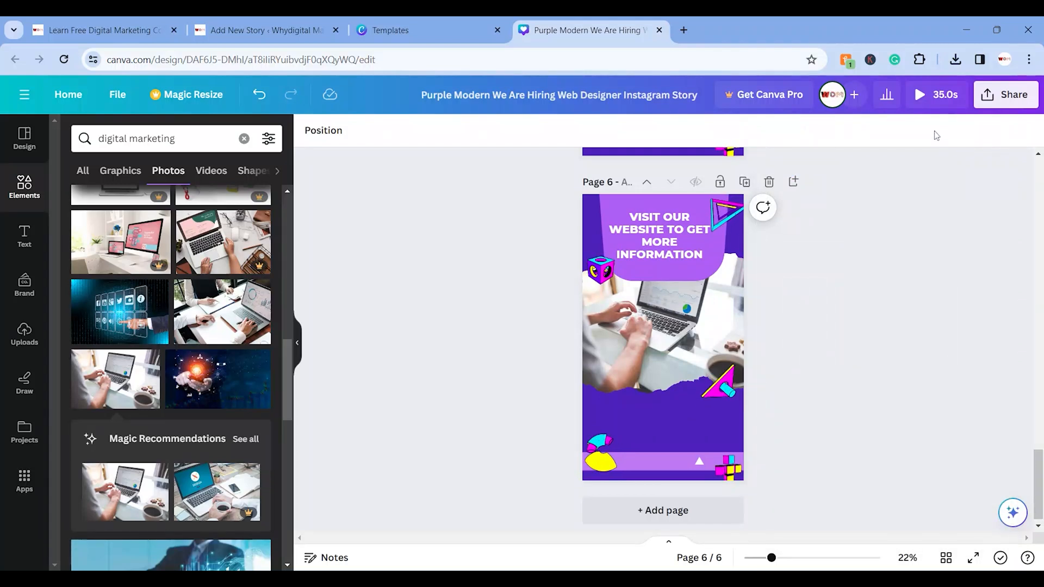
- Download all six pages of the story as JPG files and close the Templates browser tab
left_click(1006, 94)
left_click(836, 446)
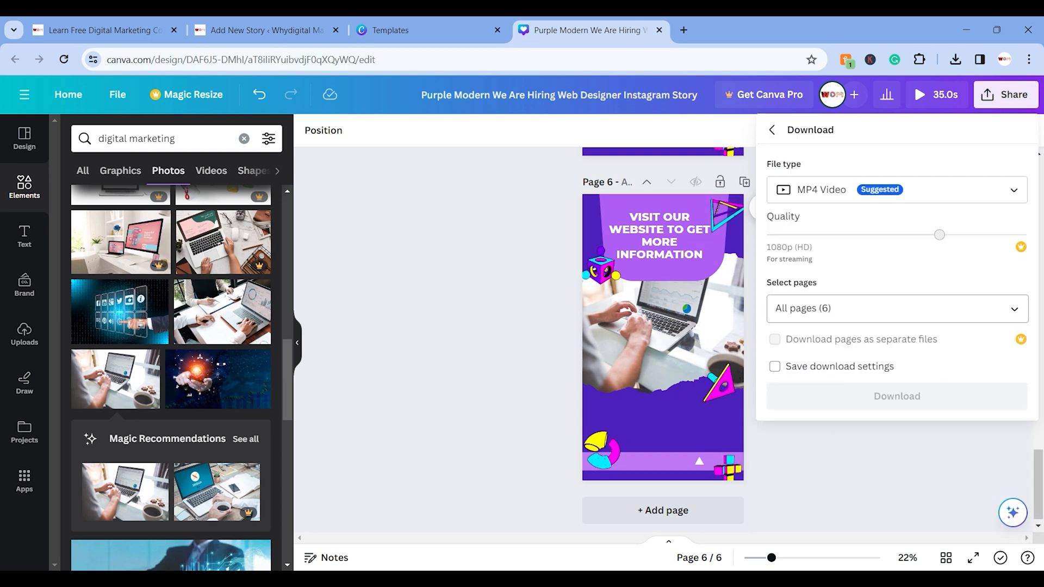
left_click(818, 188)
scroll(816, 272, "up", 3)
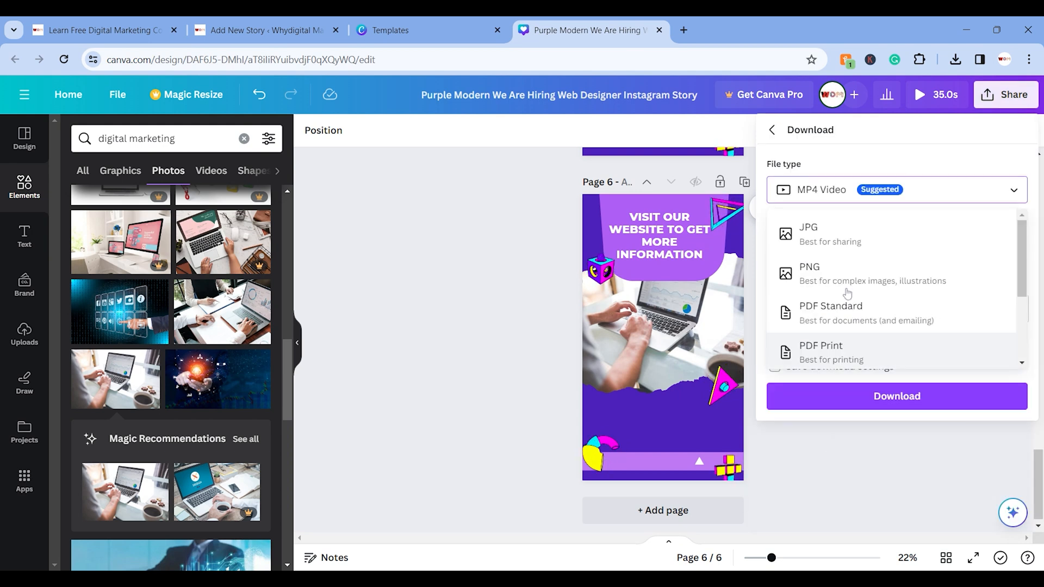
left_click(820, 250)
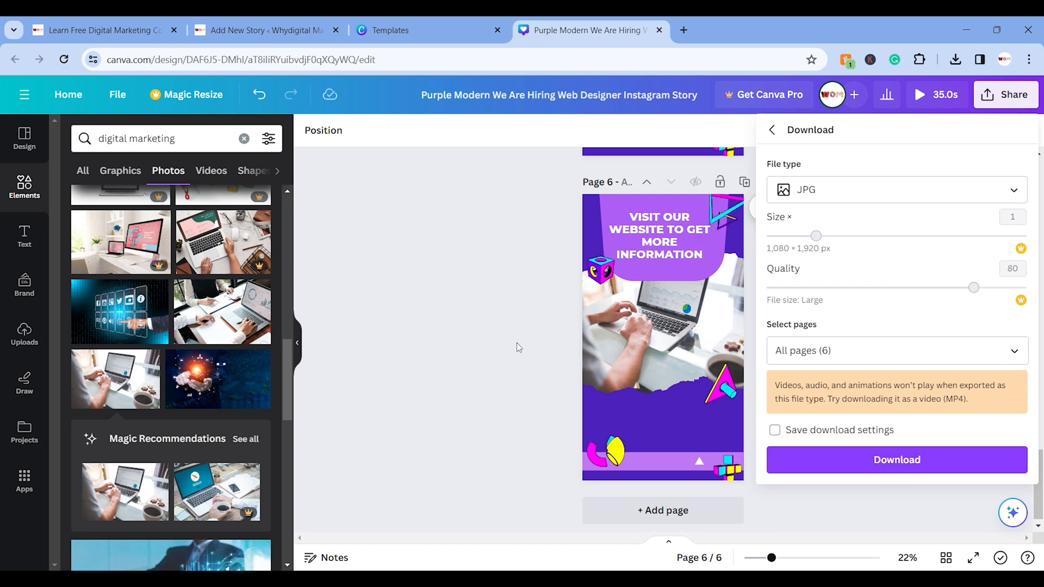
left_click(852, 465)
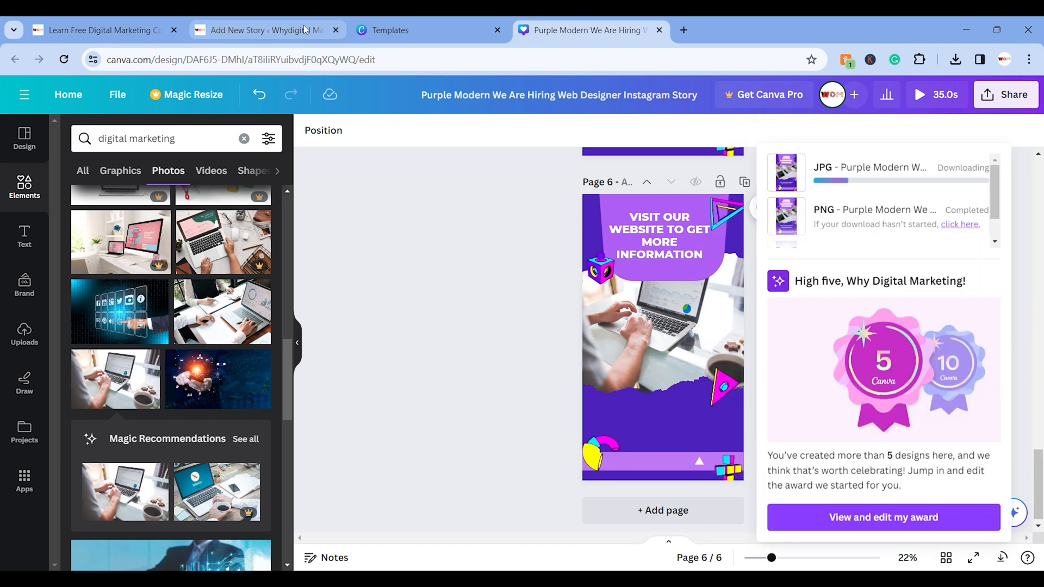
left_click(498, 31)
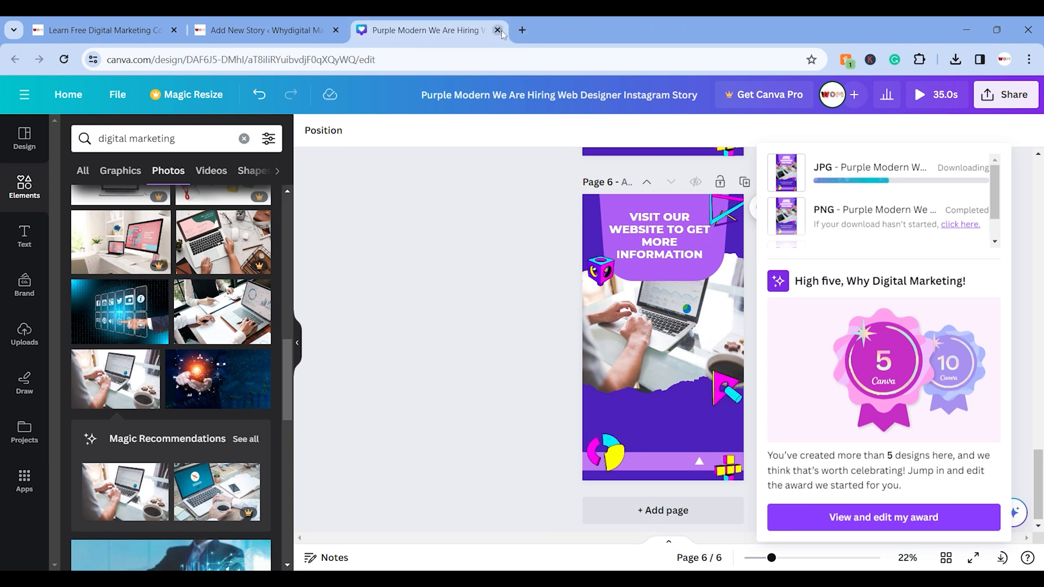
- Close the Canva design tab and create a new story from the WordPress Web Stories dashboard
left_click(498, 31)
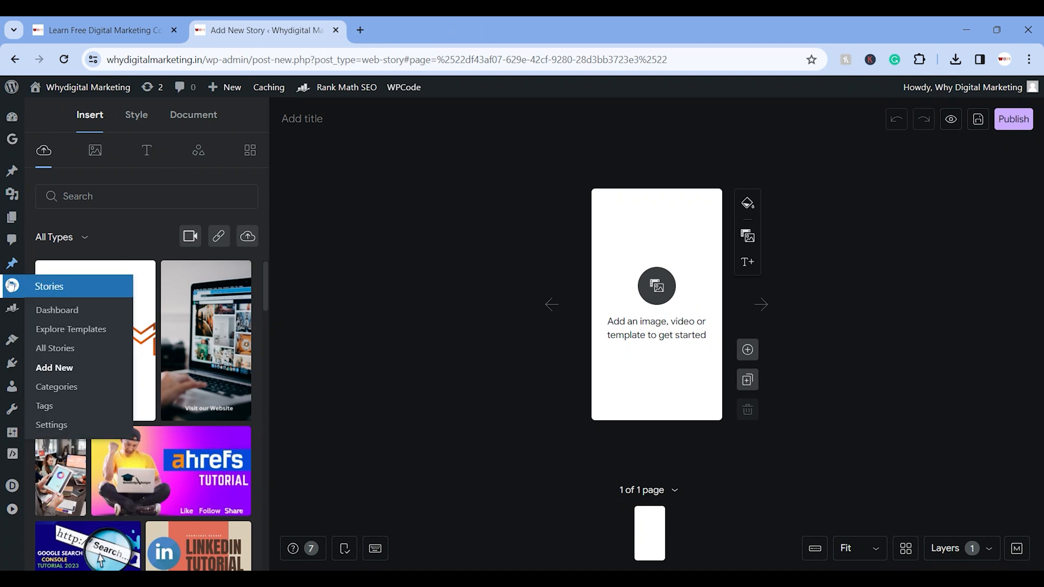
left_click(46, 289)
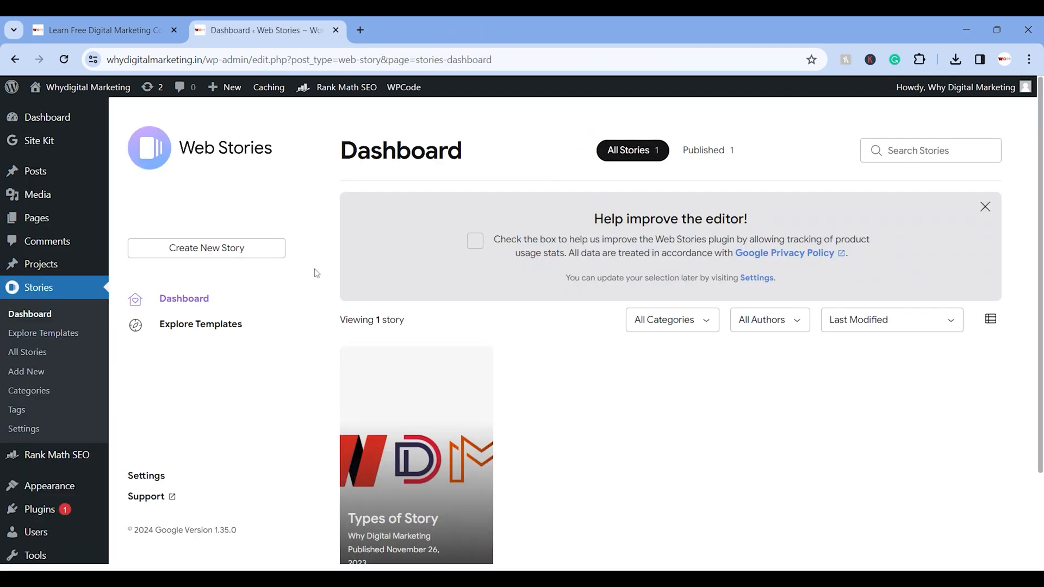
left_click(196, 254)
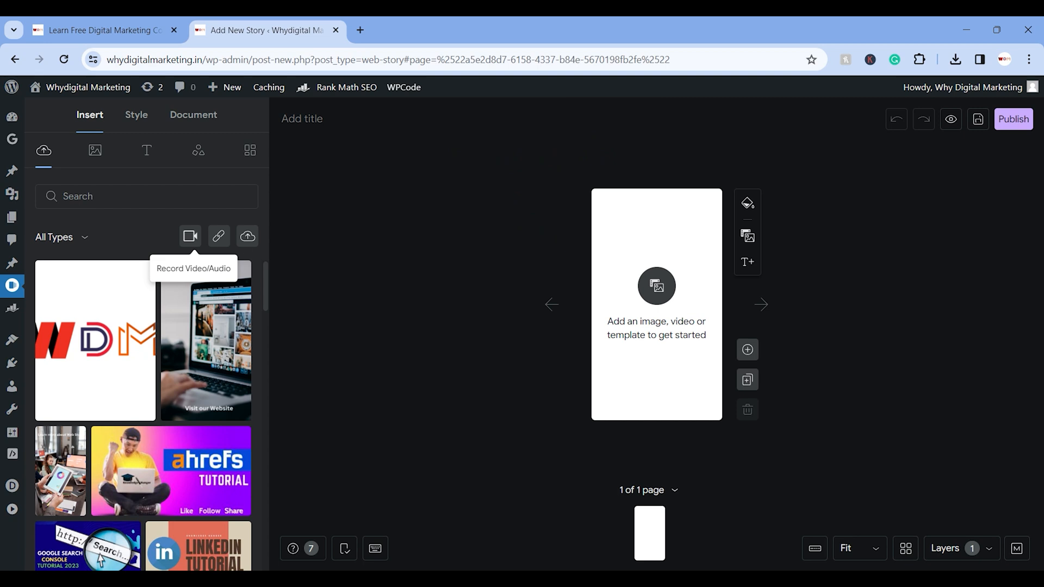
- Look through the blank page's media options, the media library, the third-party images and the style settings
left_click(652, 299)
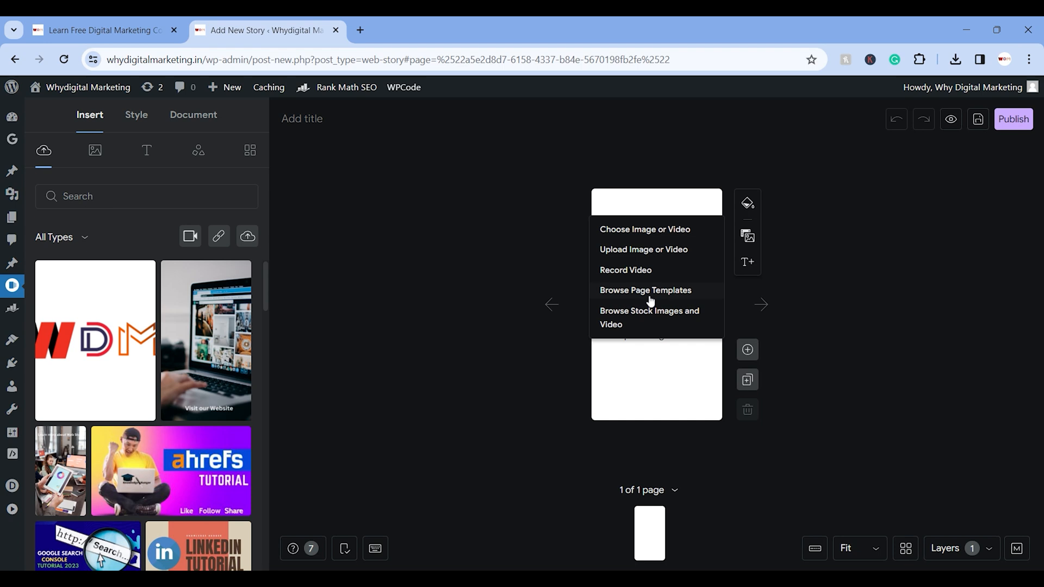
left_click(525, 264)
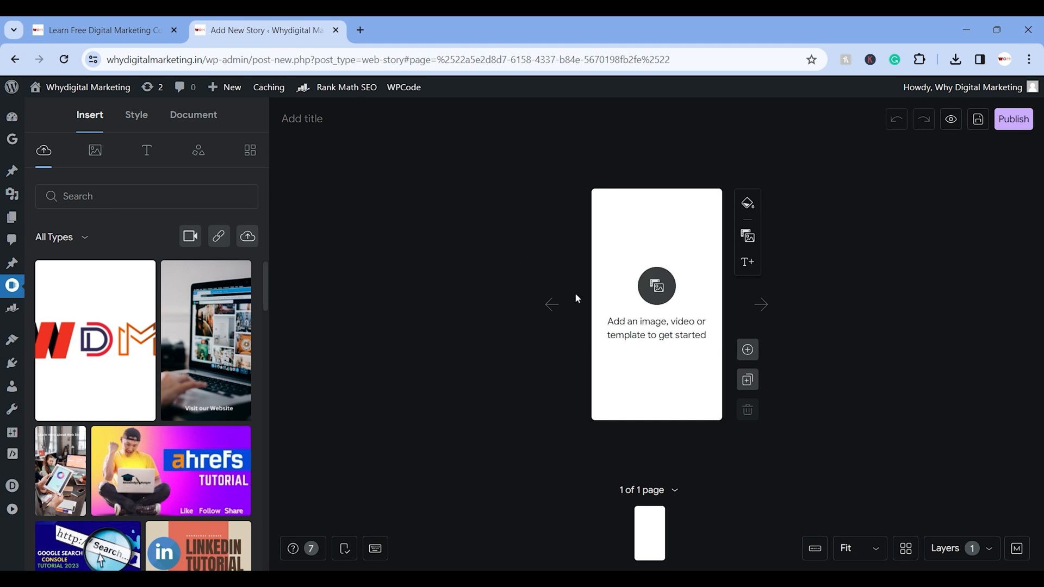
scroll(116, 334, "down", 5)
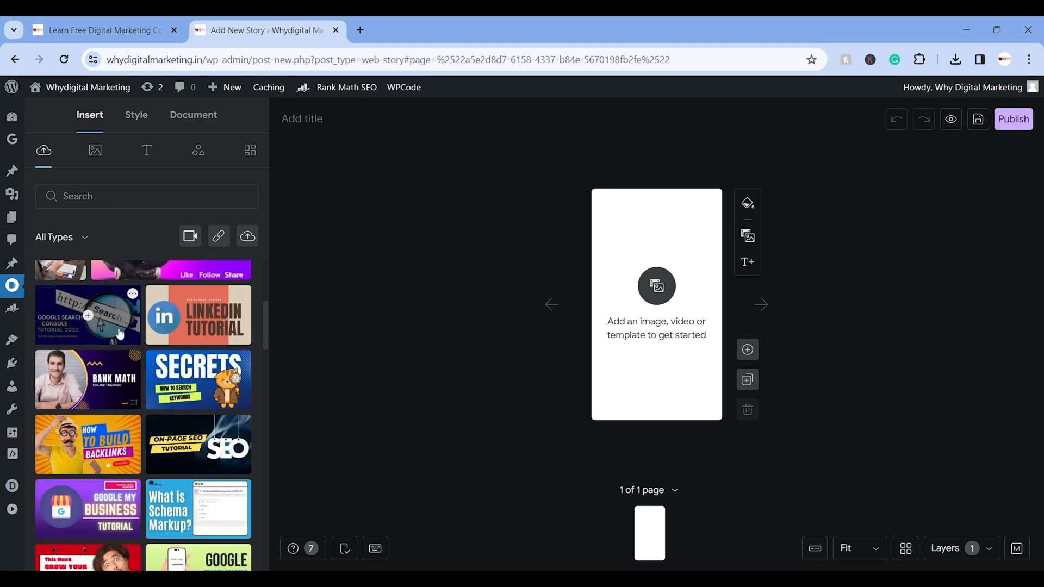
left_click(96, 151)
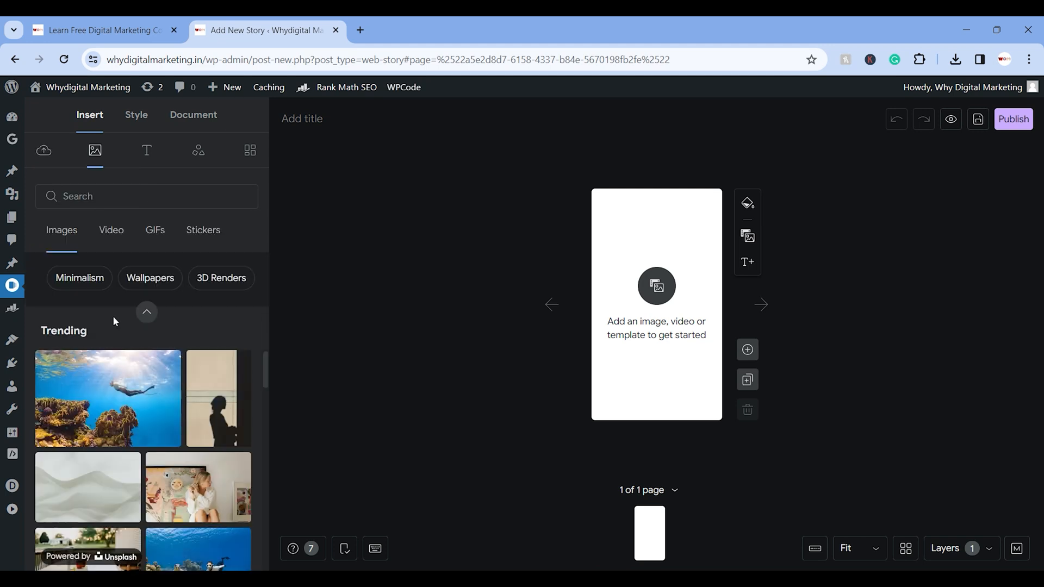
mouse_move(153, 420)
scroll(154, 422, "down", 4)
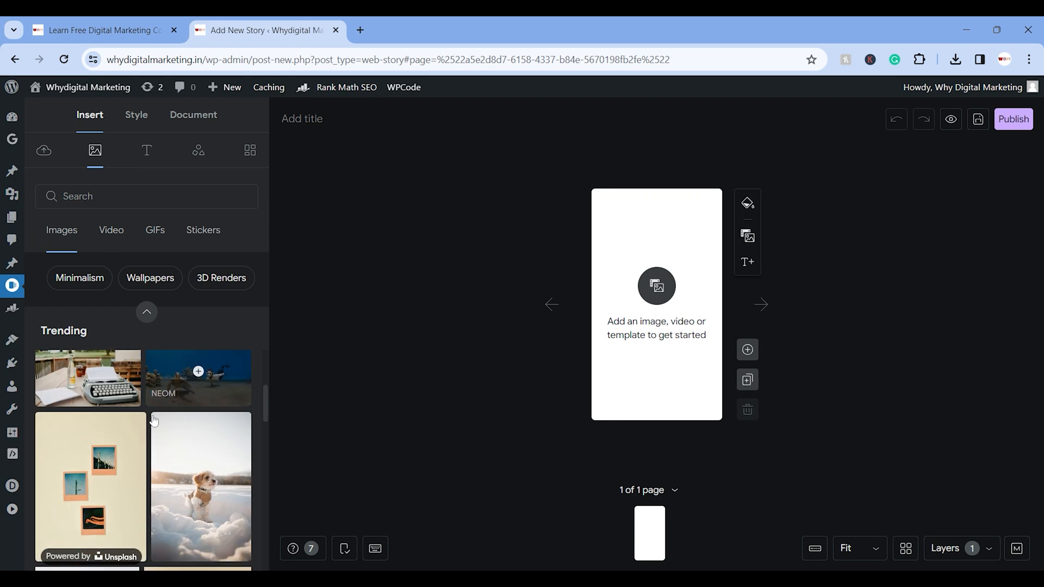
left_click(131, 124)
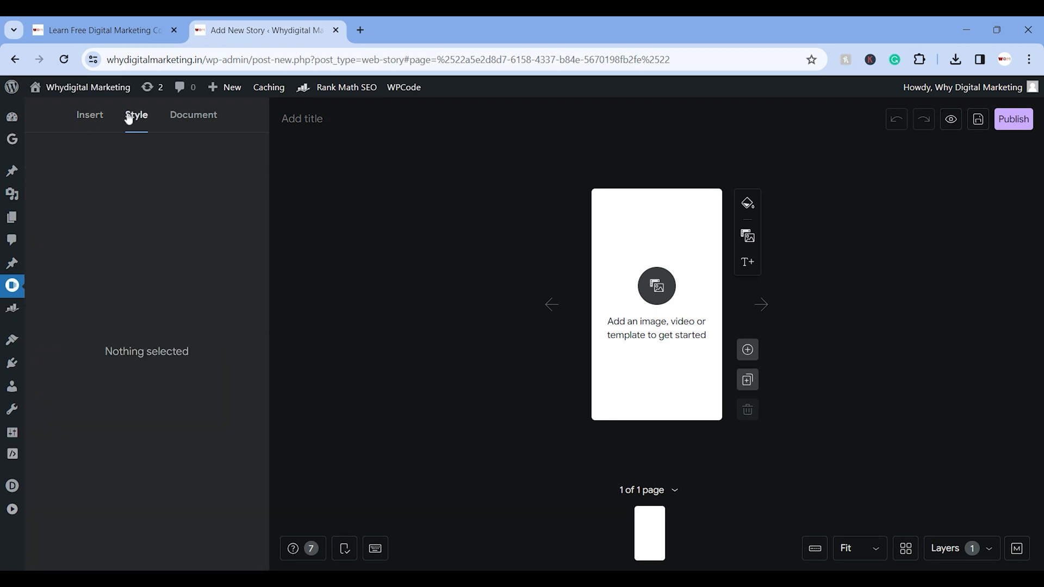
left_click(181, 96)
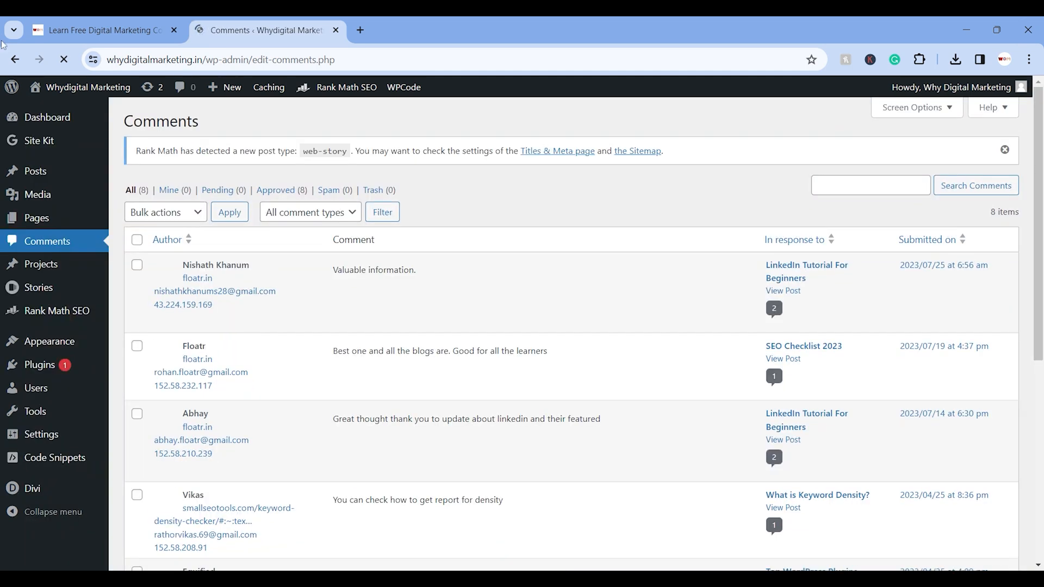
left_click(15, 60)
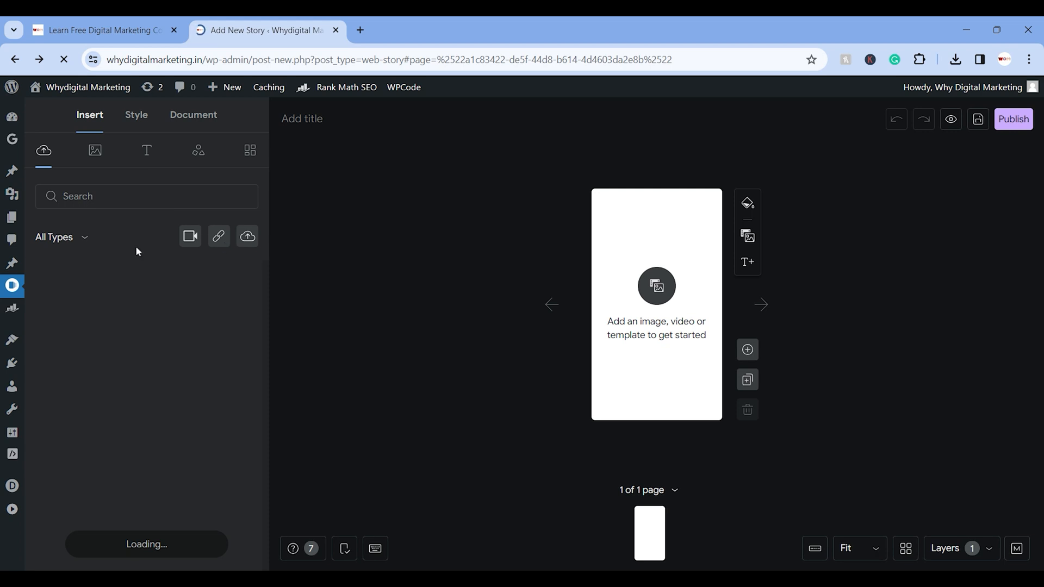
left_click(132, 129)
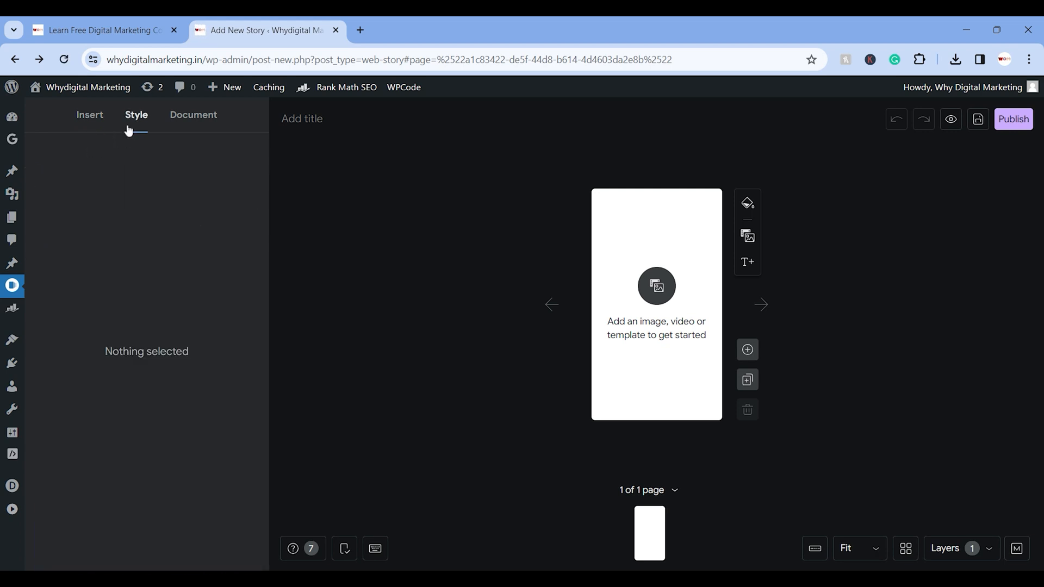
- Browse the third-party media categories: Video, GIFs, Stickers and Images
left_click(94, 120)
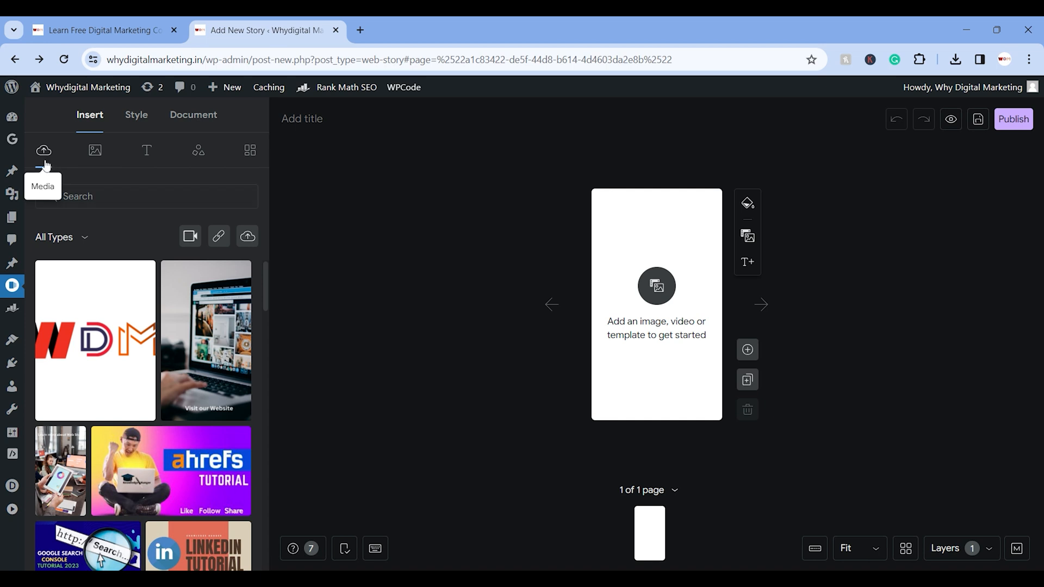
left_click(91, 153)
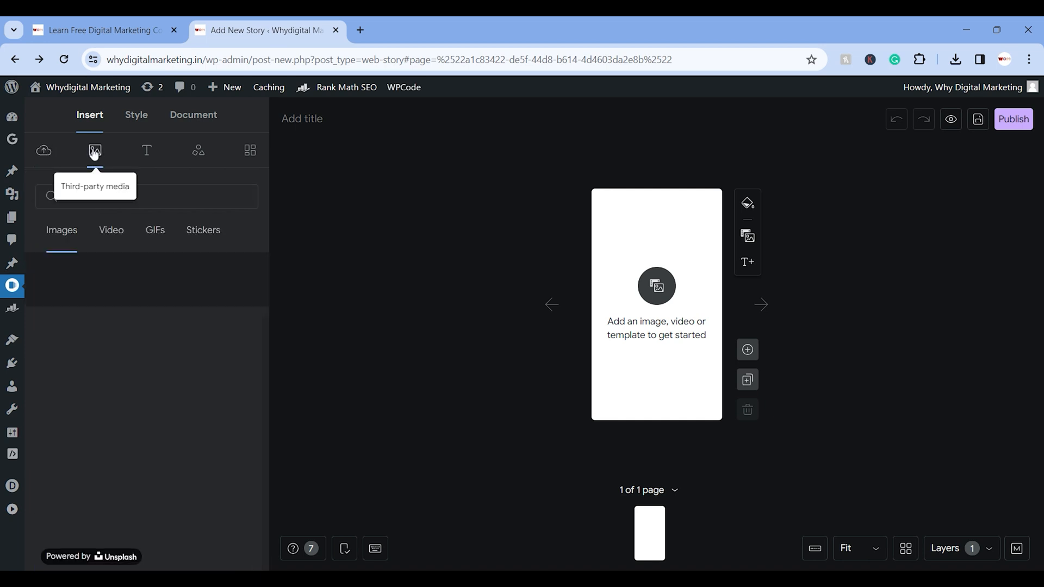
left_click(112, 243)
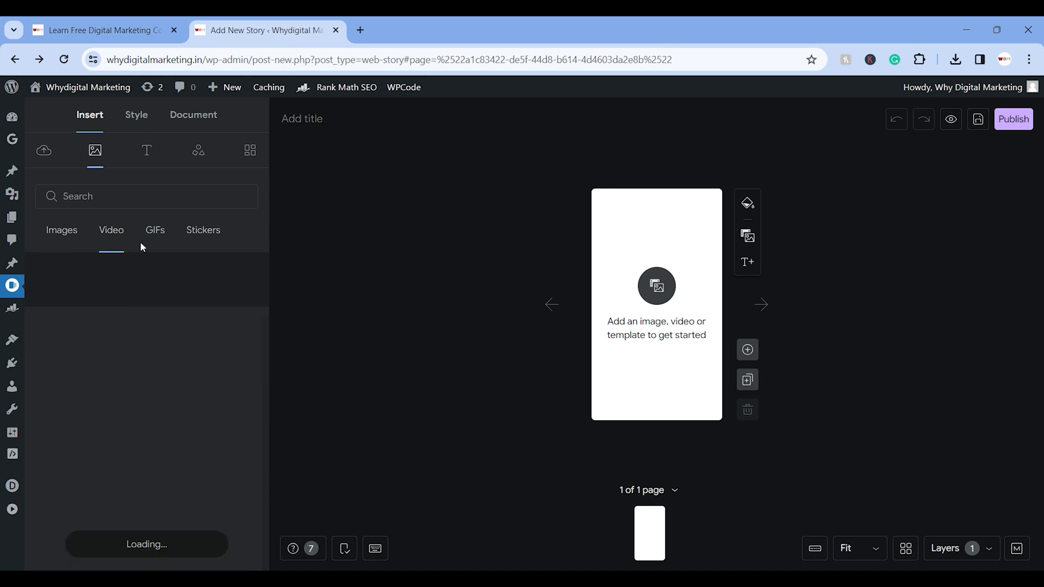
left_click(157, 240)
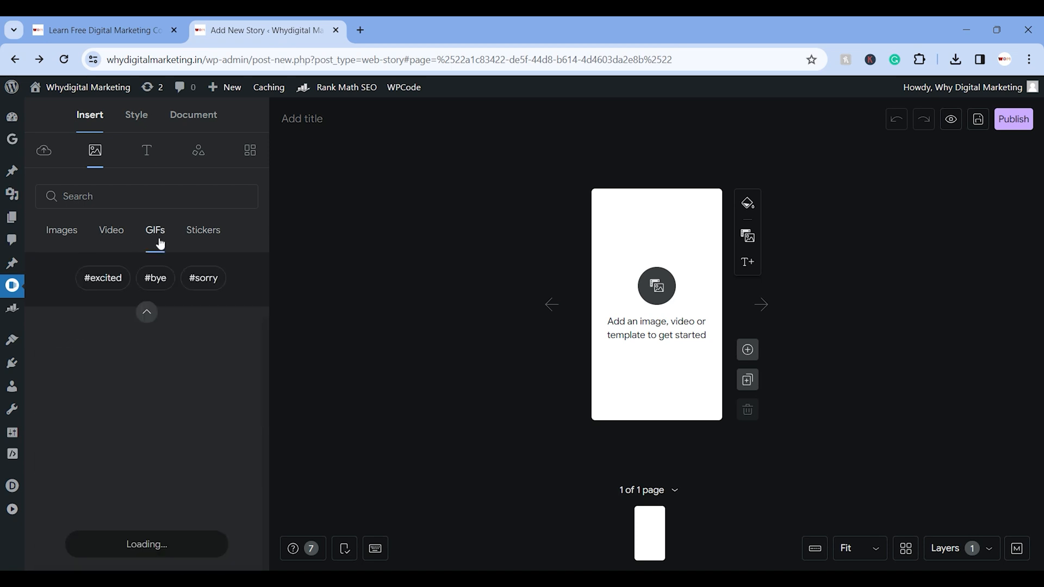
left_click(200, 244)
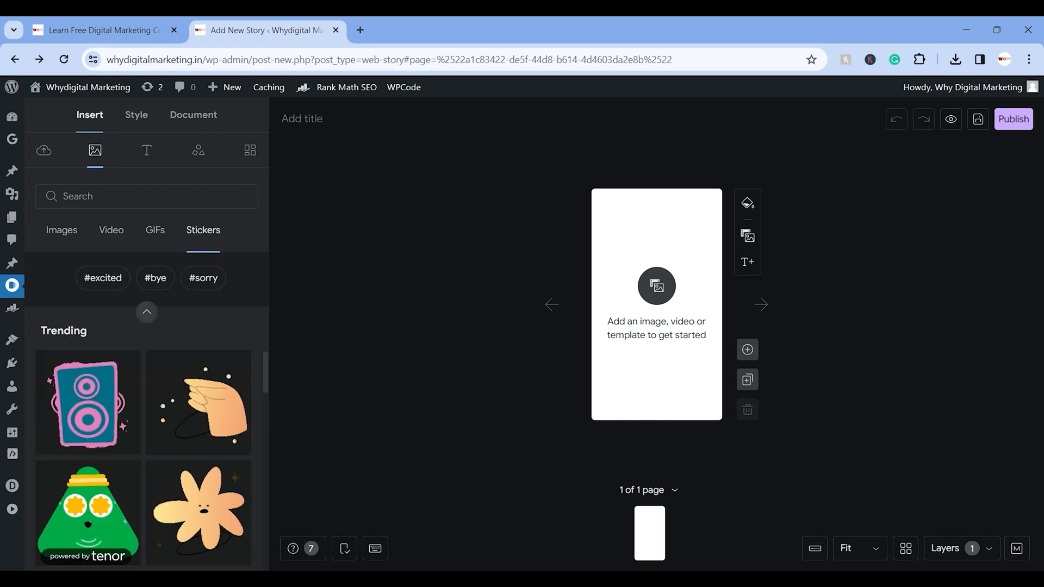
left_click(61, 243)
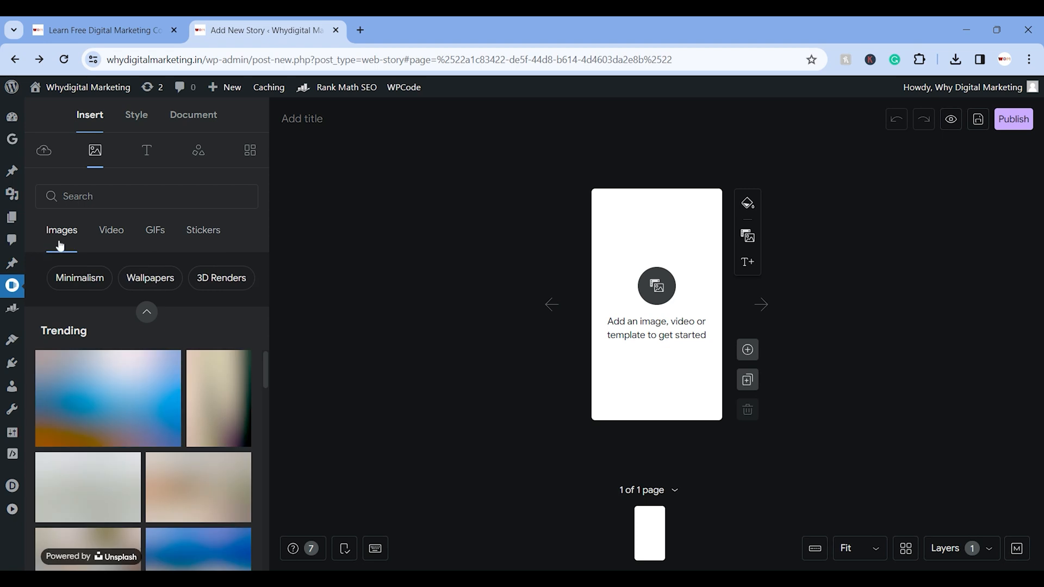
- Try placing the WDM logo from the media library on the blank page and delete it
left_click(649, 300)
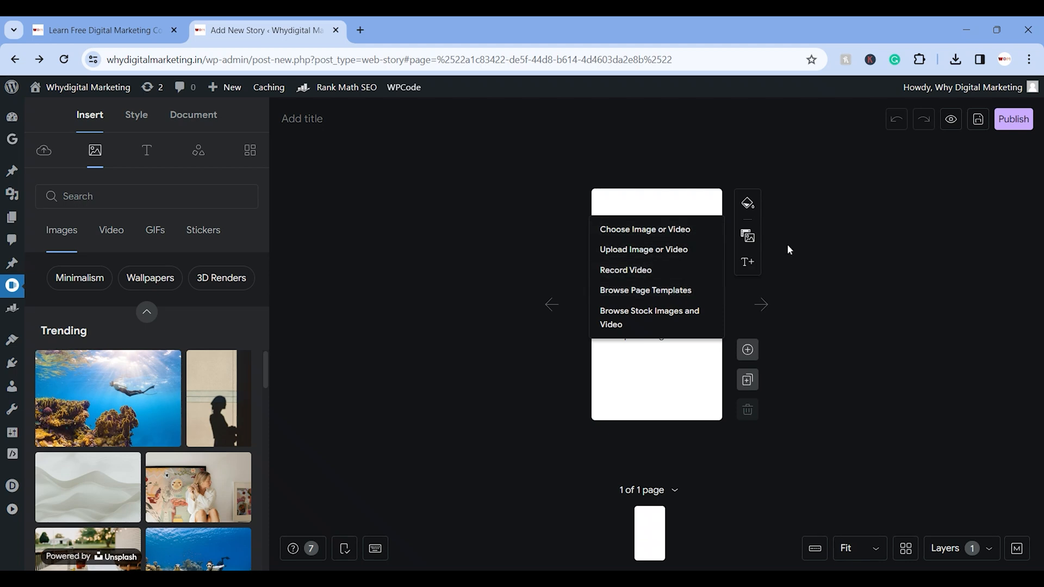
left_click(787, 310)
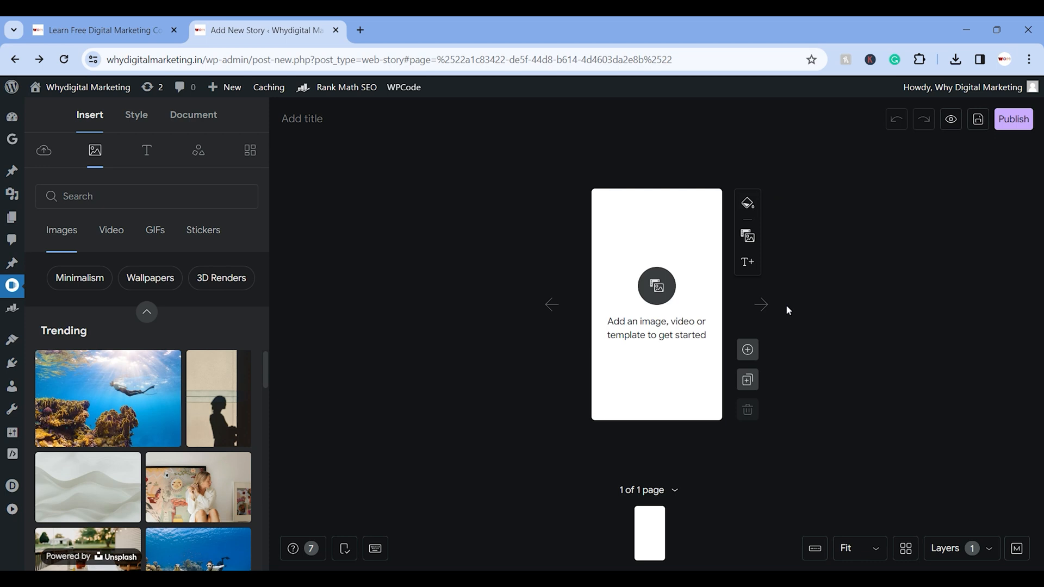
left_click(656, 288)
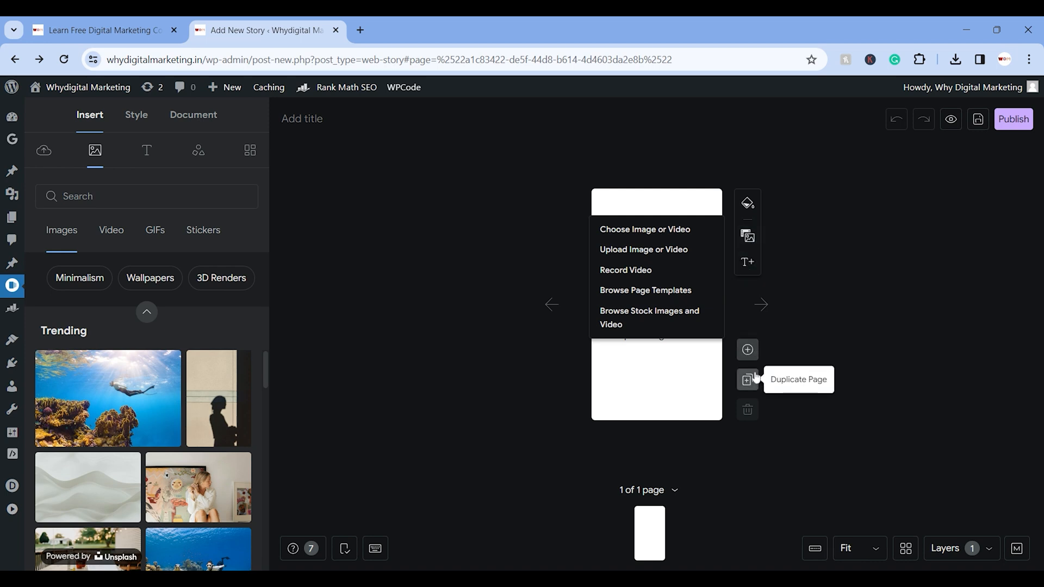
left_click(628, 230)
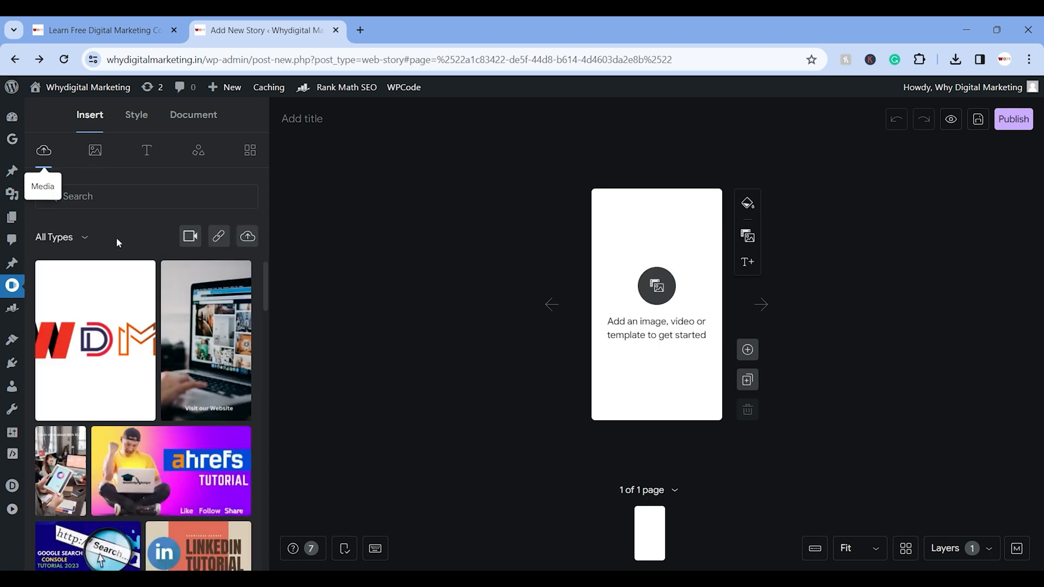
left_click(89, 345)
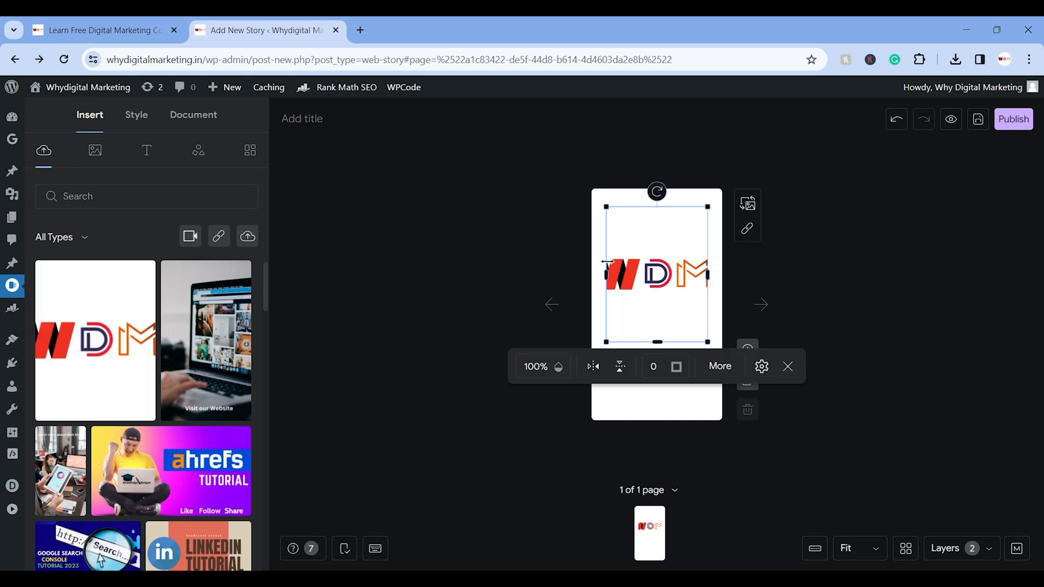
left_click(788, 366)
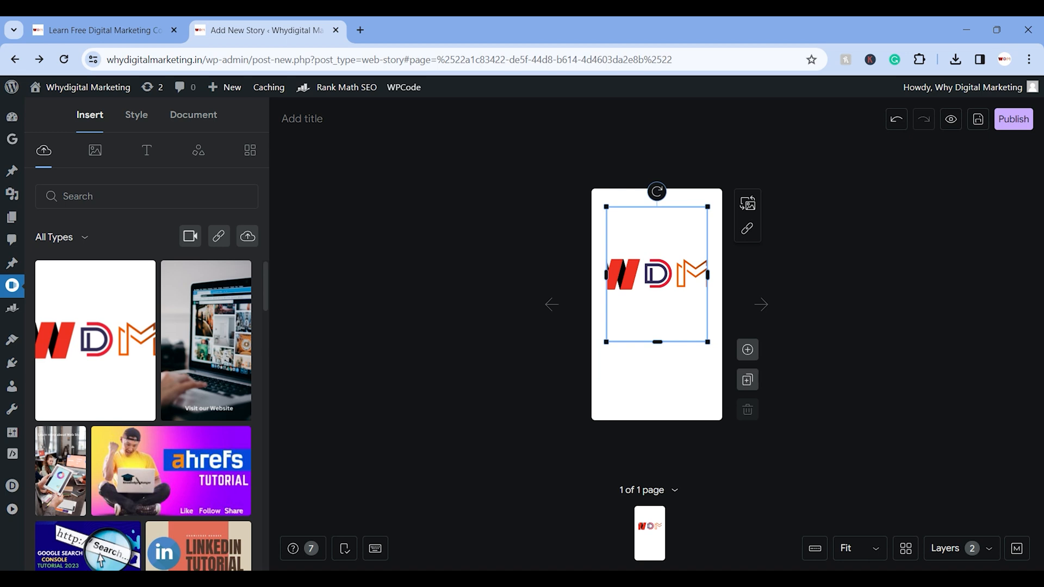
key("Delete")
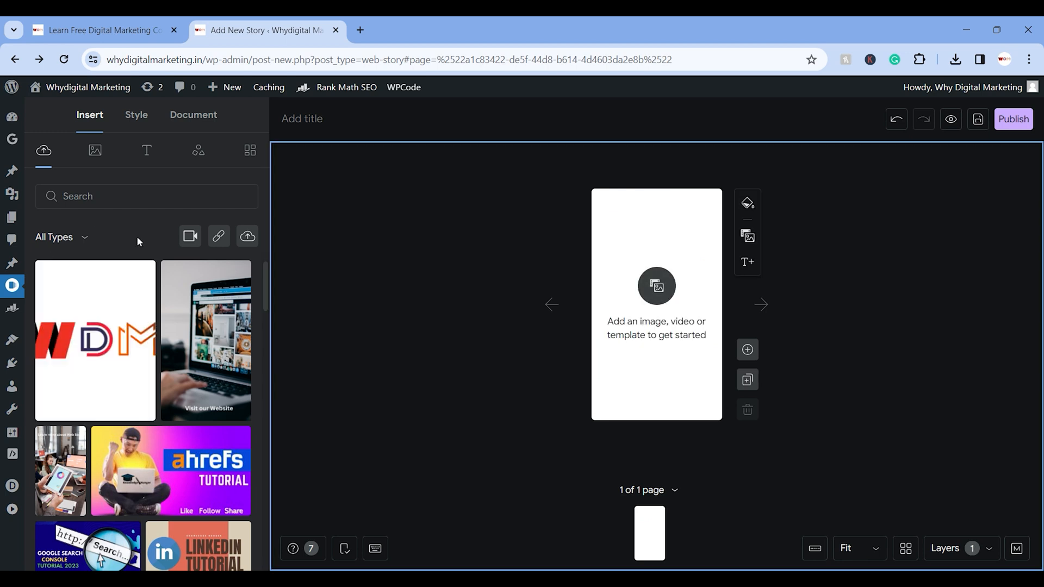
- Upload the six downloaded PNG story pages to the media library and close the upload dialog
scroll(154, 539, "down", 5)
scroll(153, 539, "down", 10)
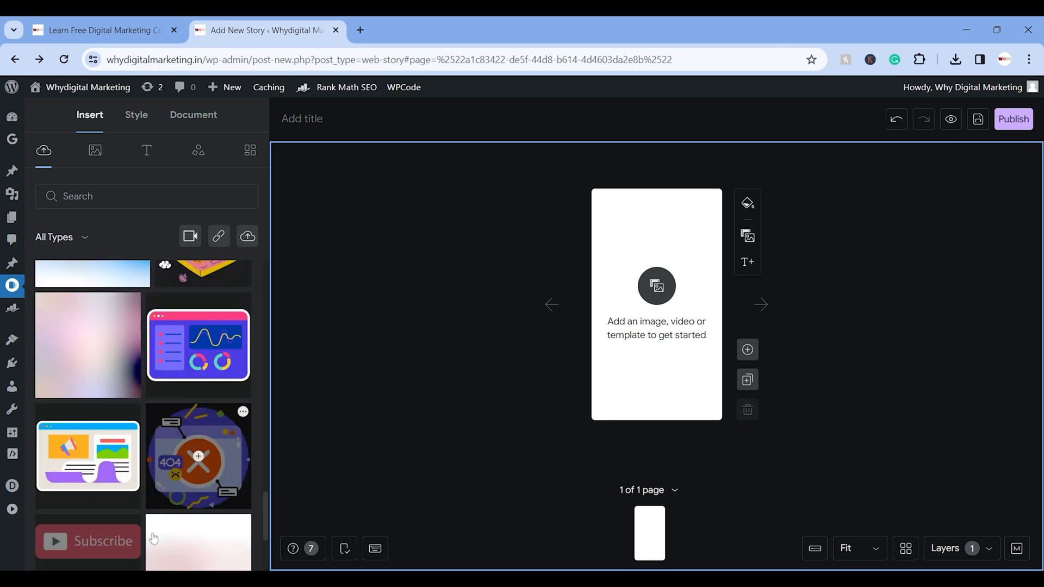
scroll(195, 336, "up", 15)
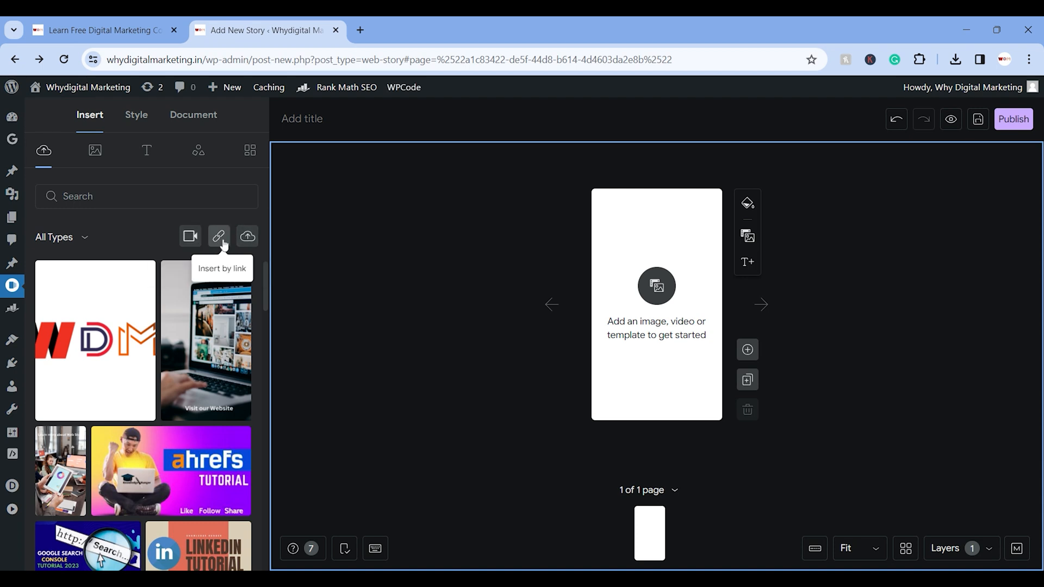
left_click(245, 244)
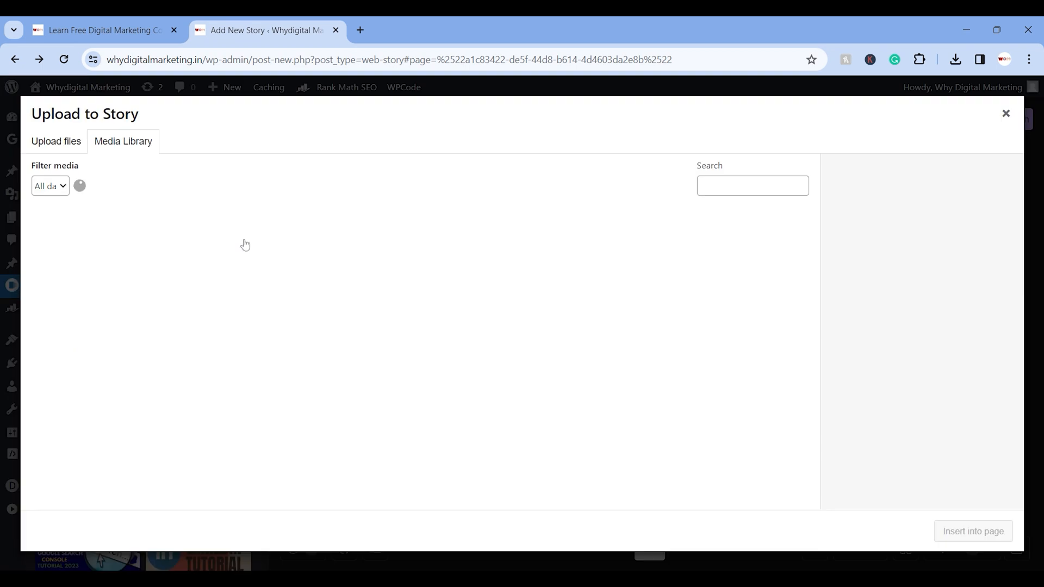
left_click(68, 141)
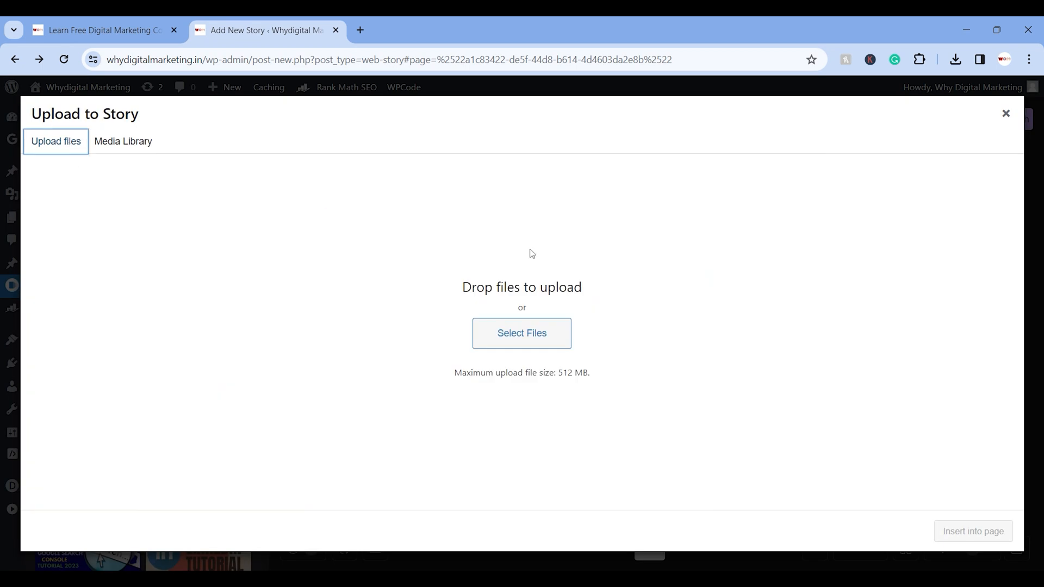
left_click(542, 330)
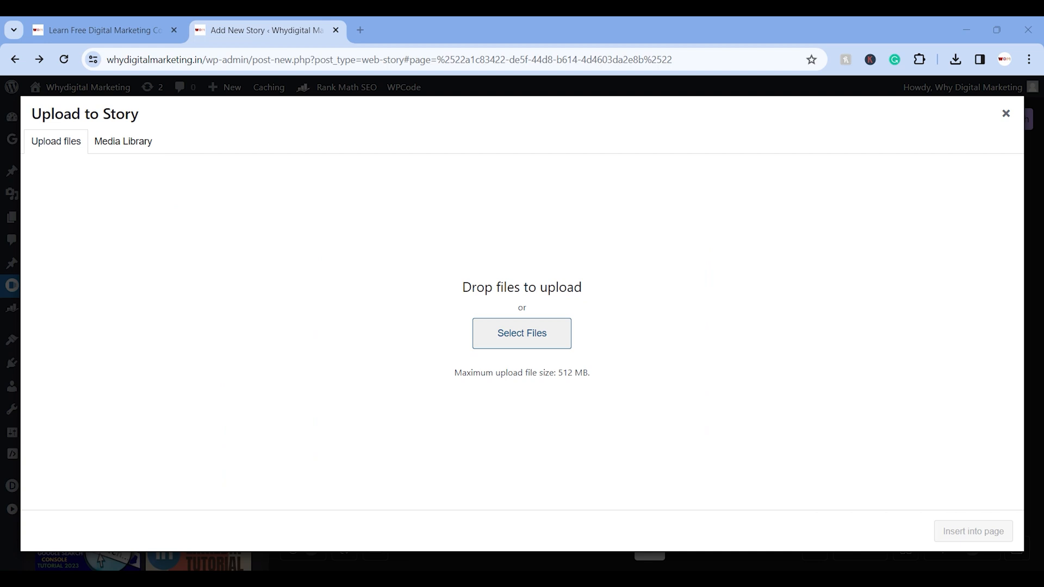
key("Return")
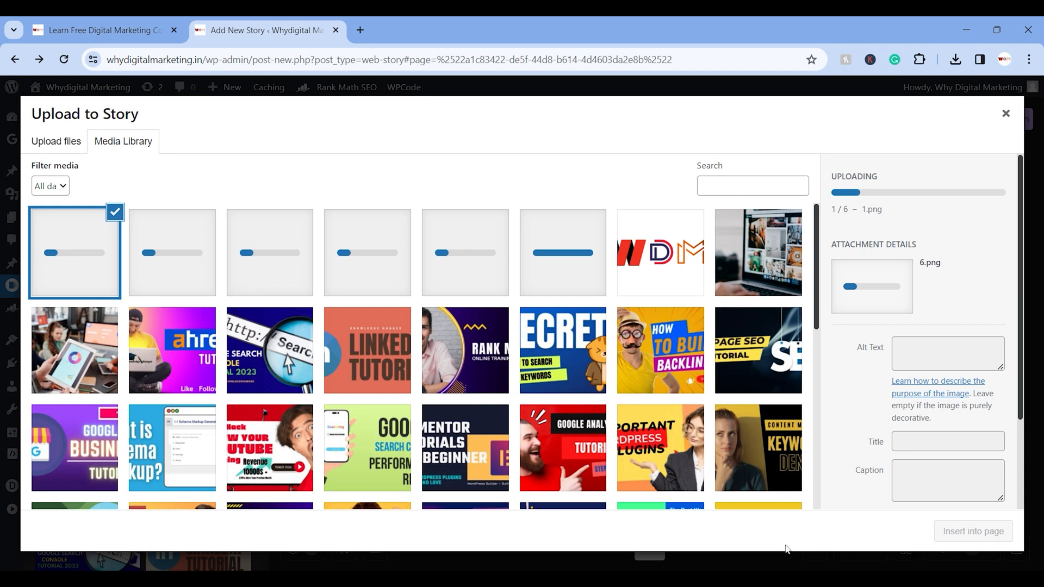
left_click(1006, 114)
- Insert the uploaded "Learn Digital Marketing For Free" image onto the story's first page
left_click(652, 301)
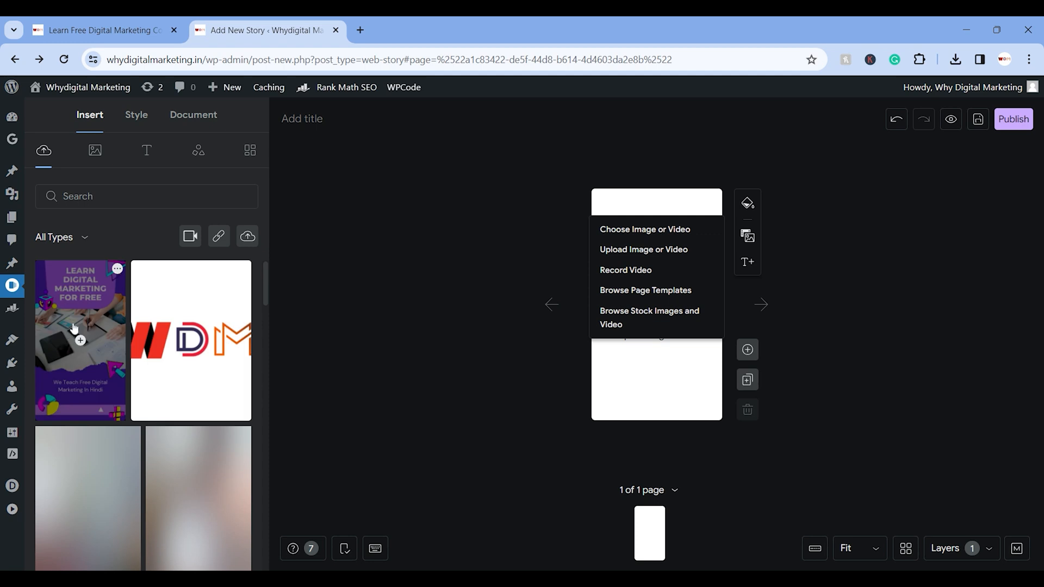
left_click(430, 409)
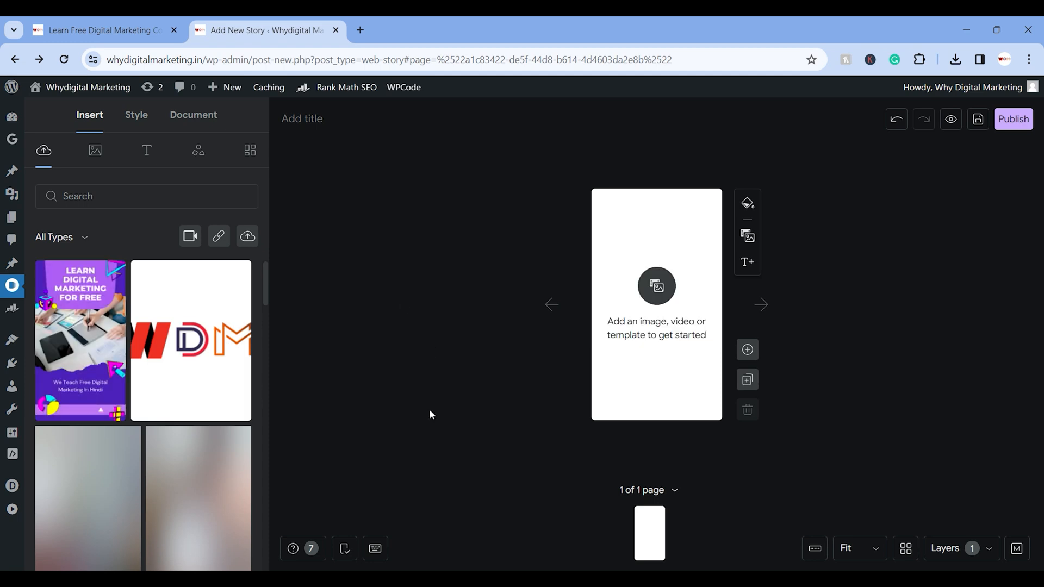
left_click(81, 341)
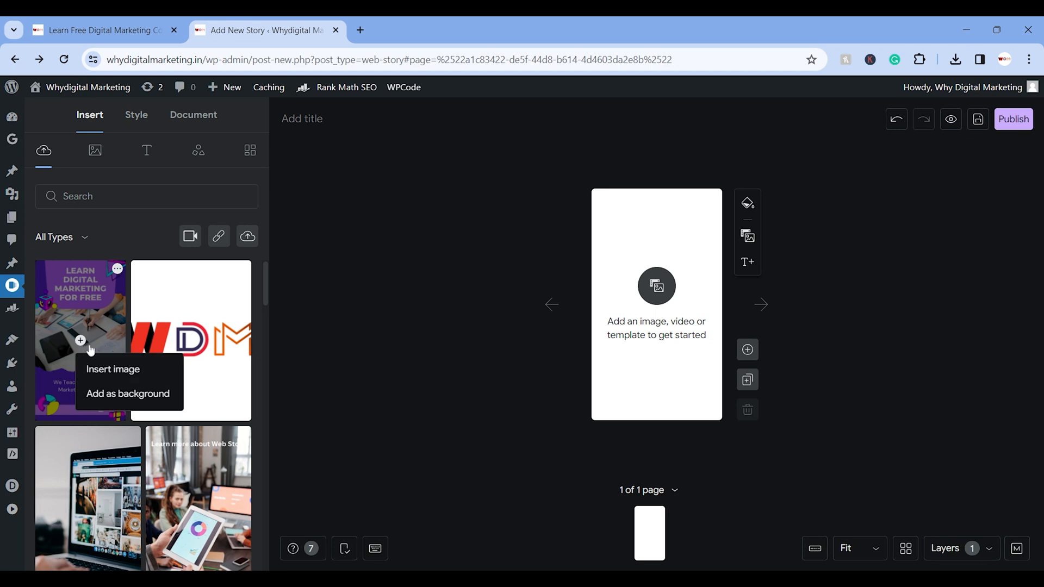
left_click(112, 371)
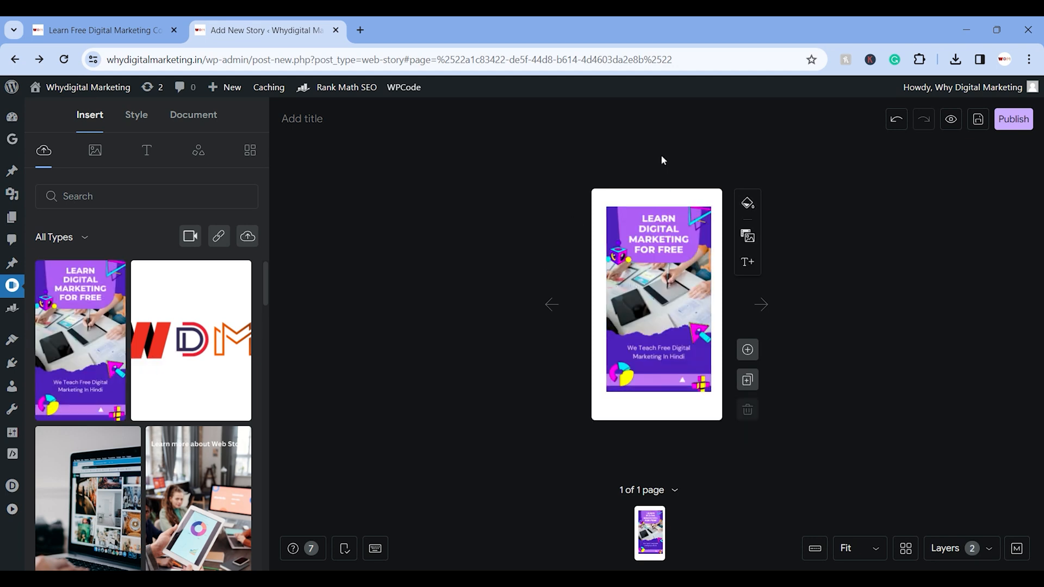
- Move the "Learn Digital Marketing For Free" image to the first page's corner and enlarge it to fill the whole page
left_click_drag(642, 273, 627, 255)
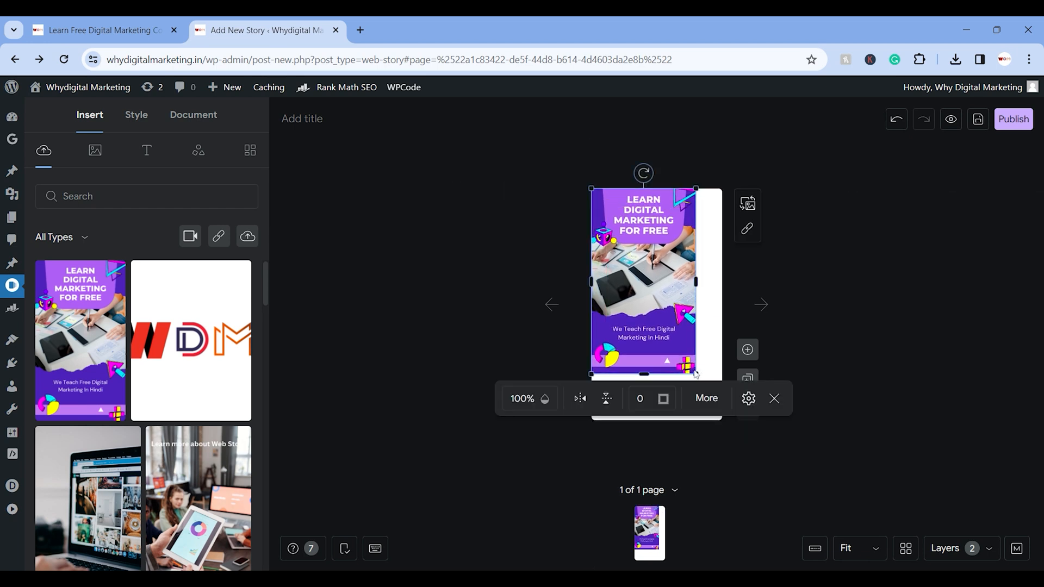
left_click_drag(697, 374, 723, 421)
left_click(870, 366)
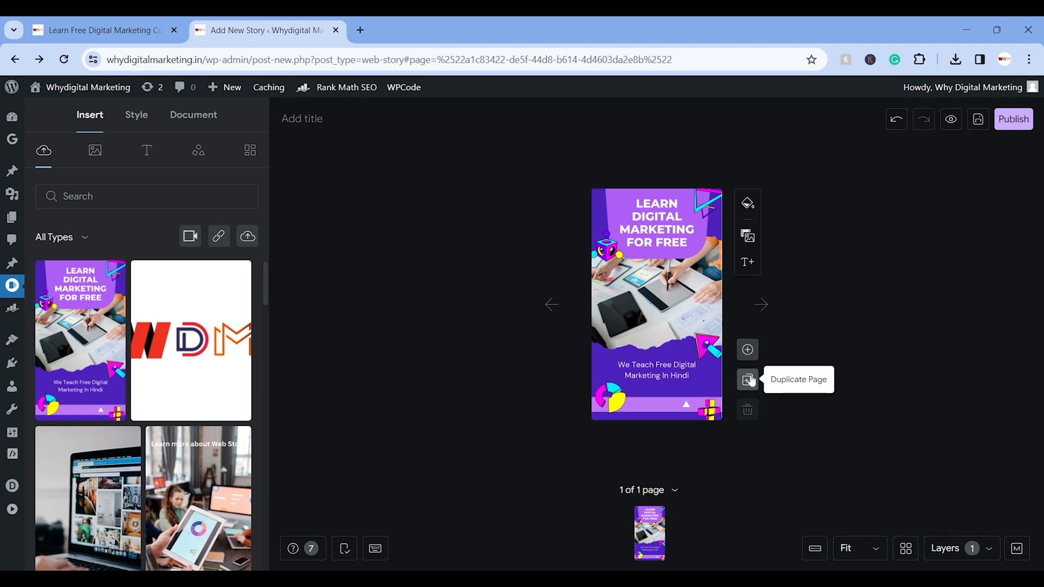
- Try filling a new second page with the "Learn WordPress Development" image, then delete that page
left_click(749, 353)
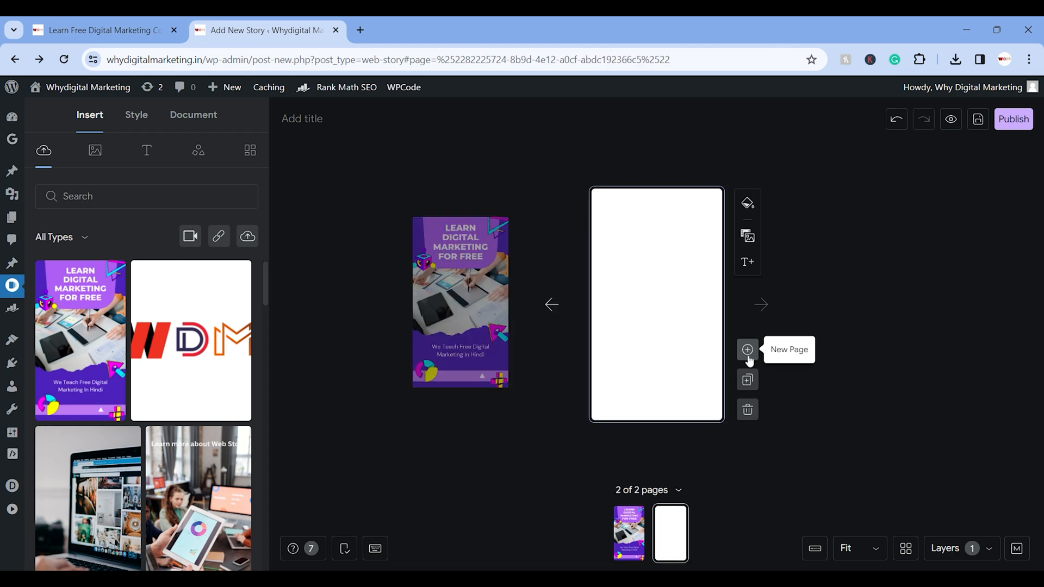
left_click(247, 236)
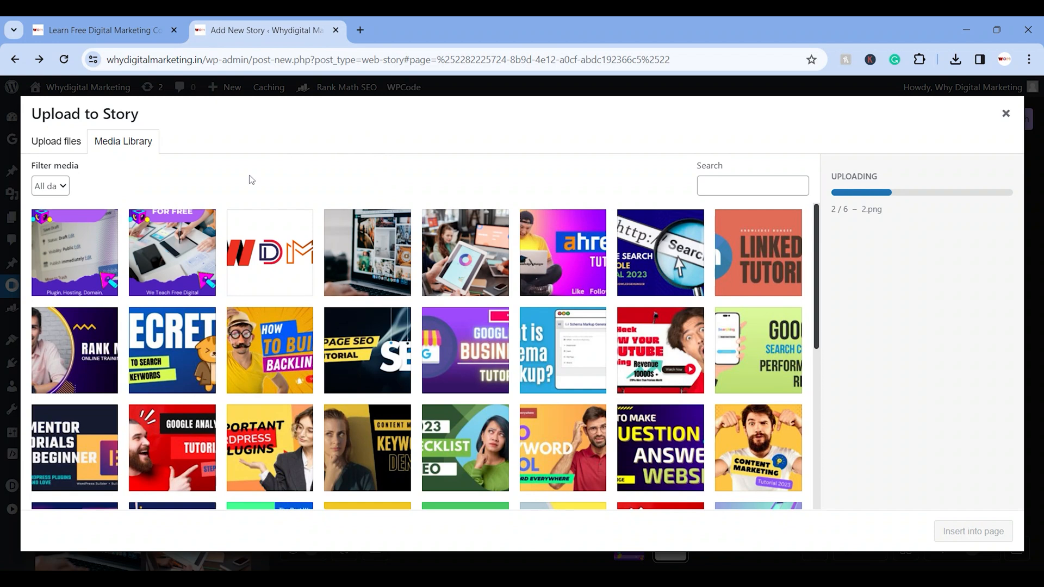
scroll(395, 345, "down", 1)
scroll(395, 344, "up", 1)
left_click(1006, 114)
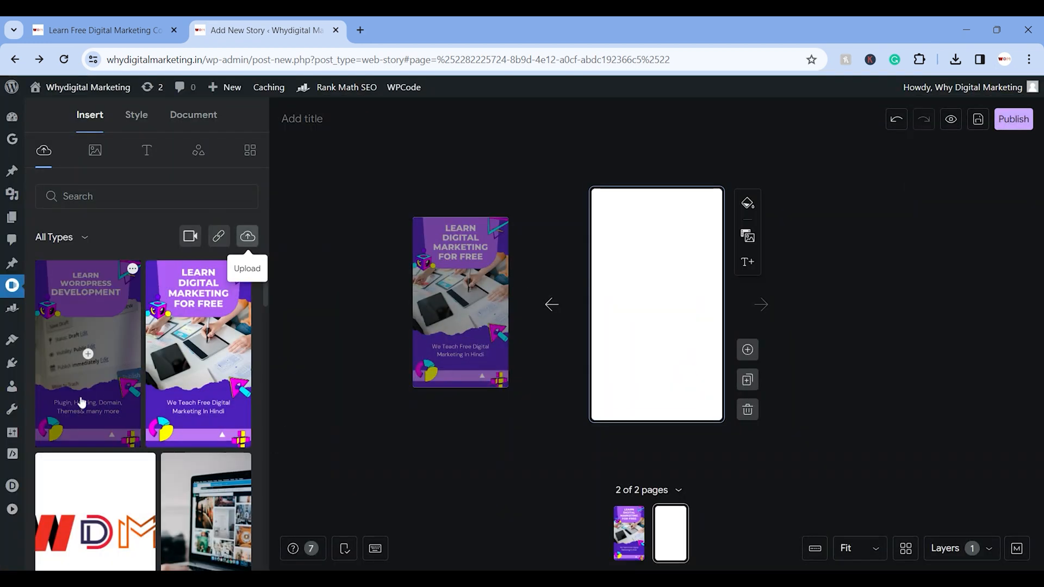
left_click(88, 354)
left_click_drag(634, 286, 619, 271)
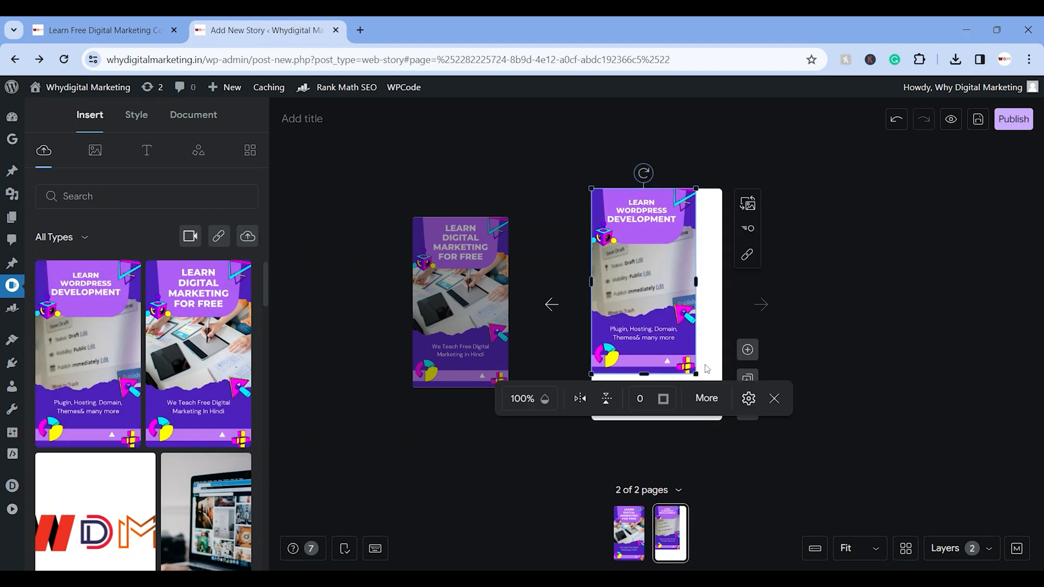
left_click_drag(696, 375, 719, 417)
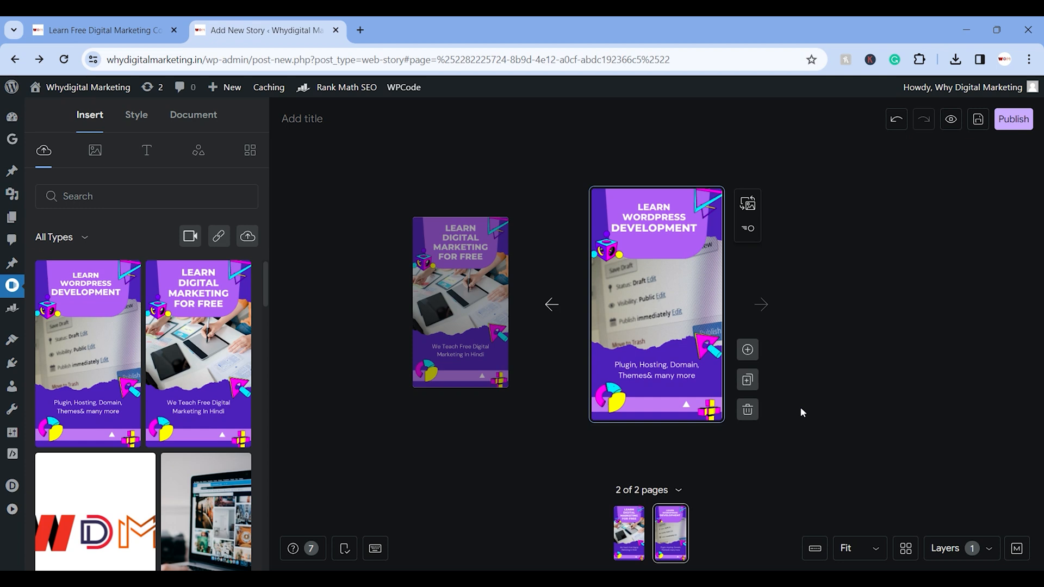
left_click(748, 410)
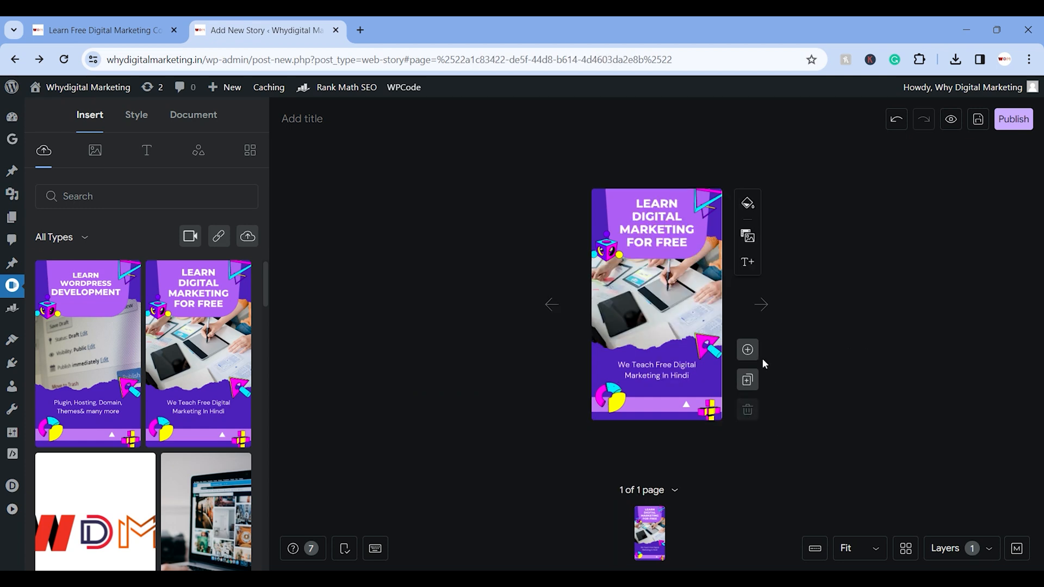
- Add a second page and insert the "Learn WordPress Development" image, aligned and enlarged to fill the page
left_click(749, 349)
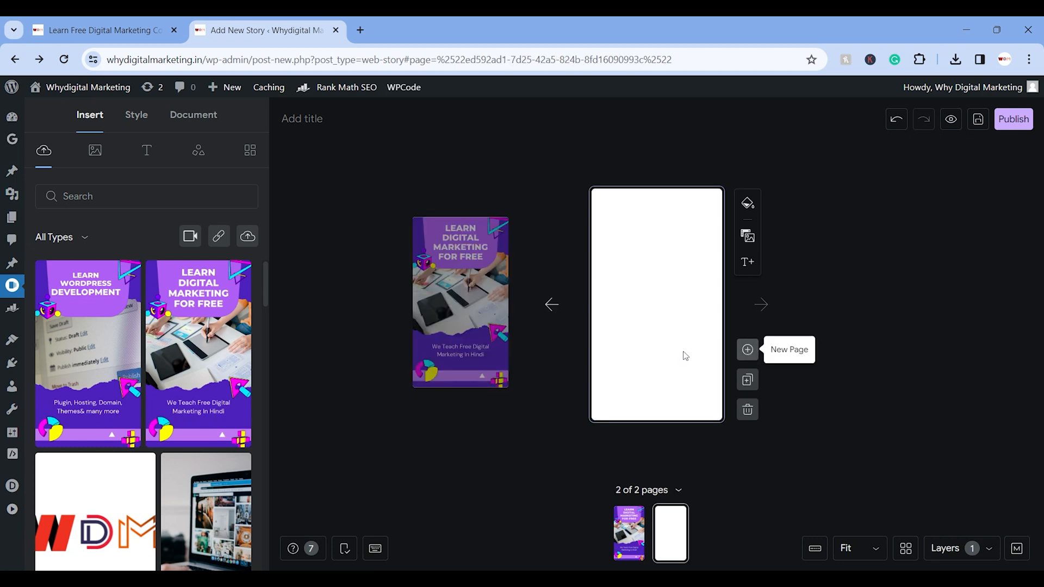
left_click(101, 365)
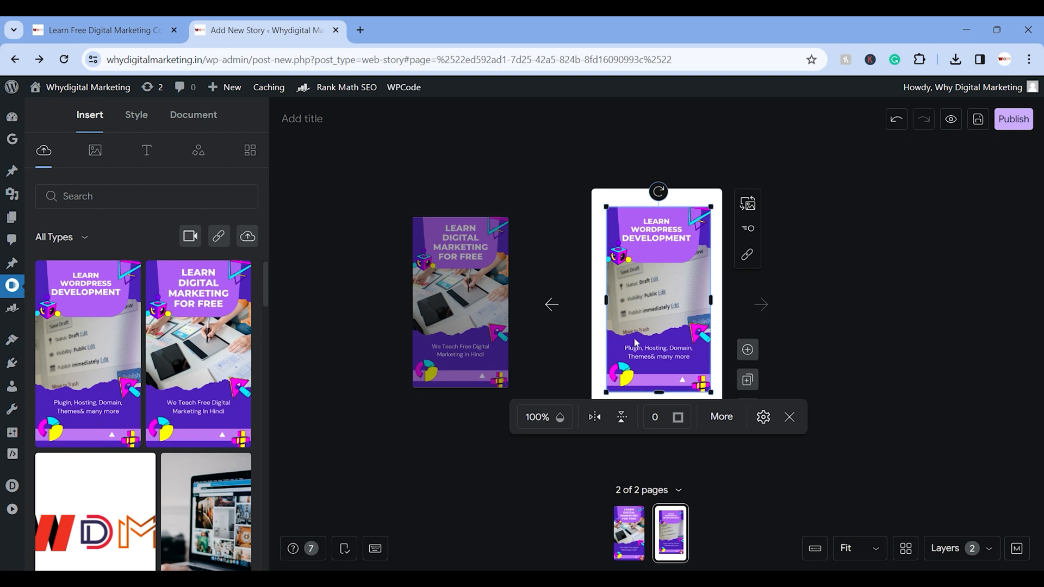
left_click_drag(632, 292, 618, 287)
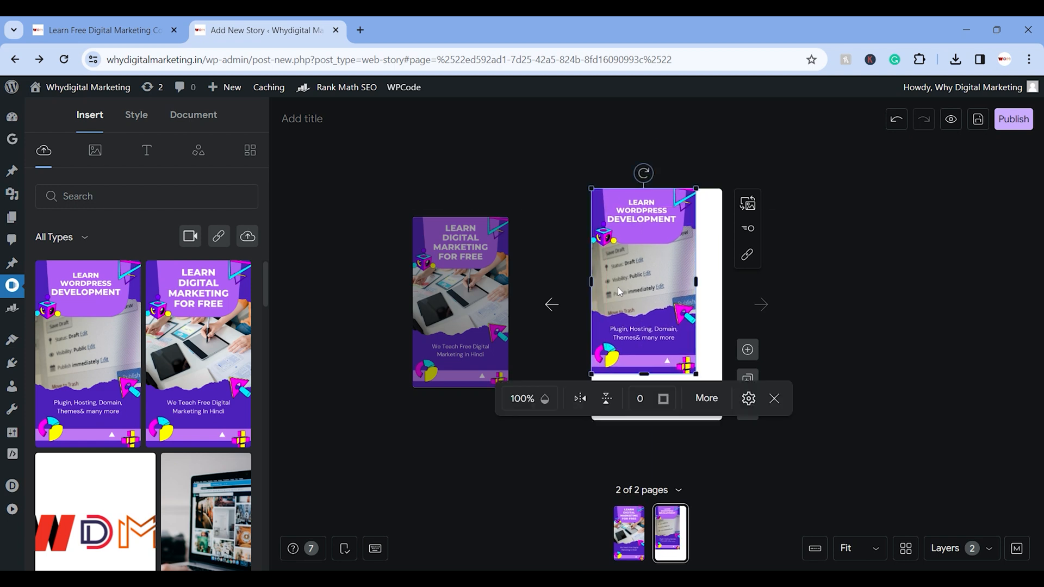
left_click(747, 205)
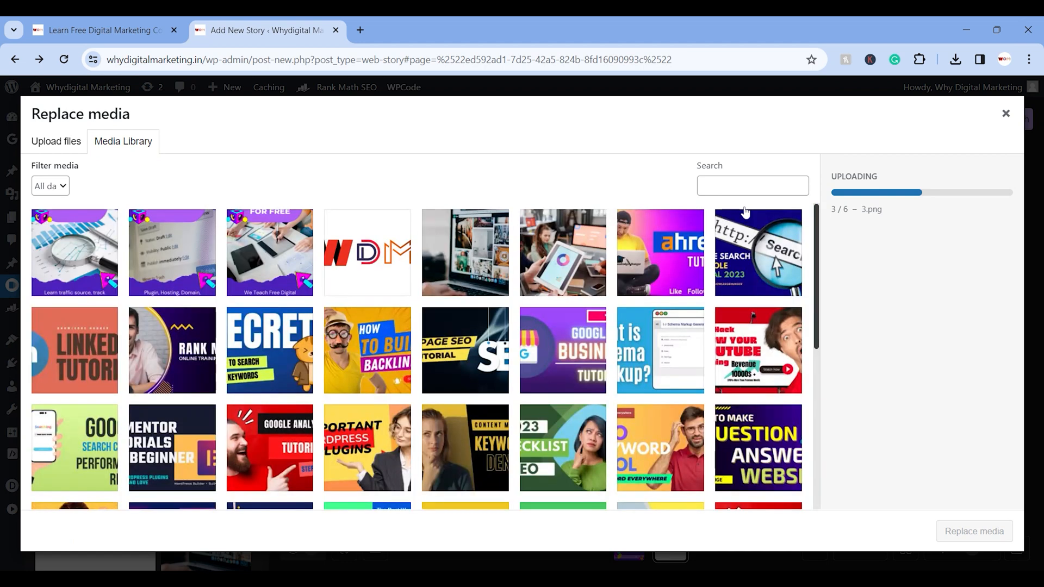
left_click(1006, 115)
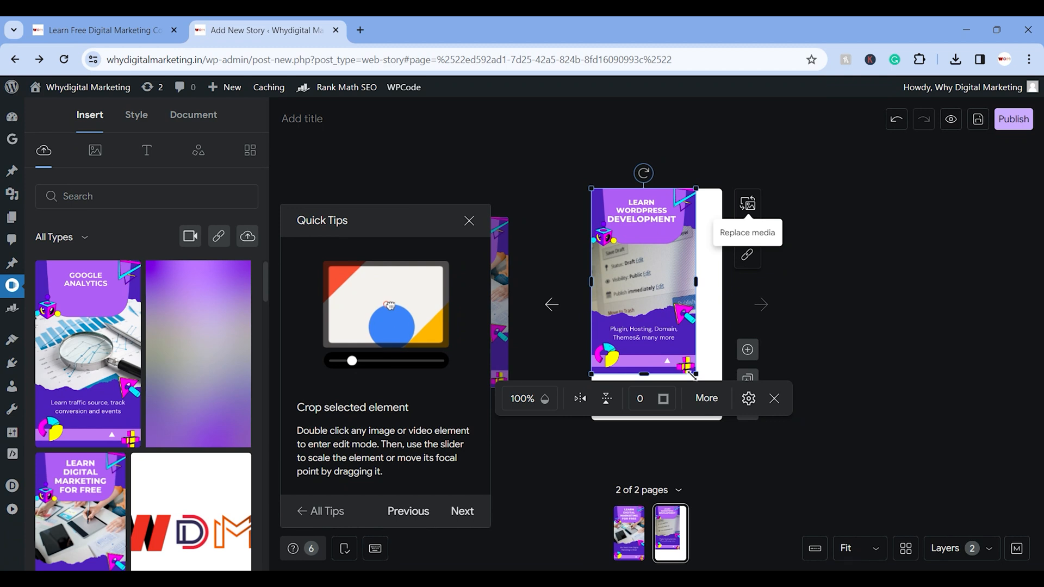
left_click_drag(695, 373, 722, 422)
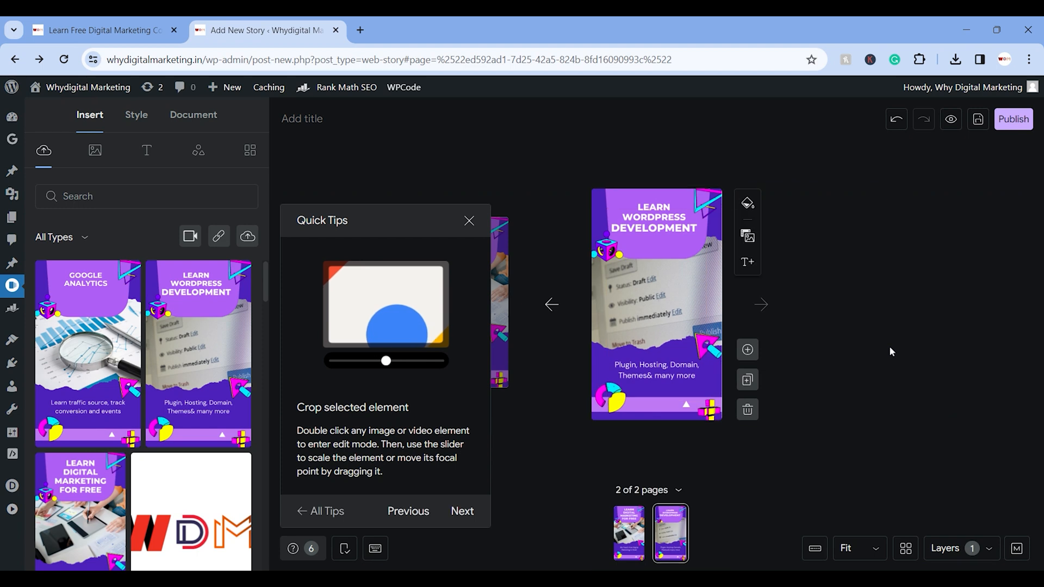
- Add a blank third page to the story and dismiss the Quick Tips popup
left_click(753, 355)
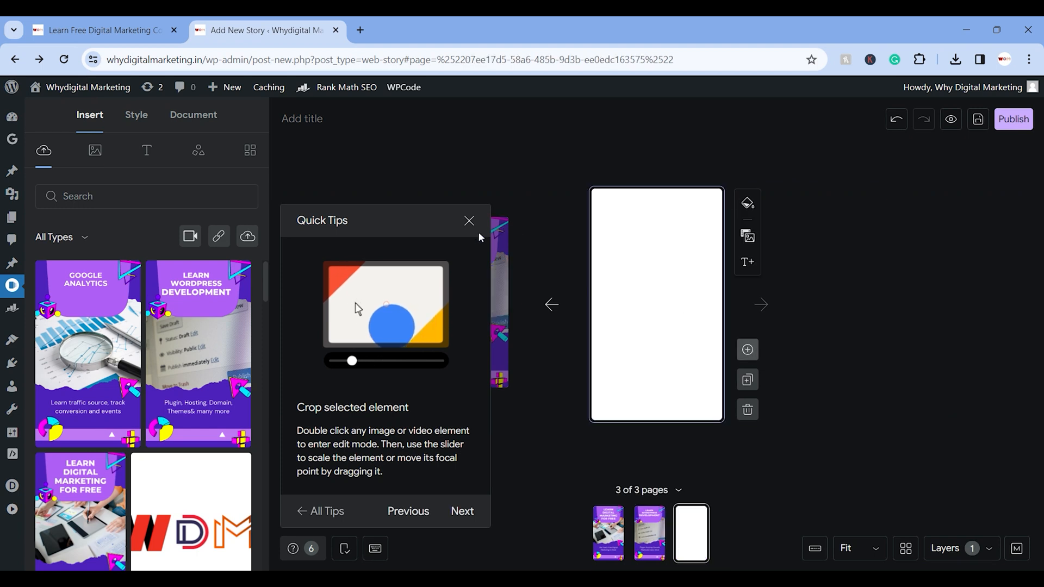
left_click(469, 221)
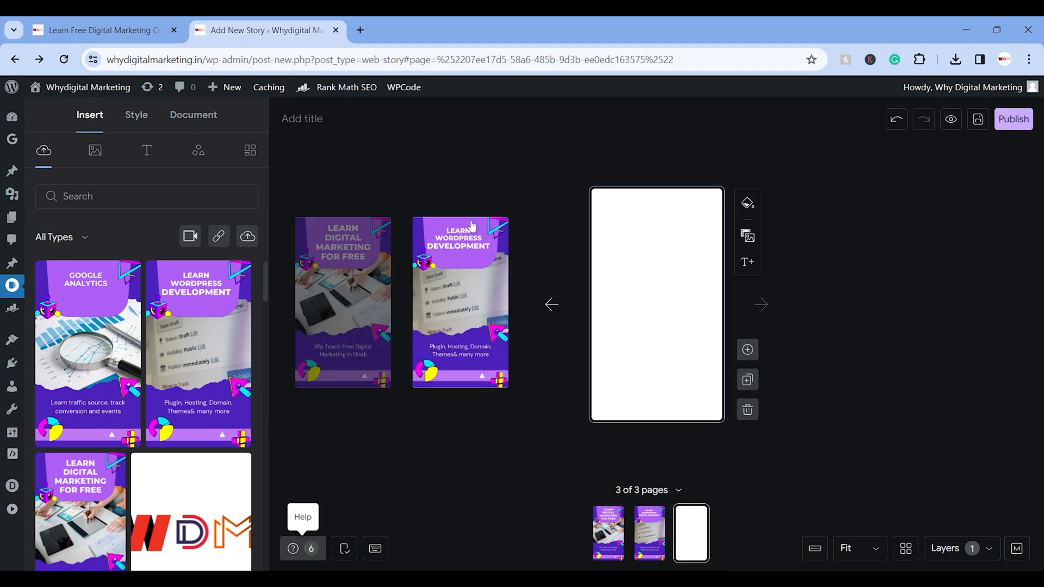
left_click(90, 356)
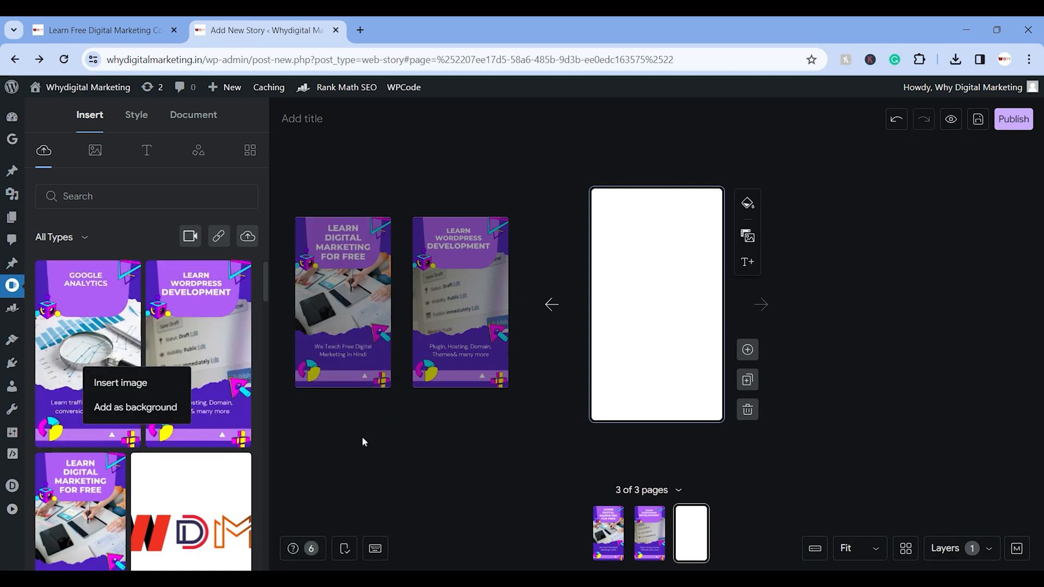
left_click(430, 475)
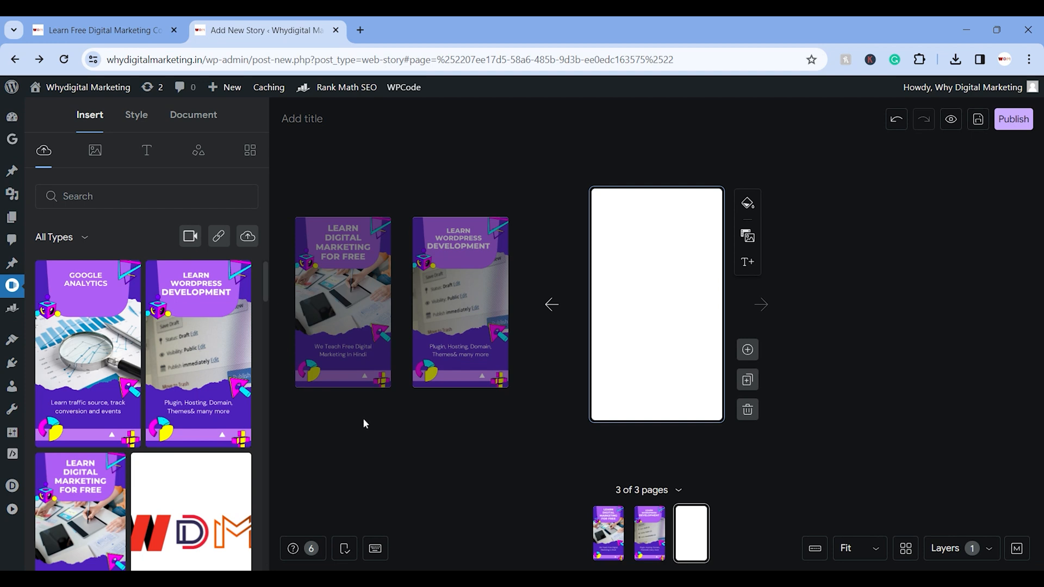
- Check the upload progress of the remaining story images in the media library and return to the editor
left_click(247, 236)
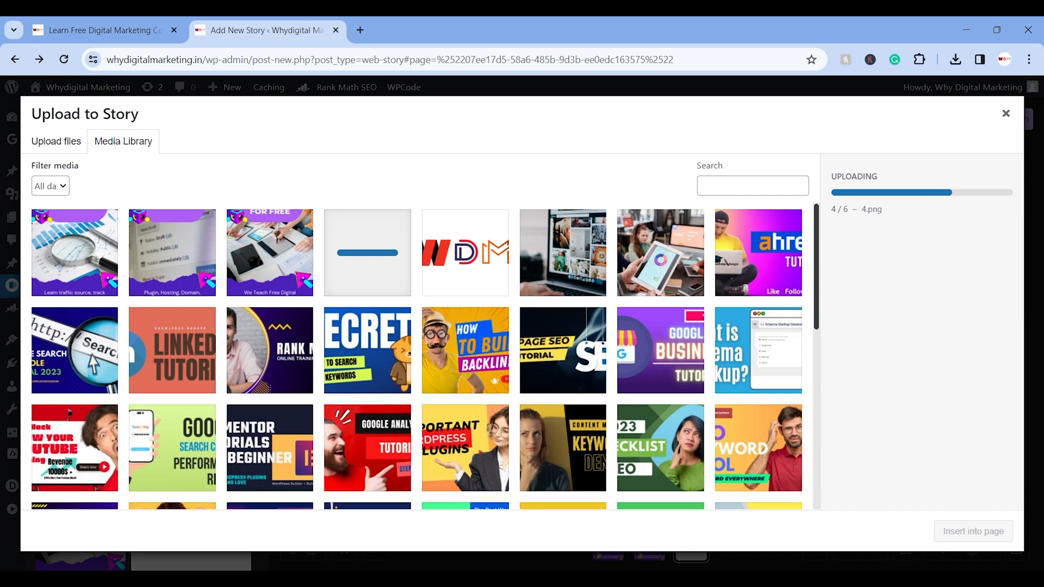
left_click(378, 265)
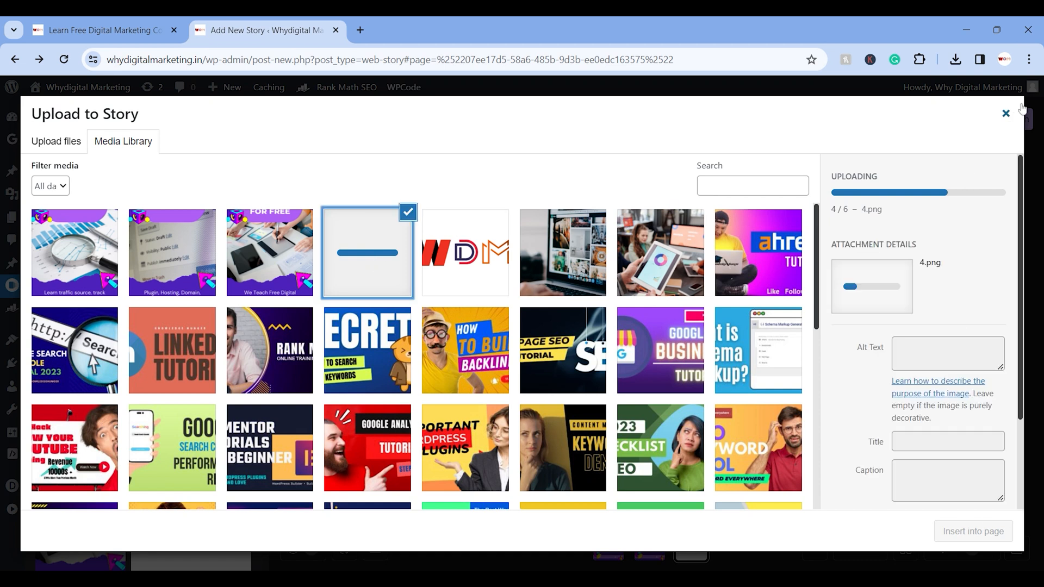
left_click(1006, 113)
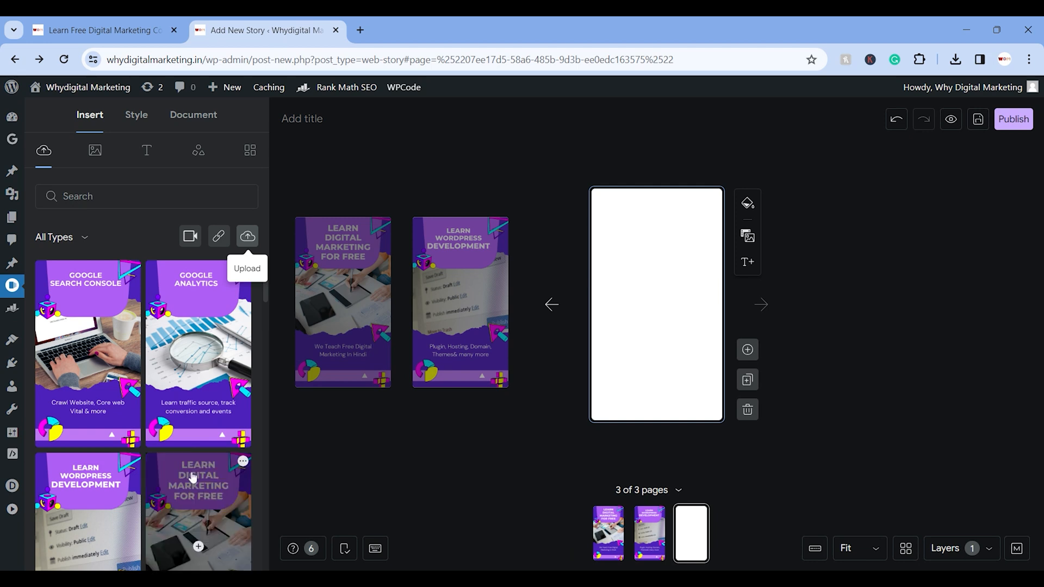
scroll(193, 478, "down", 3)
scroll(193, 477, "up", 2)
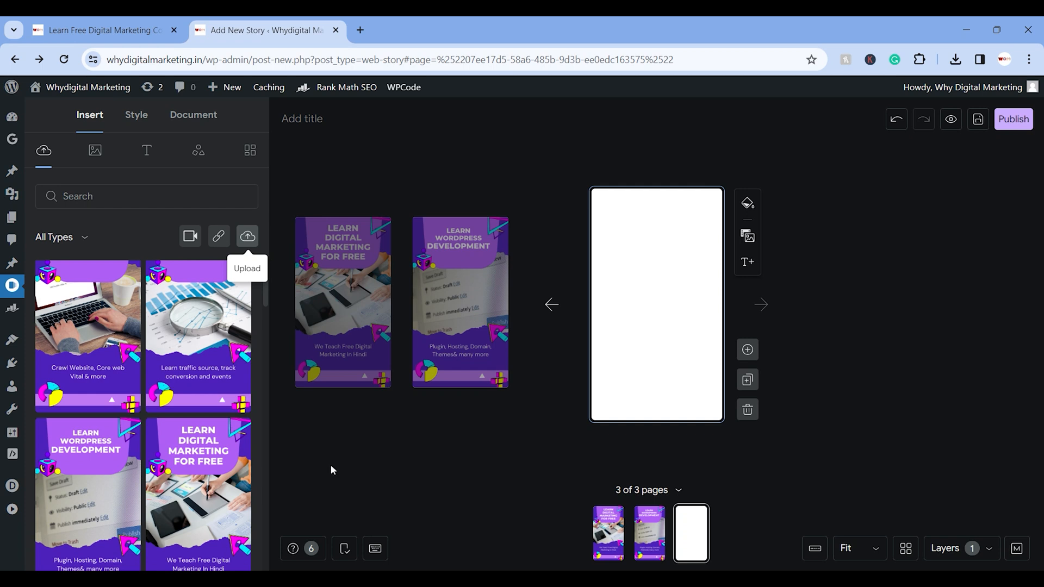
left_click(248, 235)
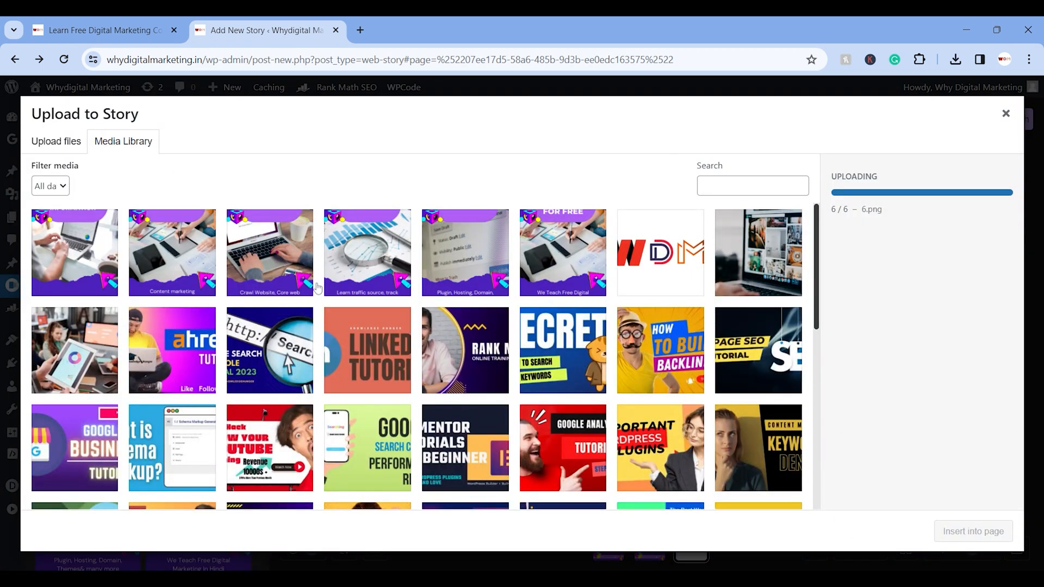
left_click(1005, 113)
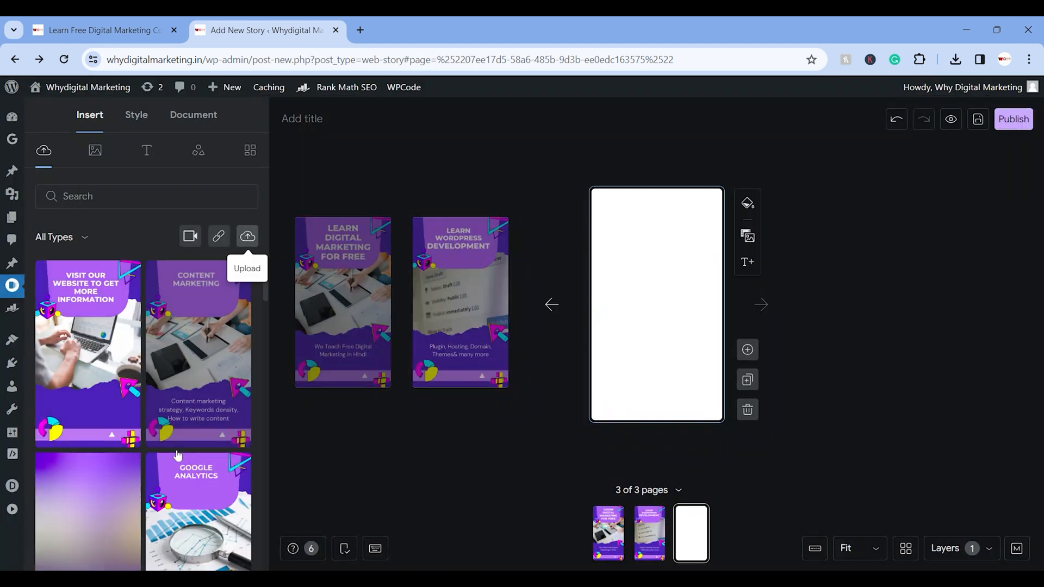
- Insert the "Content Marketing" image on the third page and enlarge it to fill the page
left_click(201, 354)
left_click_drag(662, 286, 632, 253)
left_click_drag(696, 373, 721, 418)
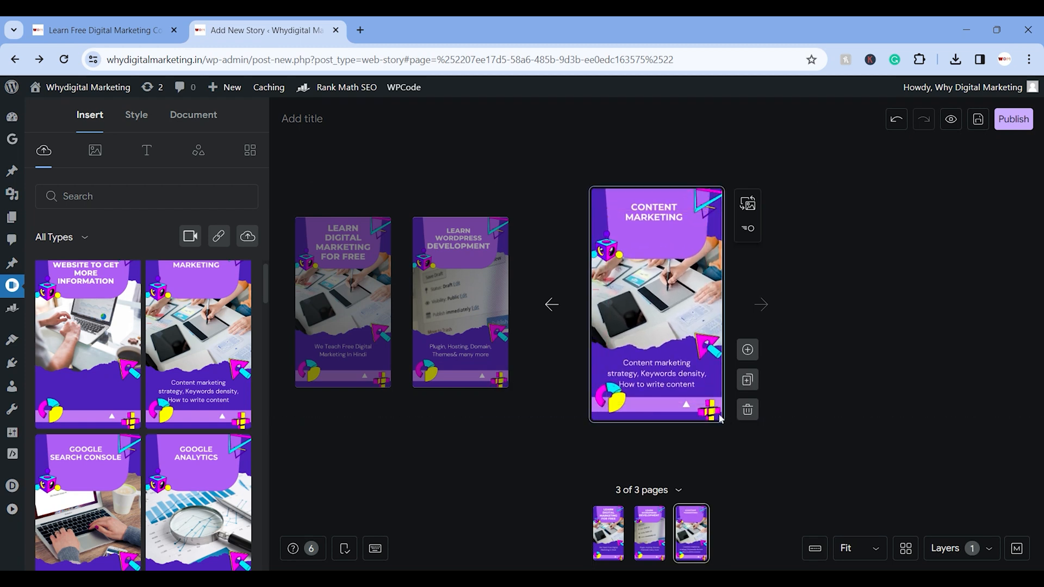
- Add a fourth page and insert the "Google Analytics" image, enlarged to fill the page
left_click(749, 352)
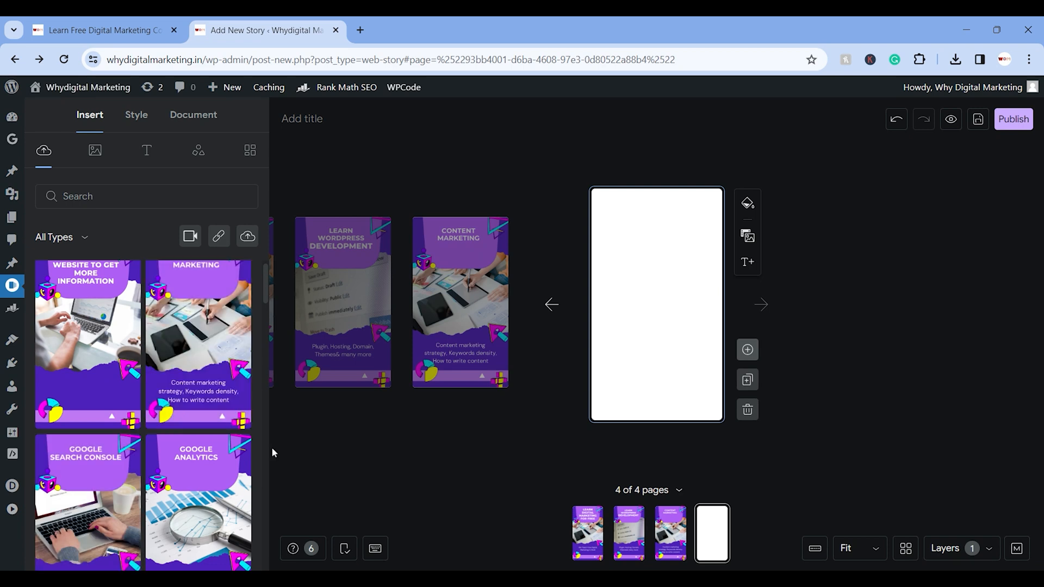
left_click(247, 236)
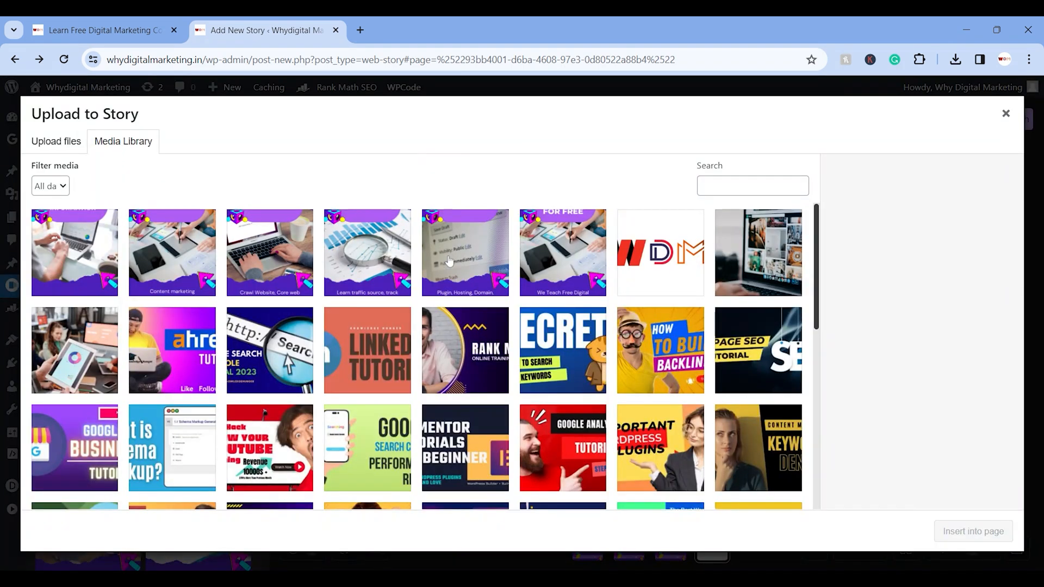
left_click(1006, 113)
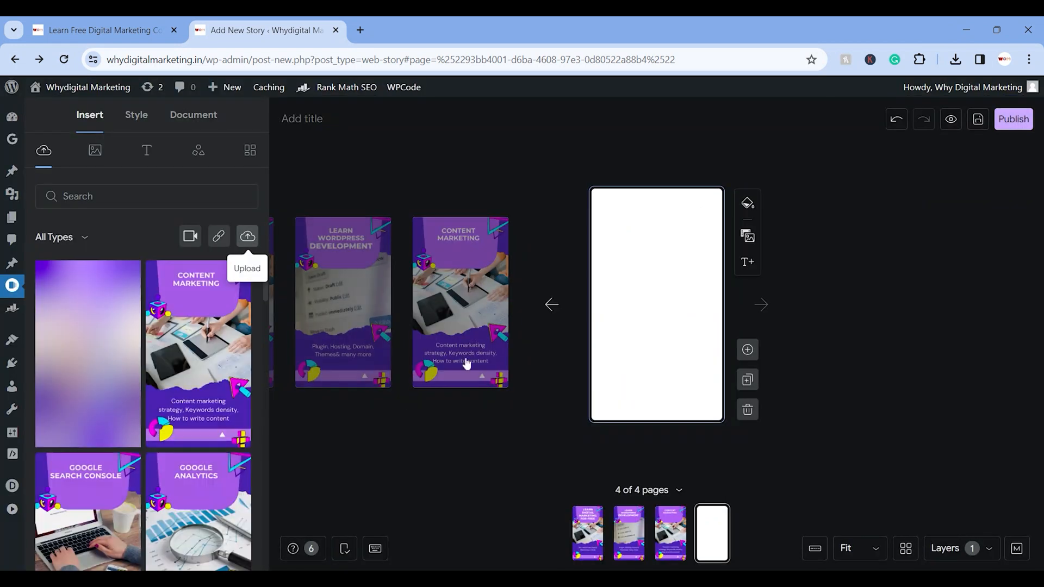
scroll(86, 528, "down", 3)
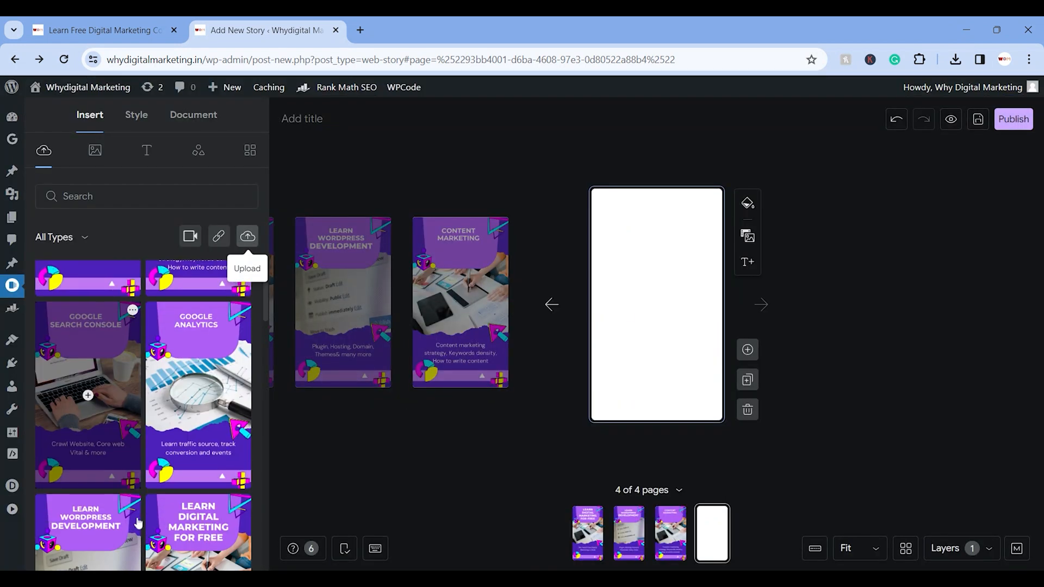
left_click(205, 348)
left_click_drag(620, 288, 639, 255)
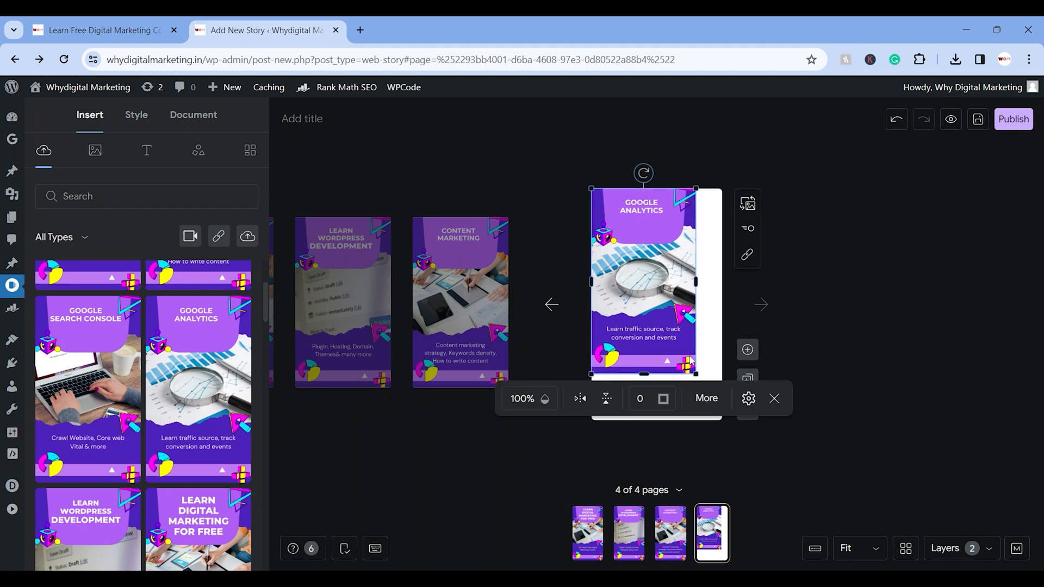
left_click_drag(696, 373, 721, 420)
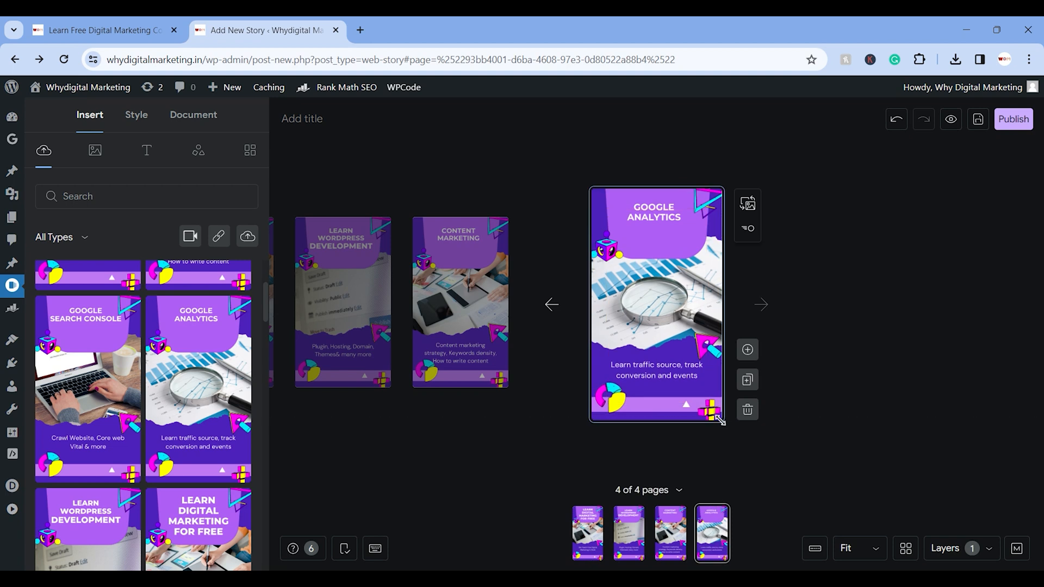
- Add a fifth page and insert the "Google Search Console" image so that it fills the page
left_click(747, 349)
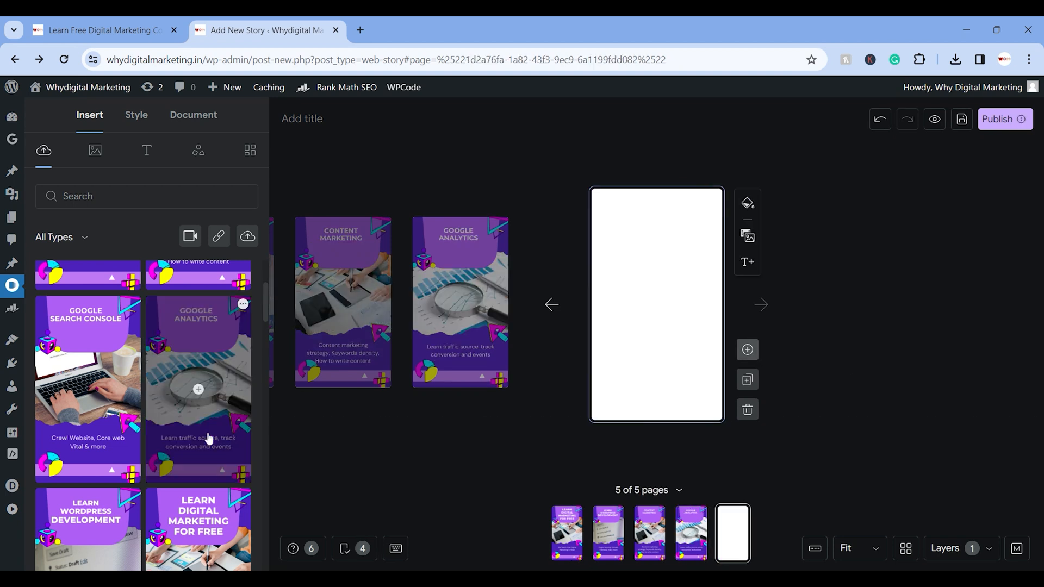
left_click(81, 403)
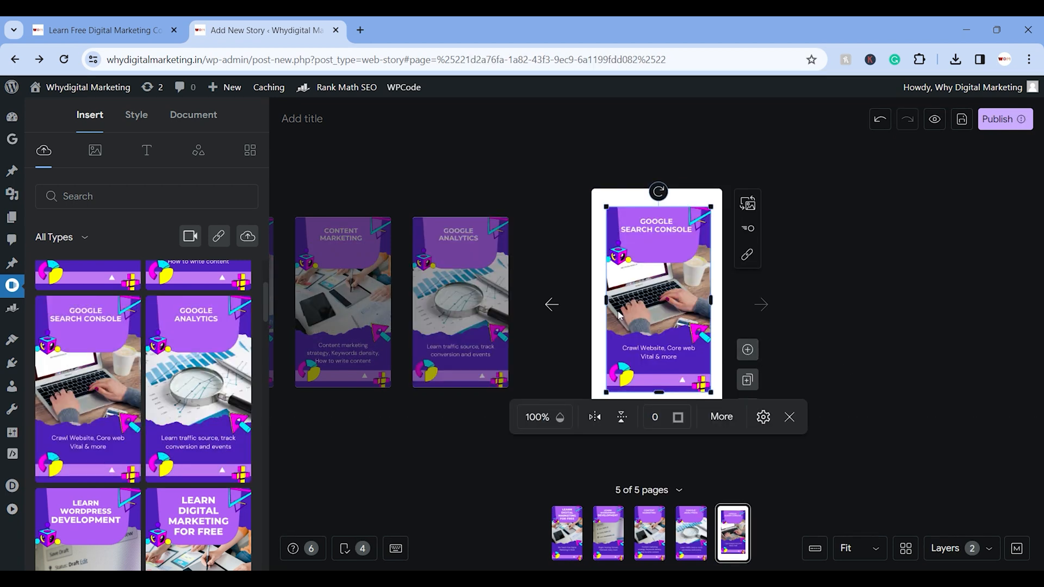
left_click_drag(619, 312, 602, 294)
left_click(827, 385)
scroll(181, 395, "up", 2)
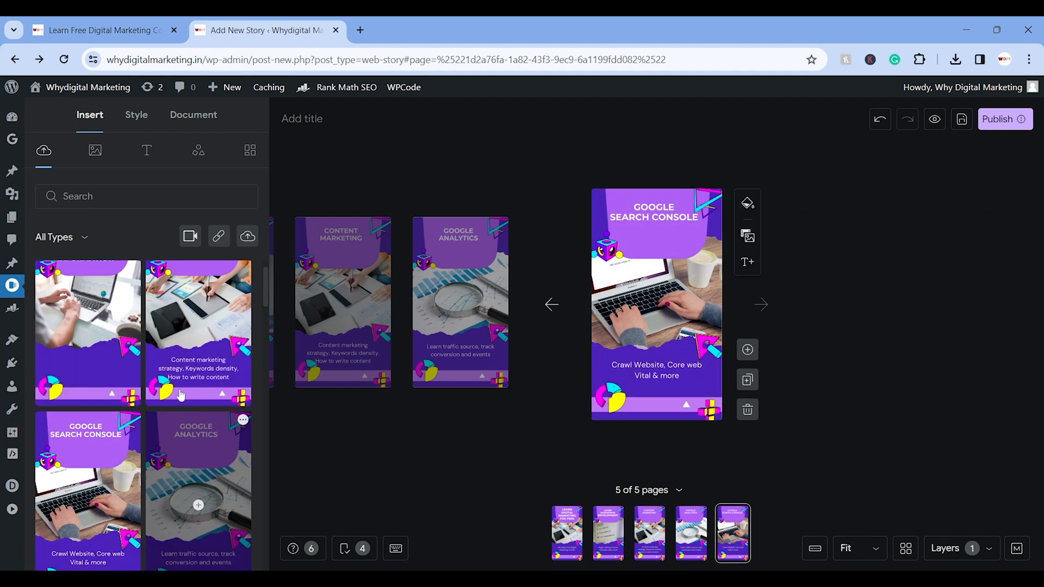
scroll(181, 395, "up", 2)
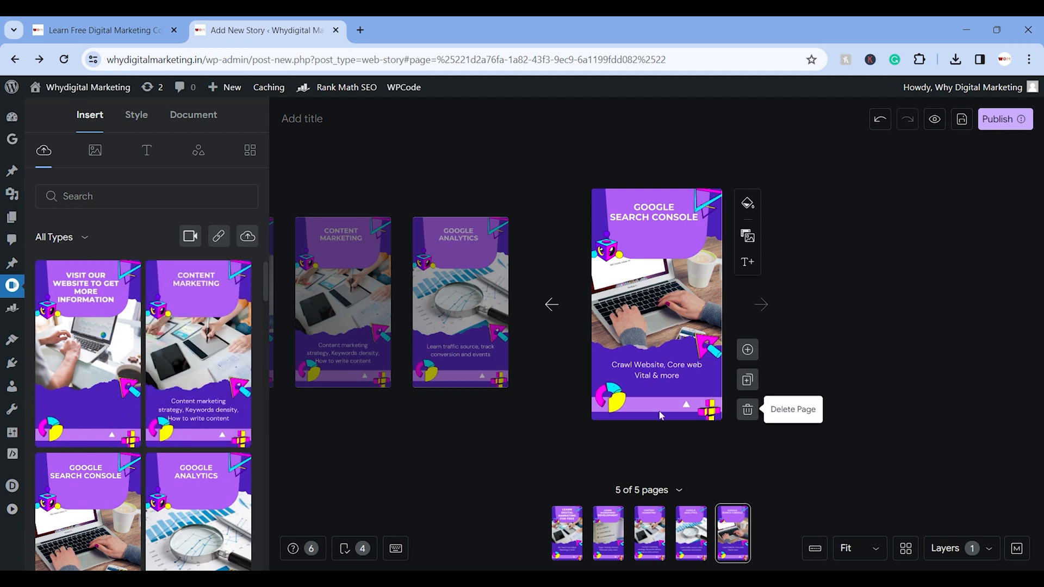
- Add a sixth page and insert the "Visit our website to get more information" image, enlarged to fill the page
scroll(177, 506, "down", 1)
scroll(177, 506, "down", 5)
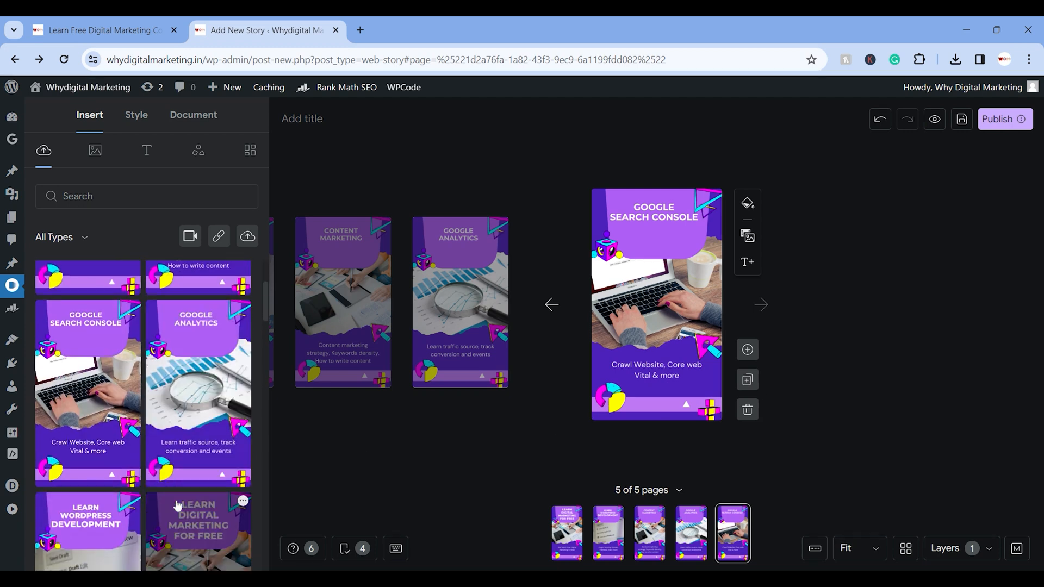
scroll(199, 399, "up", 5)
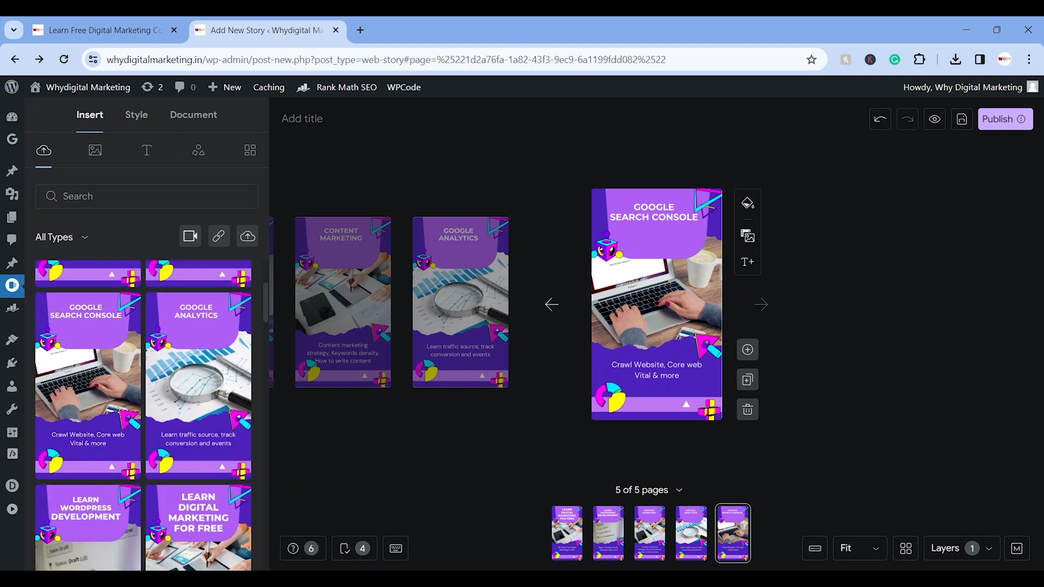
left_click(748, 358)
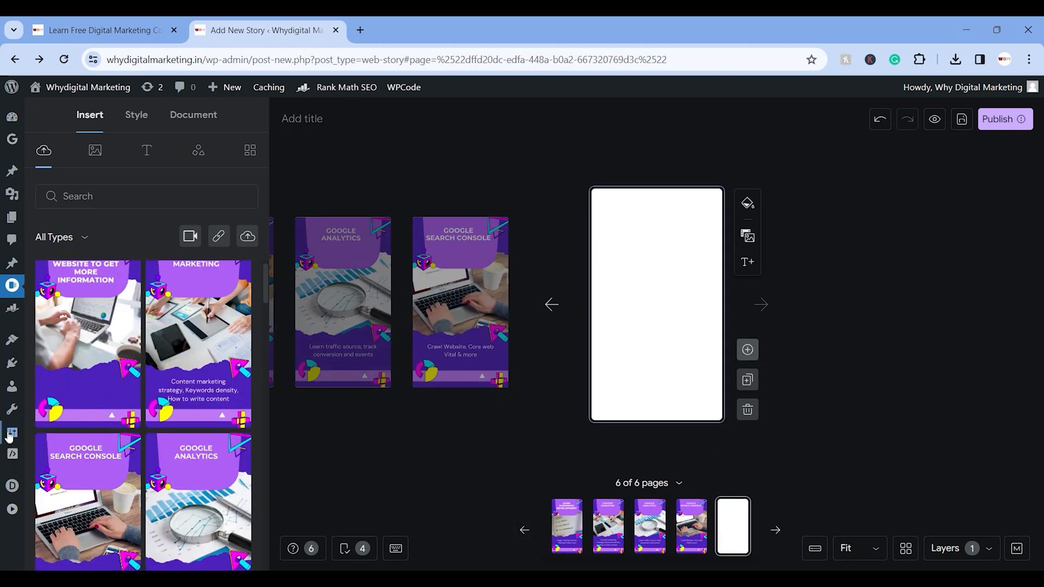
left_click(92, 321)
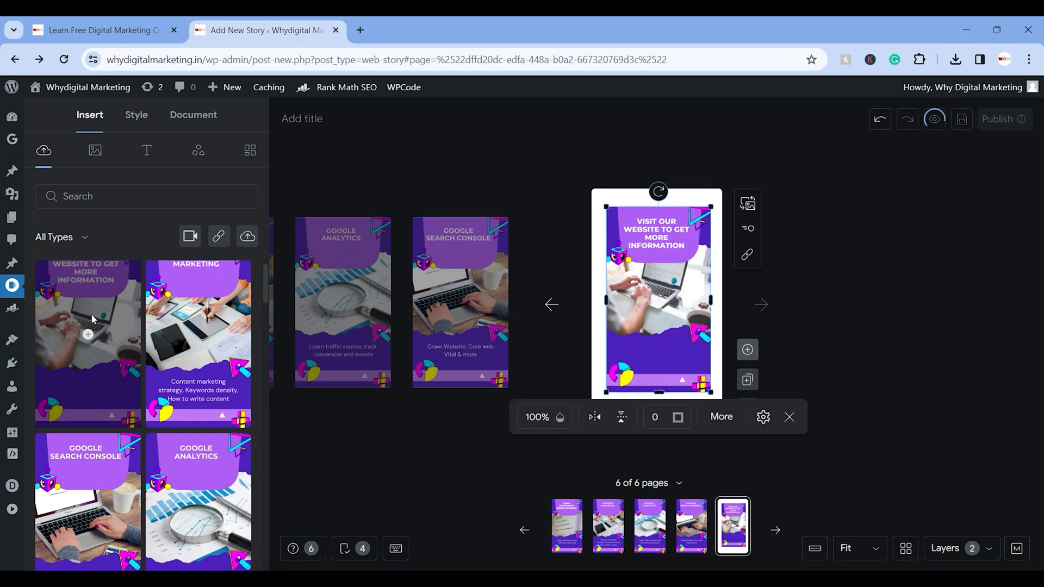
left_click_drag(627, 274, 613, 257)
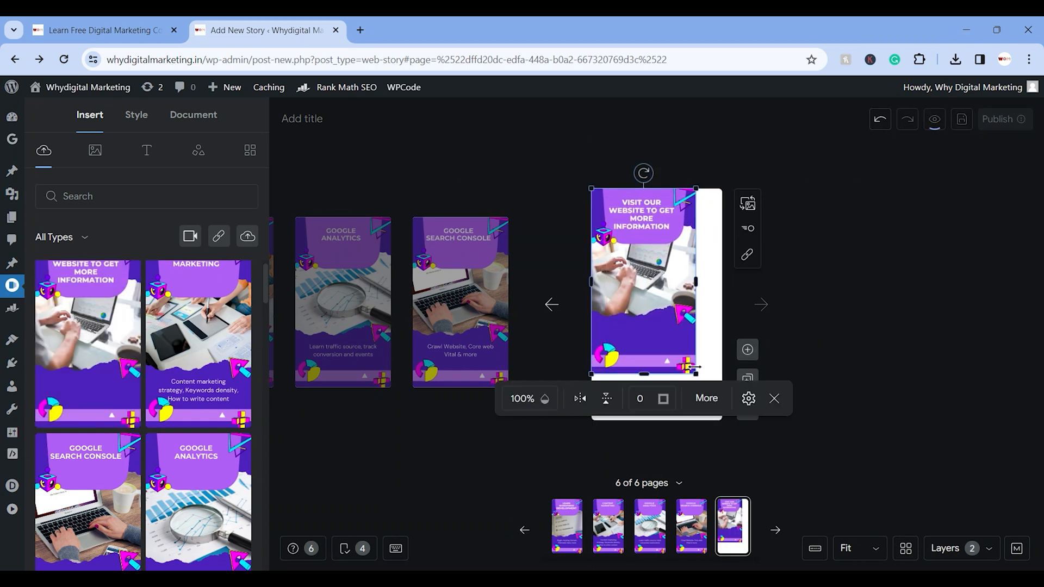
left_click_drag(696, 374, 723, 421)
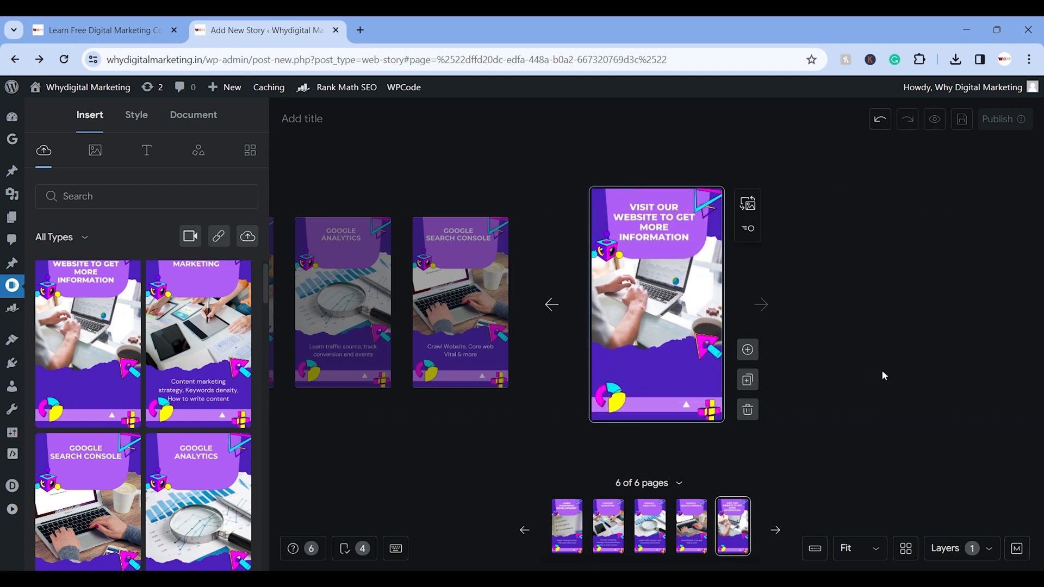
left_click(883, 373)
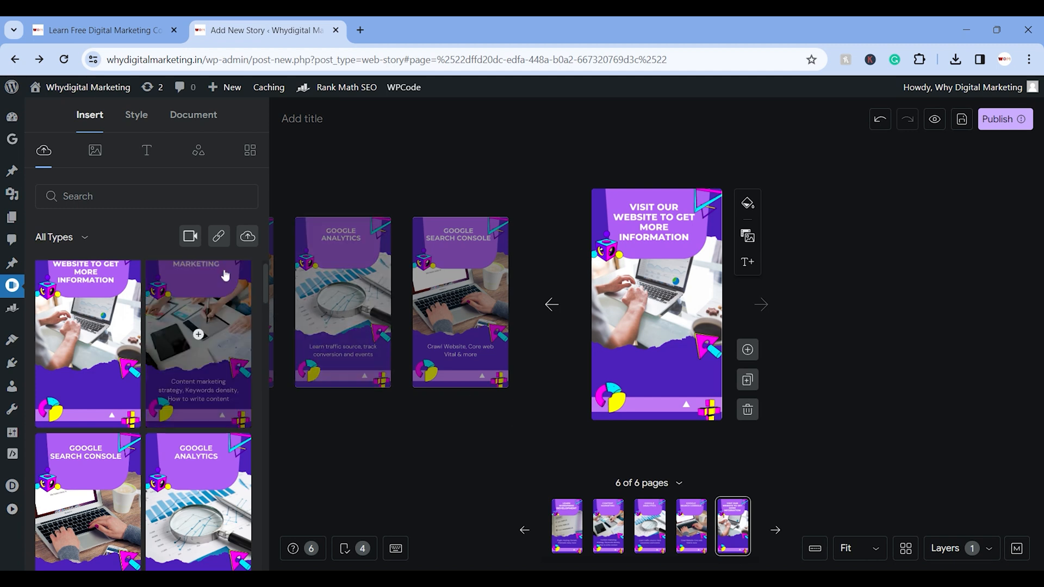
- Try to insert external media on the sixth page from the URL whydigitalmarketing.in, and cancel the insertion
left_click(219, 237)
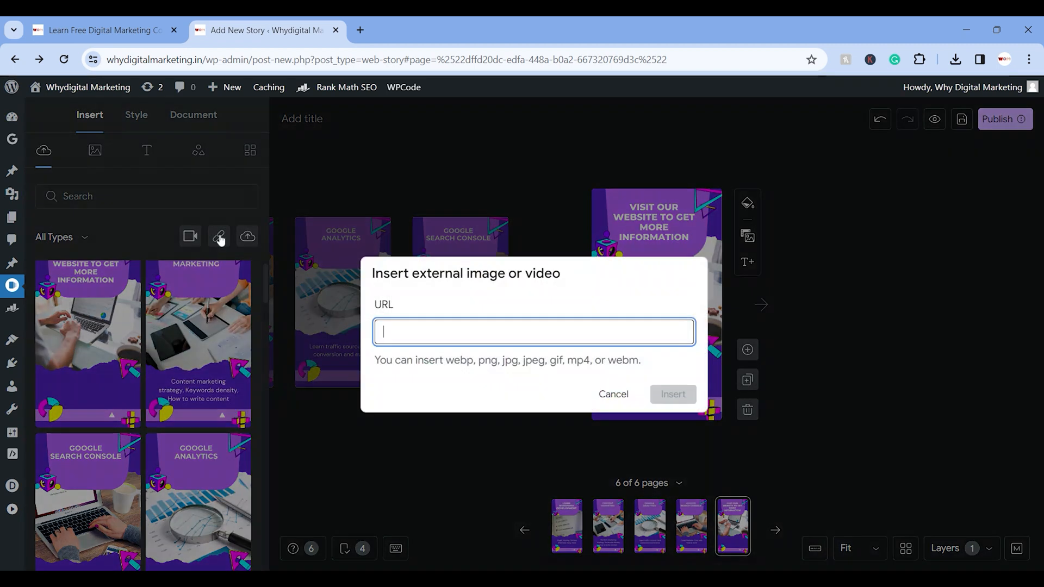
type("whydigitalmarket")
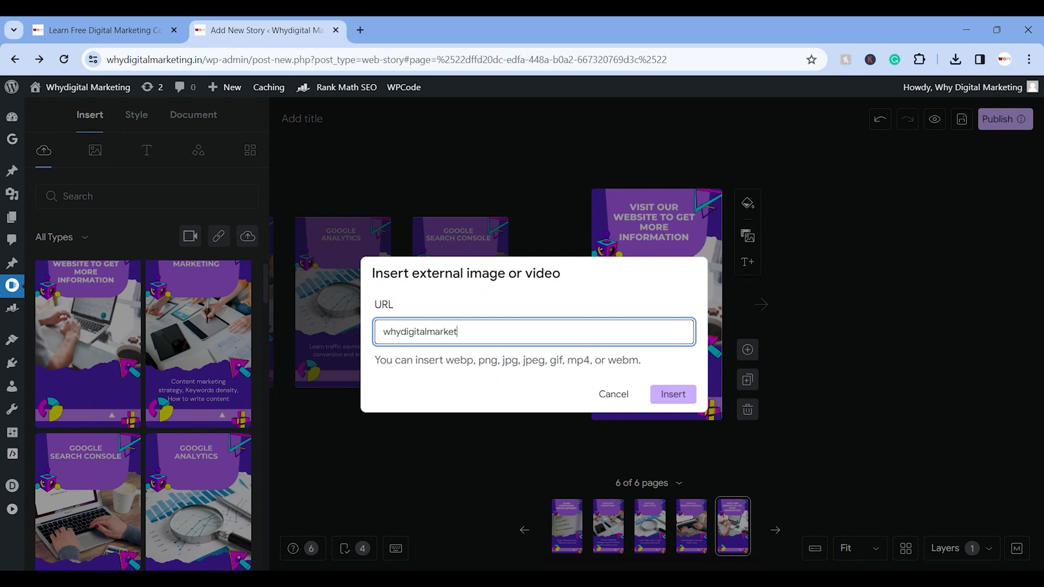
type("ing.in")
left_click(674, 395)
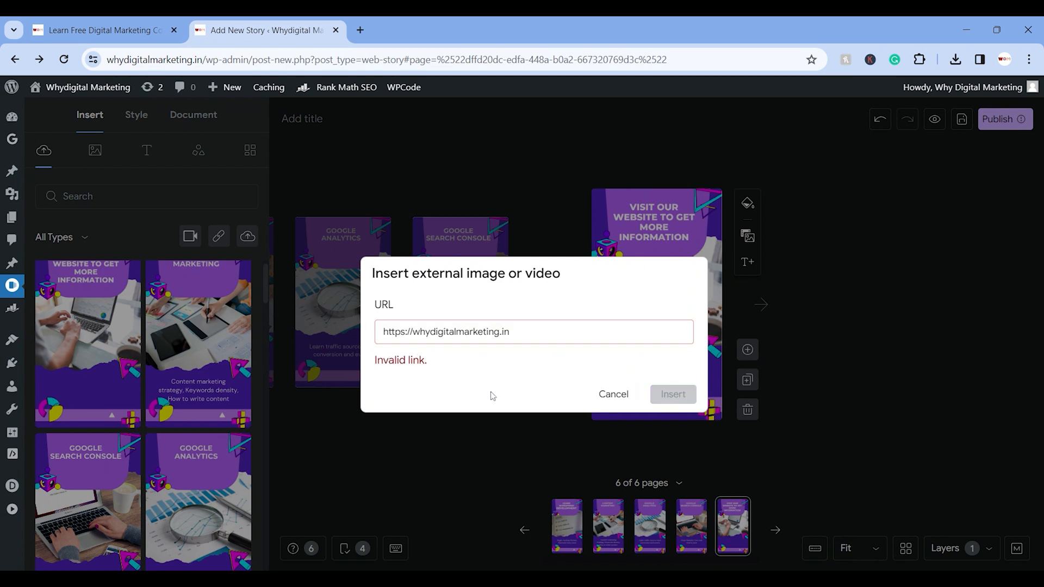
triple_click(406, 333)
key("BackSpace")
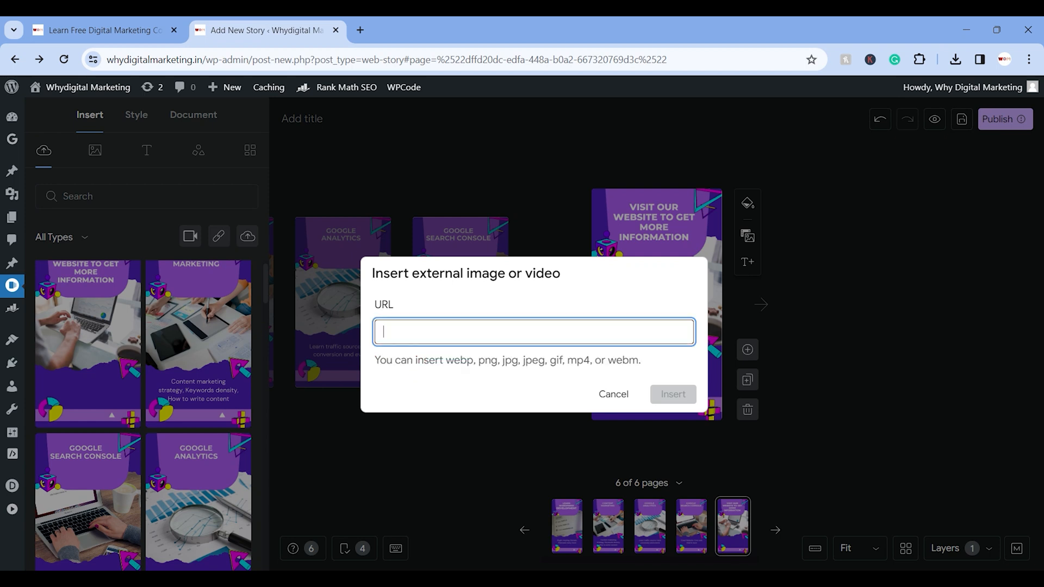
type("You")
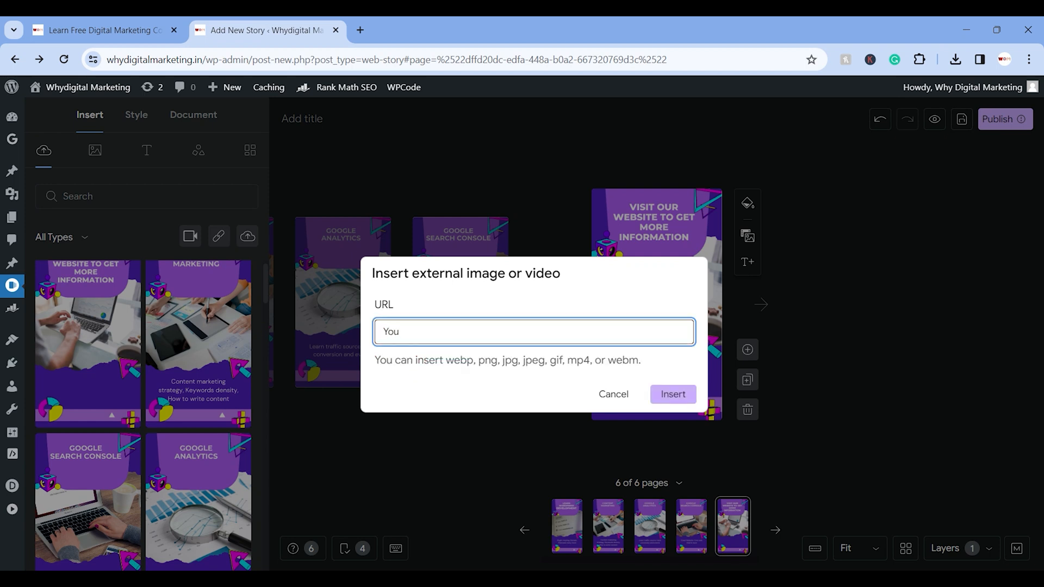
left_click(613, 394)
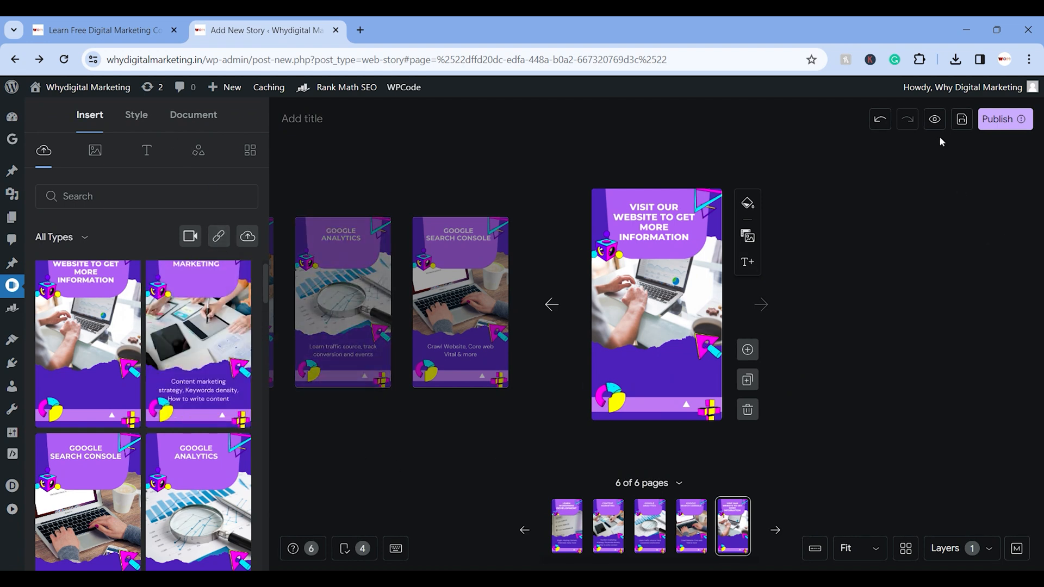
- Preview the story full size, page through it to the last page, and return to the editor
left_click(935, 119)
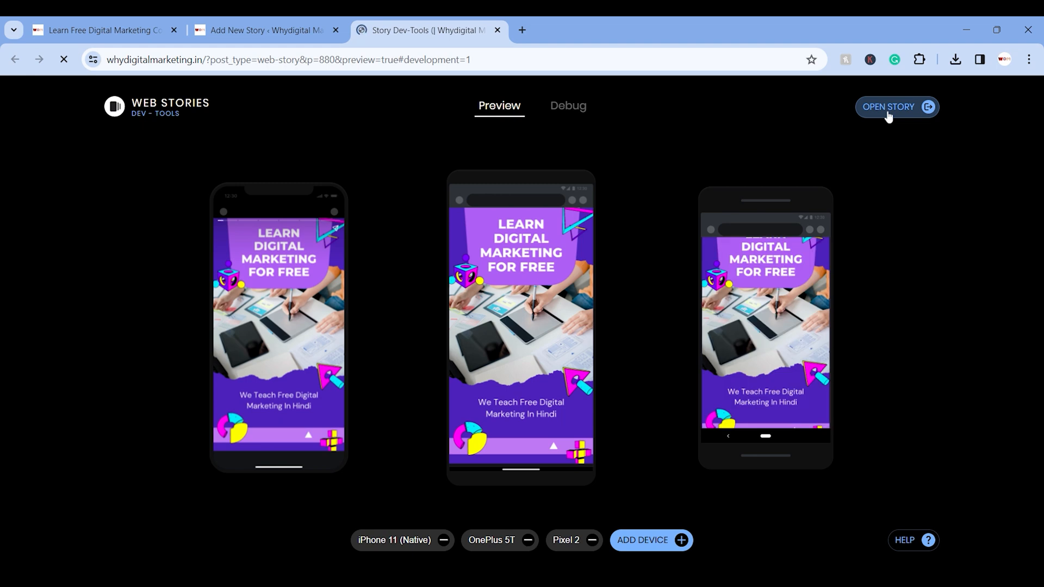
left_click(889, 108)
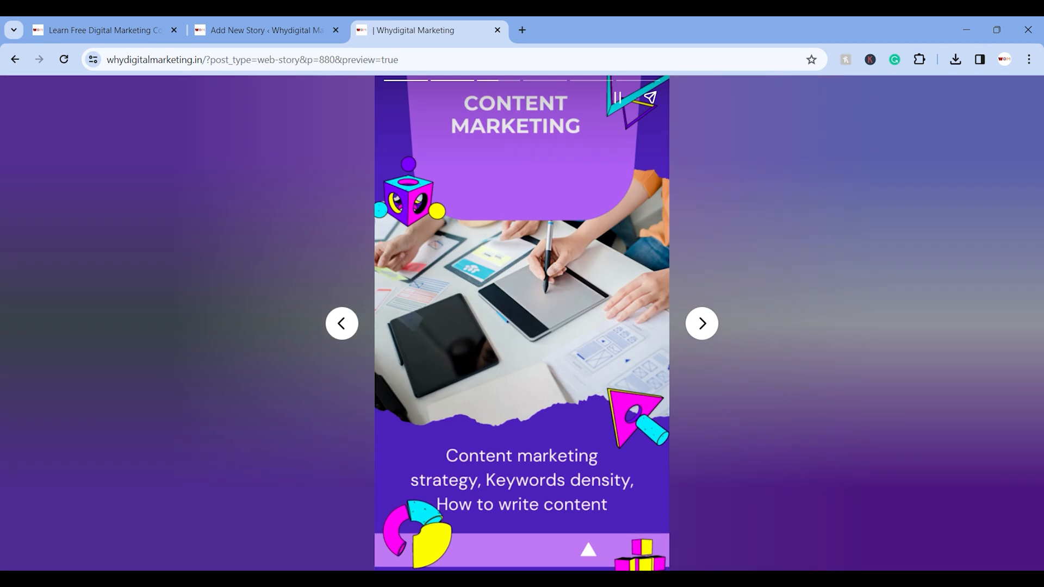
left_click(544, 266)
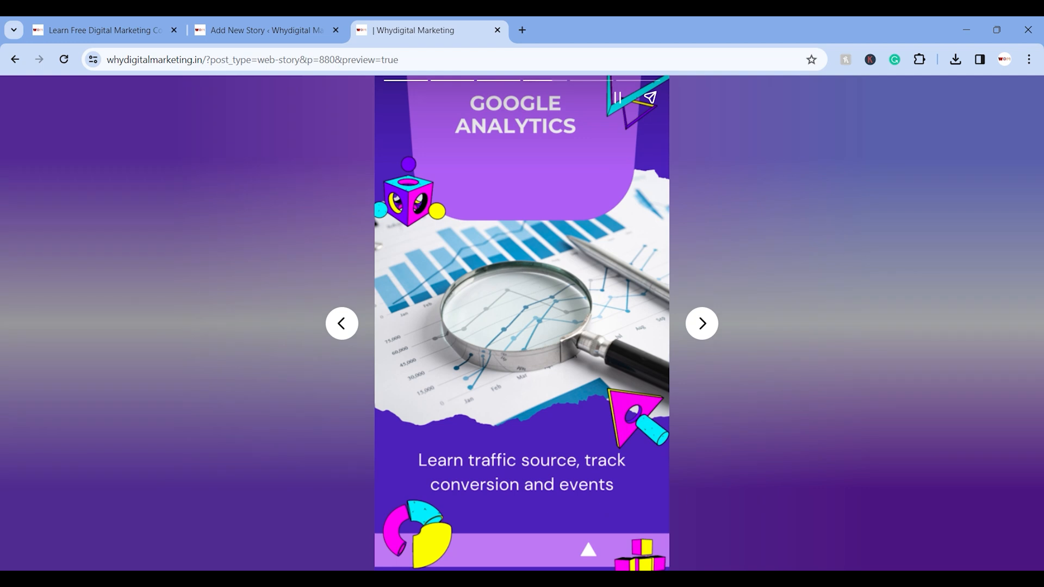
left_click(702, 326)
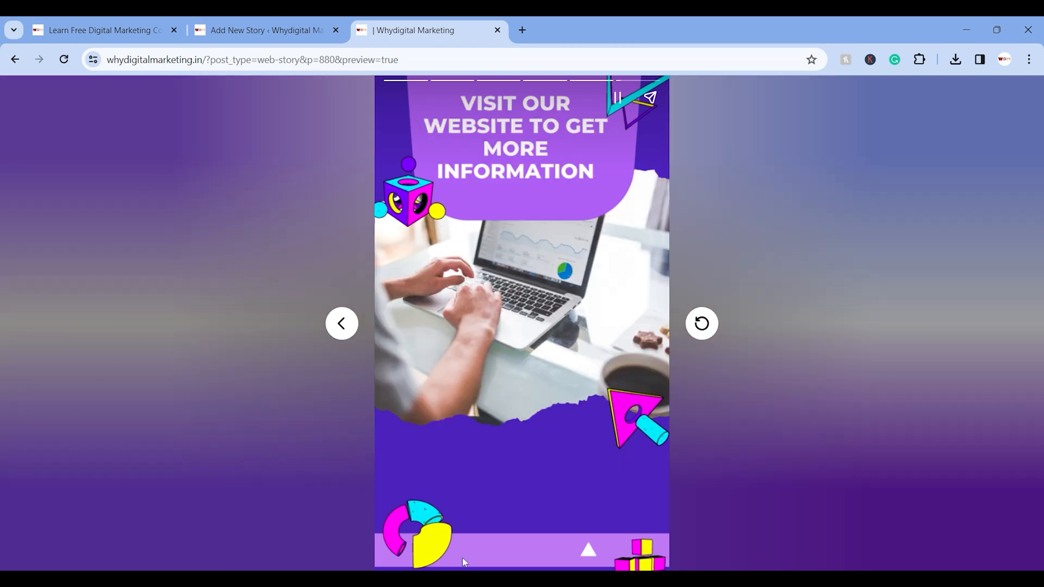
left_click(267, 30)
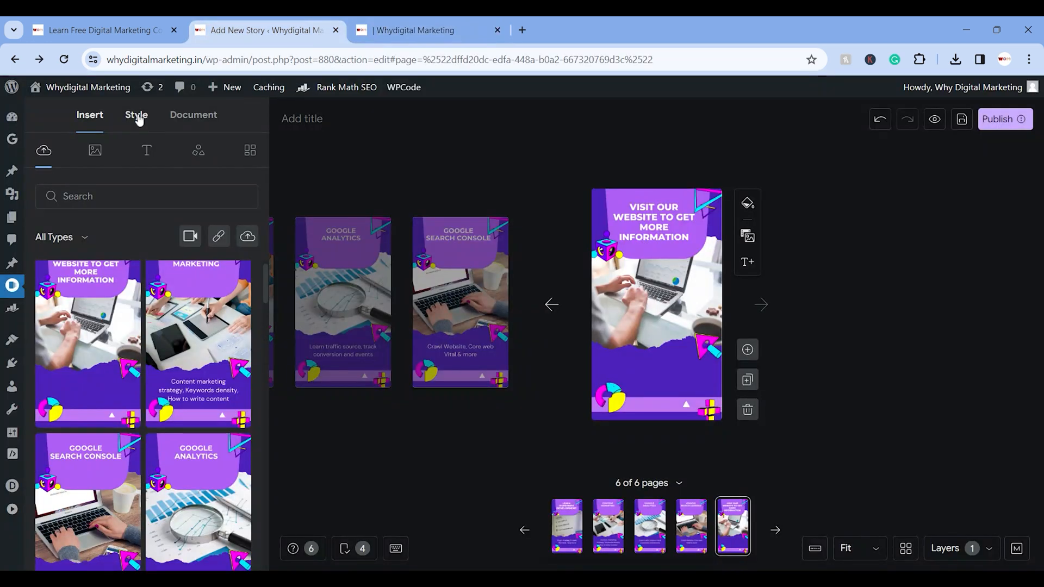
- Examine the text presets and the document's visibility, publishing, permalink and page advancement settings
left_click(146, 163)
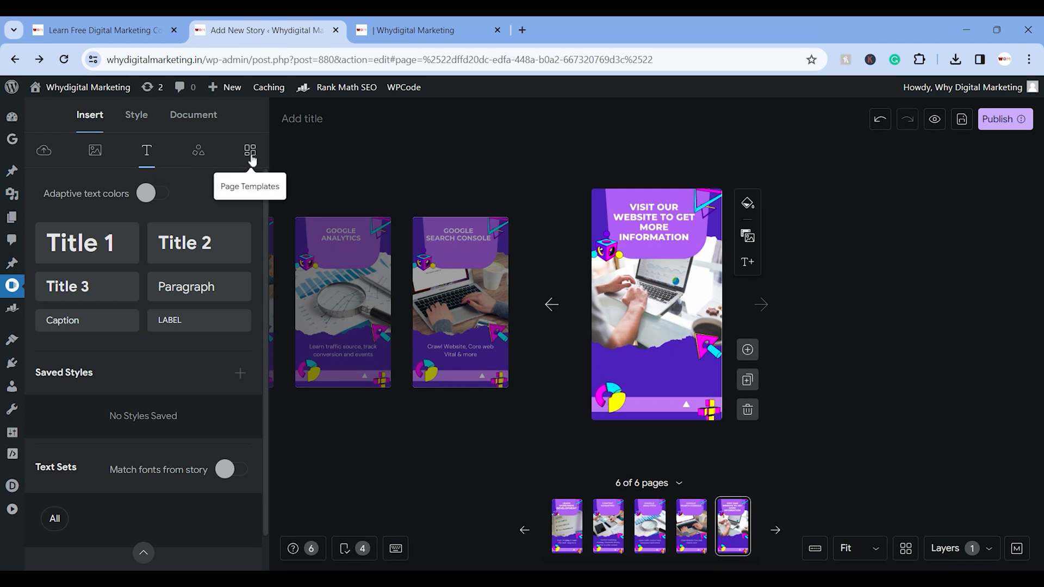
left_click(656, 280)
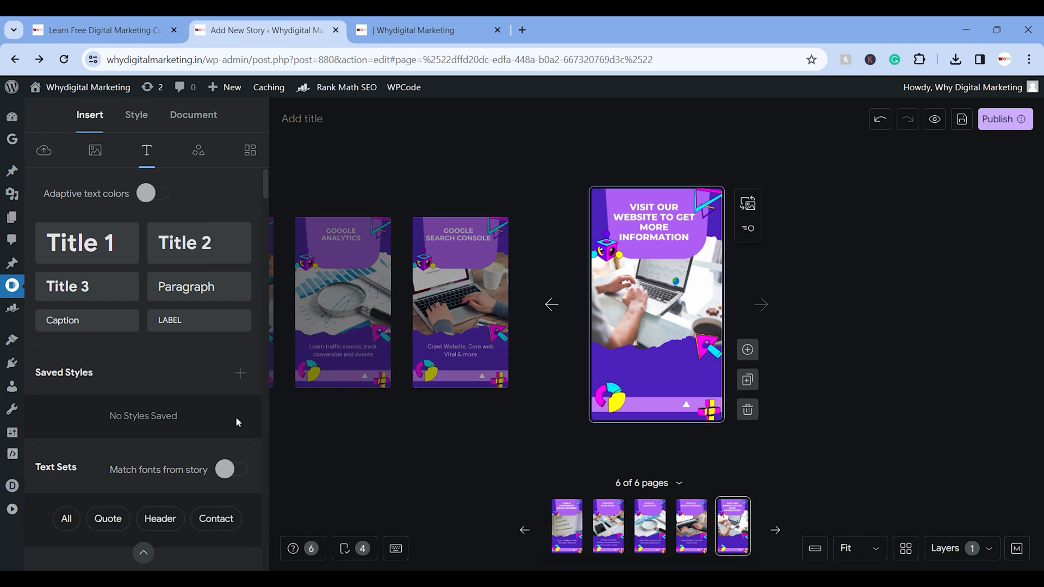
scroll(162, 476, "down", 8)
scroll(162, 436, "down", 10)
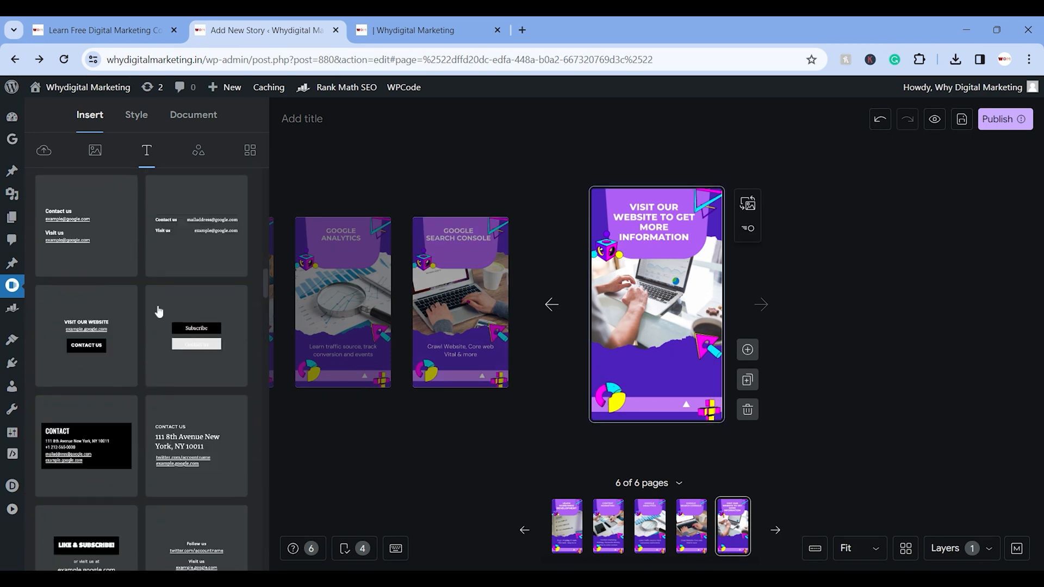
left_click(191, 117)
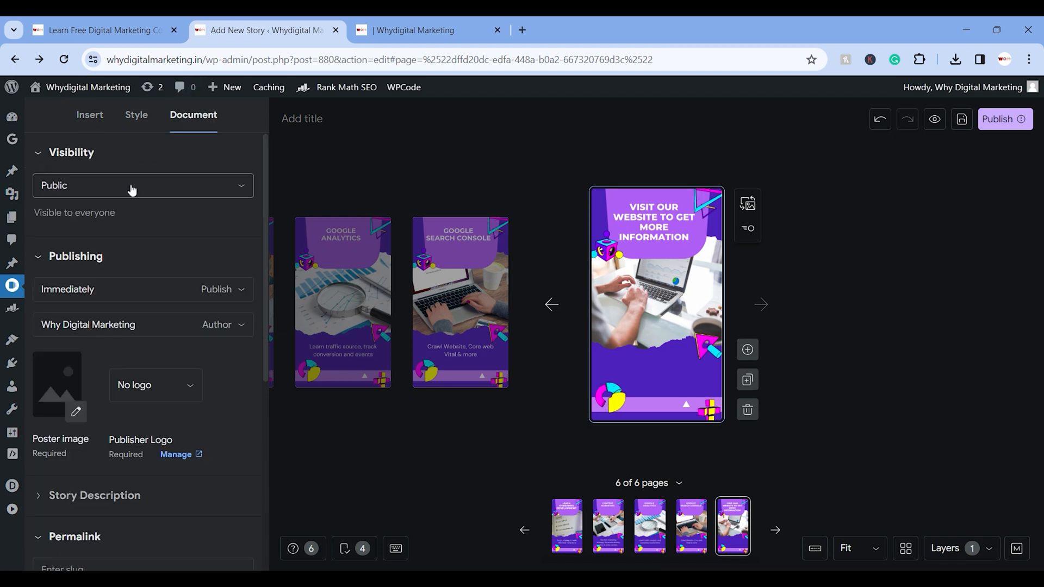
left_click(114, 186)
left_click(114, 185)
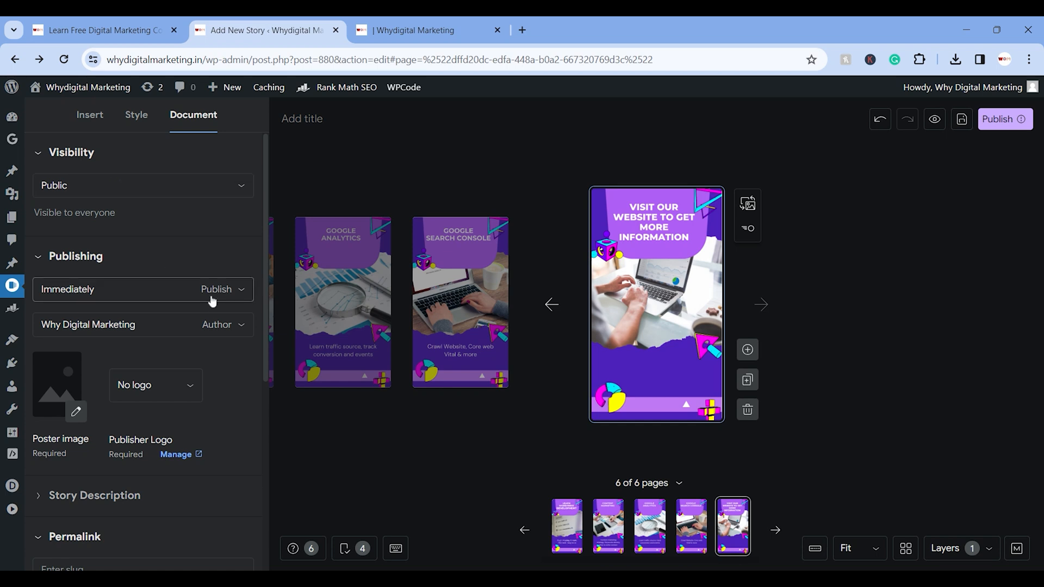
scroll(192, 339, "down", 1)
scroll(191, 337, "down", 2)
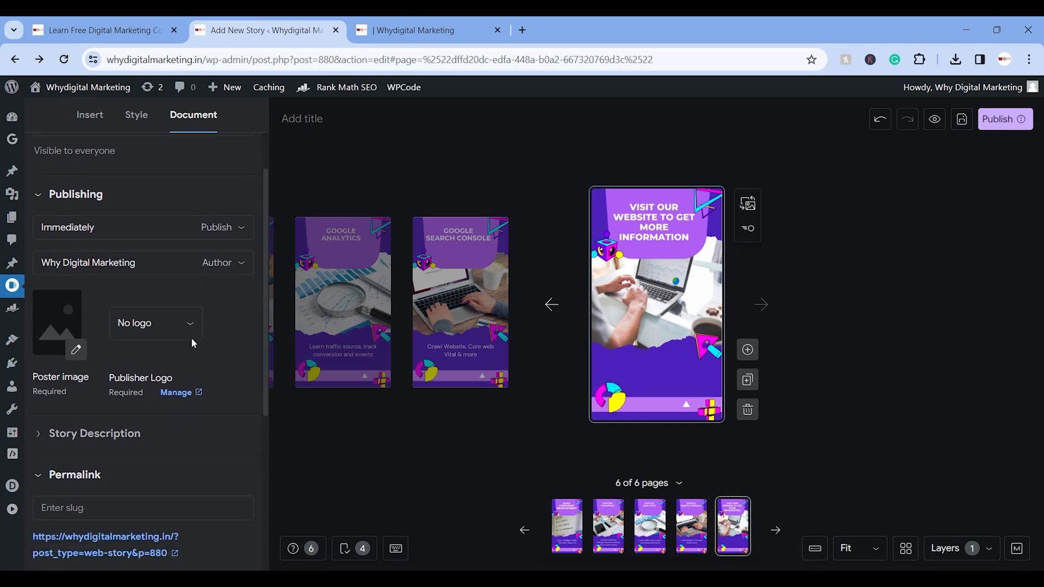
scroll(188, 400, "down", 5)
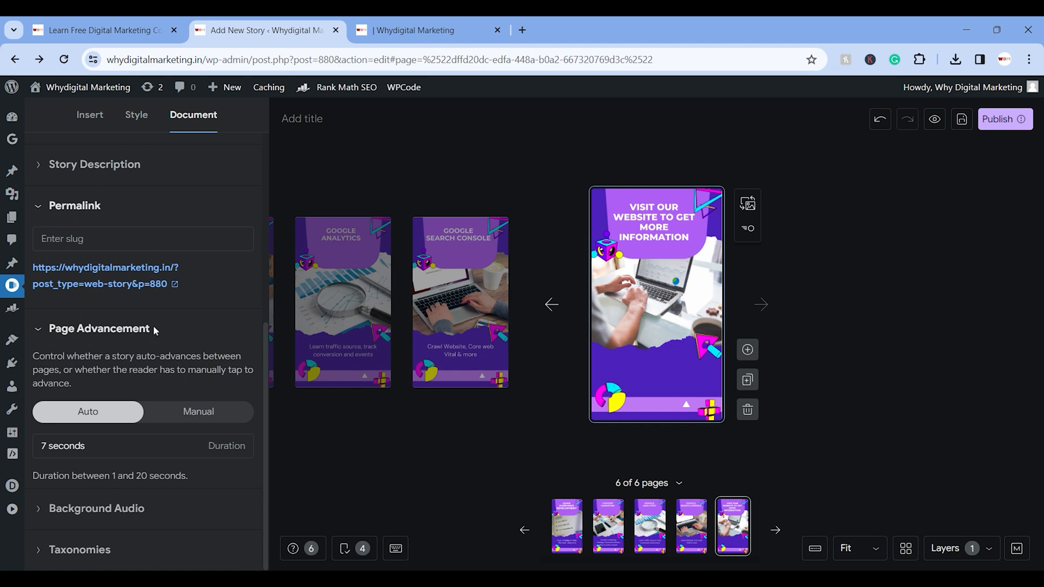
scroll(152, 325, "up", 3)
scroll(152, 325, "up", 3)
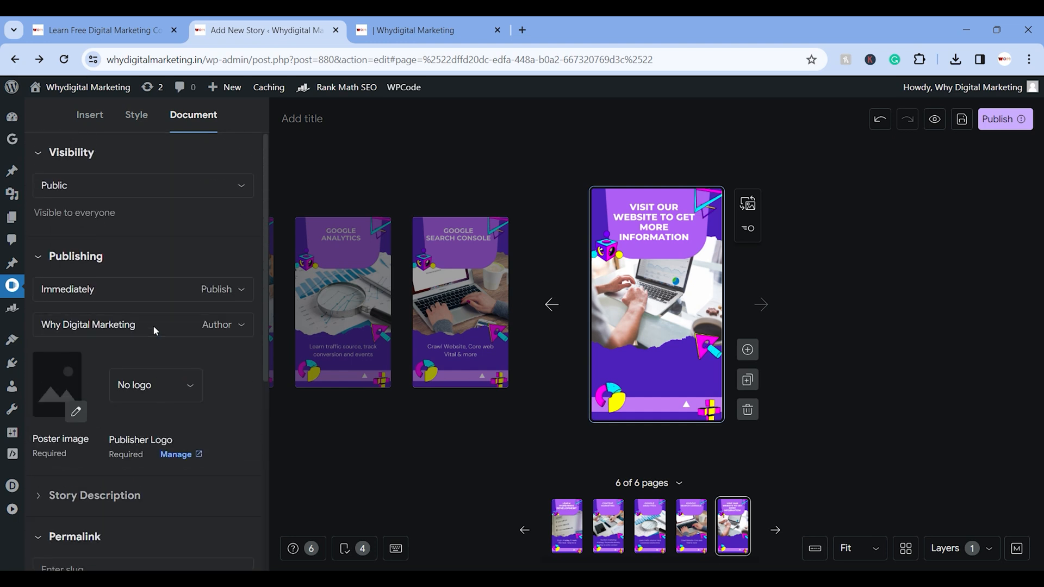
- Try the Linear, Vignette and Tint filters on the sixth page's background, and restore the filter to None
left_click(123, 124)
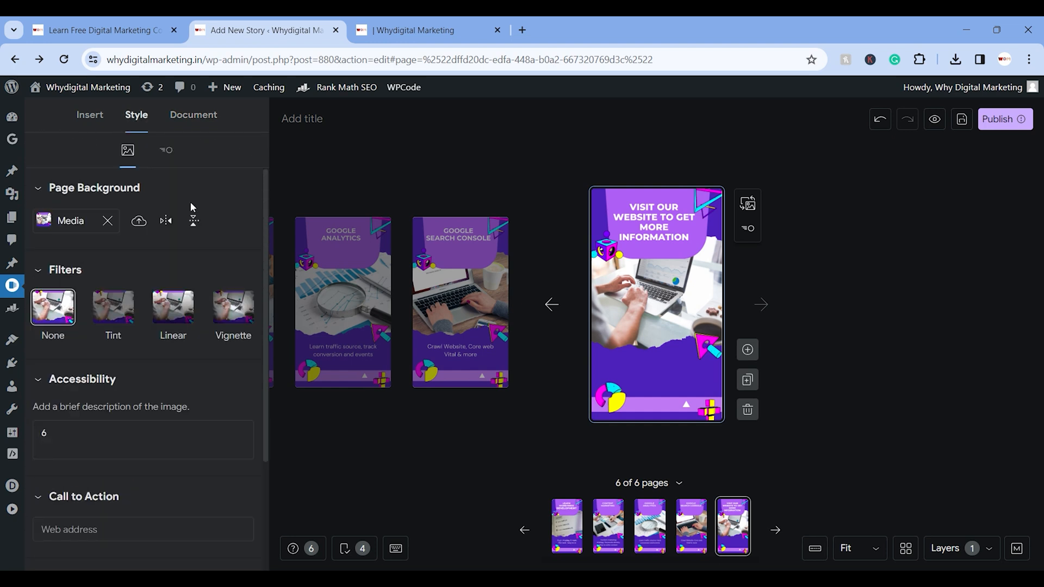
left_click(166, 318)
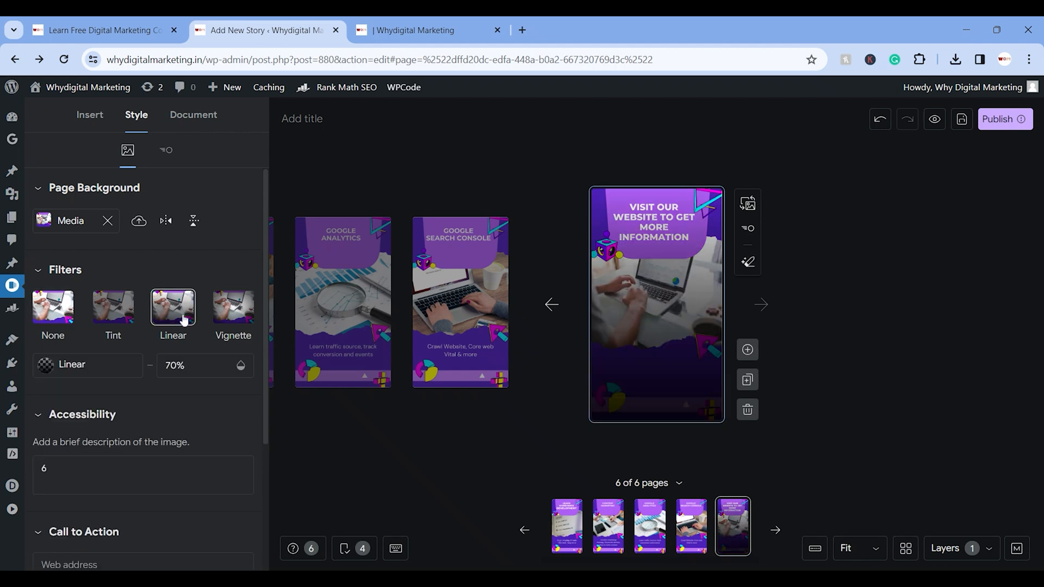
left_click(217, 319)
left_click(117, 314)
left_click(60, 316)
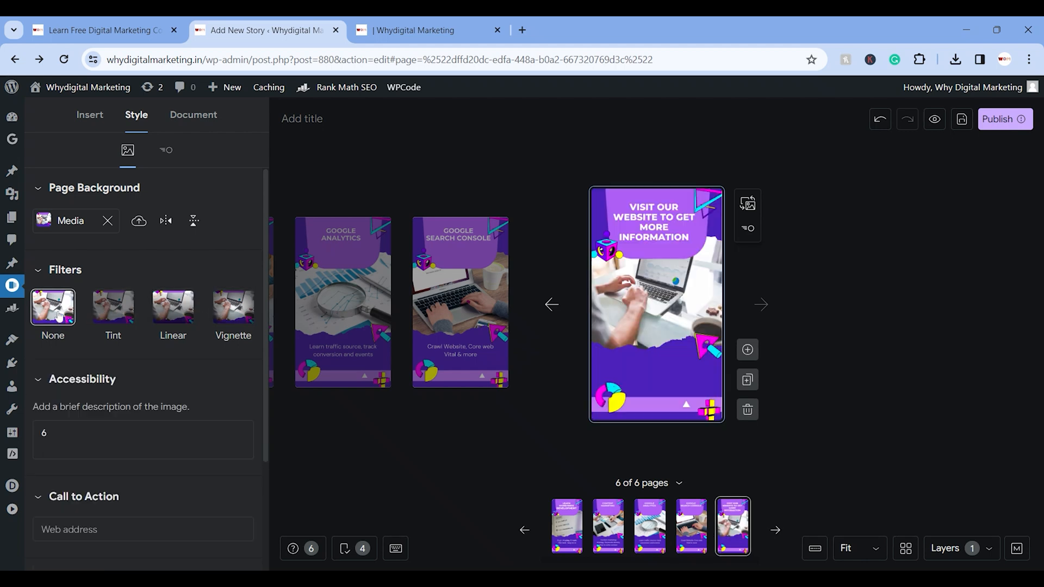
- Add a call to action to the sixth page with the web address Whydigitalmarketing.in and inspect its link button on the page
scroll(156, 392, "down", 3)
left_click(143, 397)
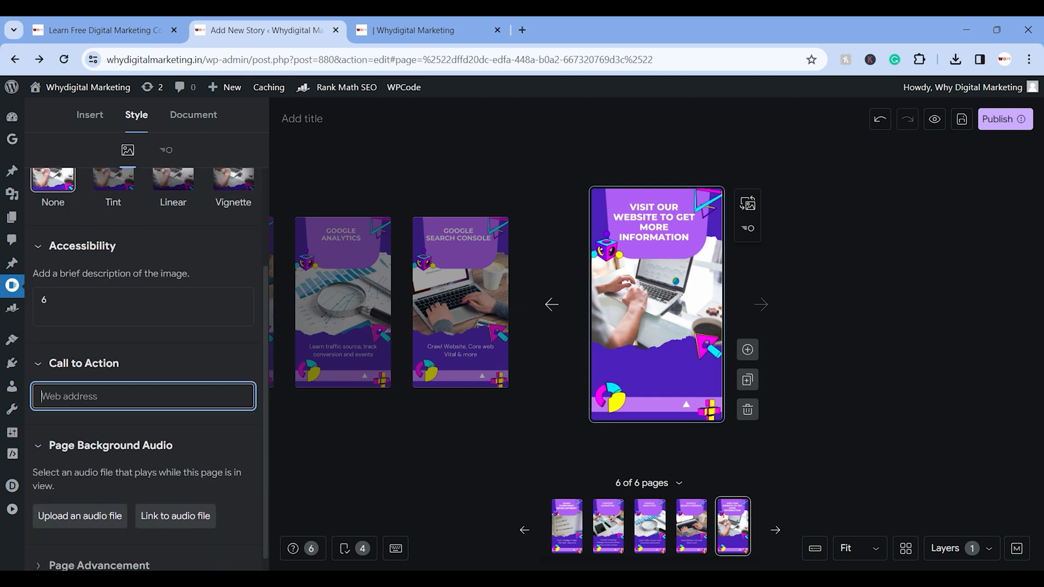
type("Whydigitalmarketing.in")
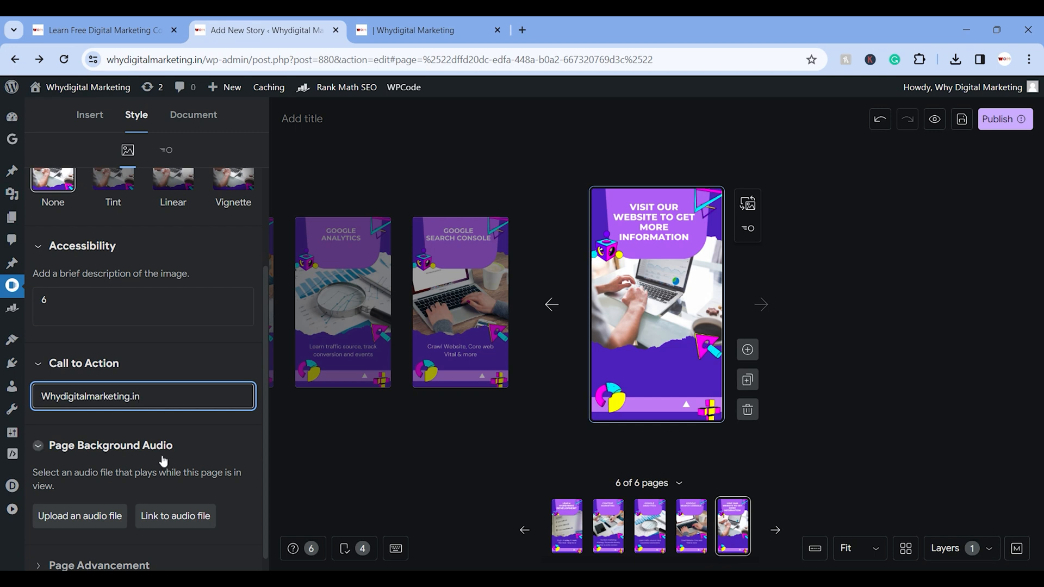
scroll(194, 461, "down", 2)
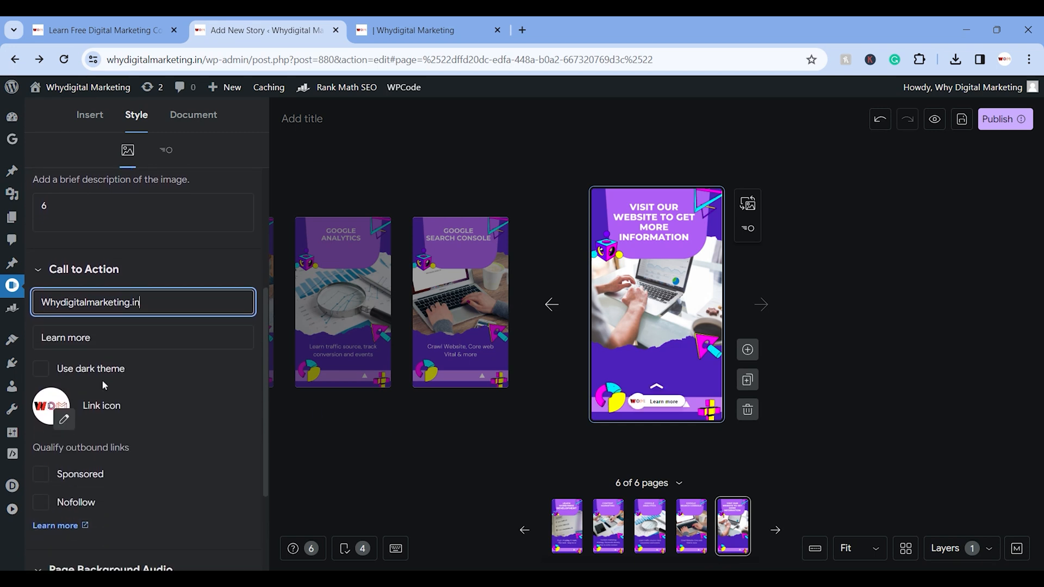
key("Tab")
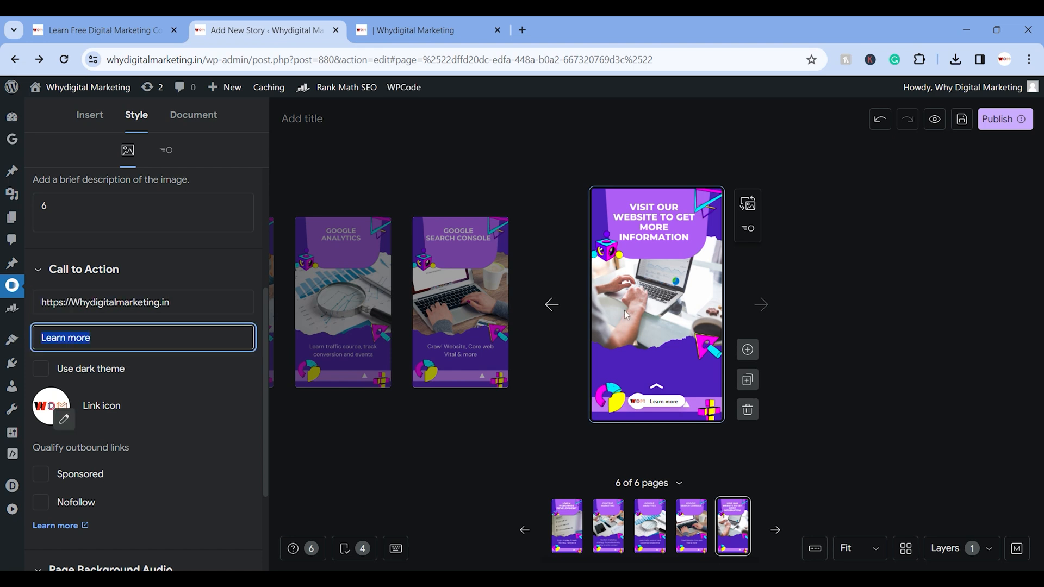
scroll(647, 359, "up", 2)
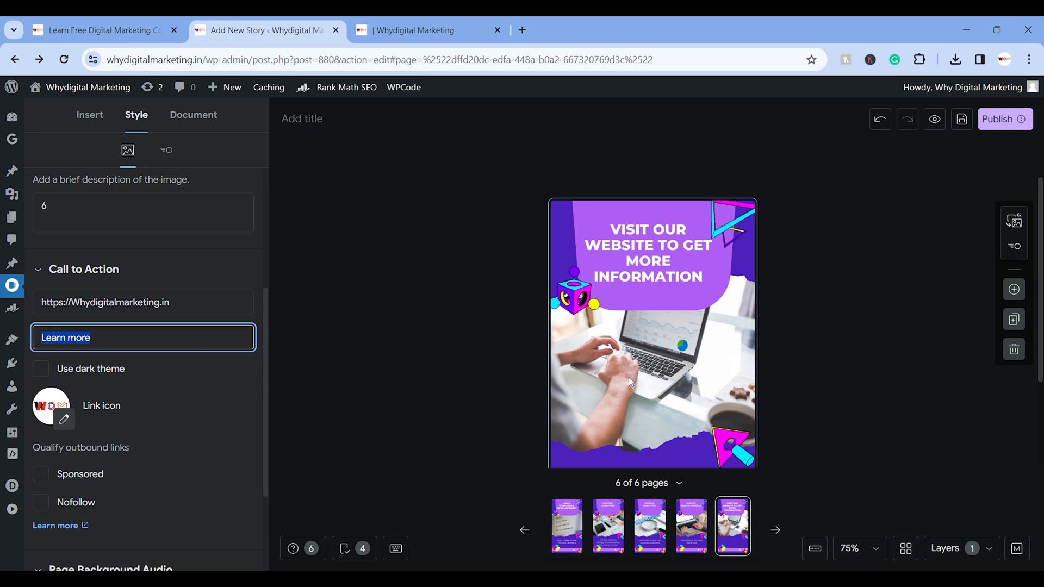
scroll(595, 442, "down", 3)
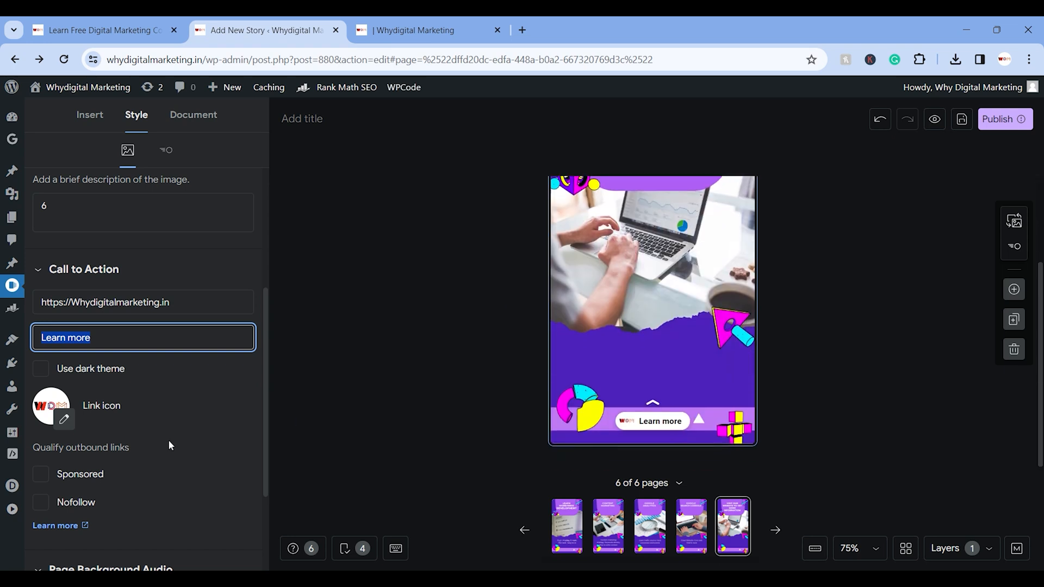
- Set the sixth page's call to action caption to "Learn More"
type("Get Informati")
key("ctrl+a")
key("BackSpace")
type("Learn More")
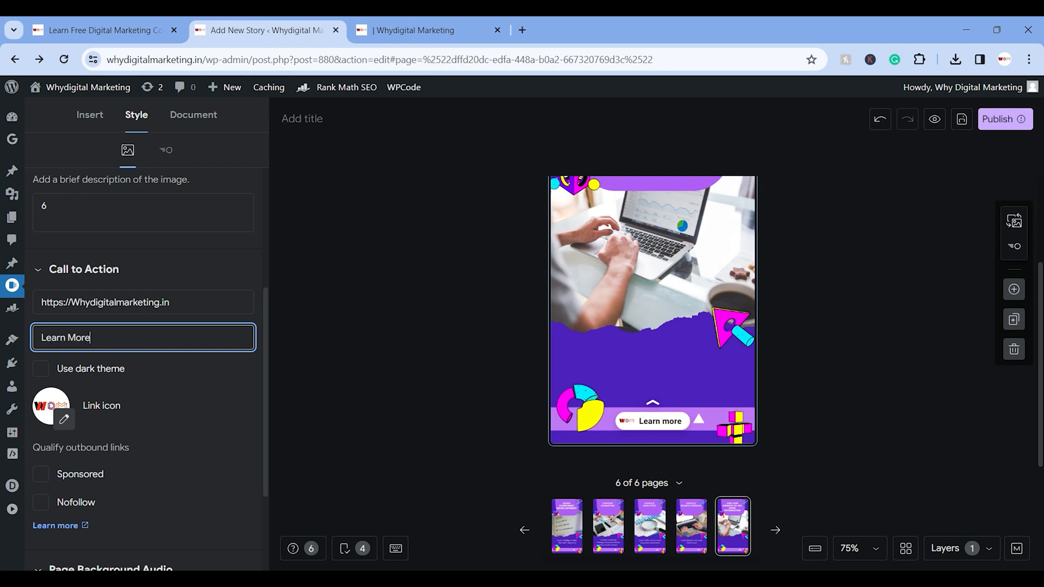
left_click(412, 357)
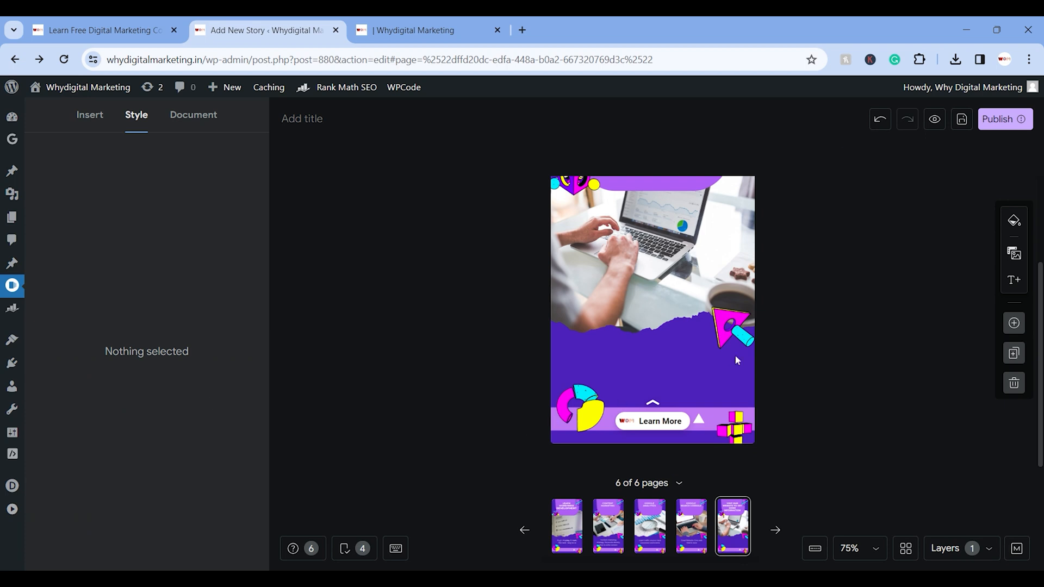
- Open the story's publishing details and use 1.png from the media library as poster image, cropped to its upper part with the heading
left_click(989, 123)
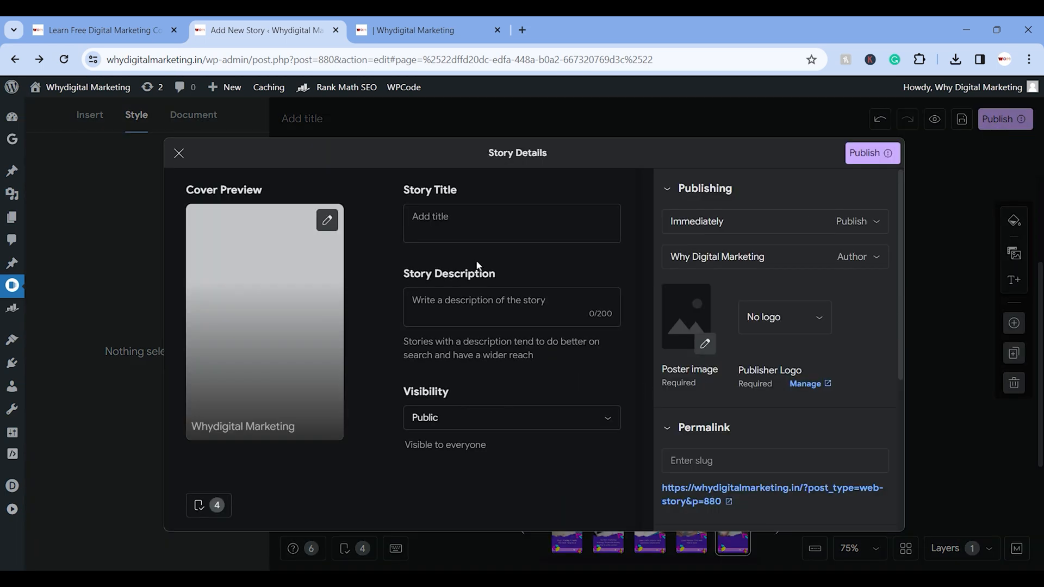
left_click(328, 220)
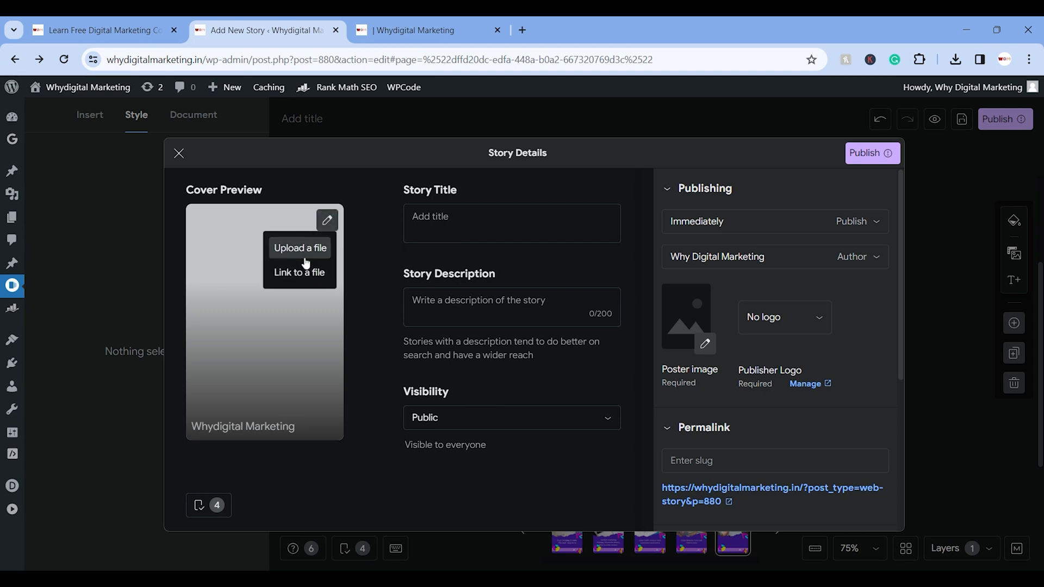
left_click(300, 249)
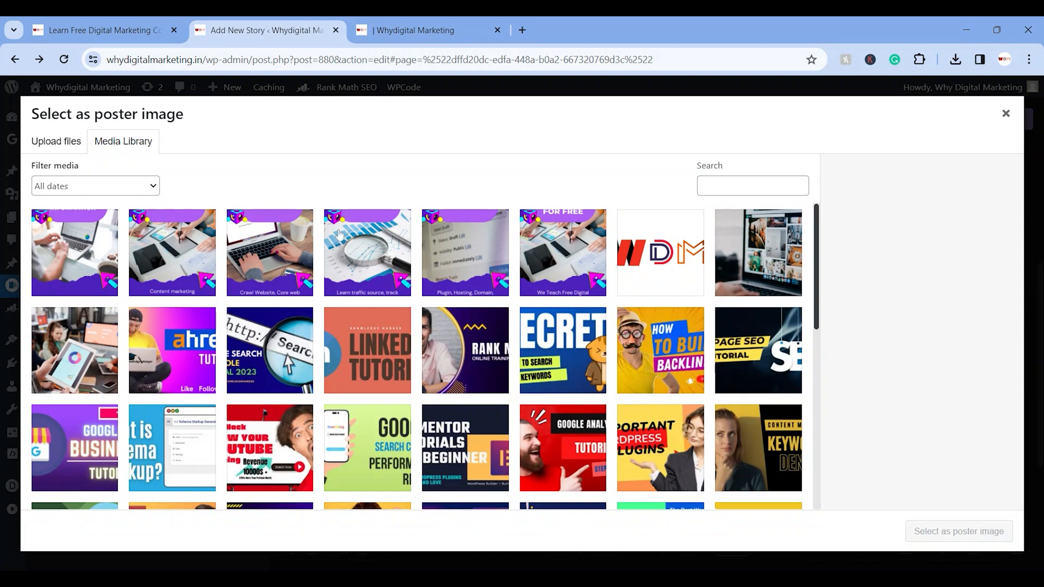
left_click(555, 249)
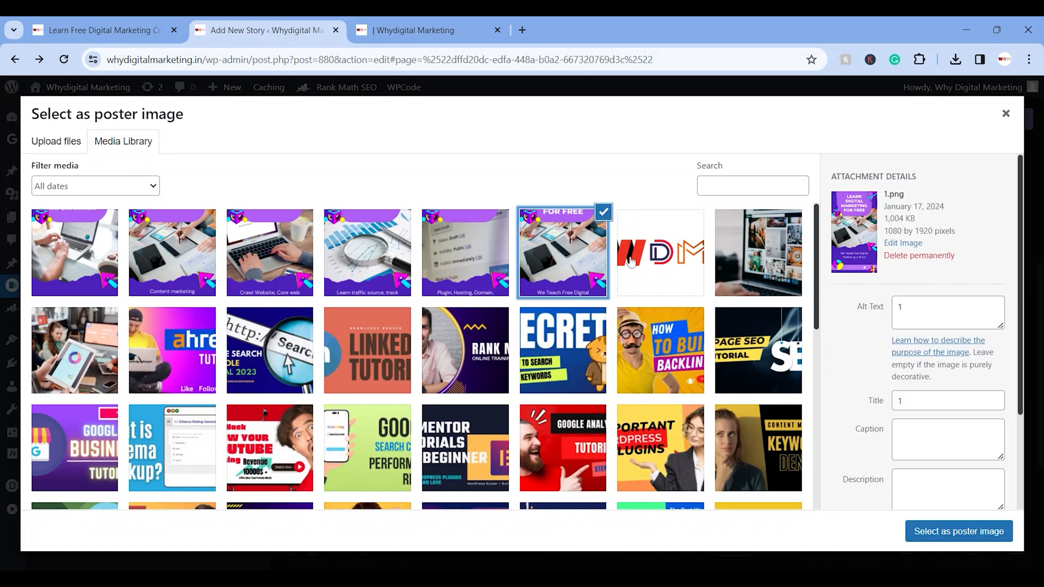
left_click(921, 532)
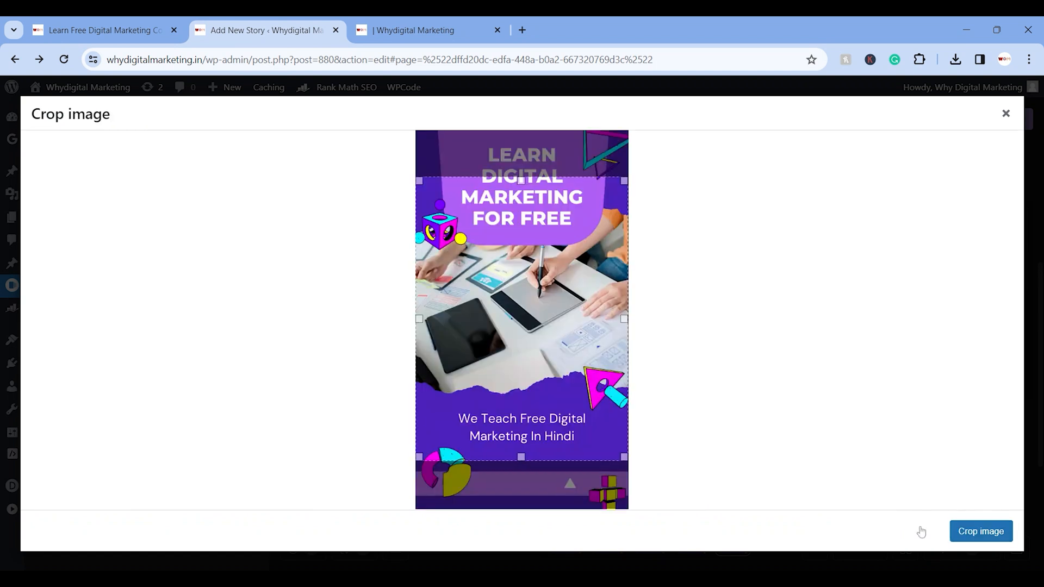
left_click_drag(535, 340, 534, 279)
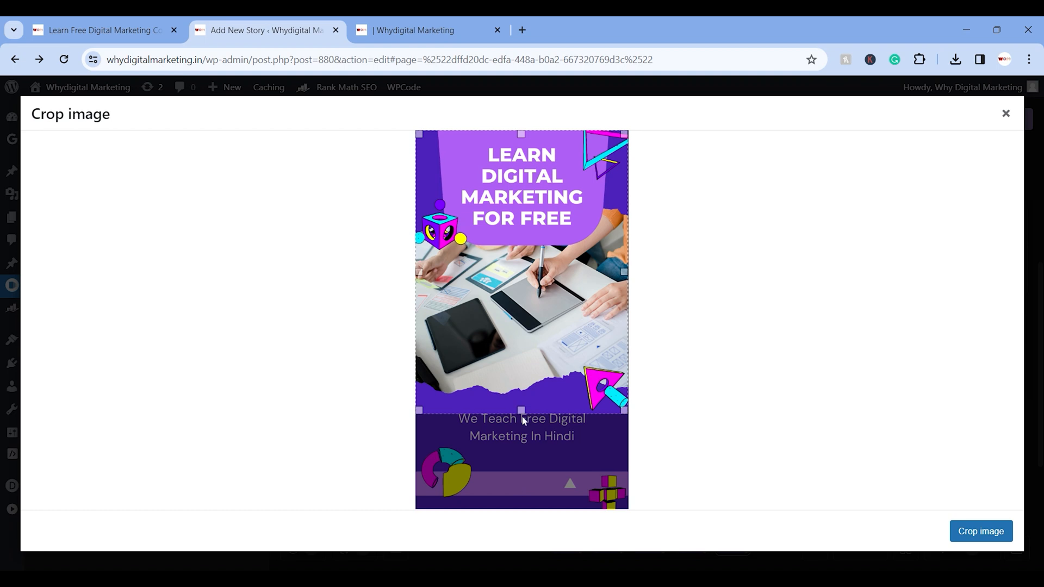
left_click_drag(524, 415, 539, 403)
left_click_drag(560, 277, 564, 280)
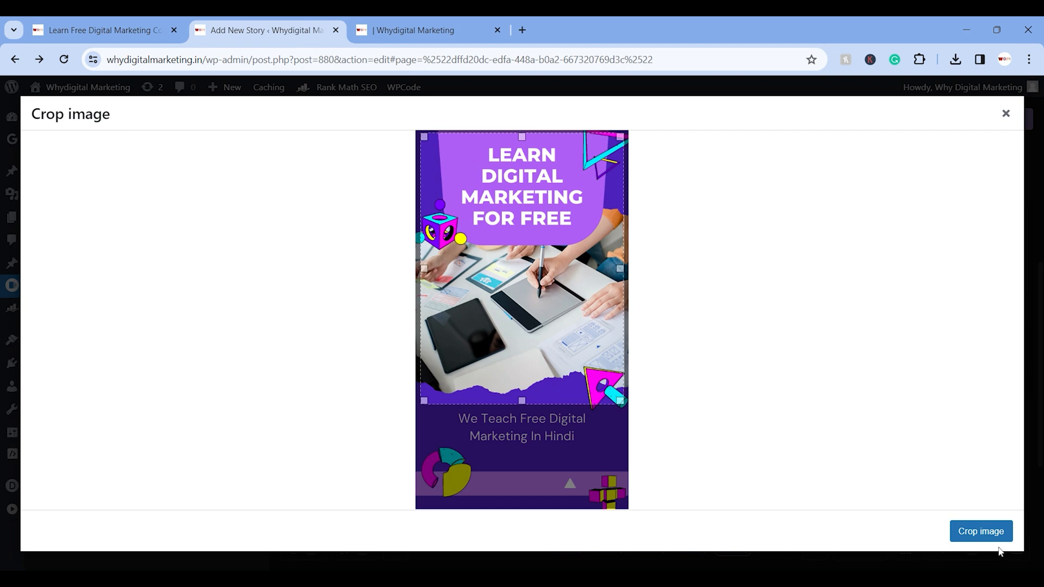
left_click(983, 541)
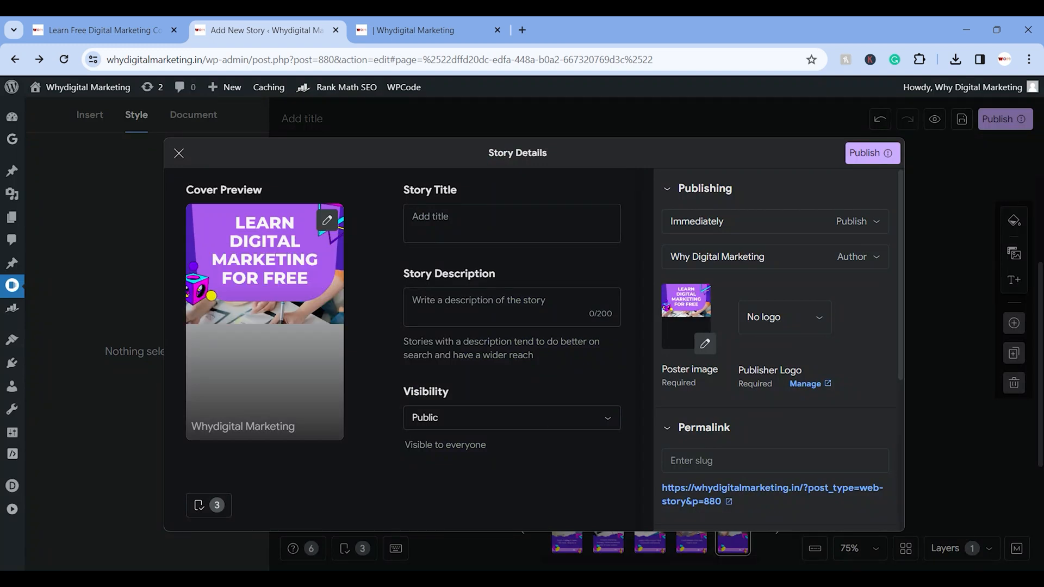
- Give the story the title "Learn Digital Marketing For Free In Hindi"
left_click(512, 224)
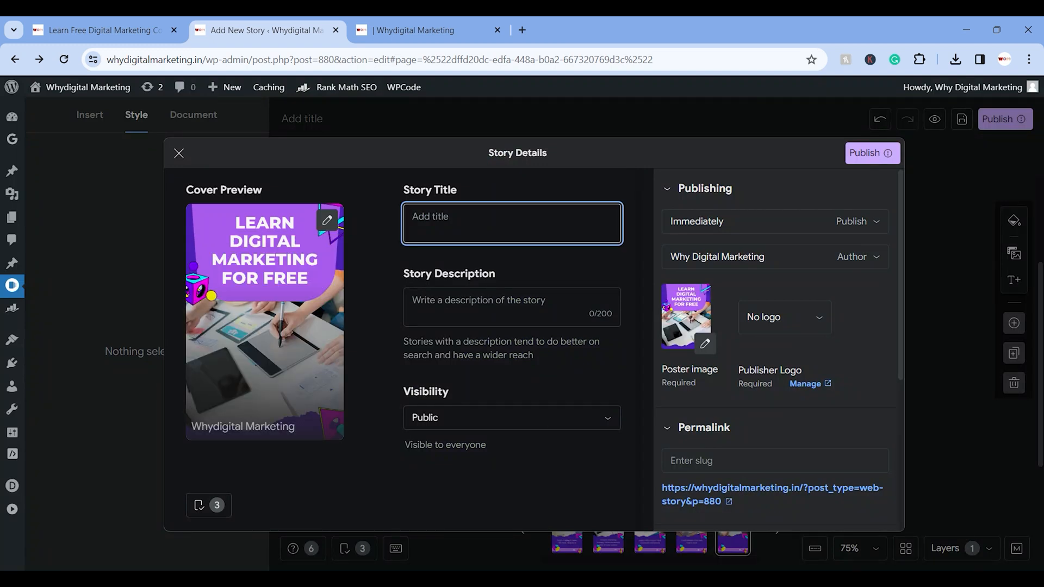
type("Learn Digital Marketing Fir")
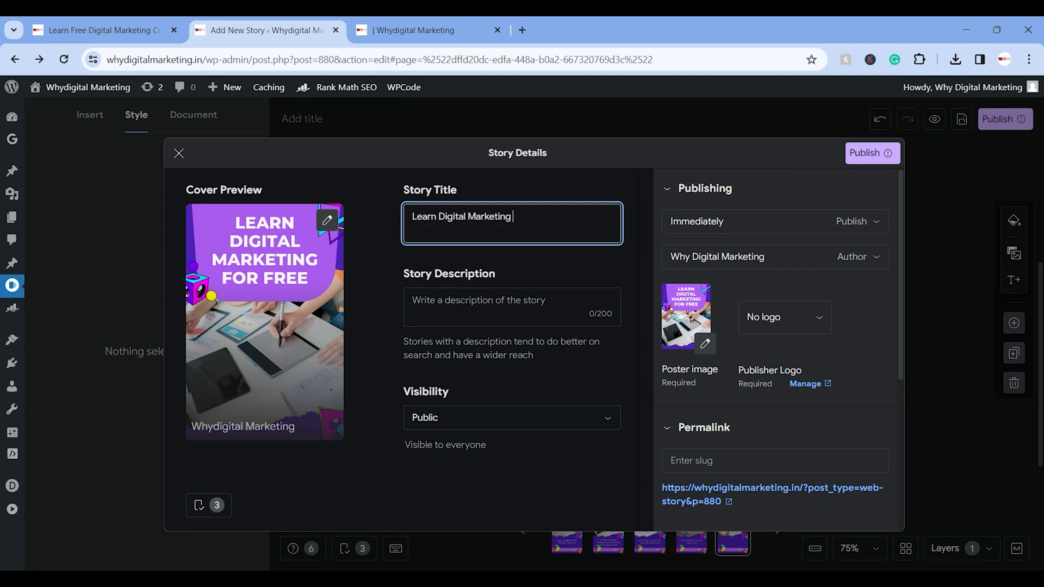
key("BackSpace")
key("BackSpace")
type("or Free In HIndi")
left_click(465, 304)
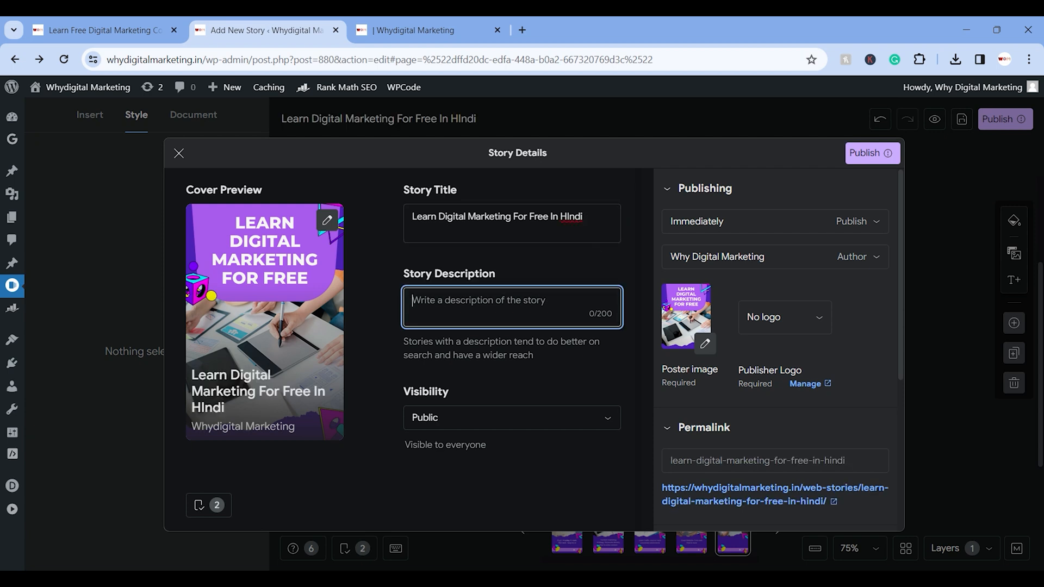
left_click(580, 220)
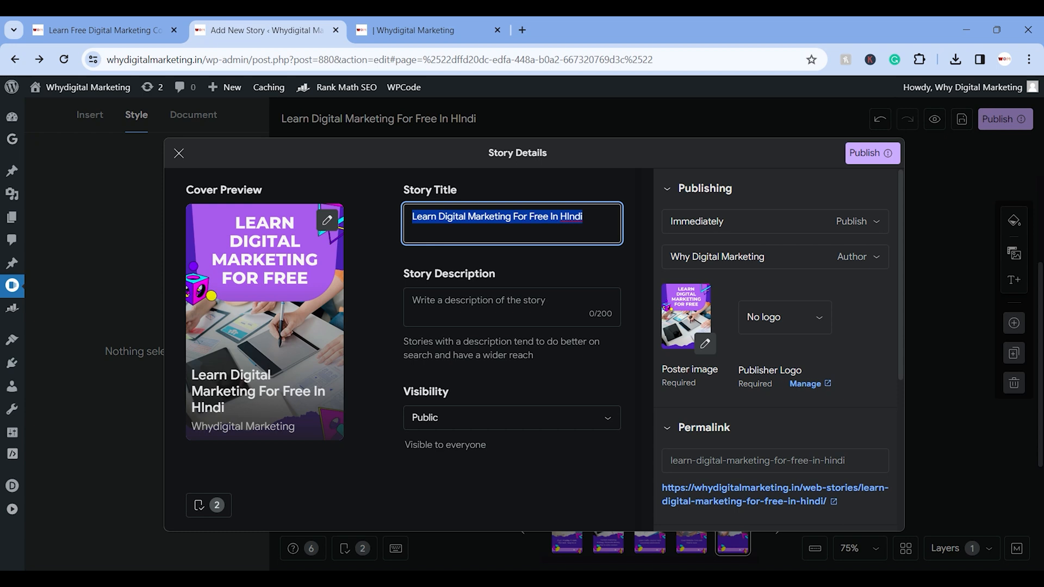
left_click(569, 217)
key("BackSpace")
type("i")
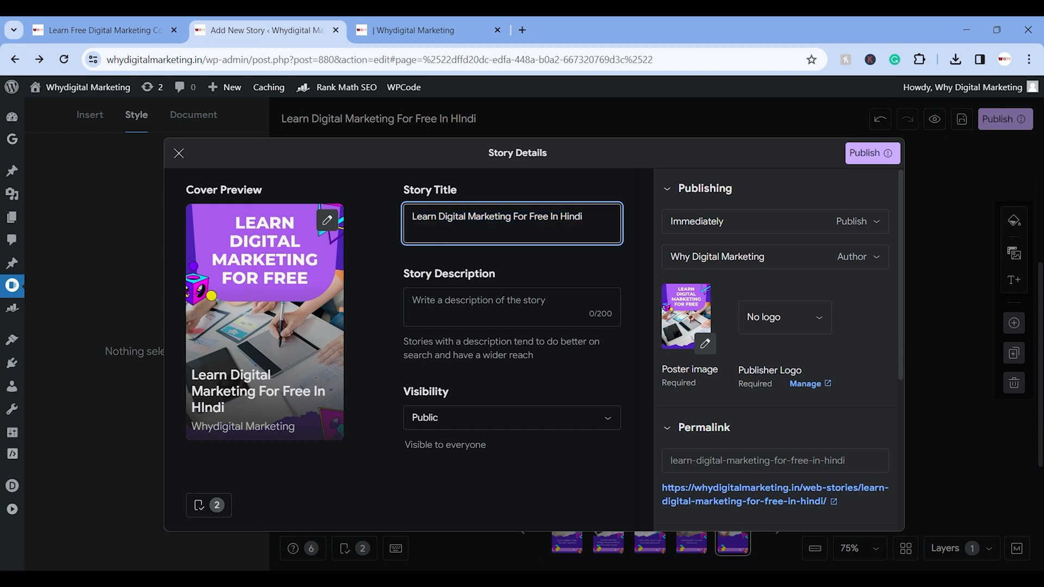
- Enter the story description "We offer Digital marketing course in hindi. Learn more web development, Google Analytics, Srach Console, Google analytics"
left_click(512, 299)
type("We offer ")
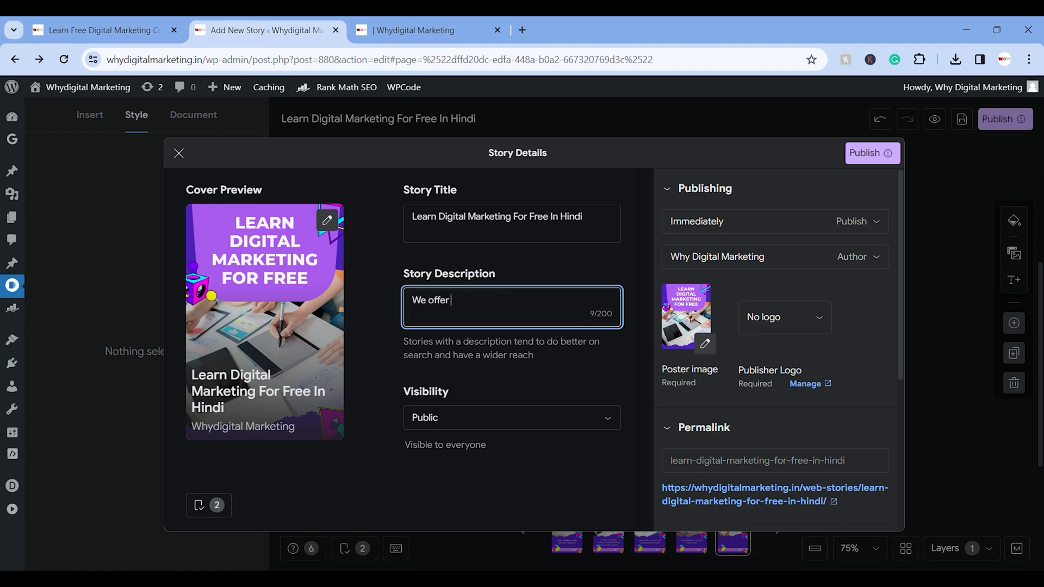
type("Digital marketing course in h")
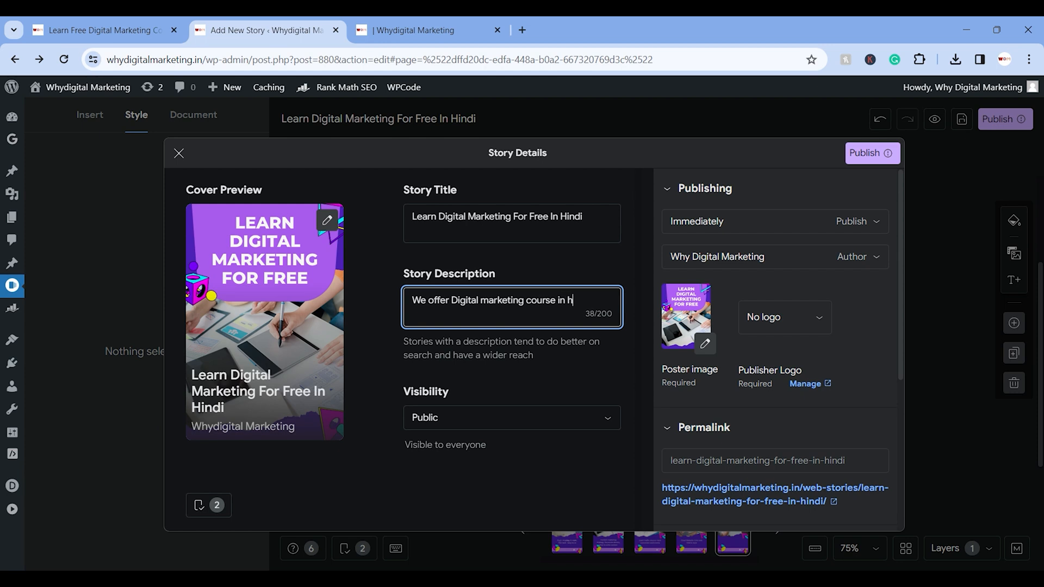
type("indi. Learn more web develop")
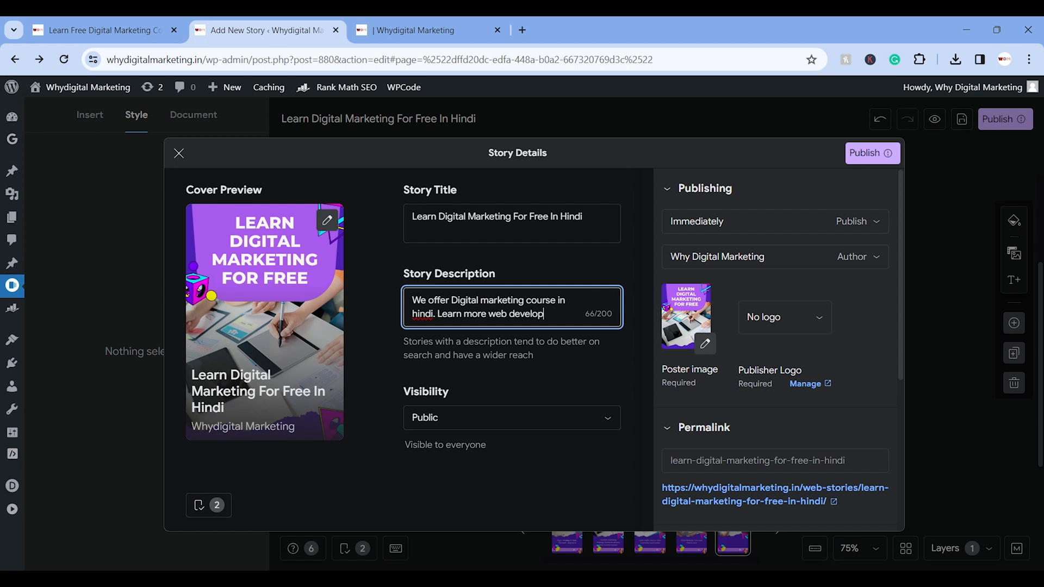
type("ment, Googl")
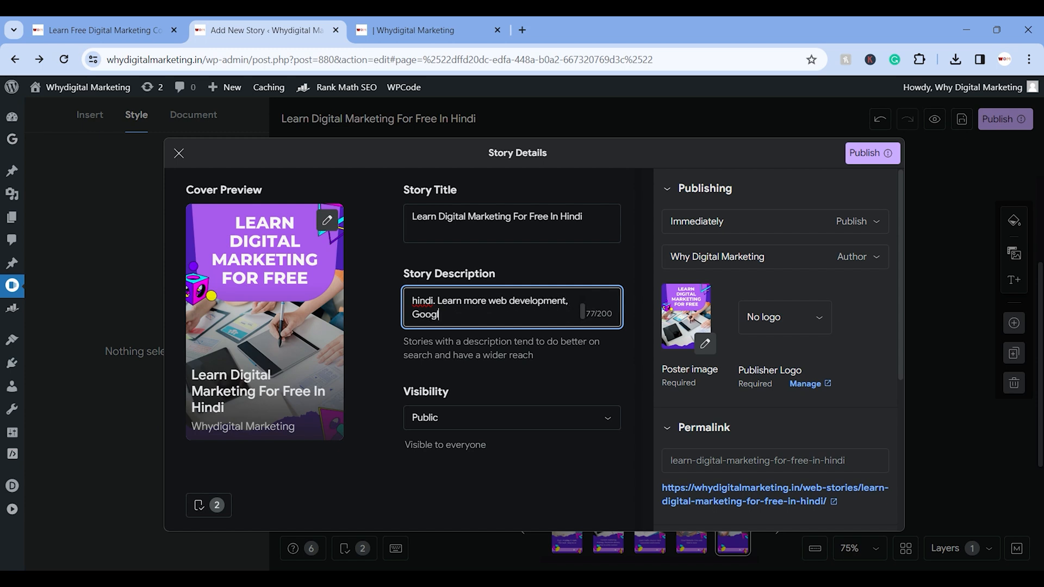
type("e Analytics, Srach Consle")
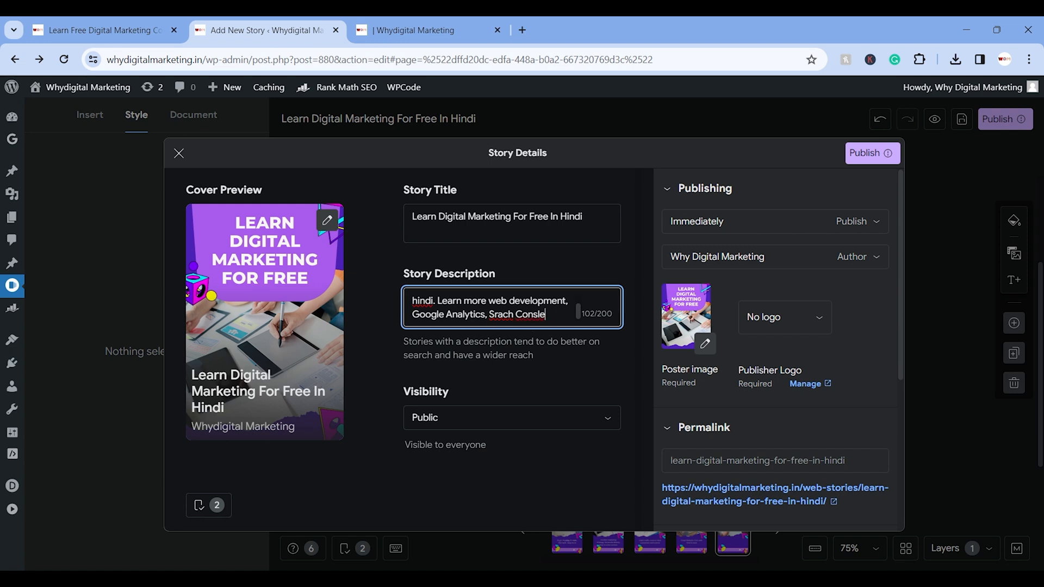
key("BackSpace")
key("BackSpace")
type("ol")
type("e,")
type("Google a")
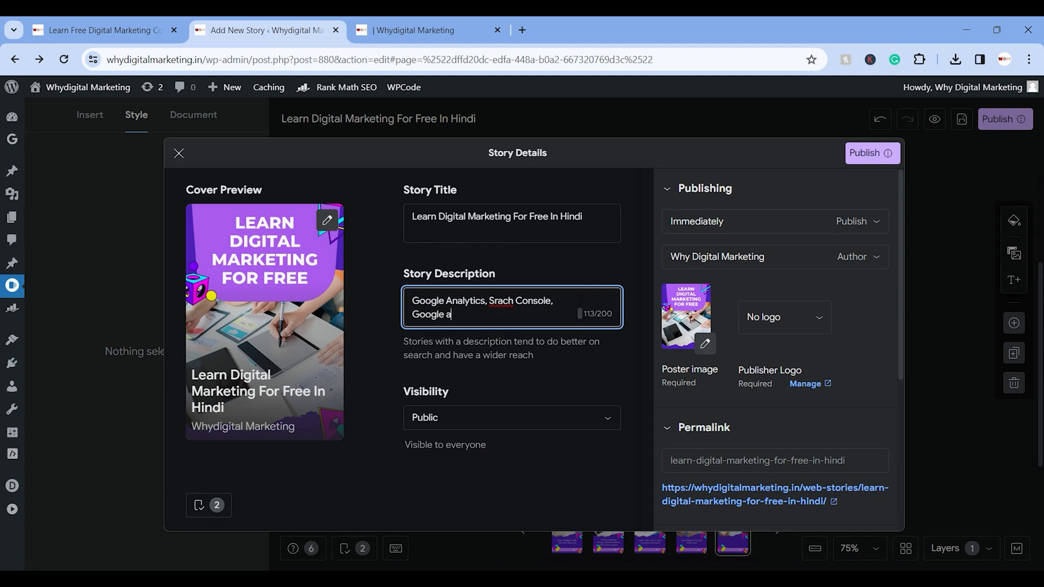
type("nalytics")
- Correct "Srach" to "Search" in the story description and end the text with a period
double_click(501, 302)
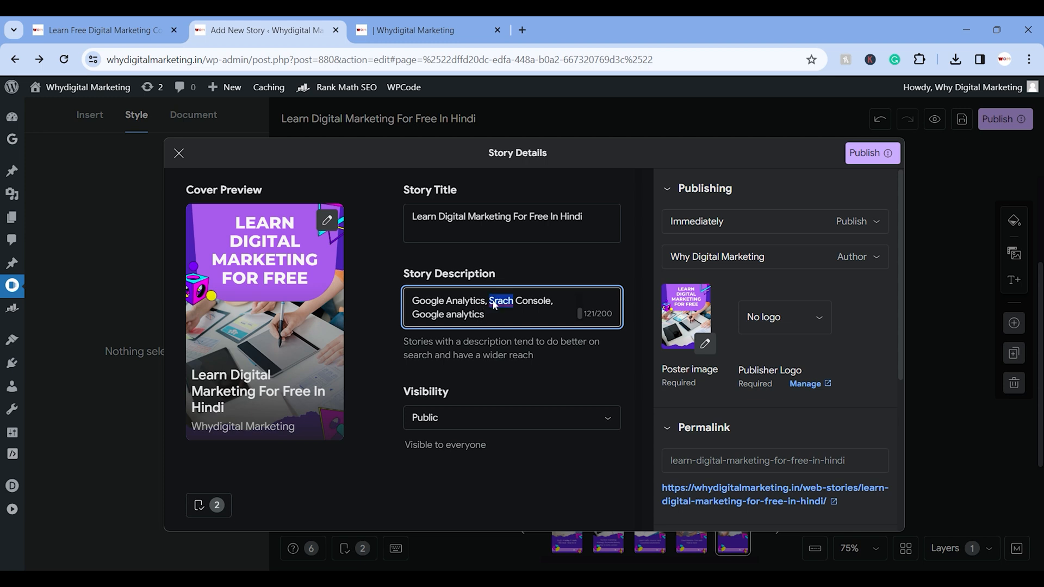
left_click(485, 315)
type("r")
key("BackSpace")
type("e")
key("Right")
key("BackSpace")
key("BackSpace")
key("BackSpace")
key("BackSpace")
type("a")
type("rch")
type(".")
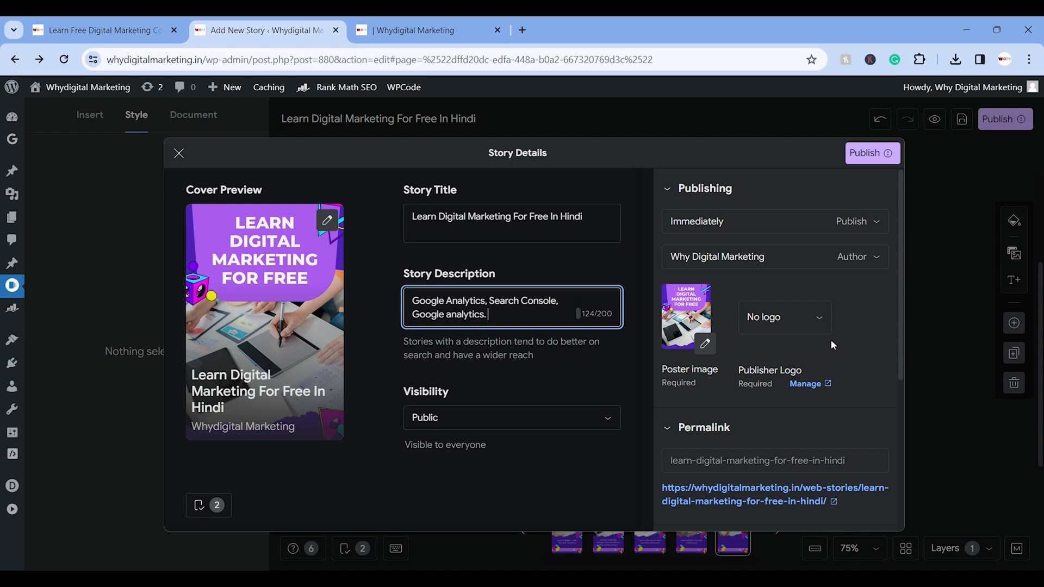
- Try a page duration of 10 seconds, check the story preview, and switch page advancement to Manual and back to Auto
scroll(831, 341, "down", 5)
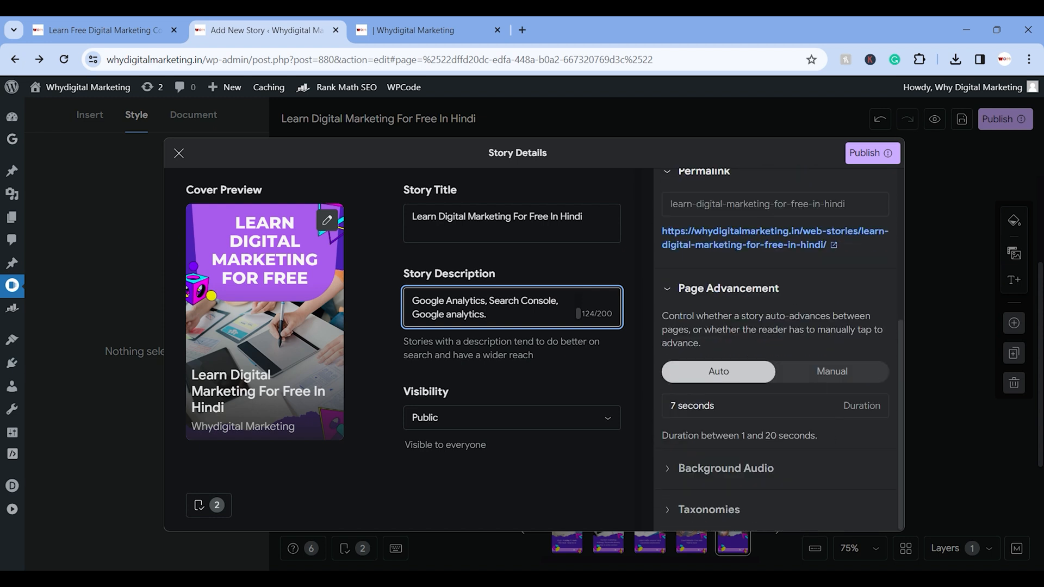
left_click(775, 406)
key("BackSpace")
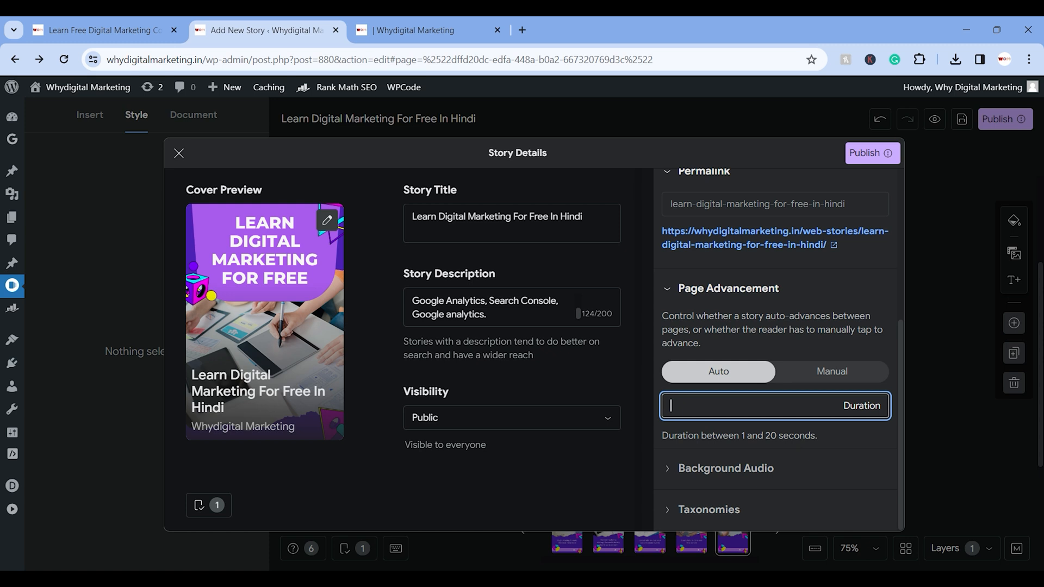
type("10")
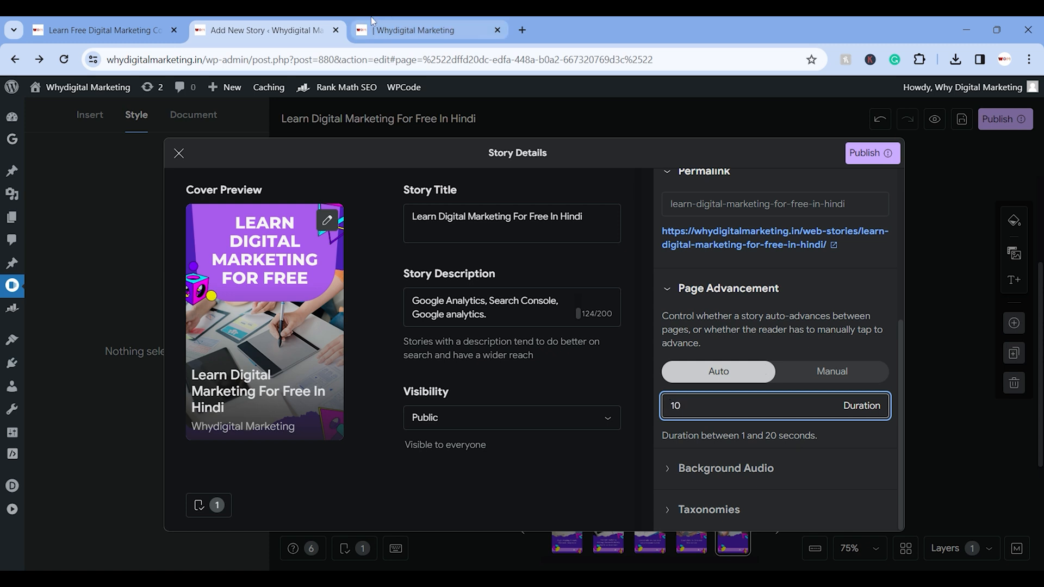
left_click(413, 30)
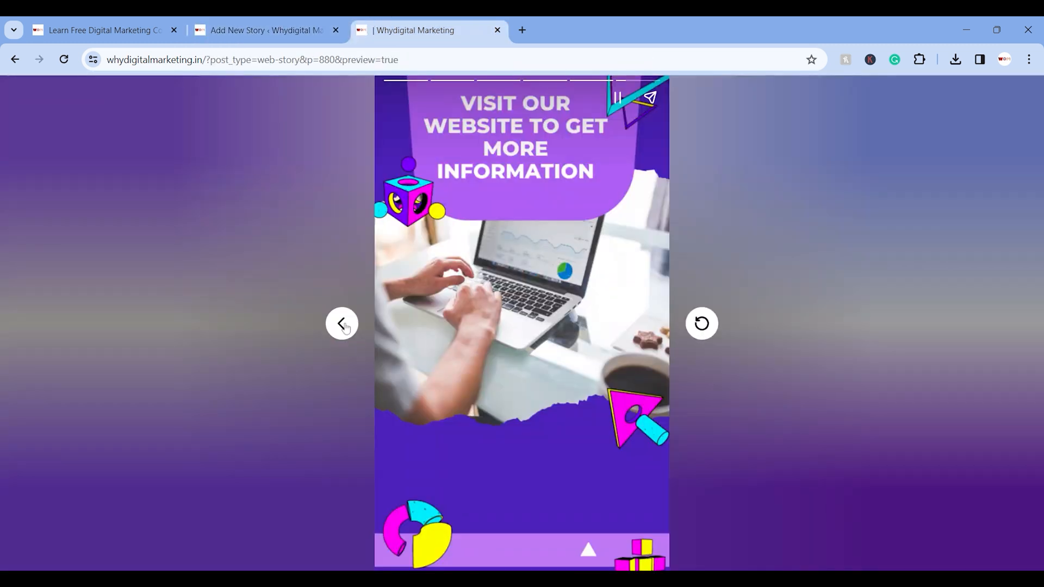
left_click(314, 20)
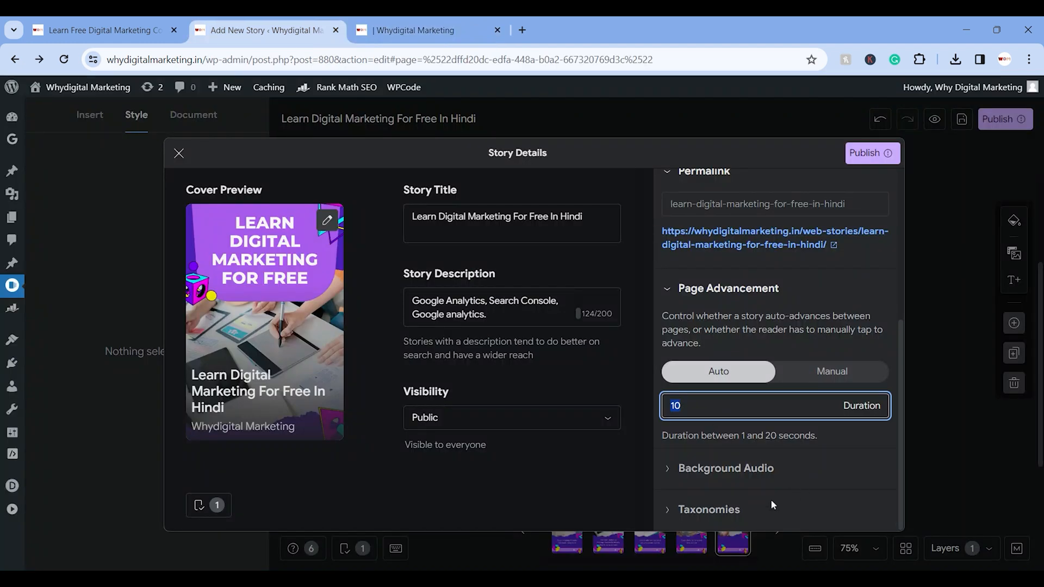
left_click(847, 376)
left_click(734, 424)
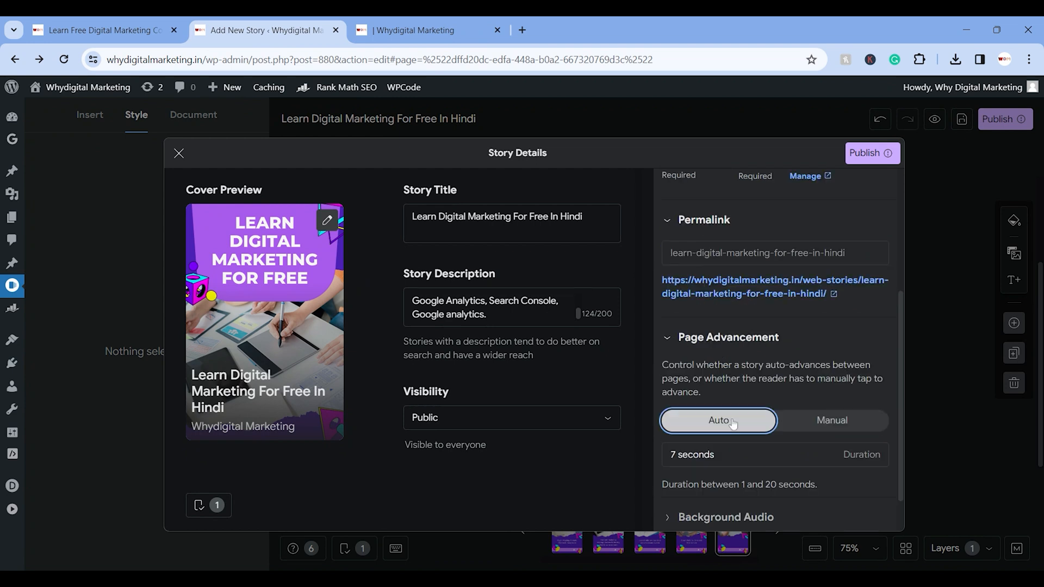
- Examine the publisher logo and author choices in the story's publishing settings
scroll(829, 265, "up", 4)
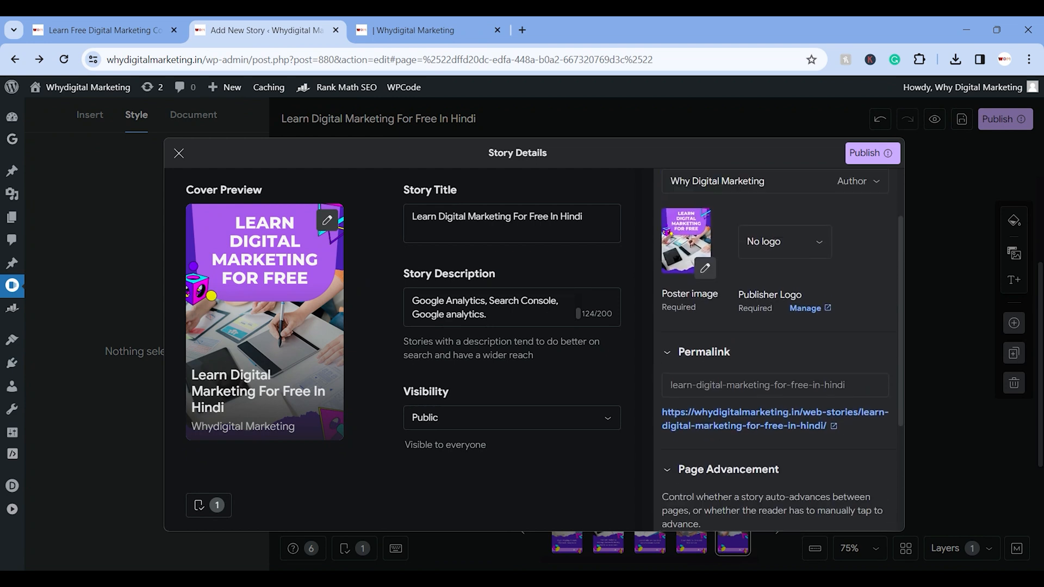
left_click(797, 309)
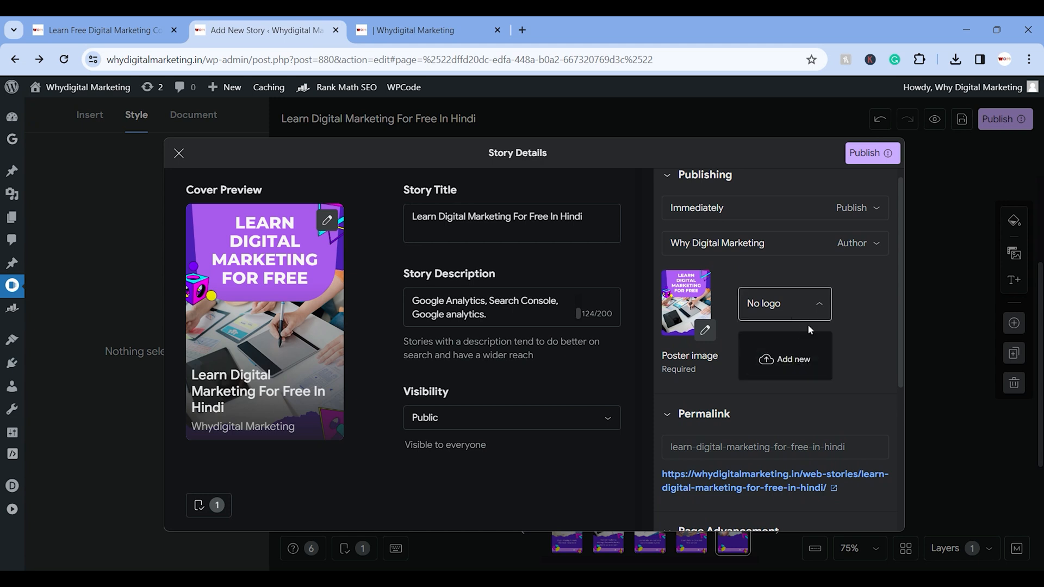
left_click(851, 302)
left_click(823, 243)
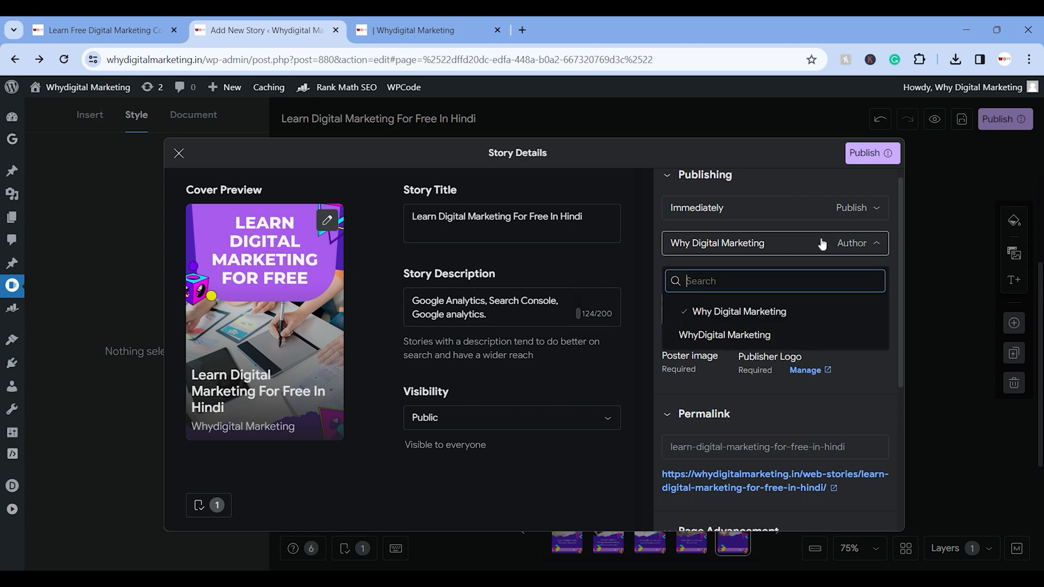
left_click(772, 168)
- Publish the story, open its live version and advance to the second page
left_click(868, 153)
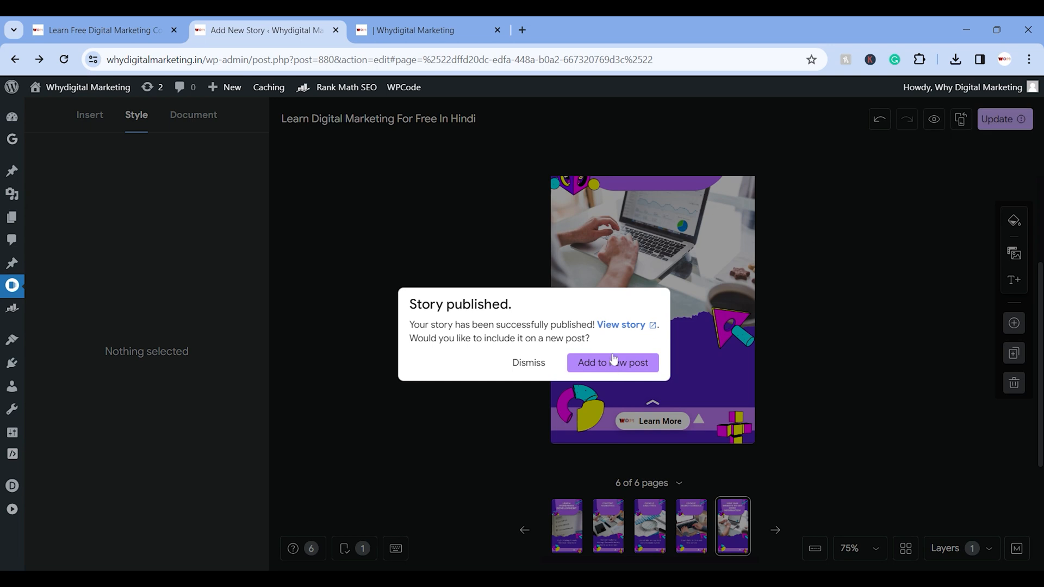
left_click(624, 326)
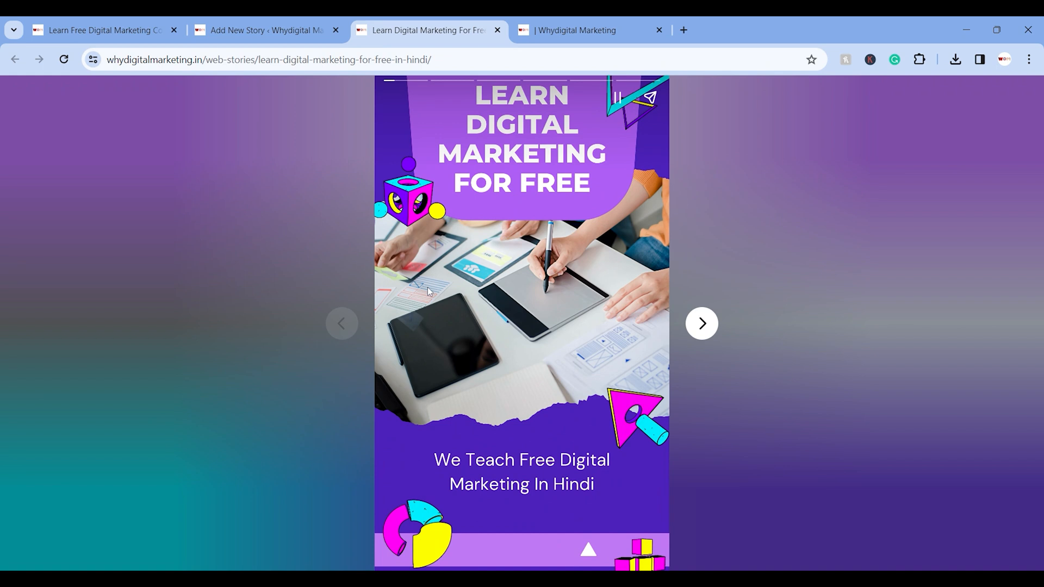
left_click(701, 324)
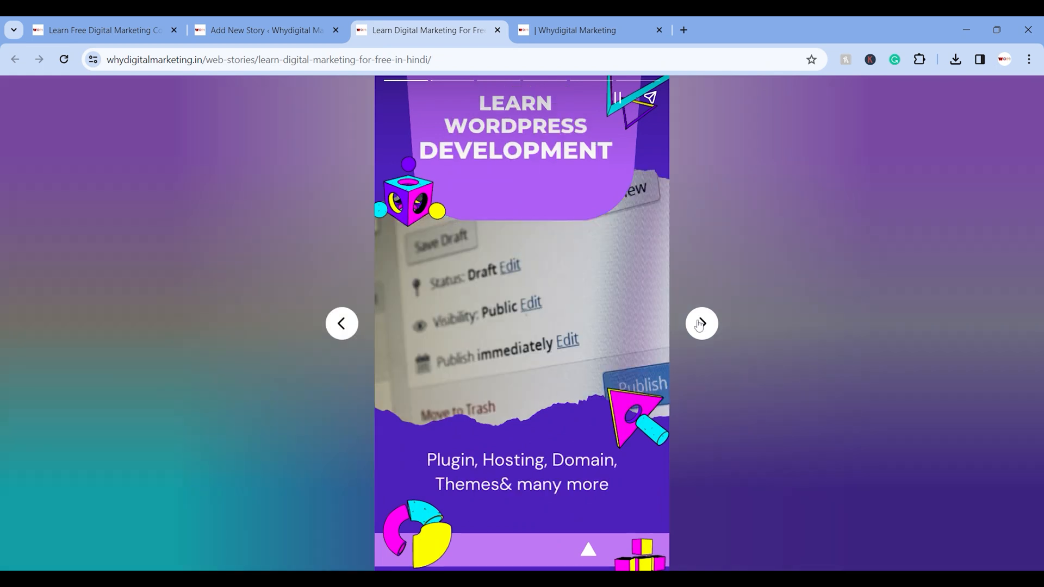
- Page through the live story to its final page, and restart it from the first page
left_click(700, 323)
left_click(700, 324)
left_click(700, 324)
left_click(700, 324)
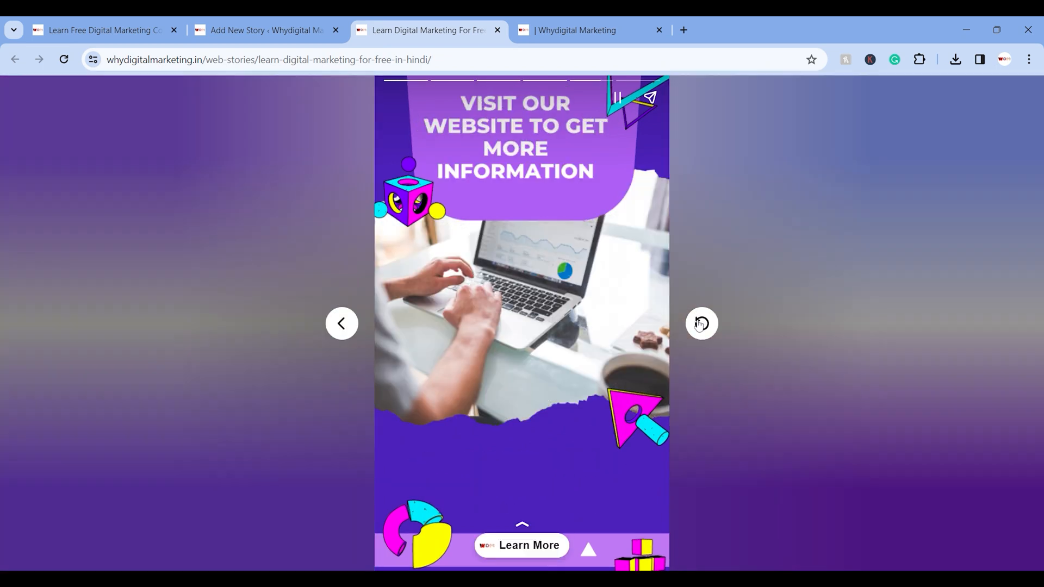
left_click(700, 324)
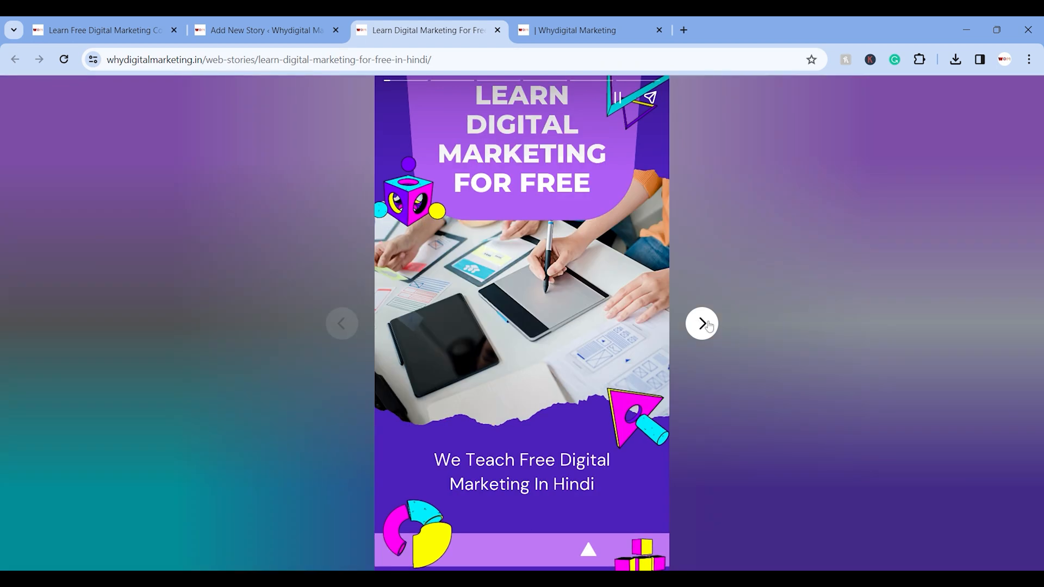
- Advance the live story to its last page, test the Learn More link to the website, and return to the story
left_click(705, 324)
left_click(707, 324)
left_click(707, 325)
left_click(707, 324)
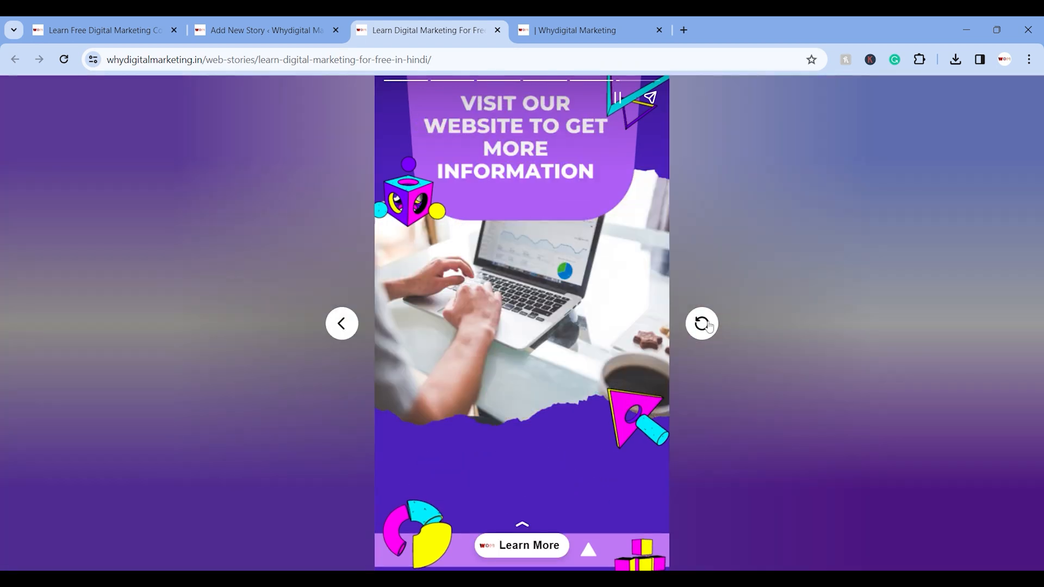
left_click(523, 551)
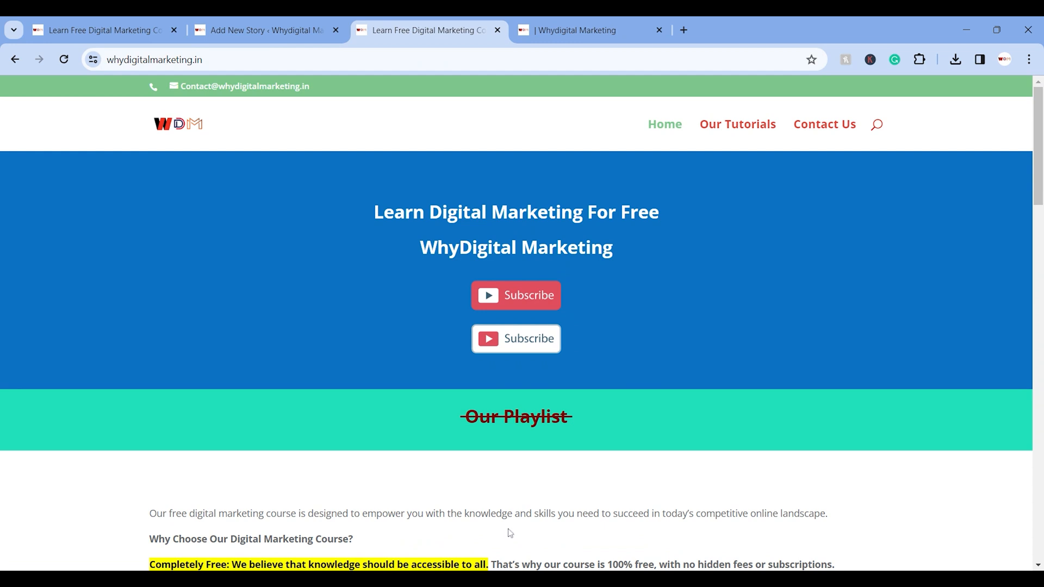
left_click(14, 58)
- Browse back and forth through the pages of the story preview, and switch to the website's open home page
left_click(576, 30)
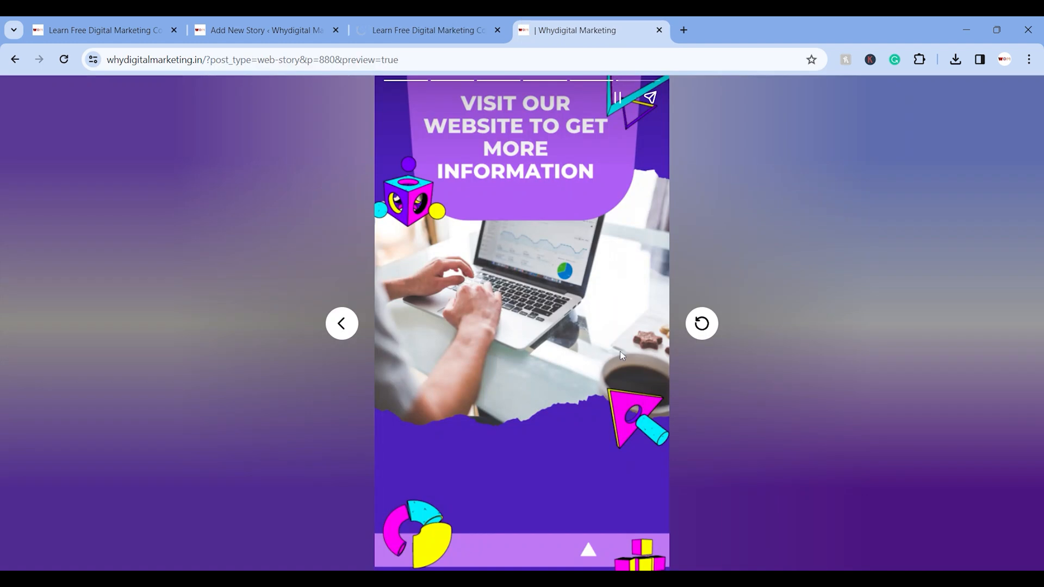
left_click(341, 332)
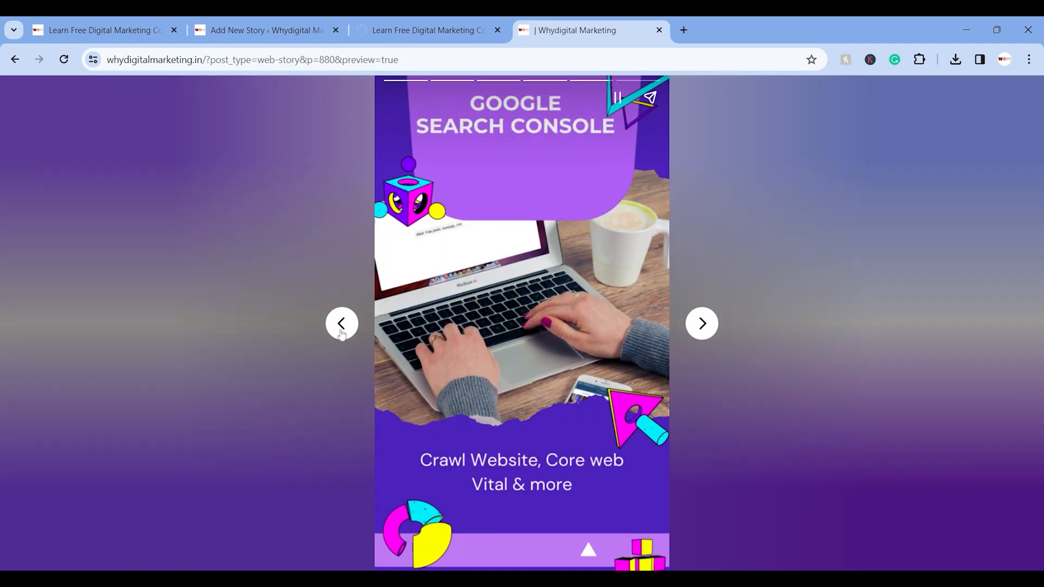
left_click(342, 332)
left_click(341, 332)
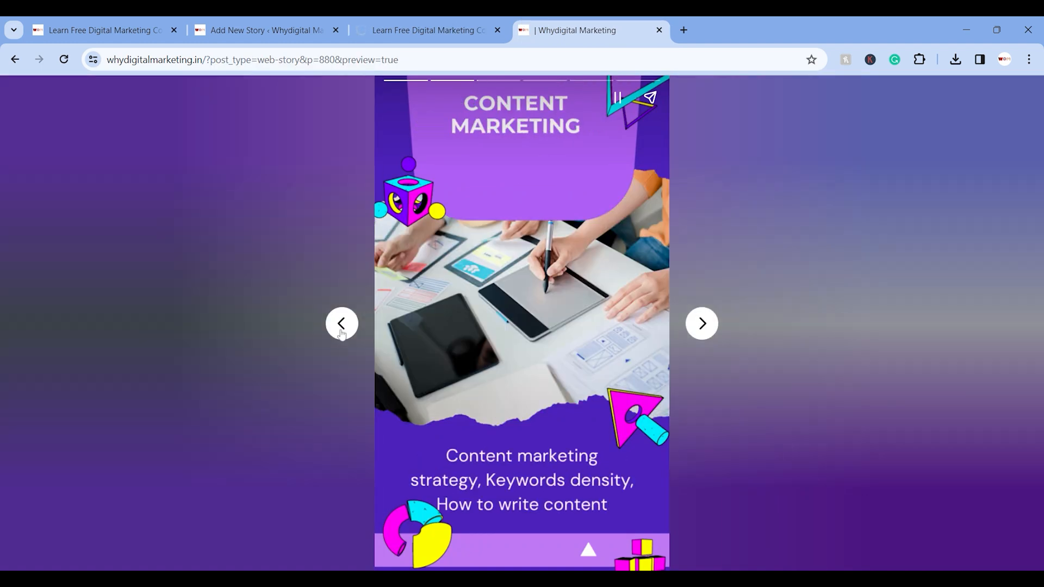
left_click(702, 324)
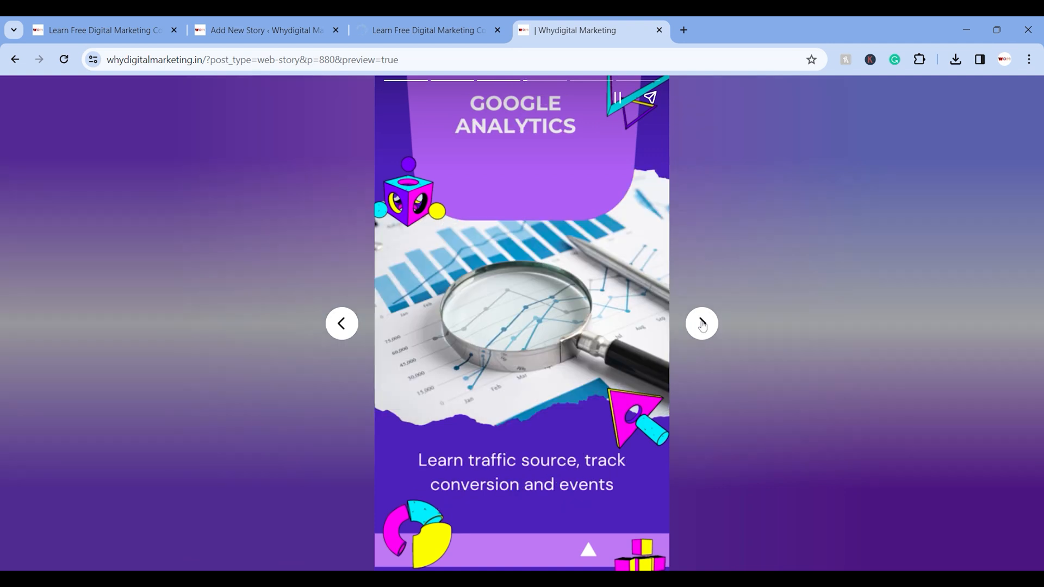
left_click(702, 324)
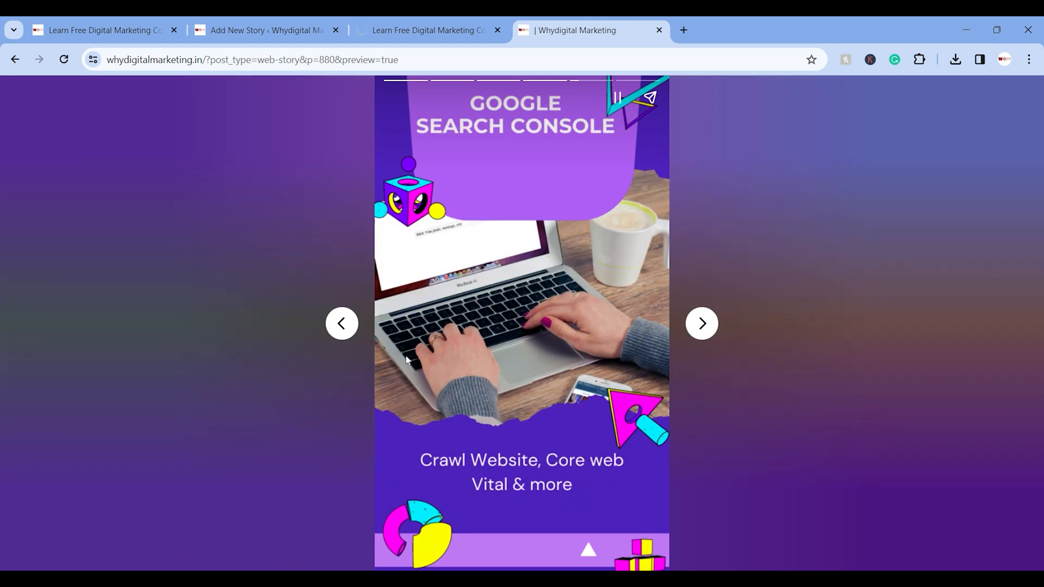
left_click(693, 328)
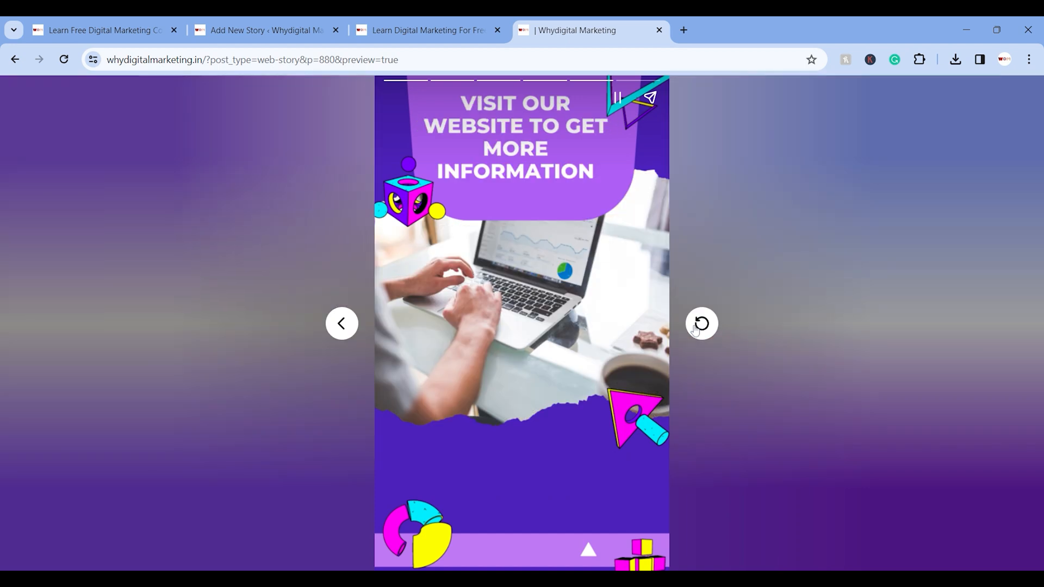
left_click(340, 326)
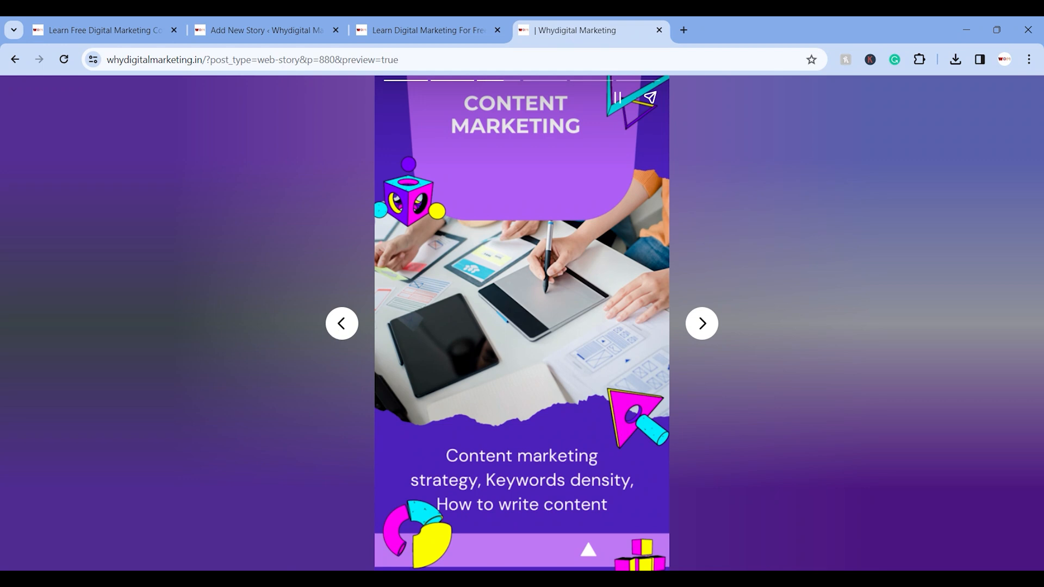
key("ctrl+1")
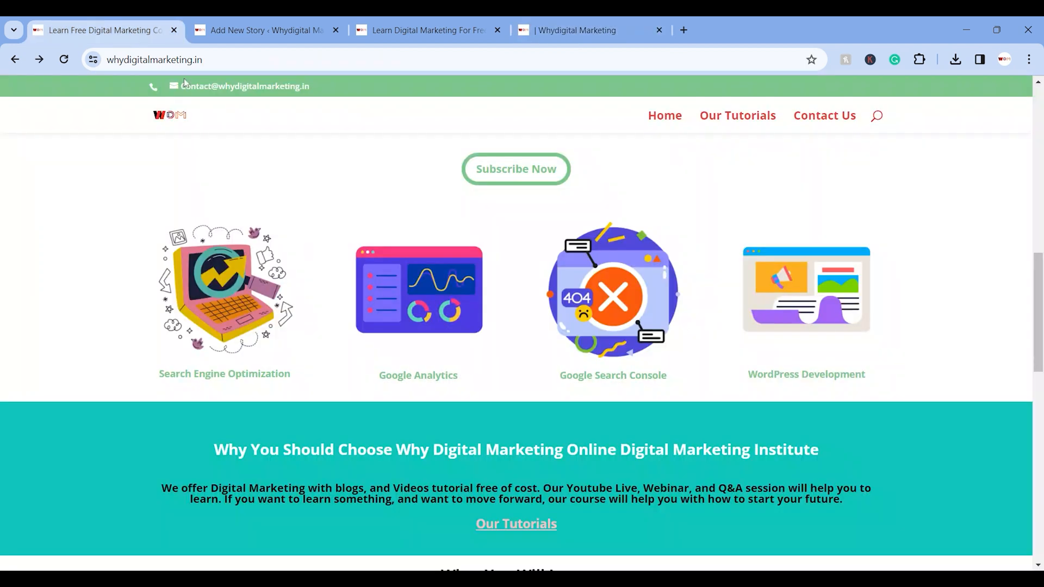